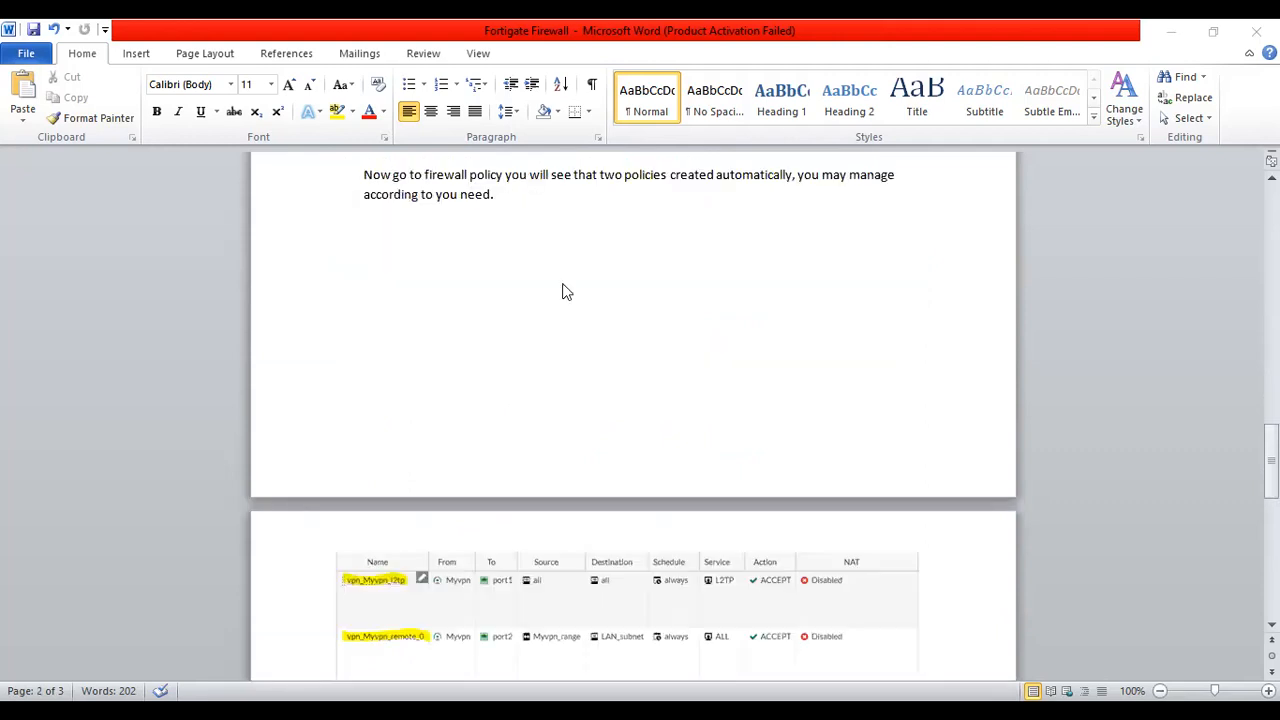
Scroll back over the VPN setup steps, then switch to the GNS3 FGT_LAB topology
scroll(562, 291, up, 5)
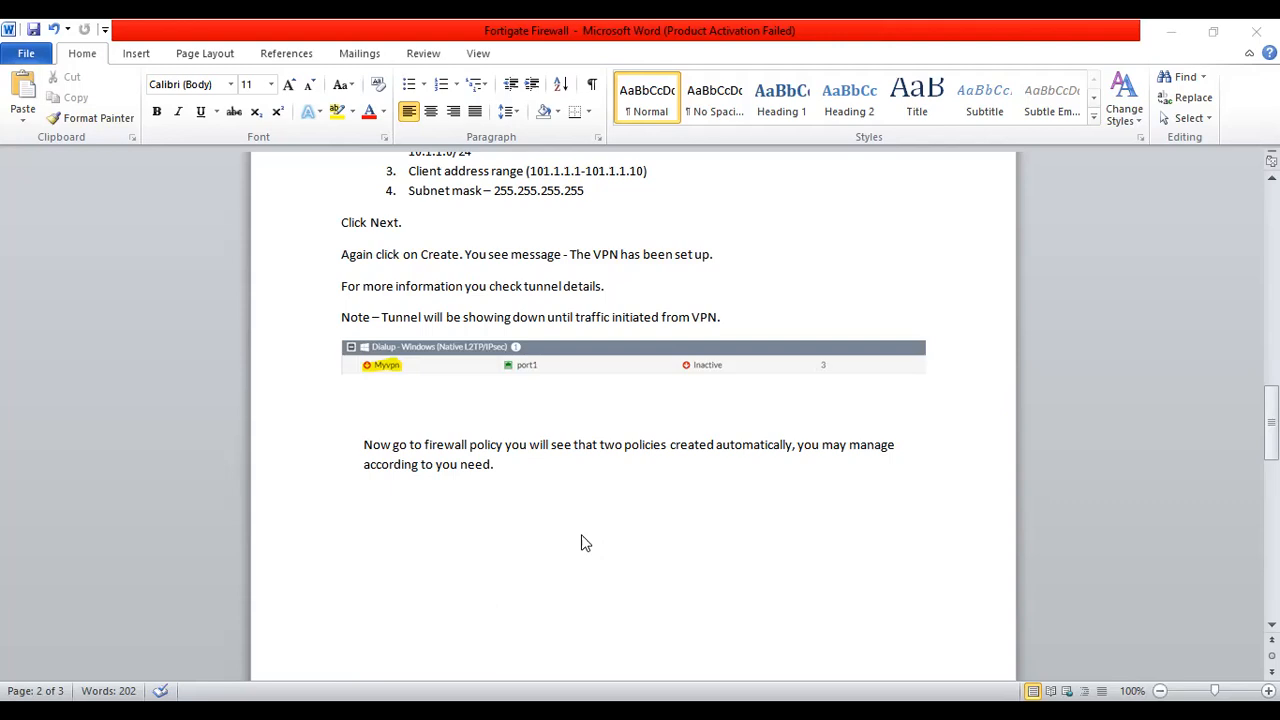
key(alt+Tab)
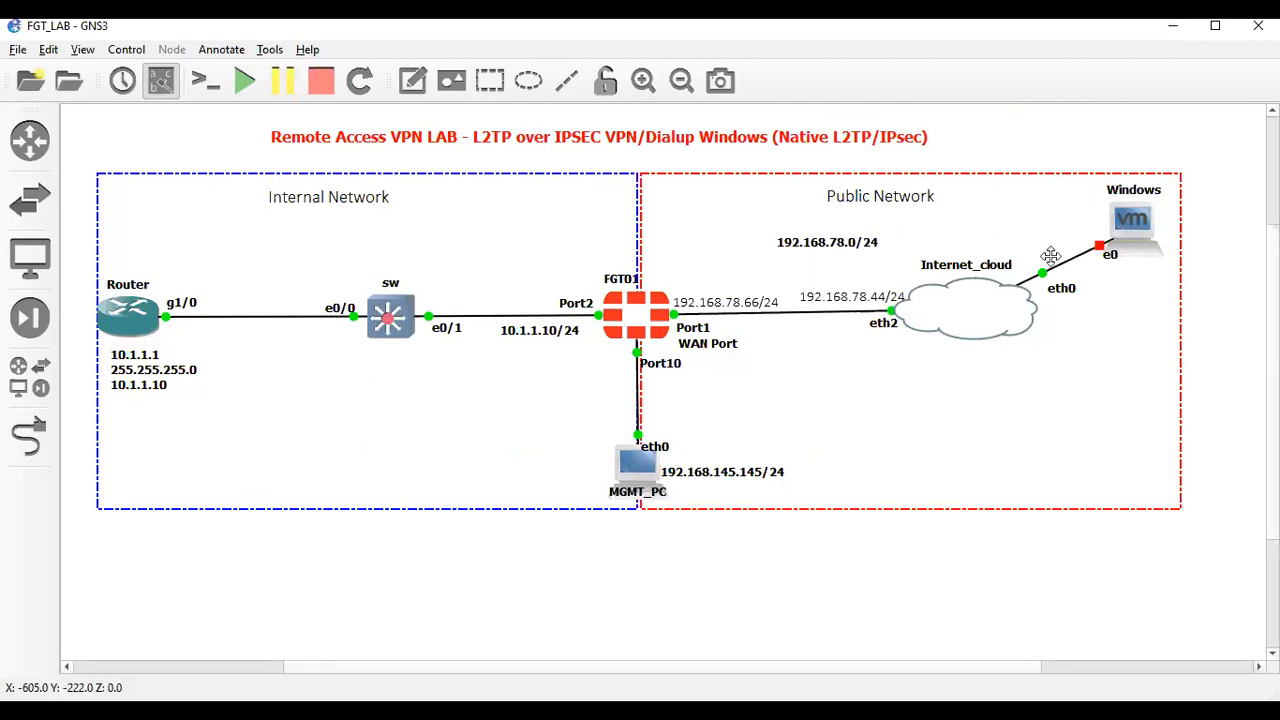
Nudge the Windows node and Internet_cloud until they sit neatly on their links
drag(1134, 225, 1139, 233)
click(952, 314)
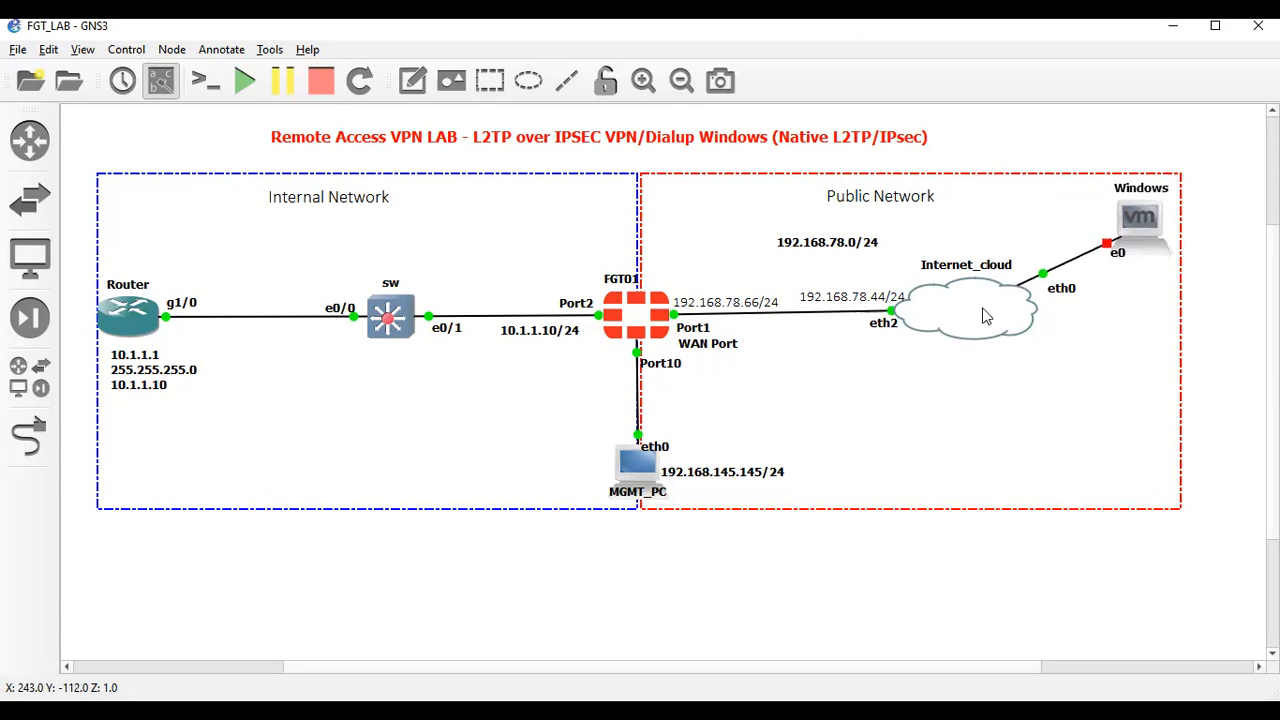
click(1128, 227)
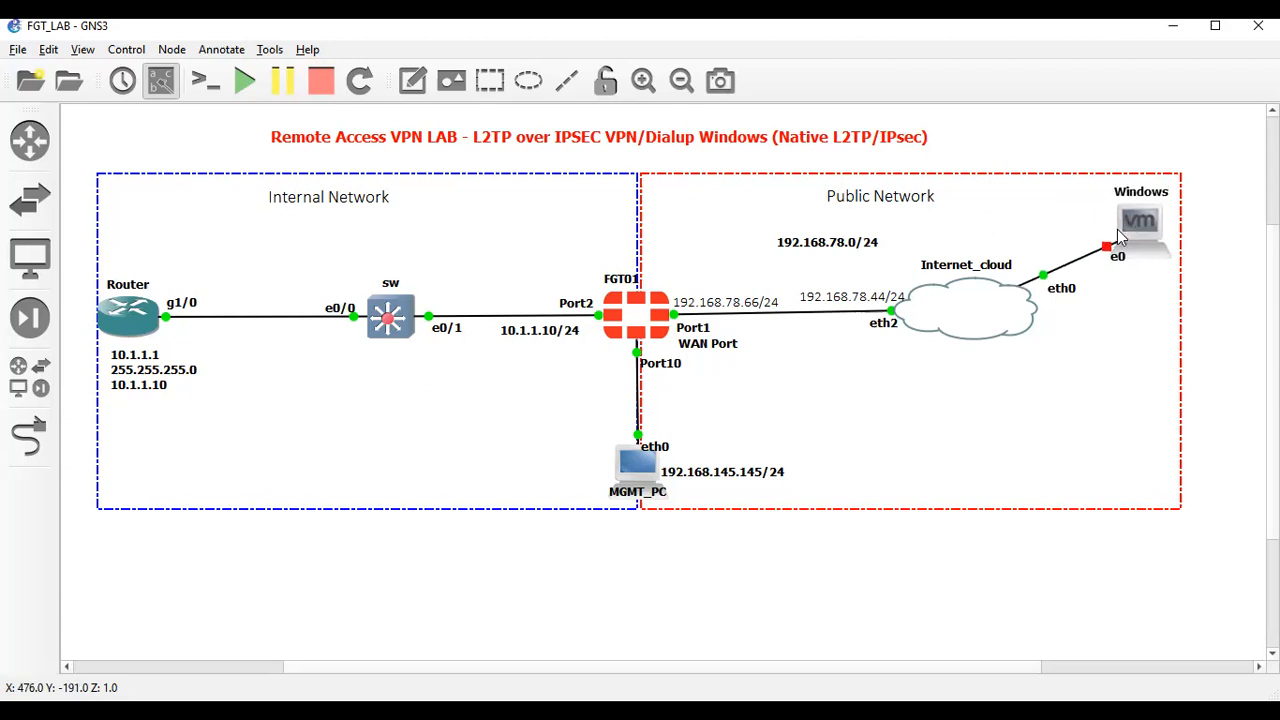
drag(1128, 229, 1127, 226)
click(960, 340)
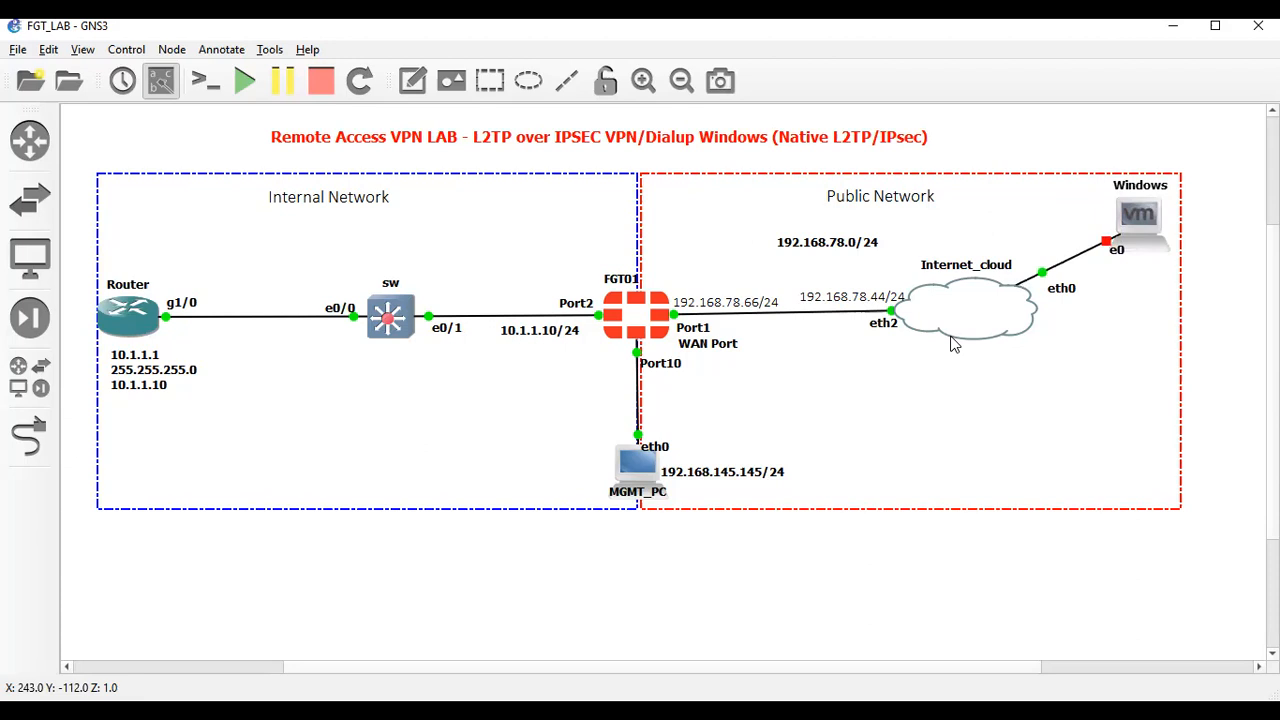
drag(985, 318, 983, 315)
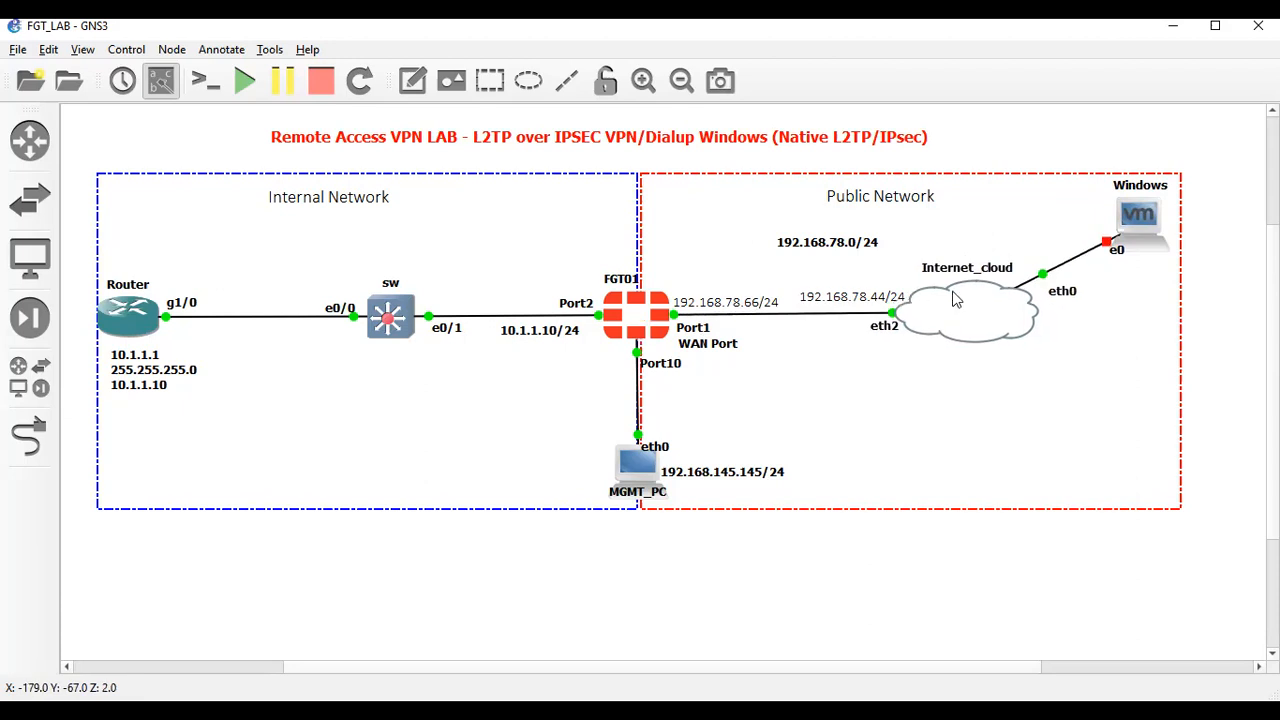
click(971, 303)
click(1133, 217)
drag(1136, 216, 1134, 221)
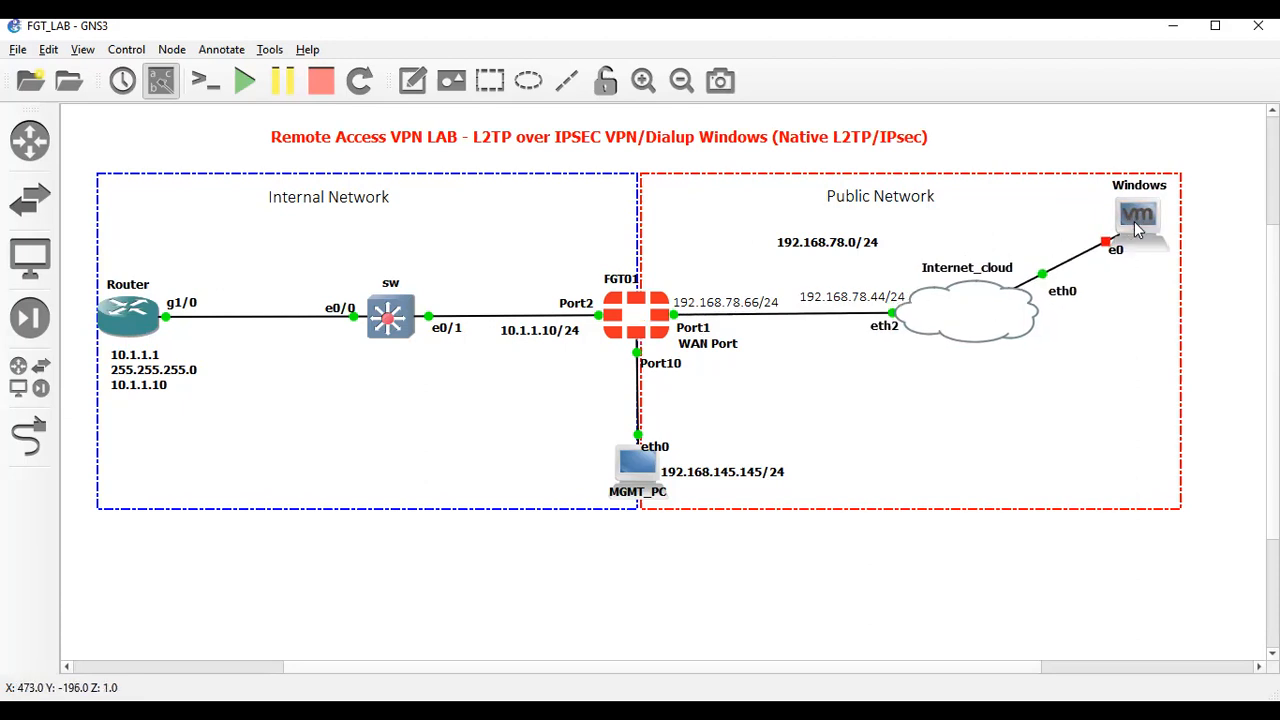
click(1020, 312)
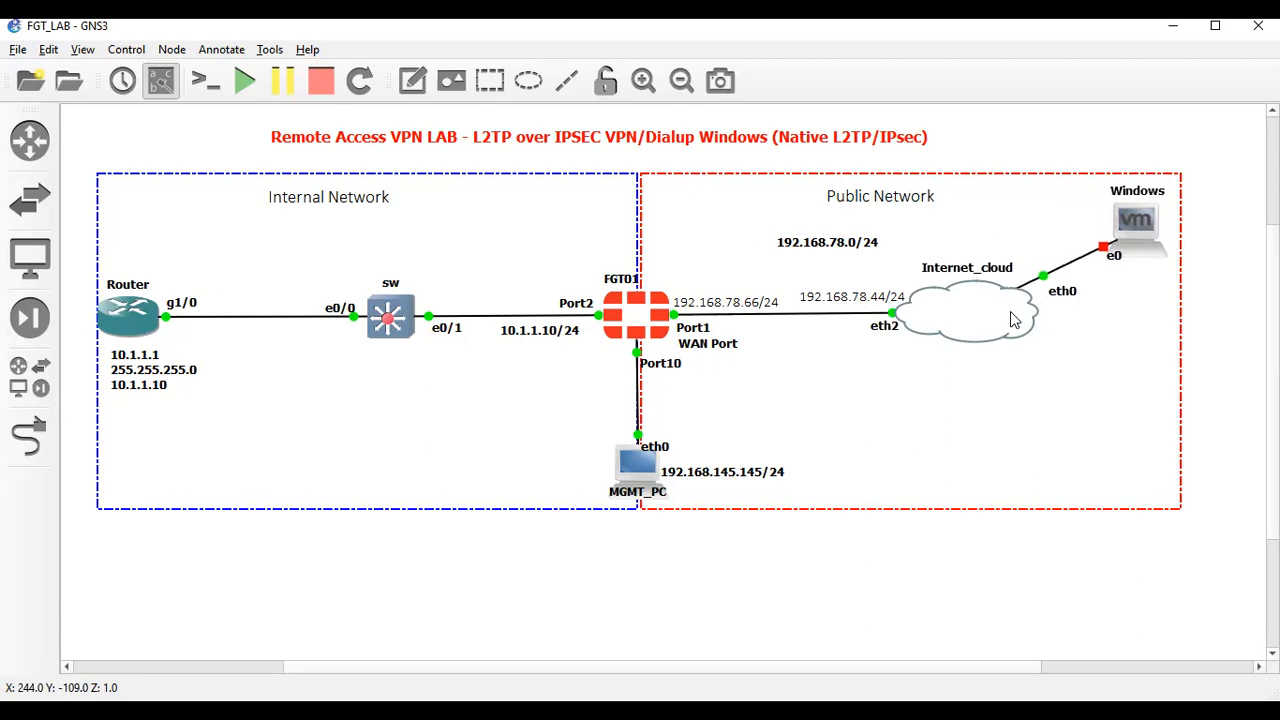
drag(1002, 324, 1001, 310)
Shift the 192.168.78.44/24 label and fine-tune the Windows and Internet_cloud positions
click(836, 308)
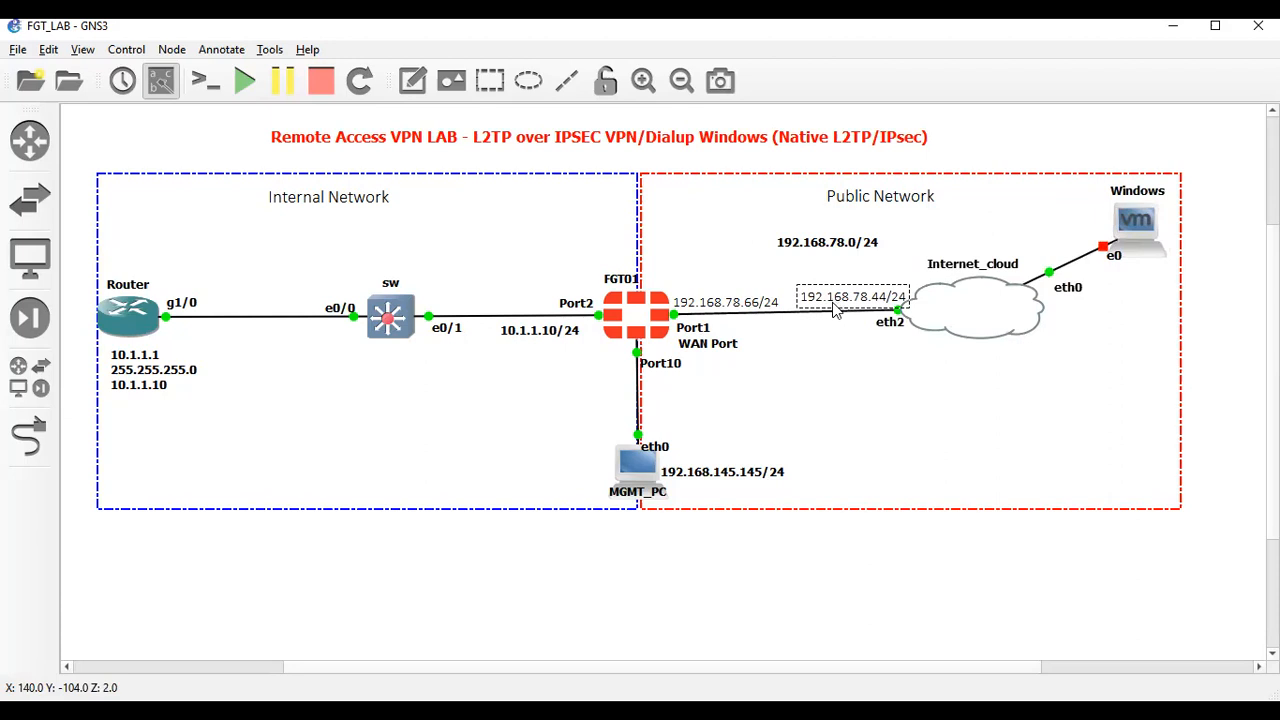
drag(836, 308, 831, 311)
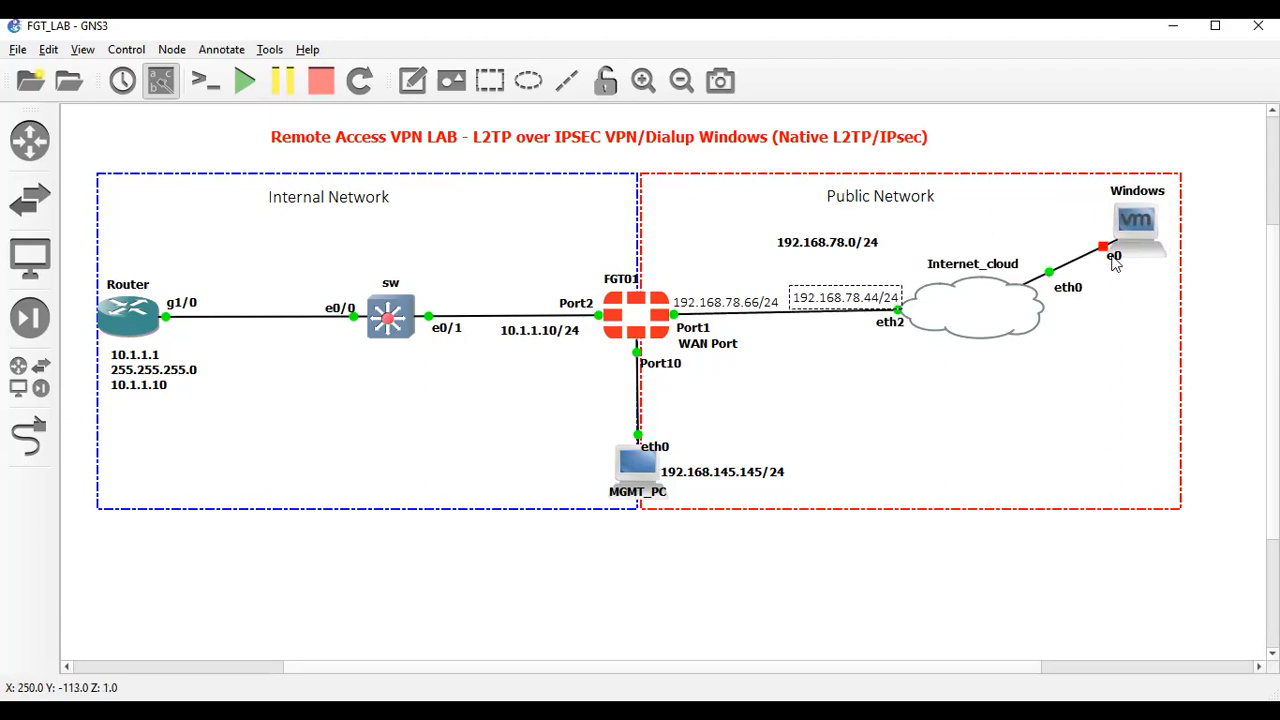
click(1140, 230)
mouse_move(1143, 231)
mouse_down()
mouse_move(1136, 242)
mouse_move(1144, 222)
mouse_move(1152, 229)
mouse_up()
drag(968, 317, 967, 318)
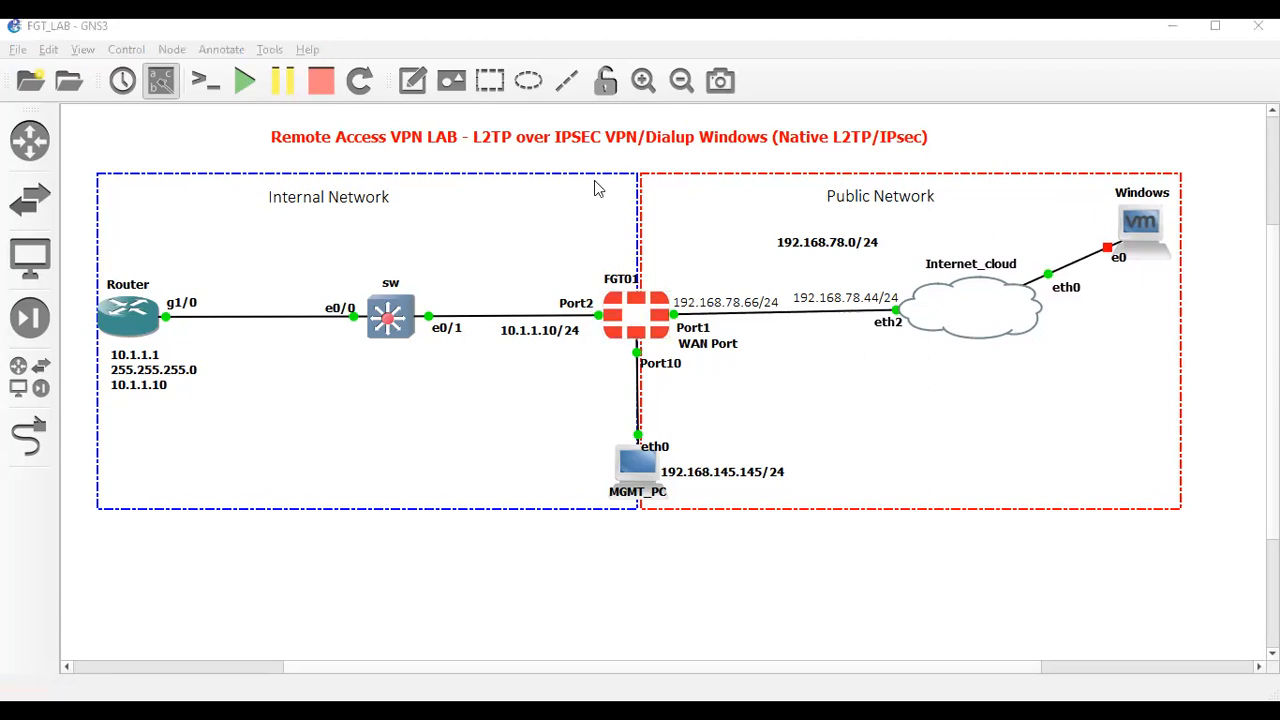
Remove the admin user from Myvpngroup, save it, then bring up admin's delete confirmation
key(alt+Tab)
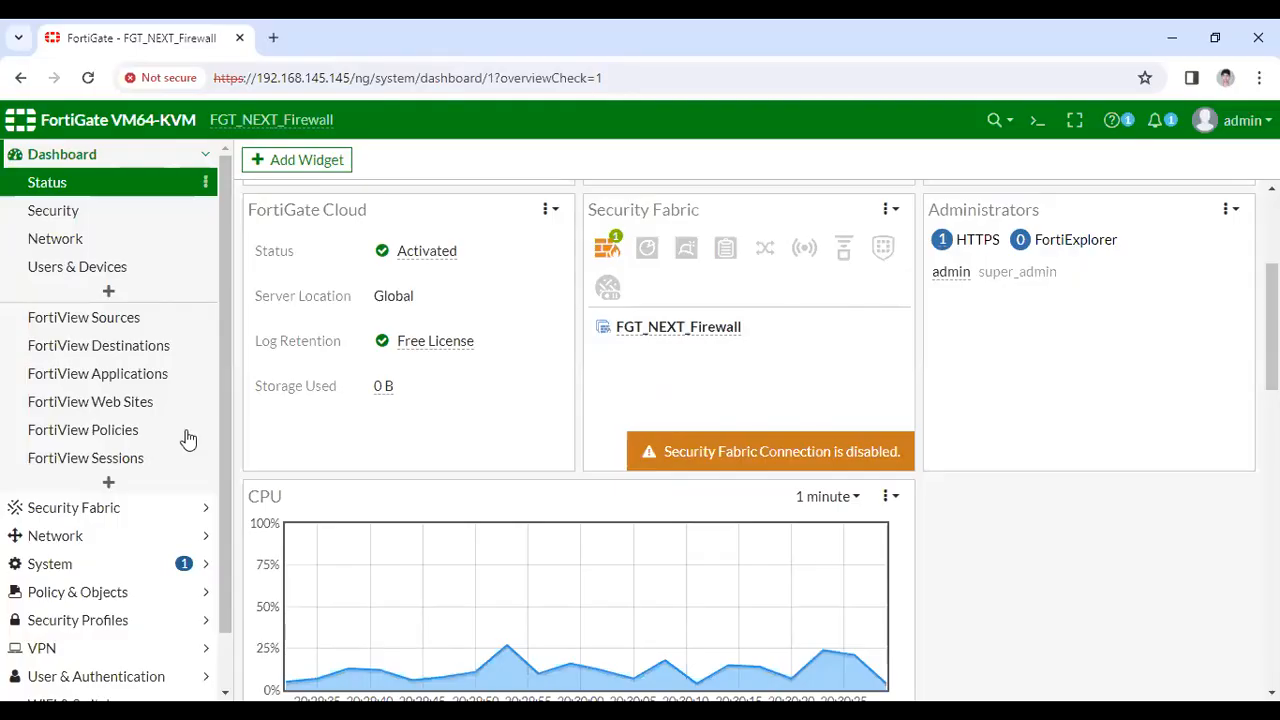
scroll(105, 565, down, 1)
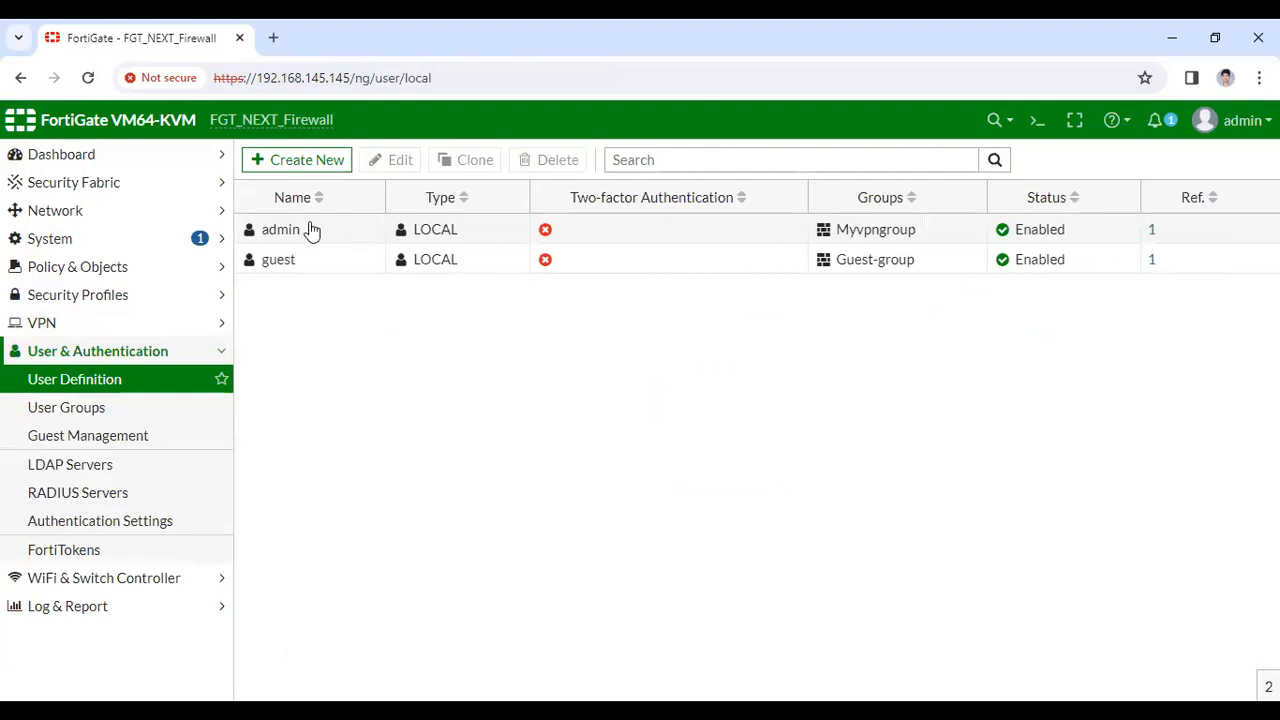
right_click(315, 228)
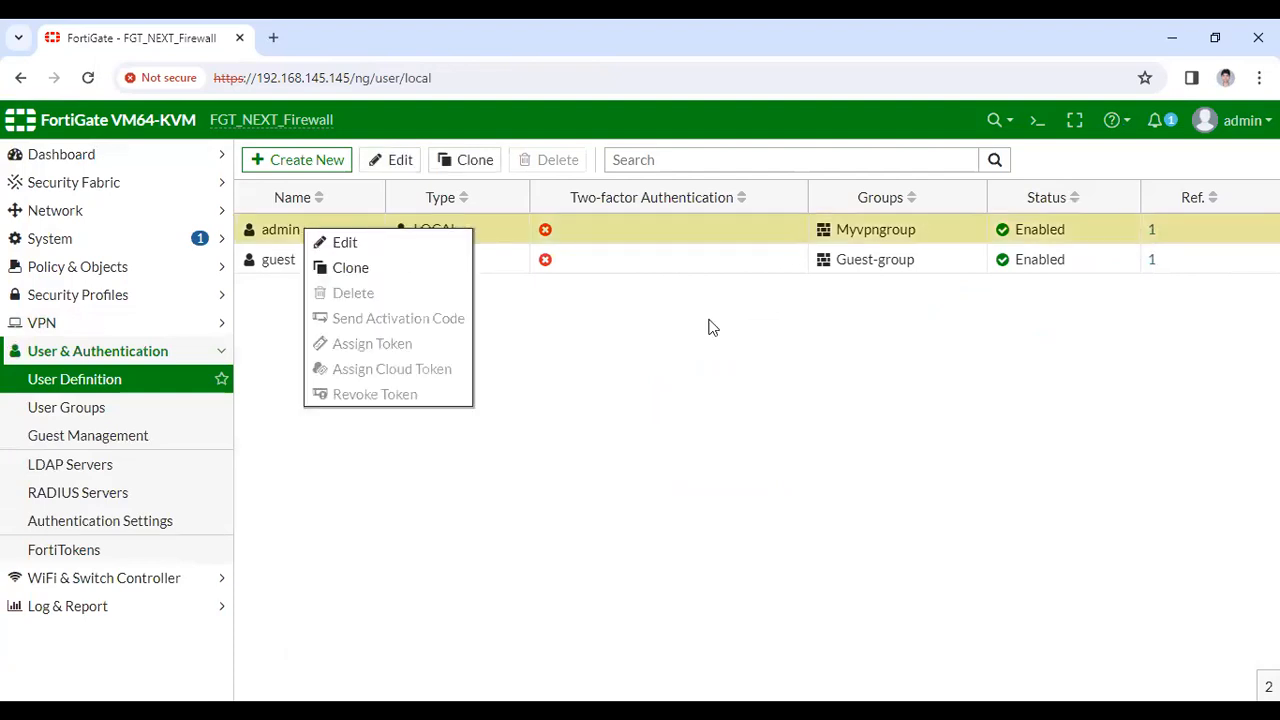
click(540, 240)
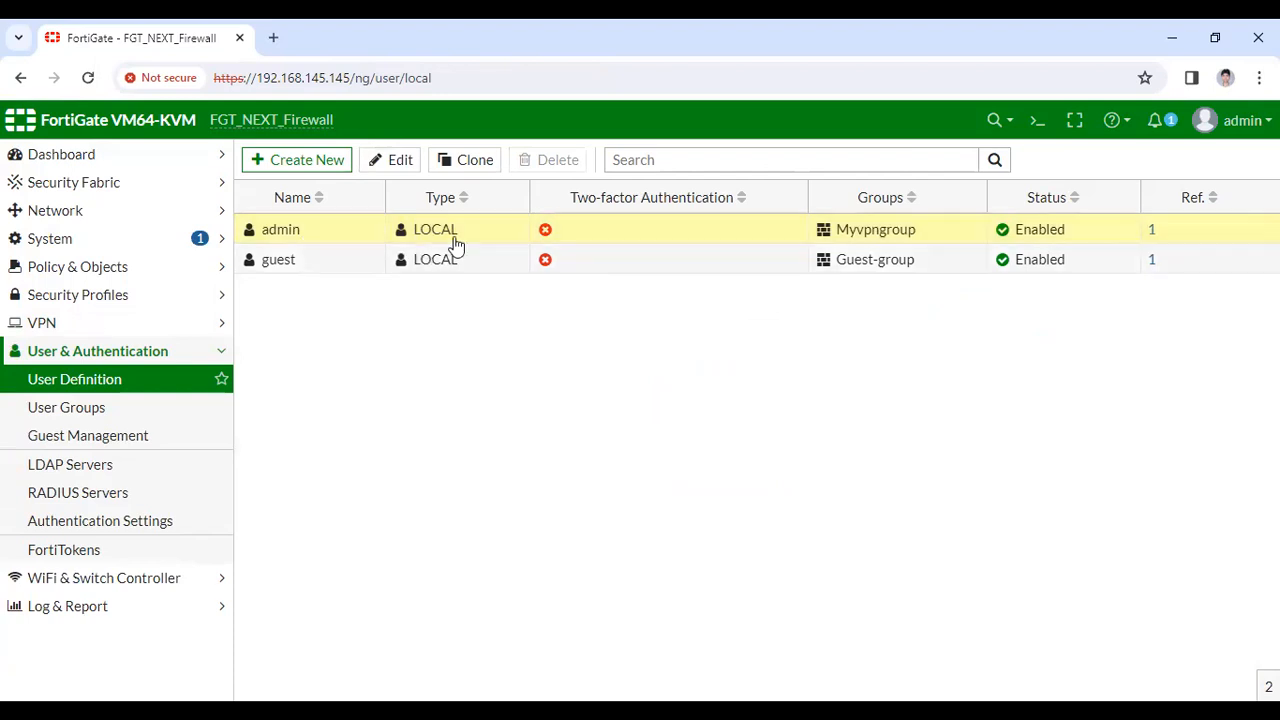
double_click(680, 240)
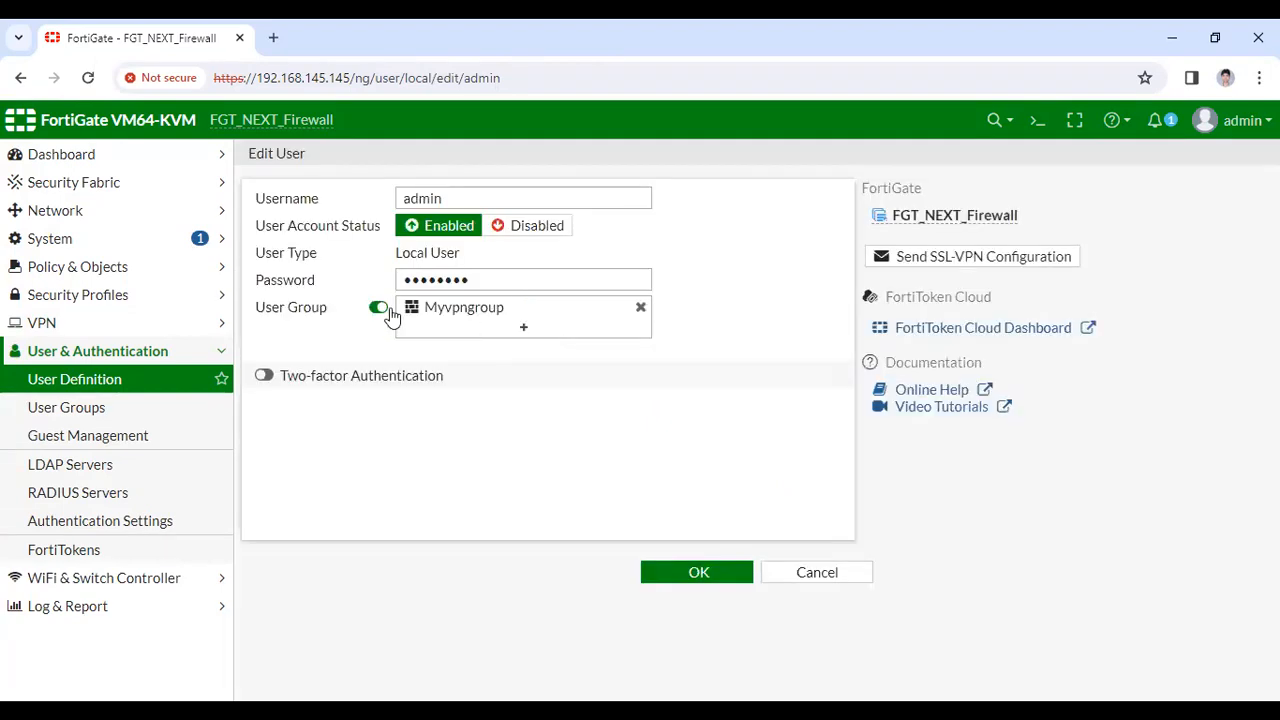
click(379, 308)
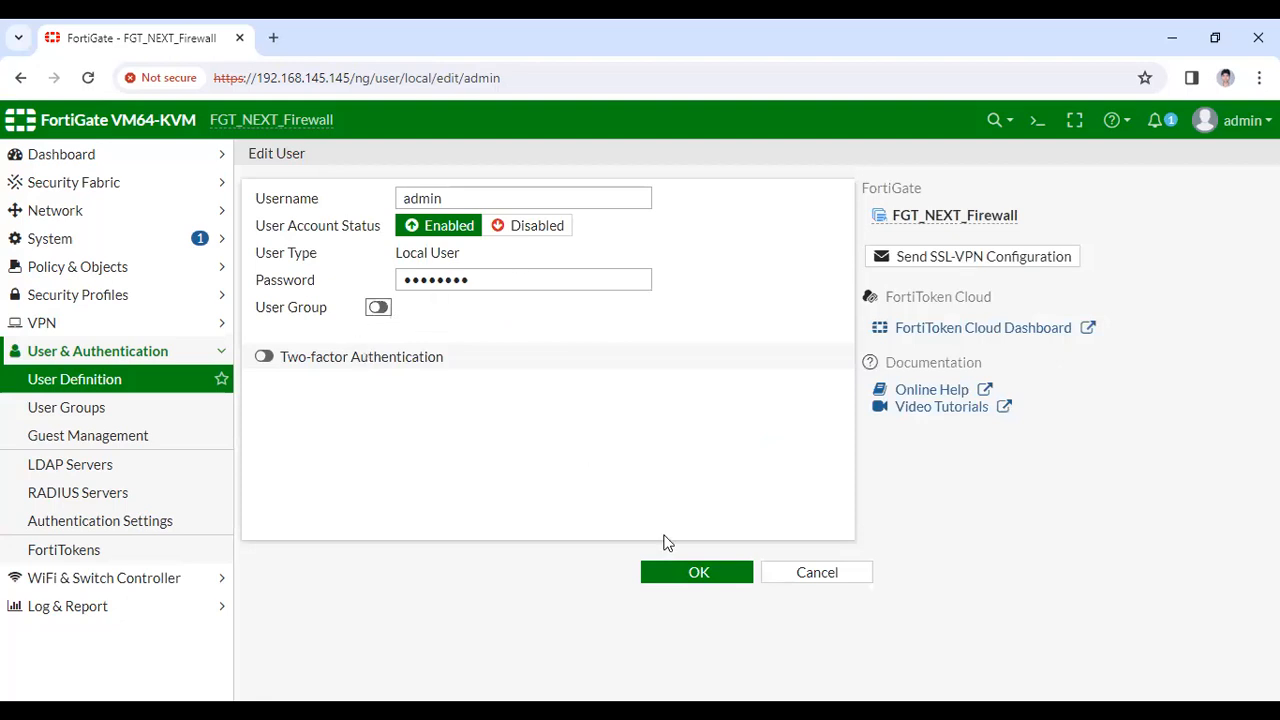
click(680, 566)
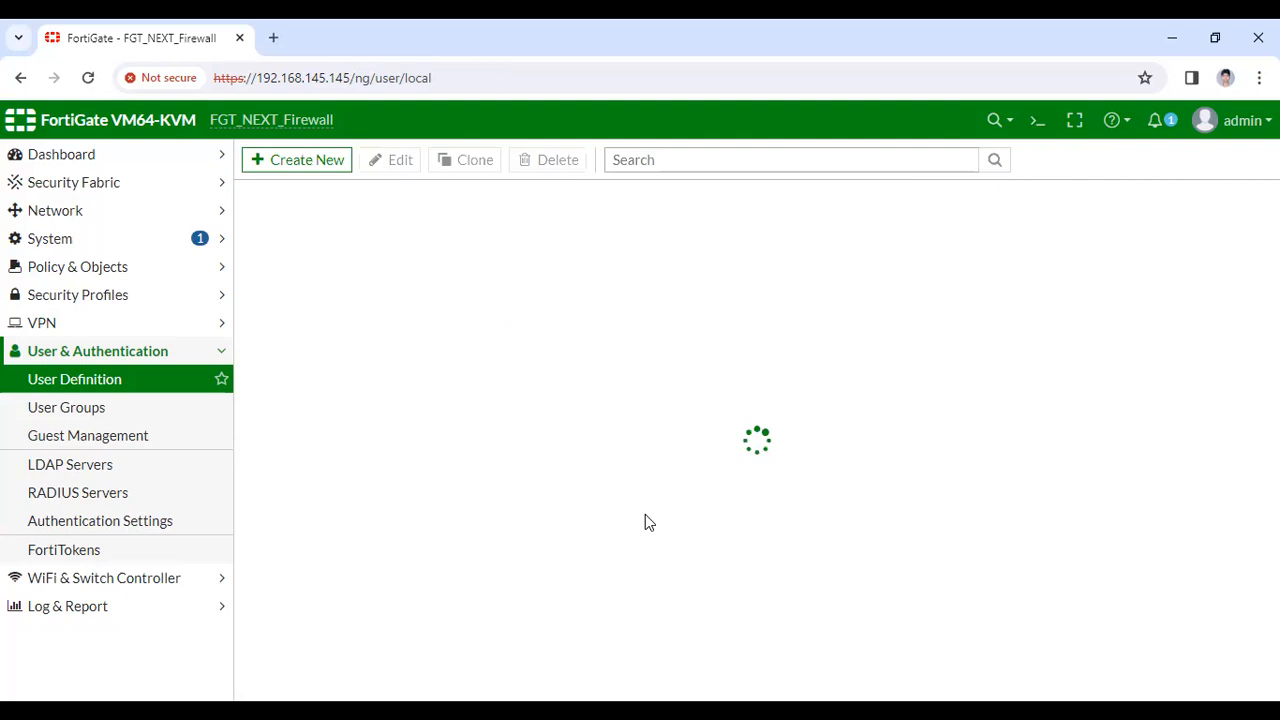
right_click(298, 232)
click(362, 298)
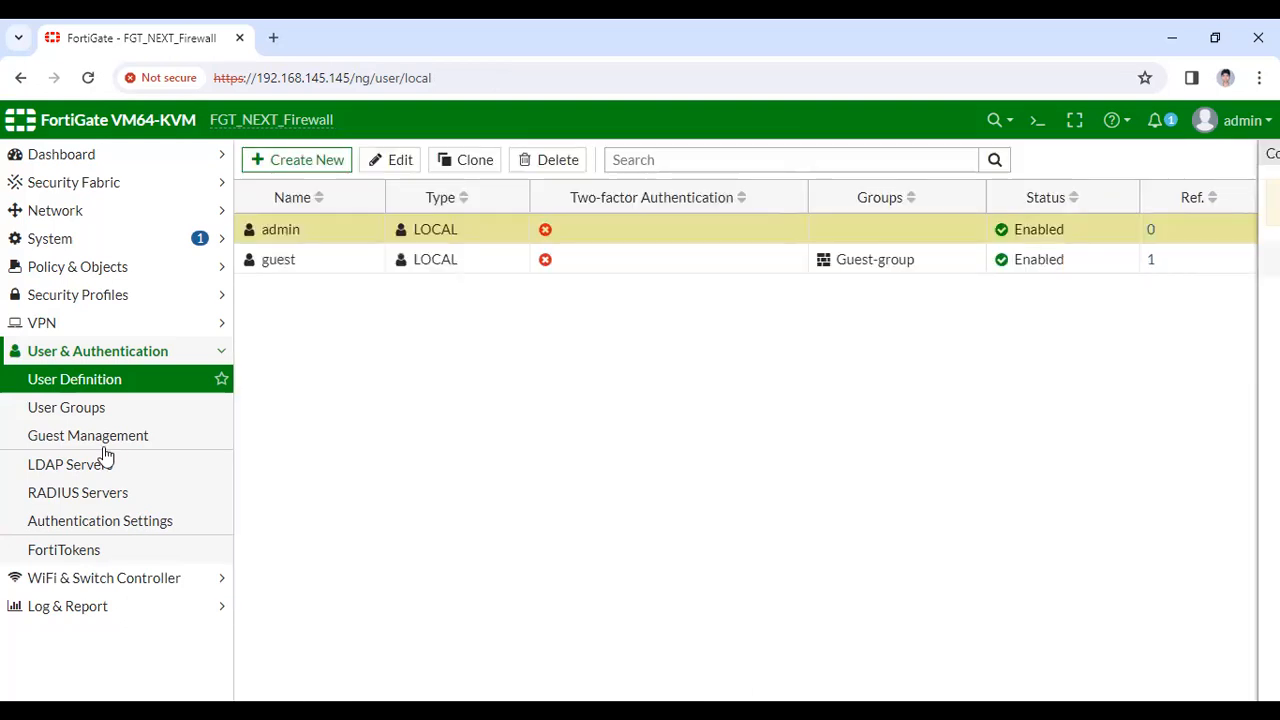
Open Myvpngroup from the User Groups list for editing to inspect its members
click(86, 412)
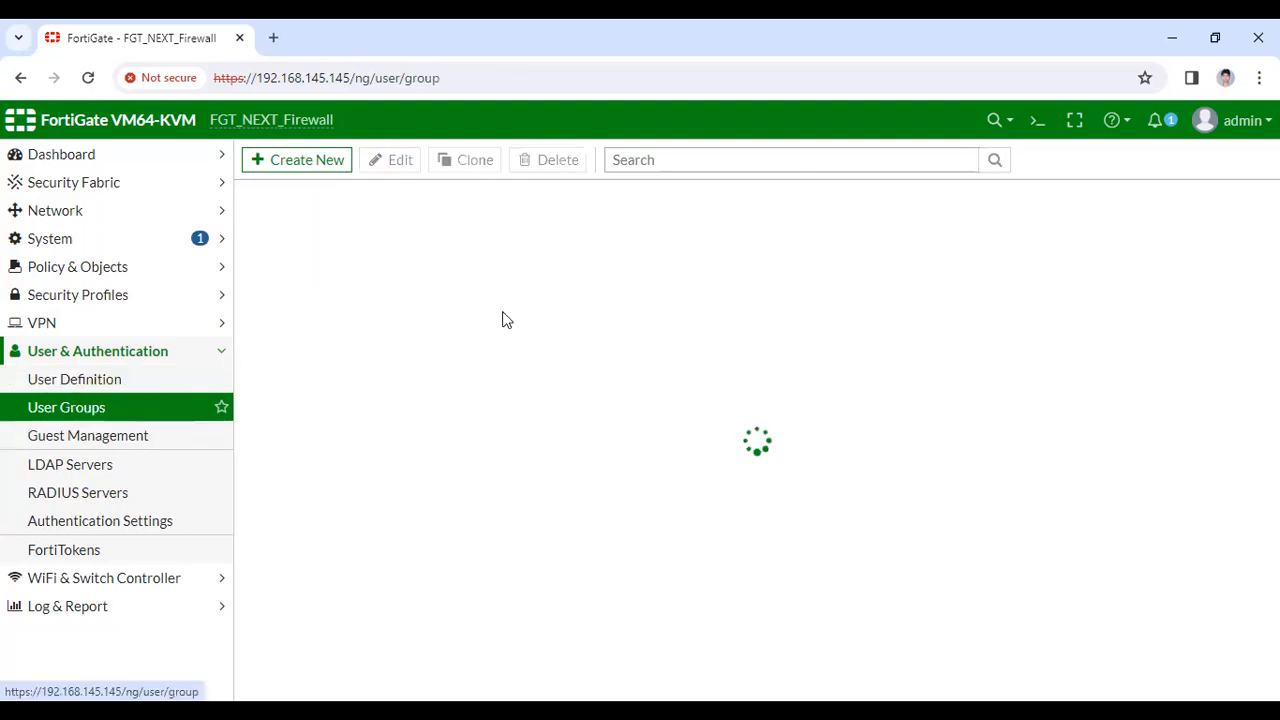
right_click(318, 260)
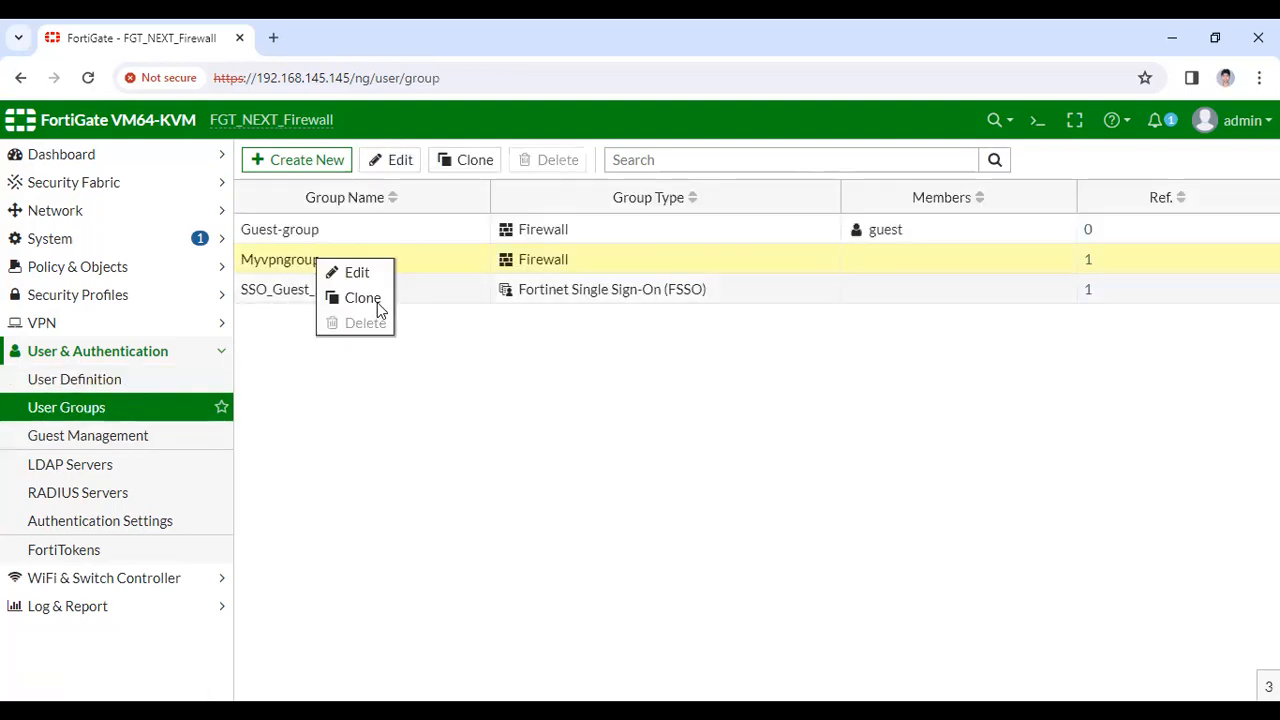
click(440, 268)
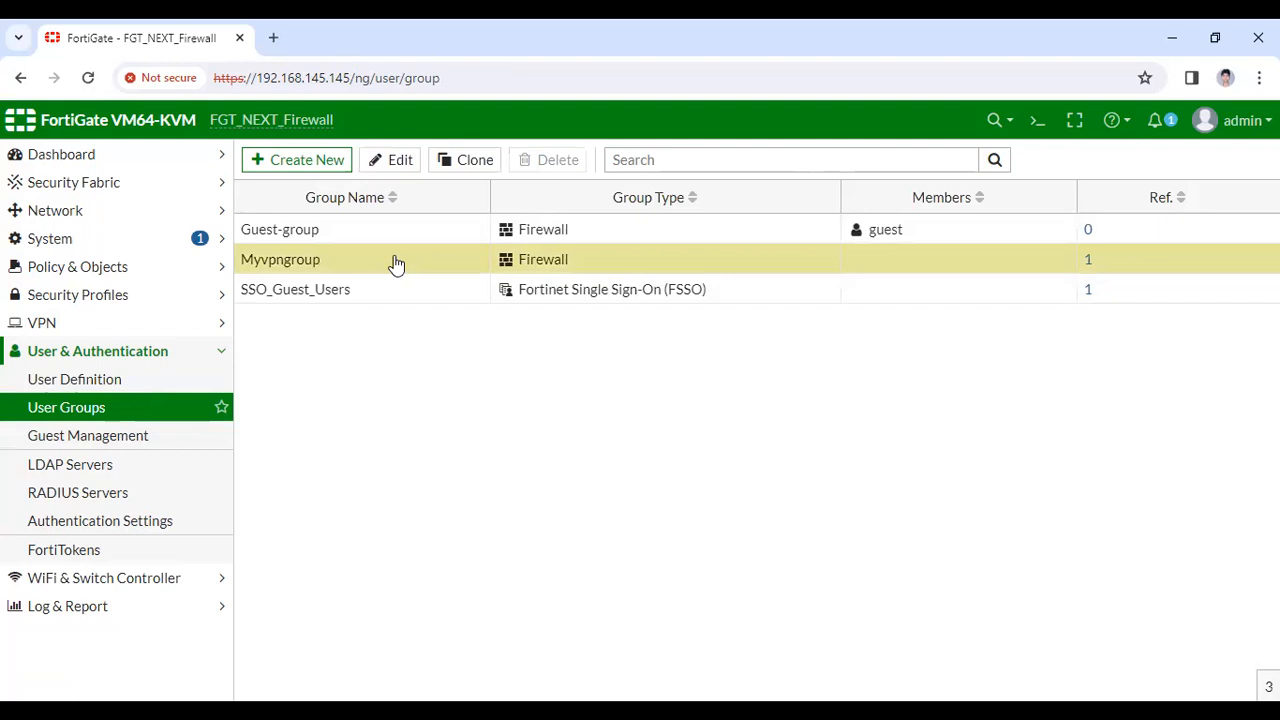
right_click(396, 263)
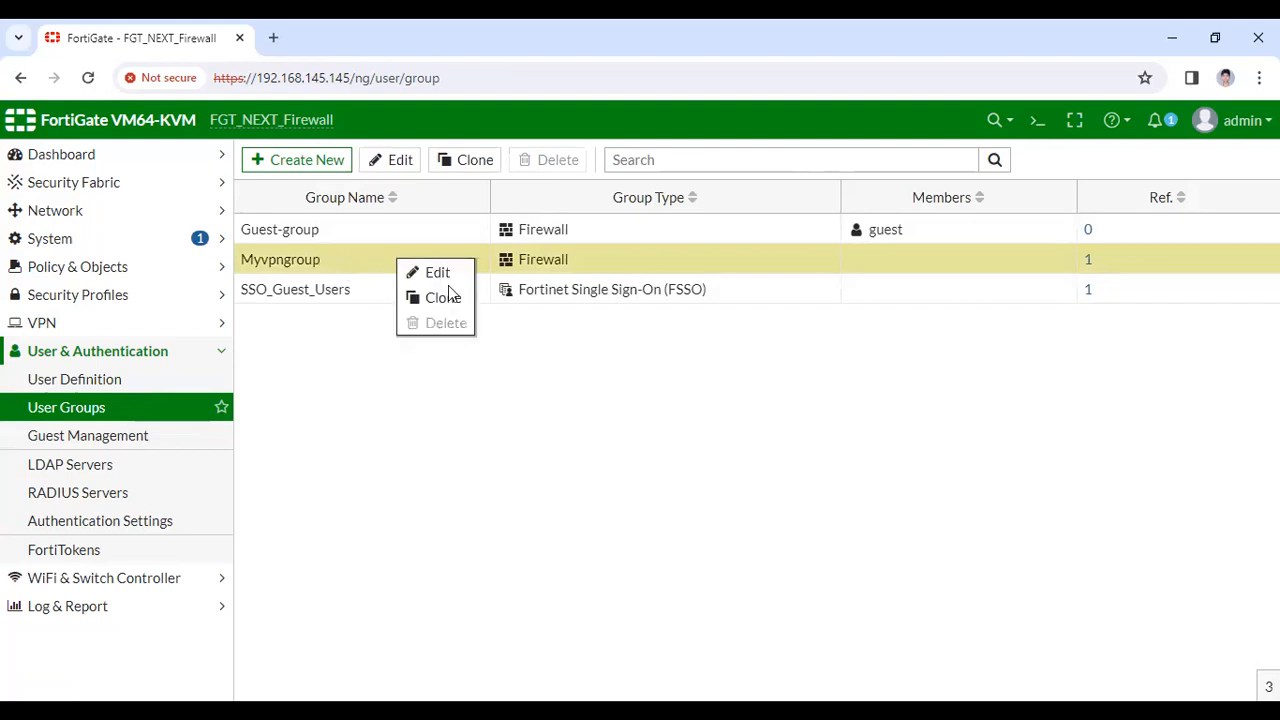
click(447, 284)
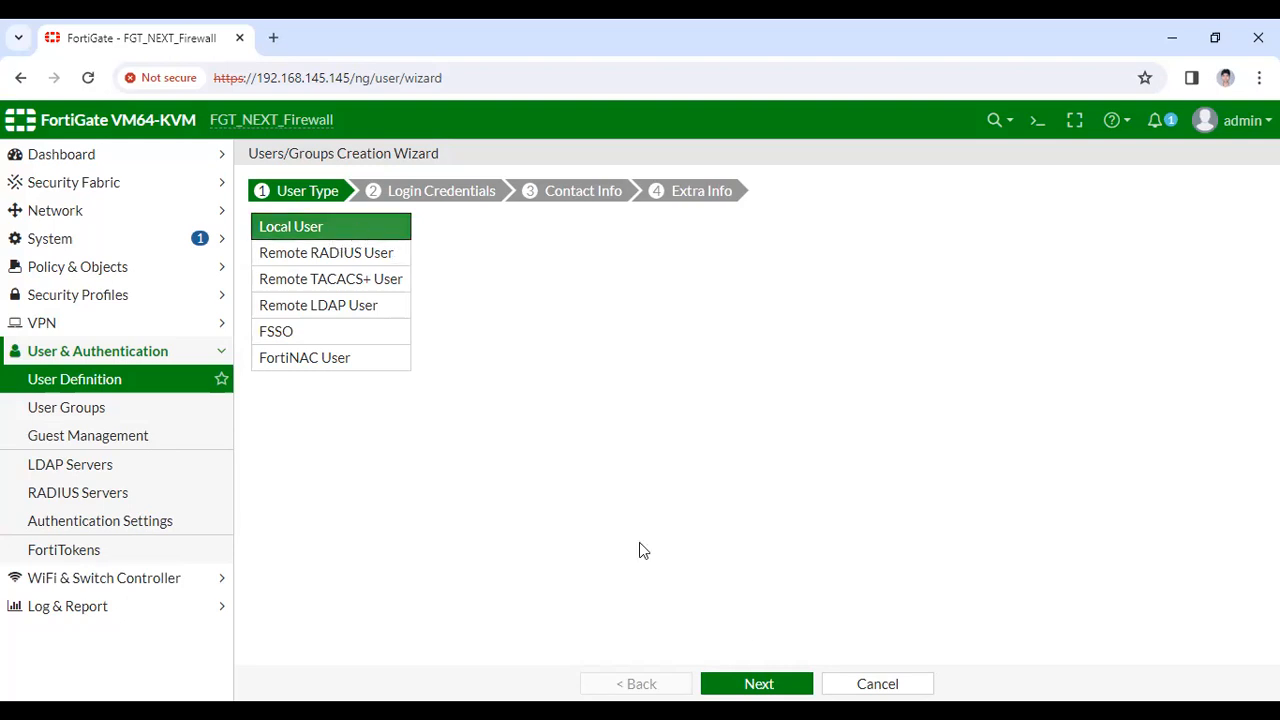
Create a local user named admin and enter the account password
click(755, 683)
click(431, 225)
text(admin)
key(Tab)
text(admin123)
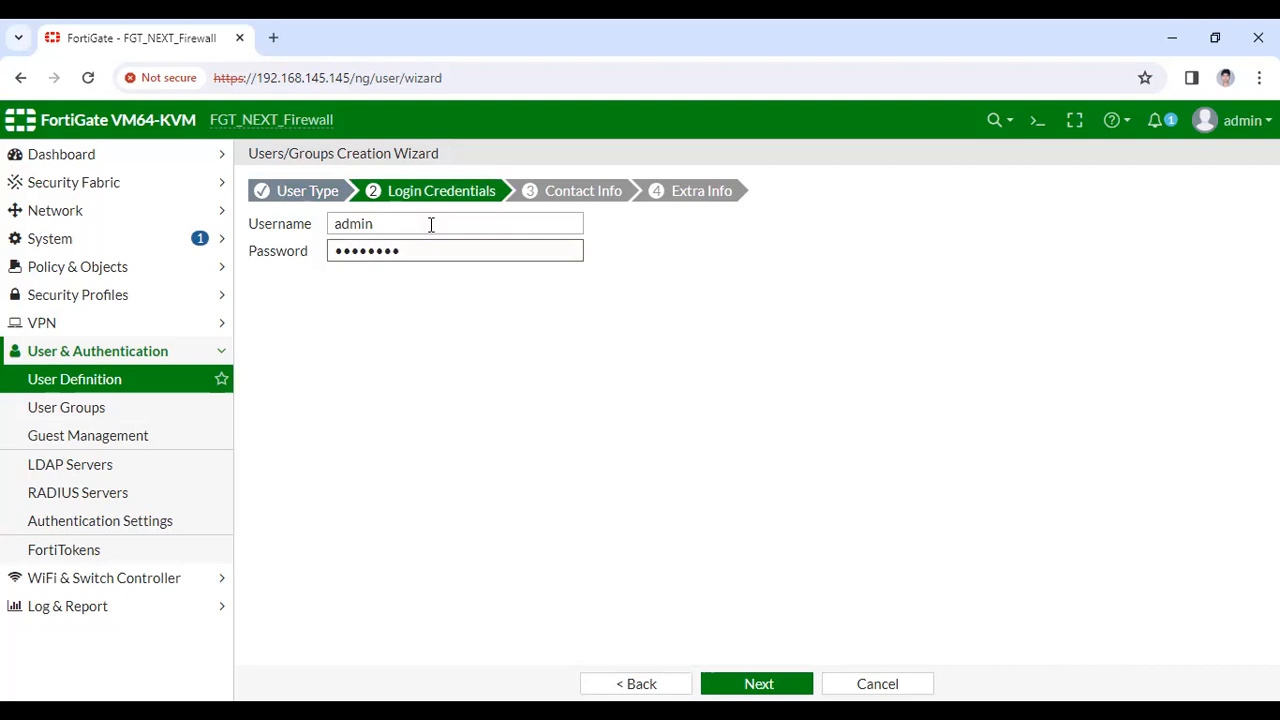
key(ctrl+BackSpace)
text(admin@123)
Skip contact info, add the new user to Myvpngroup, and submit the account
key(Return)
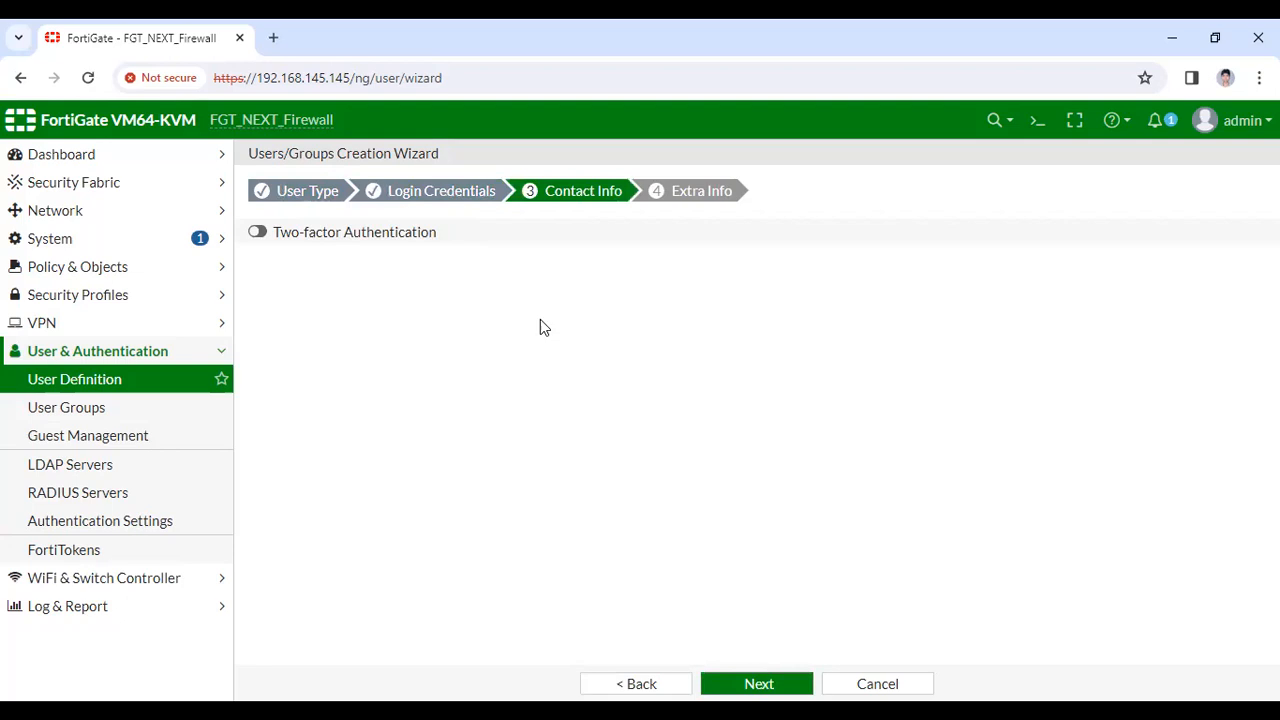
key(Return)
click(371, 253)
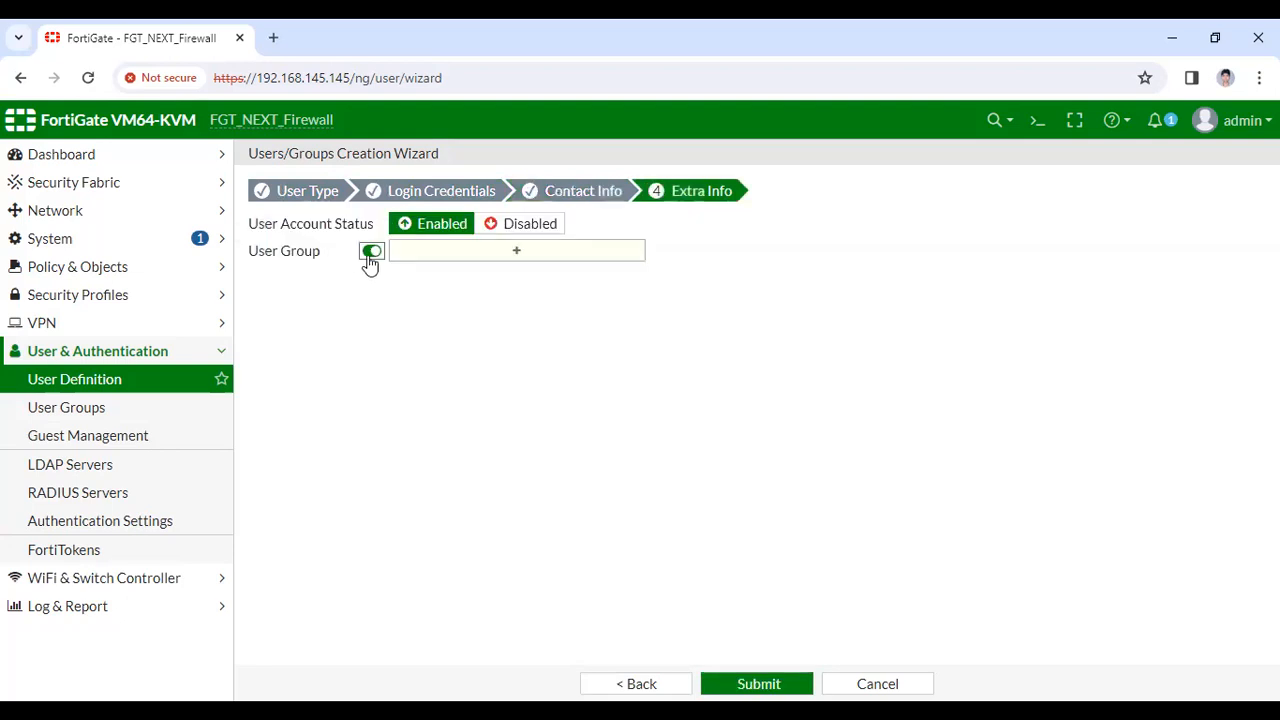
click(630, 255)
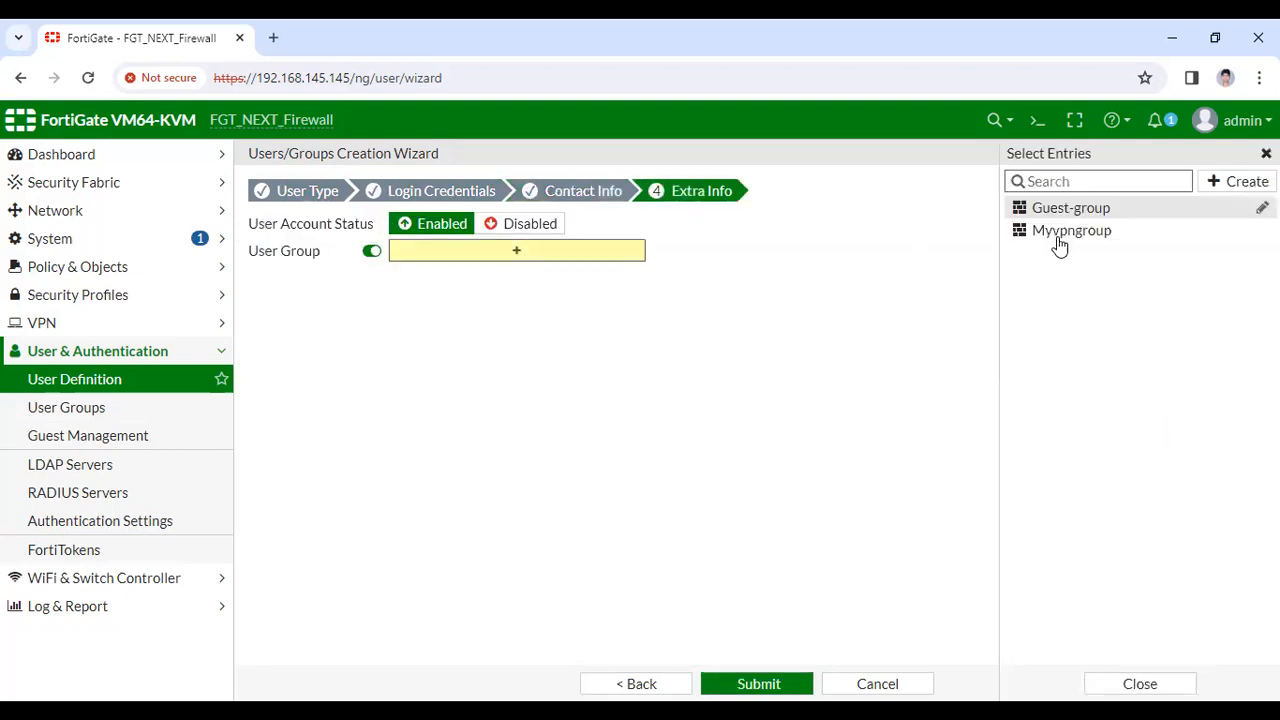
click(1059, 233)
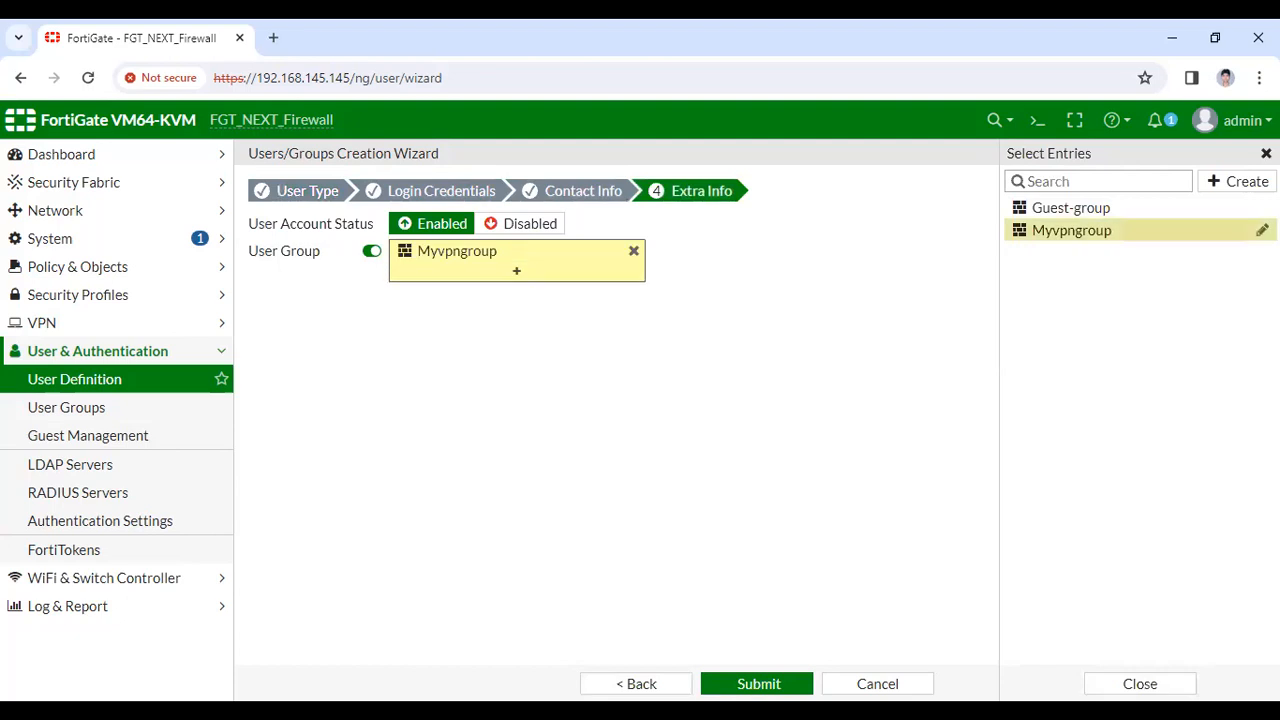
click(759, 683)
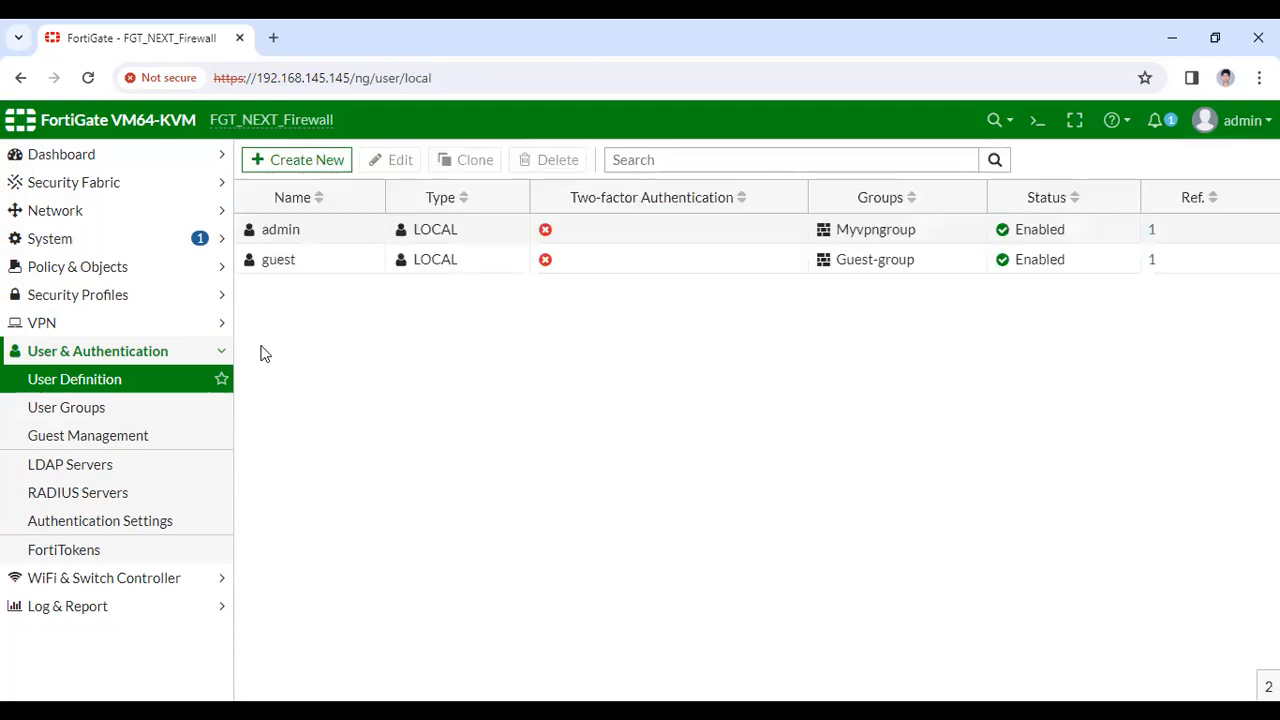
Inspect available members in a new user group, cancel it, and open the Firewall Policy list
click(98, 410)
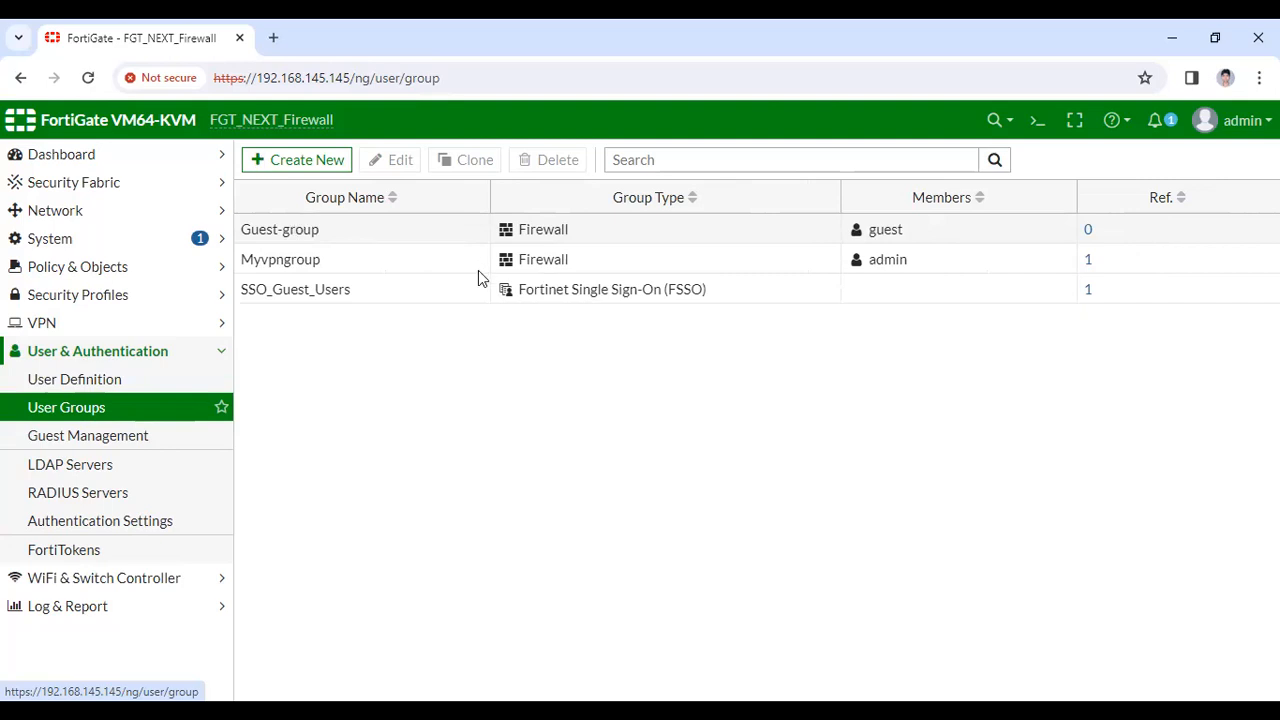
click(457, 318)
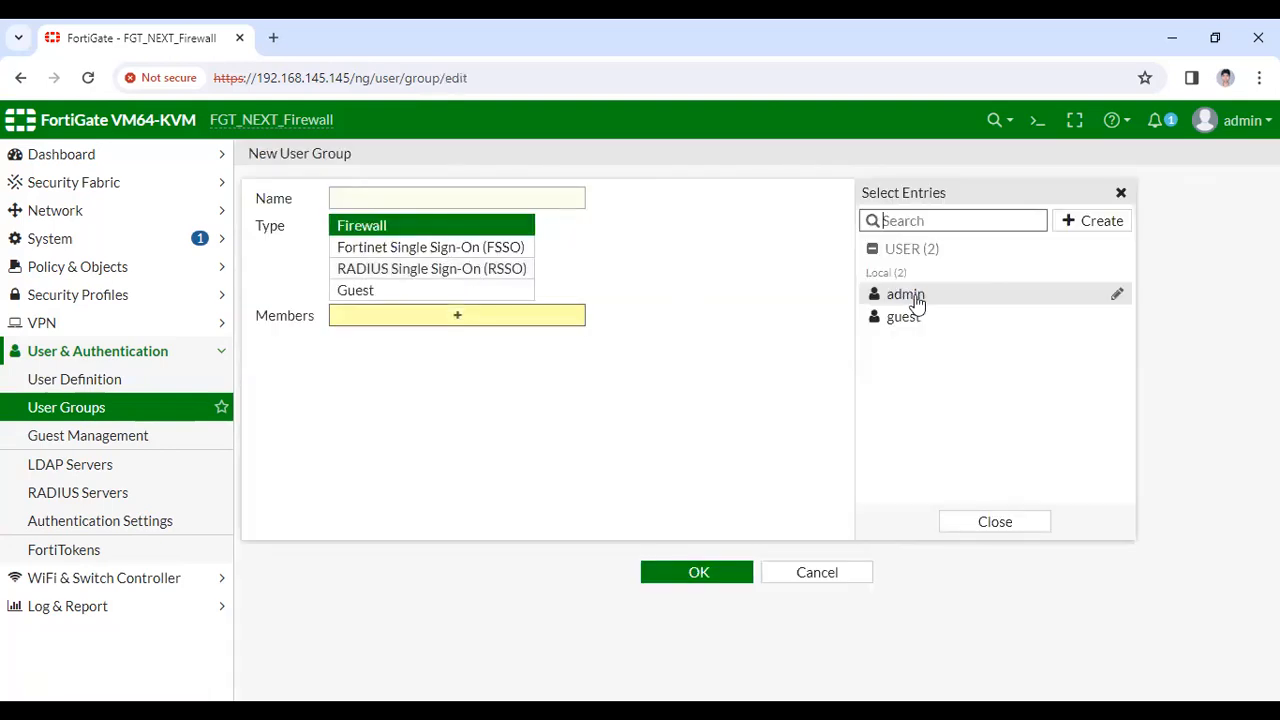
mouse_move(905, 300)
click(820, 573)
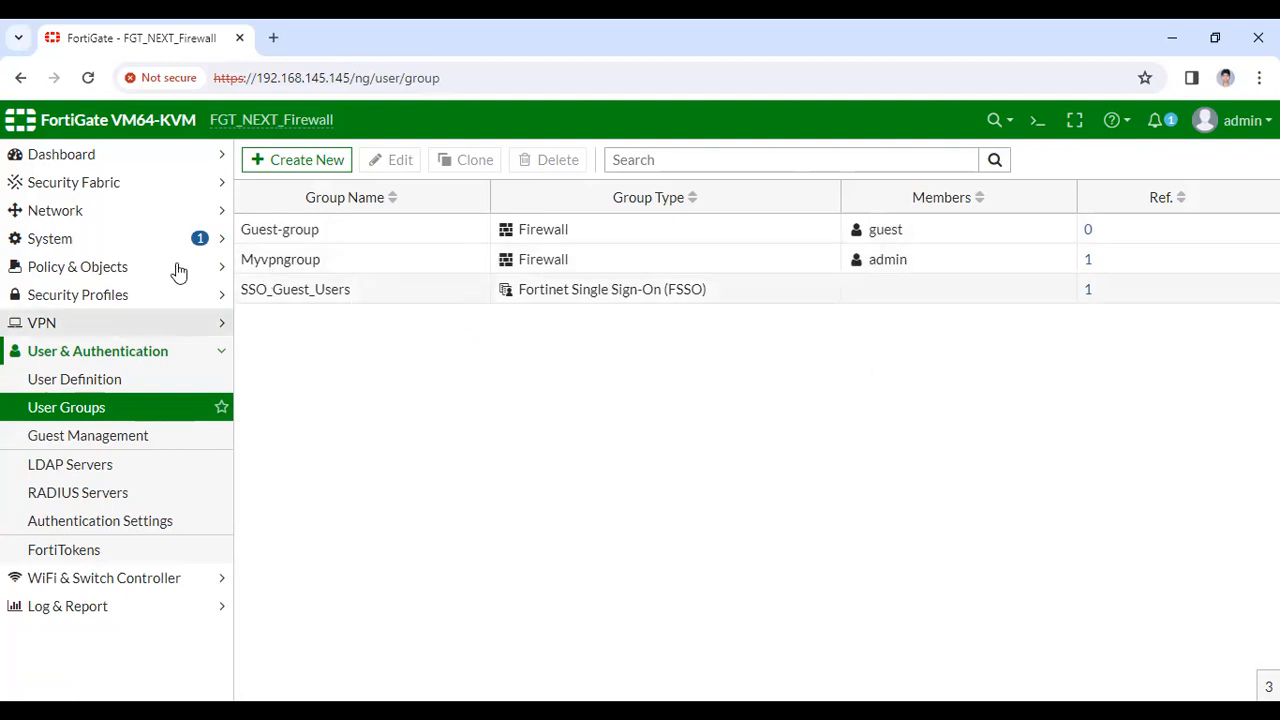
click(118, 268)
click(125, 297)
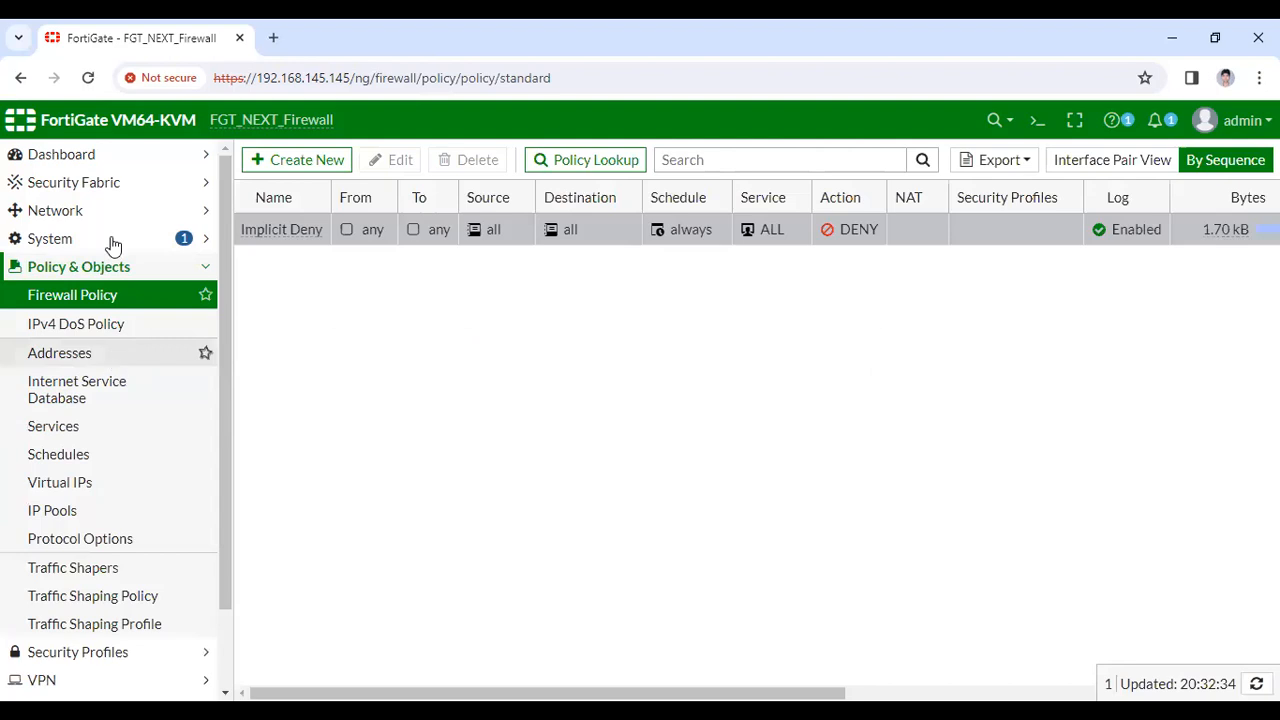
Review the 0.0.0.0/0 default route via port1, cancel back to the list, and open the CLI console
scroll(112, 244, down, 1)
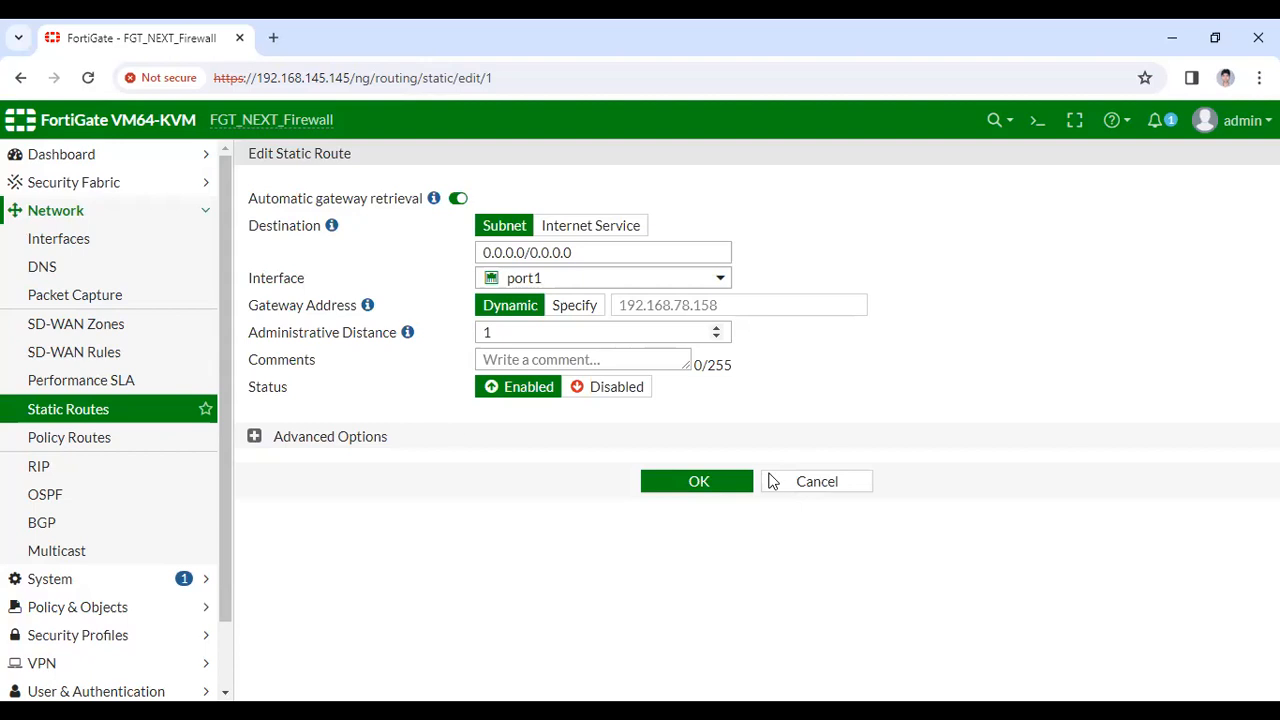
click(750, 481)
click(1037, 119)
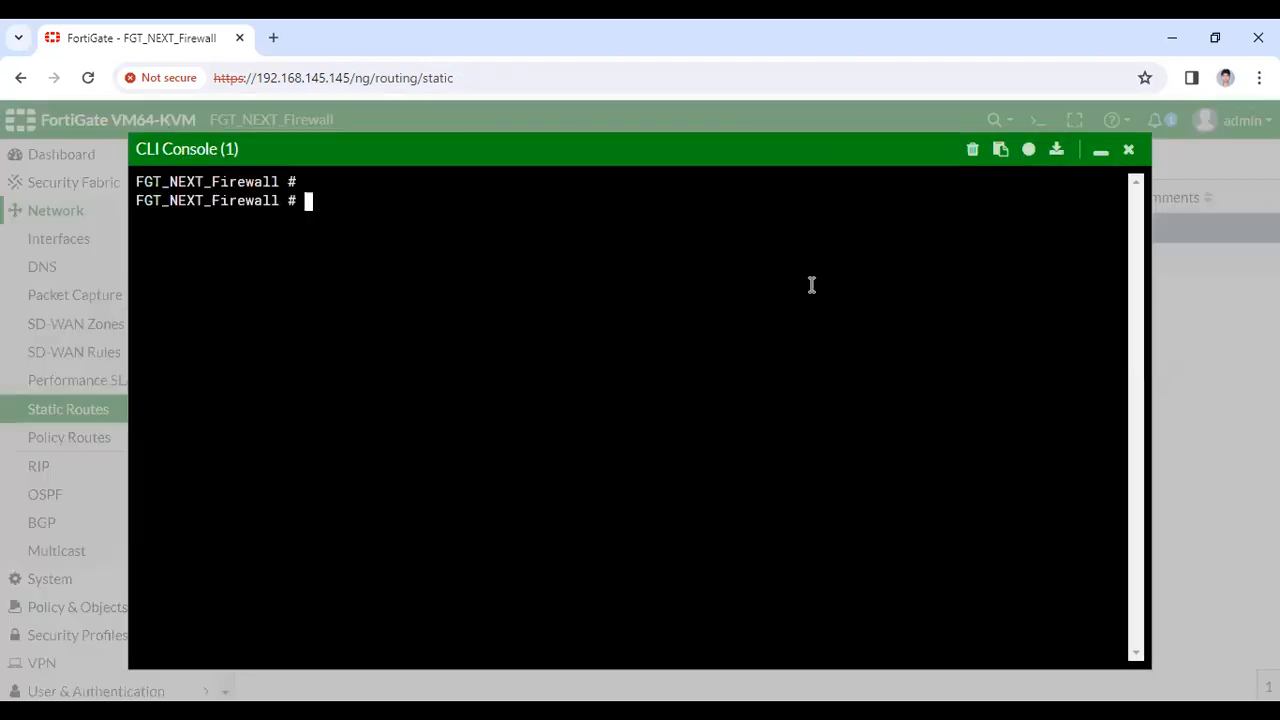
Ping 8.8.8.8 from the CLI console, stop it after replies, then open IPsec Tunnels
key(Return)
key(Return)
text(execute ping)
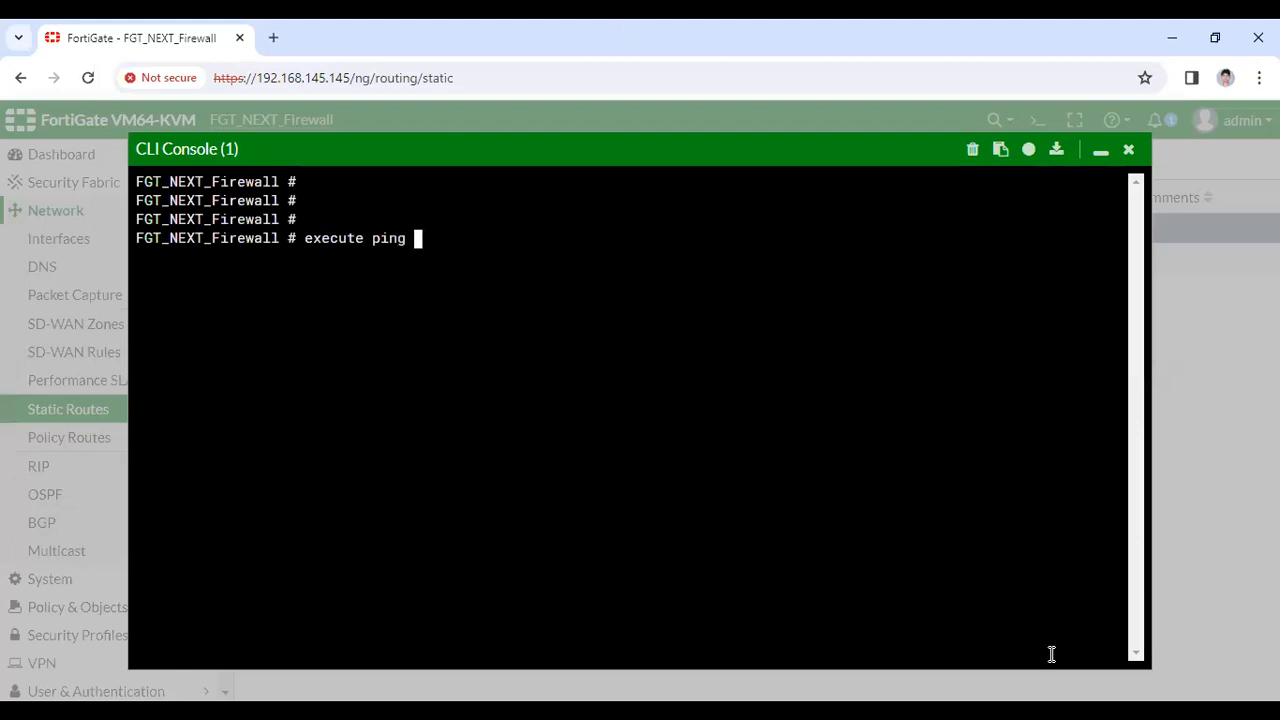
click(1128, 149)
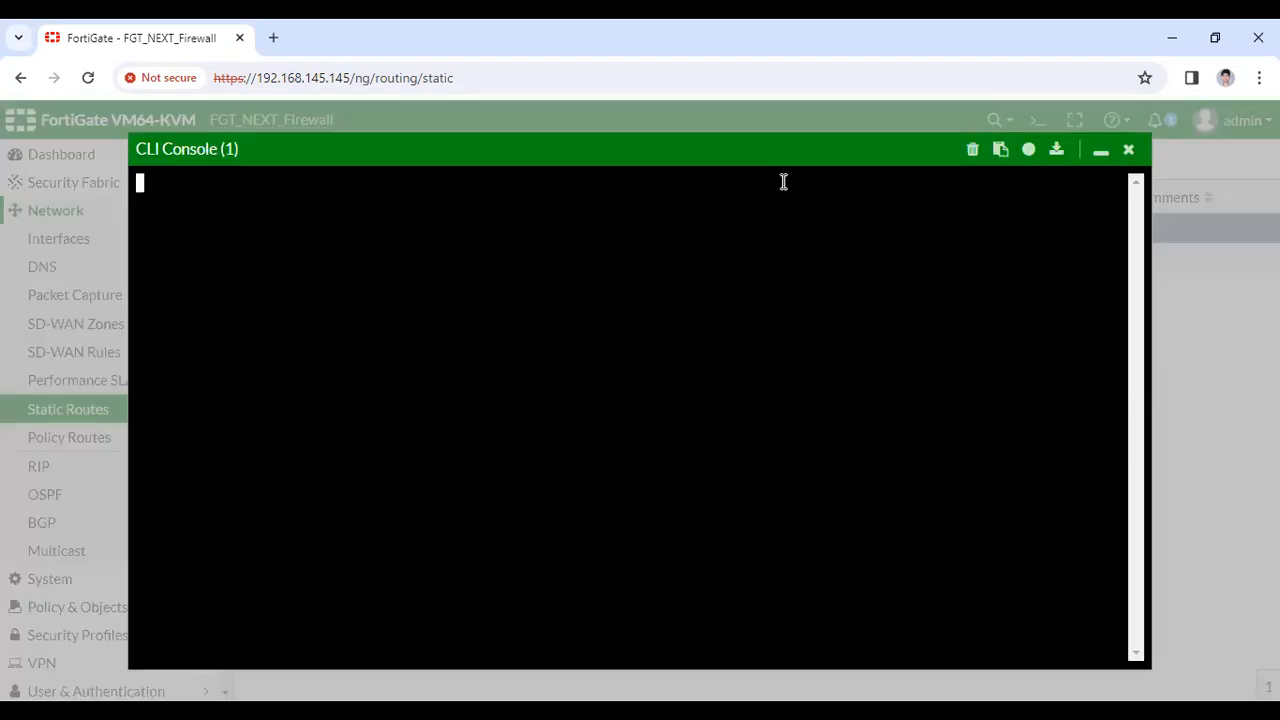
text(execute ping )
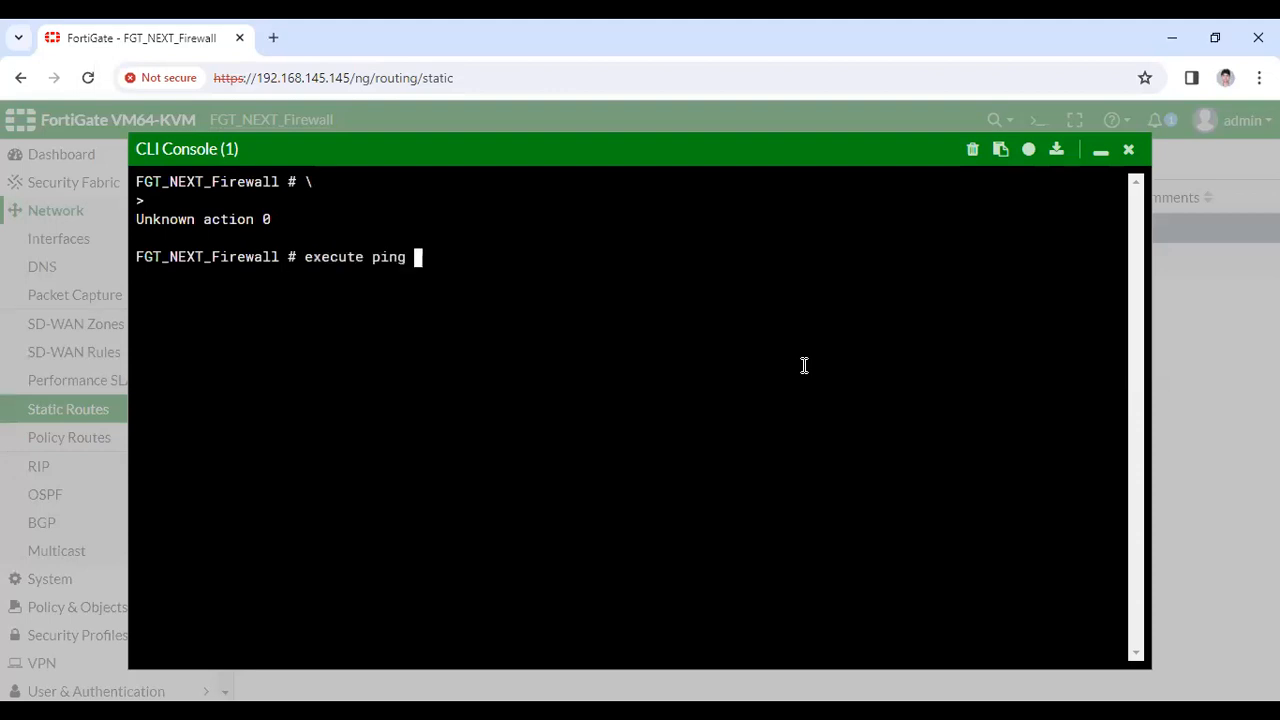
text(8.8.8.8)
key(Return)
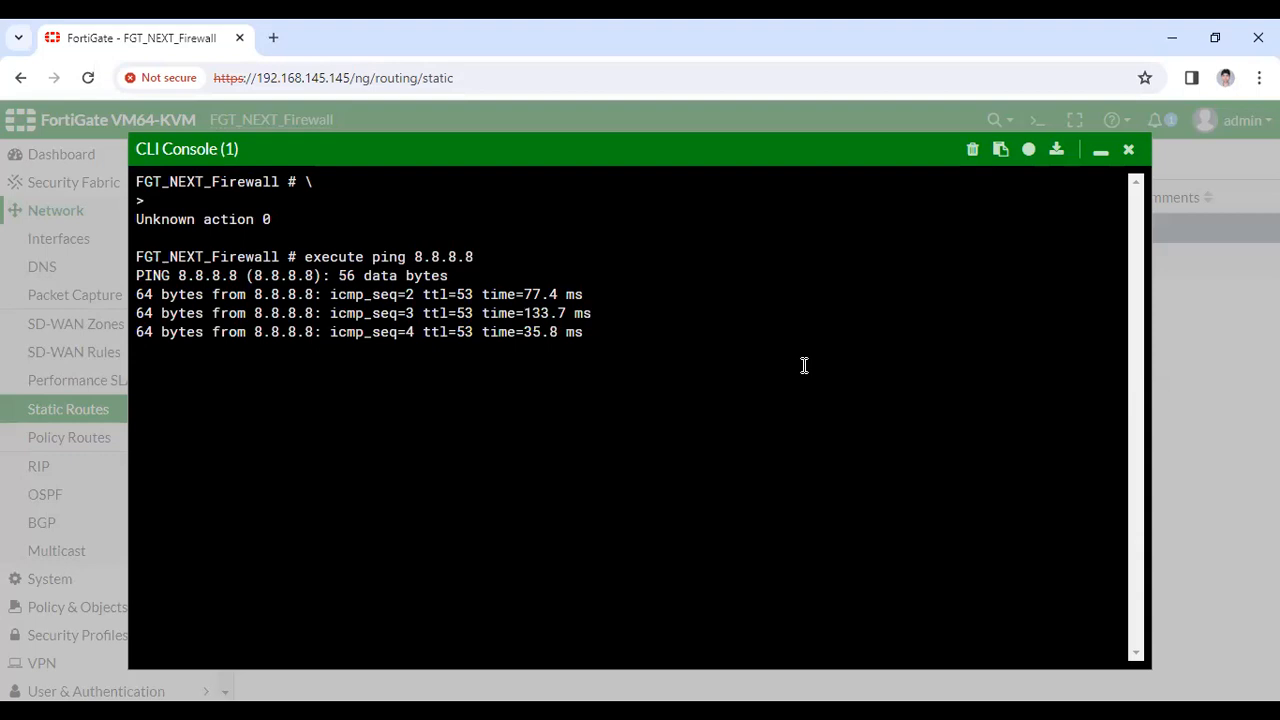
key(ctrl+c)
click(1129, 150)
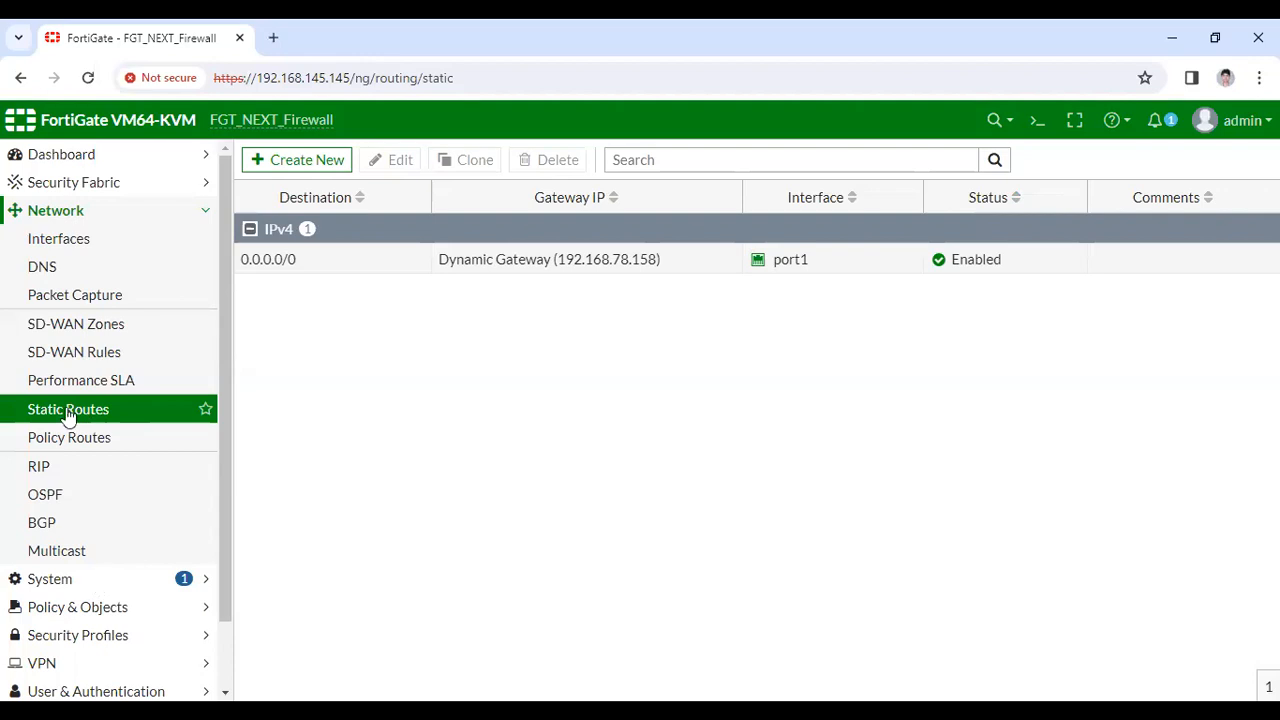
click(98, 380)
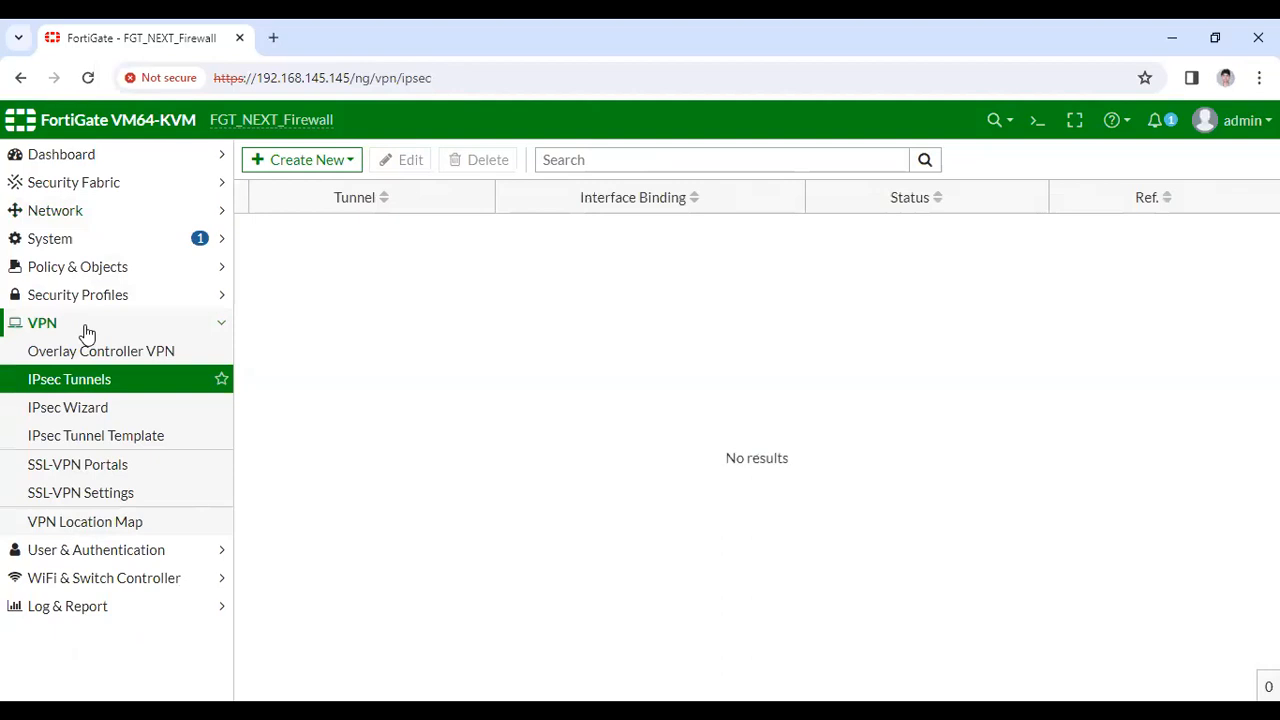
Start the IPsec Wizard and name the new VPN Myvpn
click(78, 414)
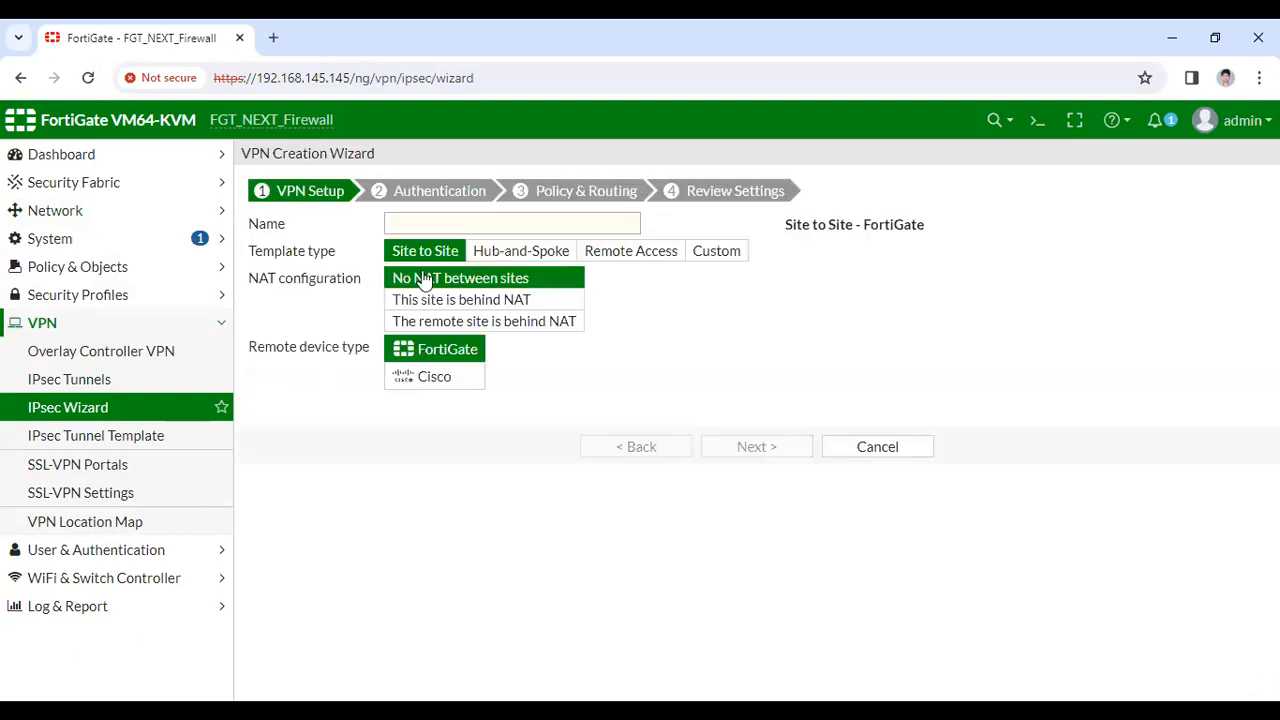
click(429, 224)
text(my)
key(BackSpace)
key(BackSpace)
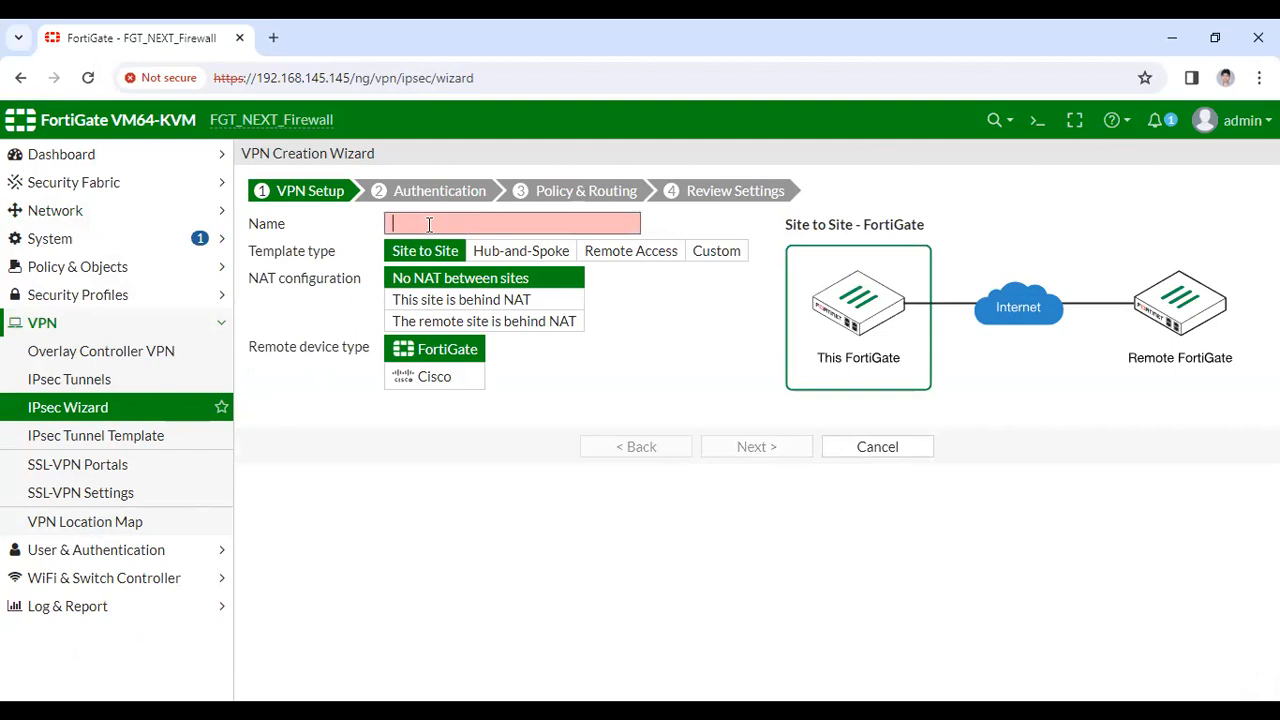
text(My)
key(BackSpace)
key(BackSpace)
text(Myvpn)
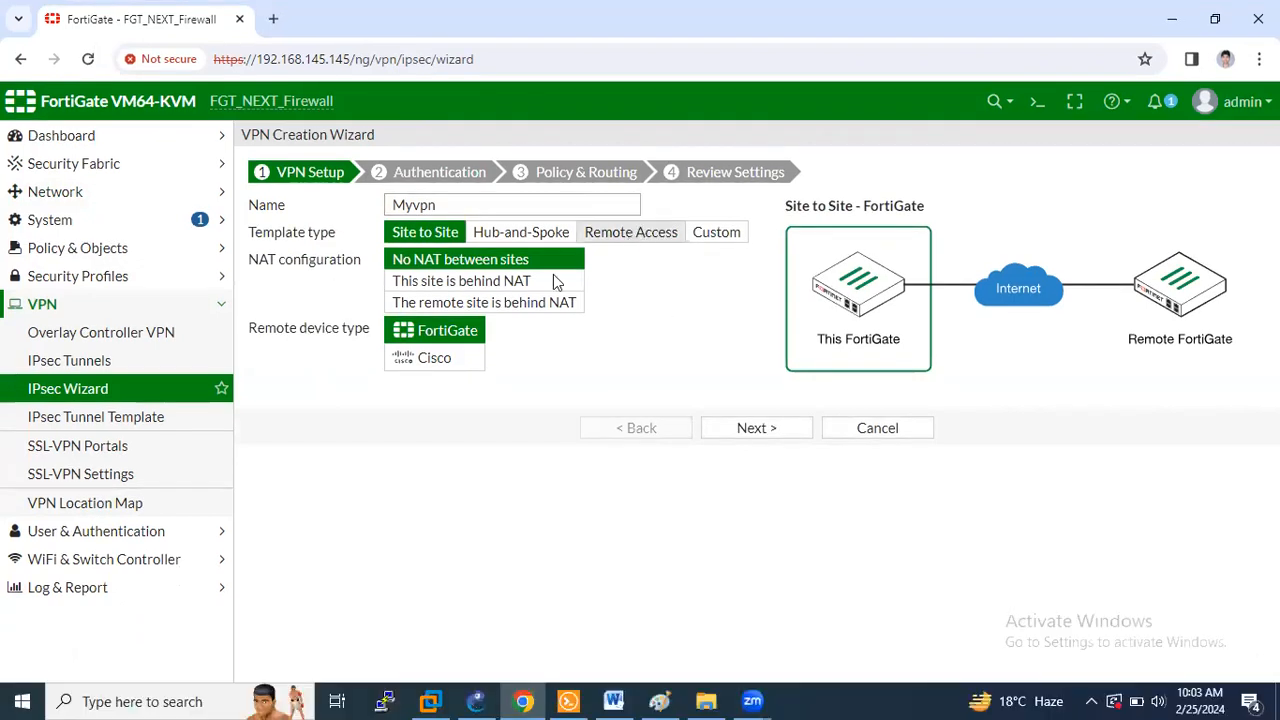
Choose Remote Access with the Windows Native L2TP/IPsec template and continue to authentication
click(506, 259)
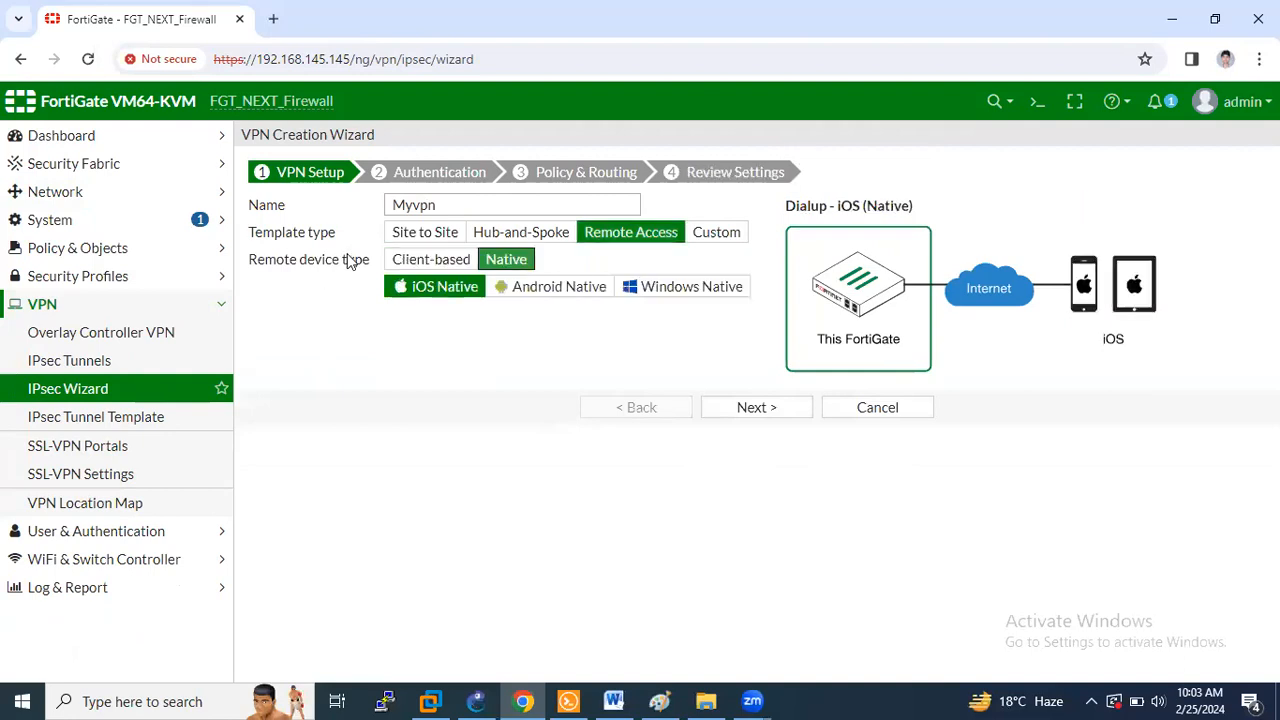
click(676, 298)
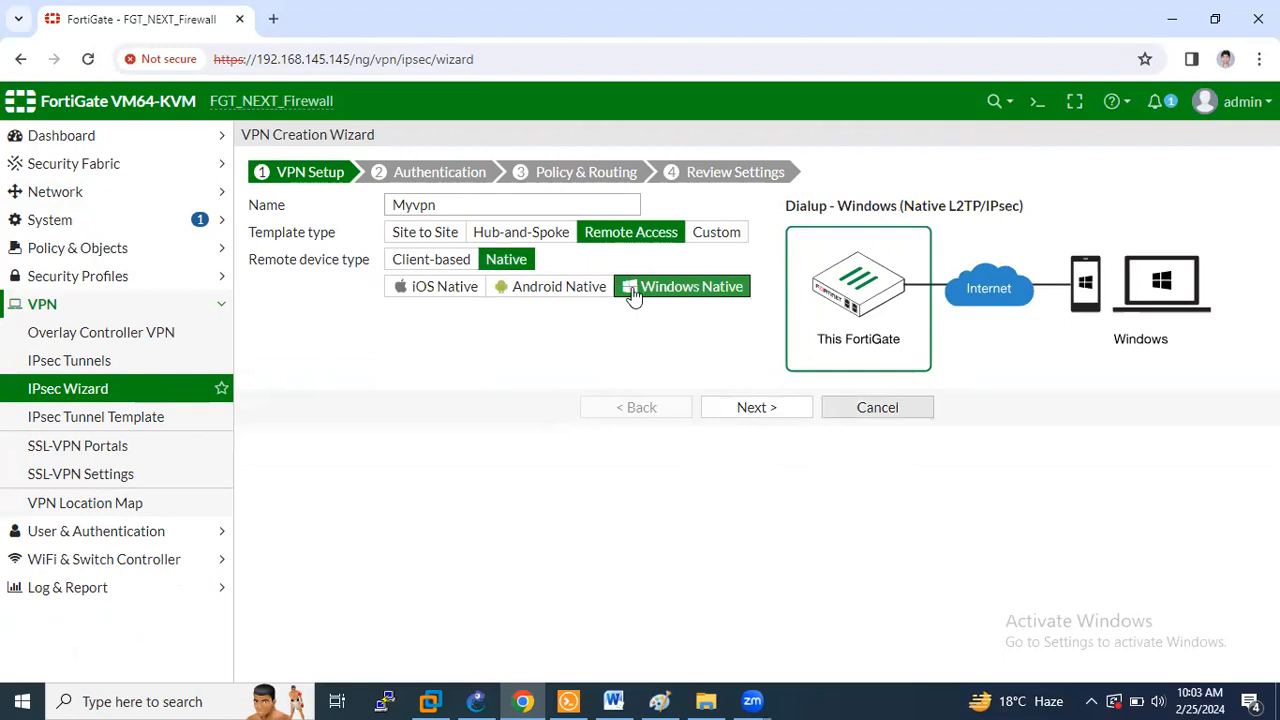
key(Return)
click(589, 207)
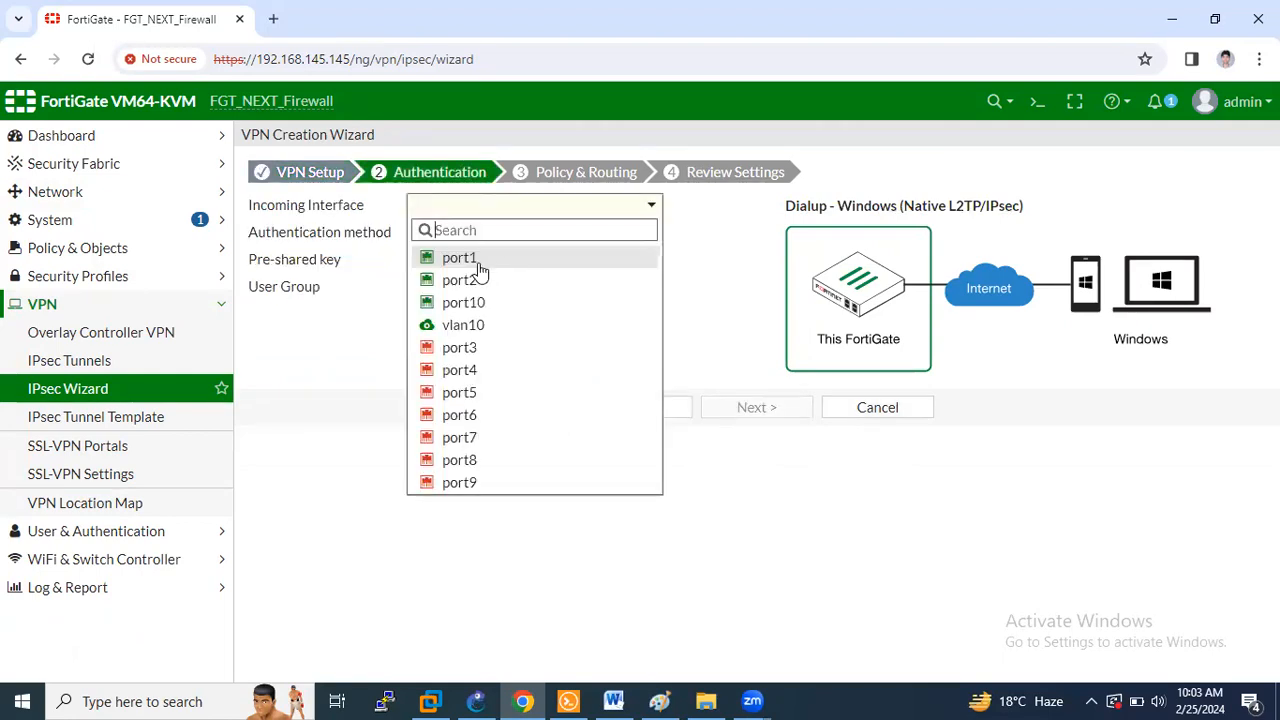
Select port1 as Myvpn's incoming interface
mouse_move(480, 272)
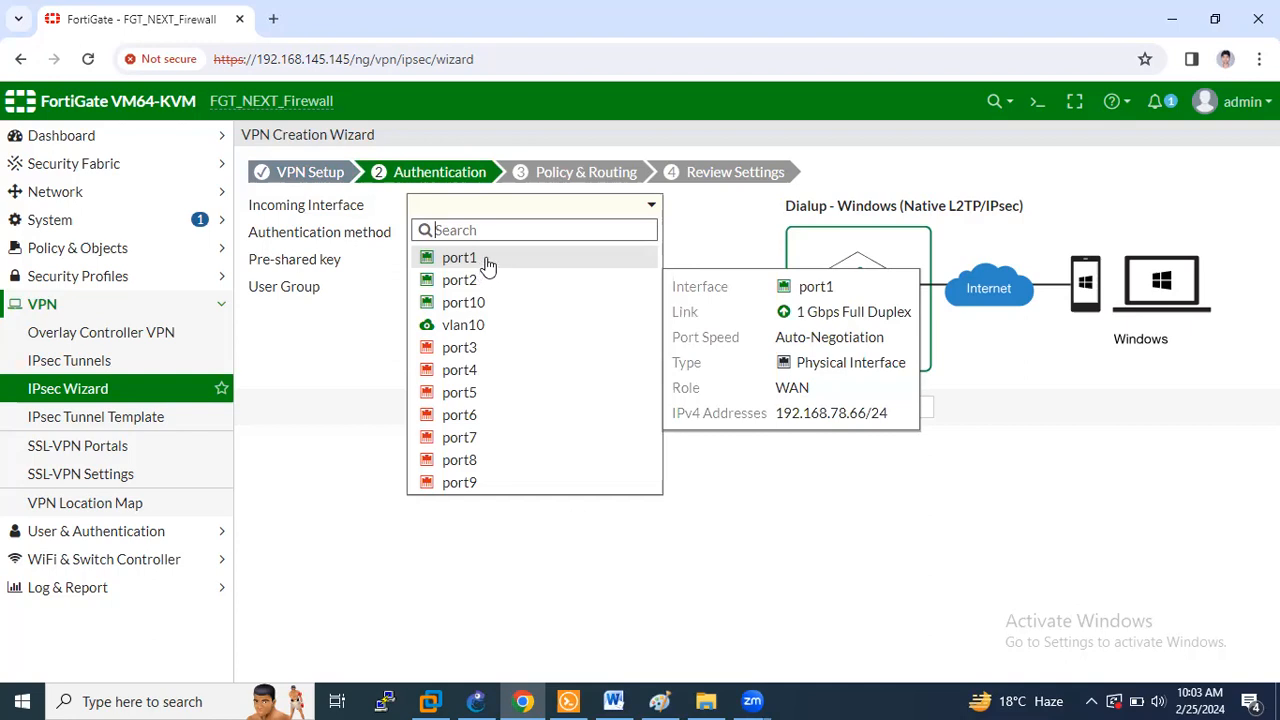
click(487, 259)
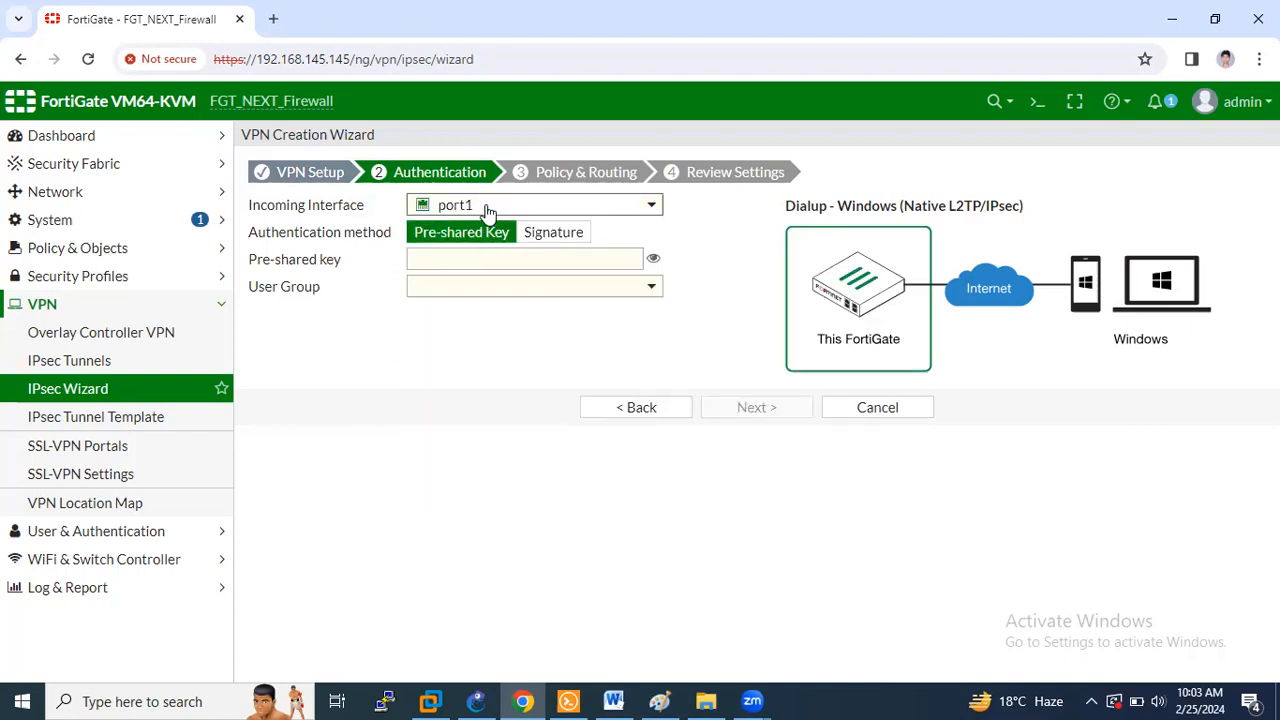
mouse_move(483, 209)
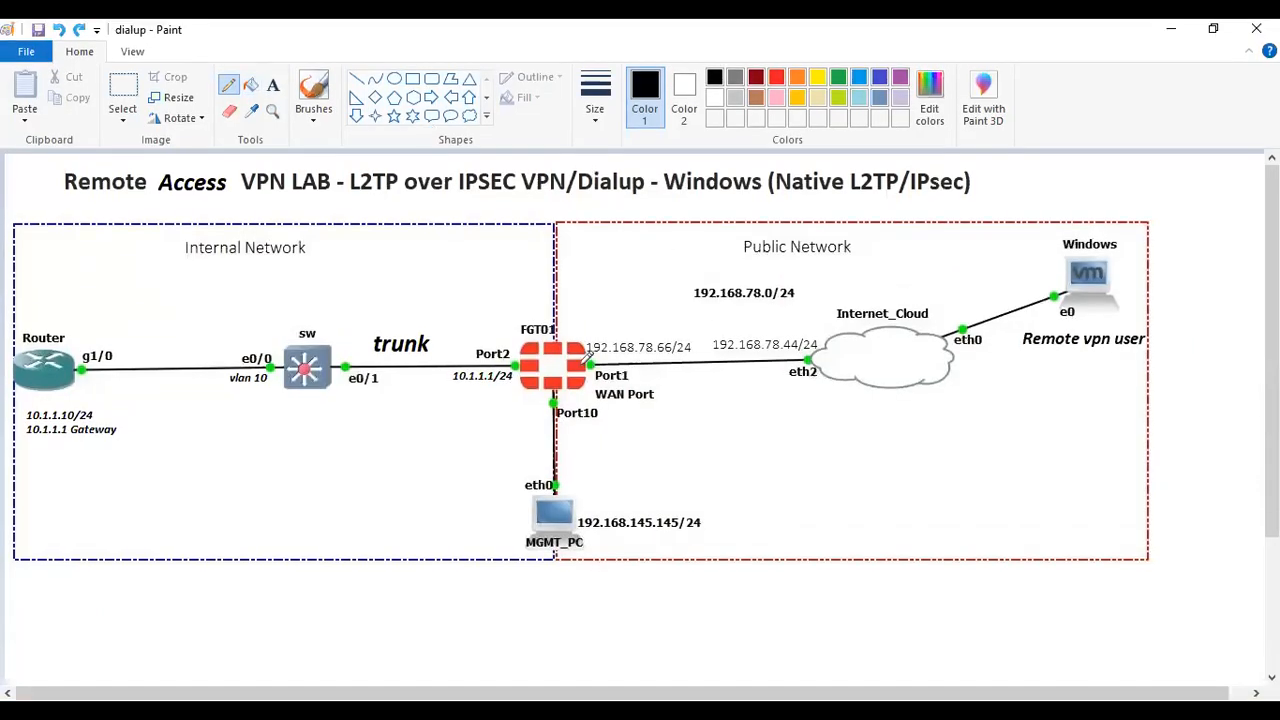
On the Paint topology diagram, circle Port1 WAN Port toward the internet link and mark Port2
drag(597, 362, 800, 362)
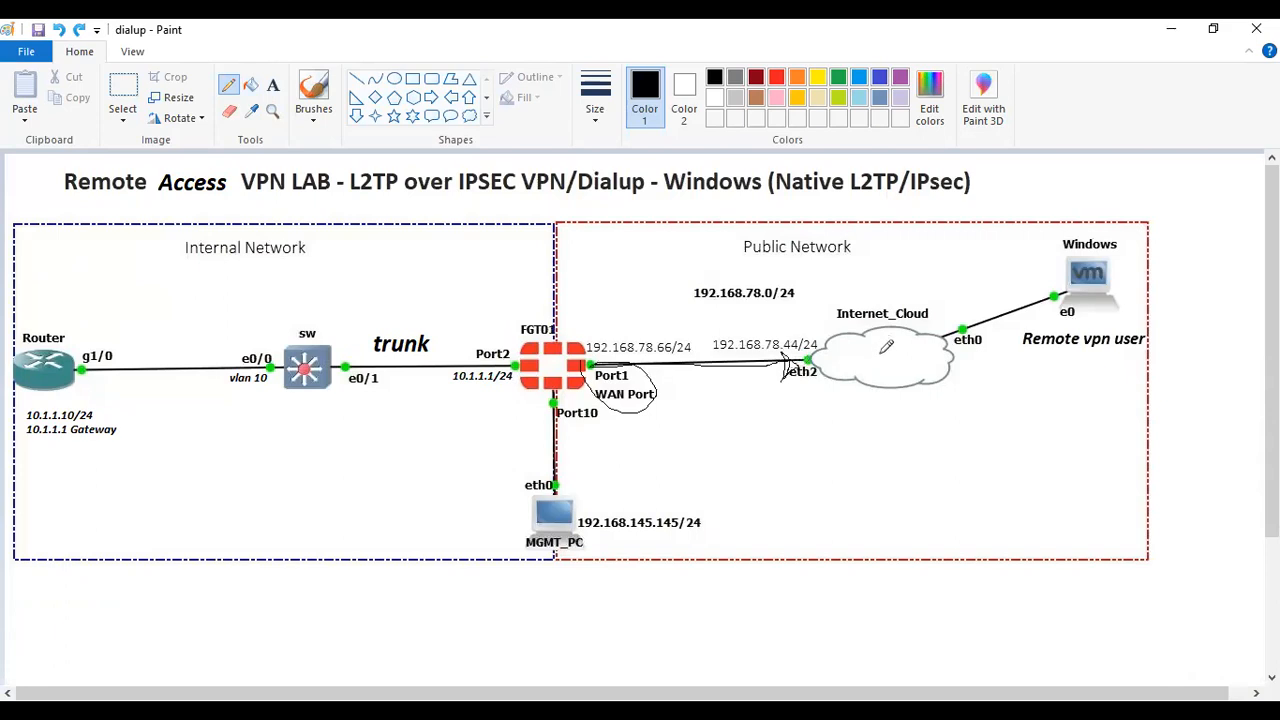
drag(470, 345, 528, 390)
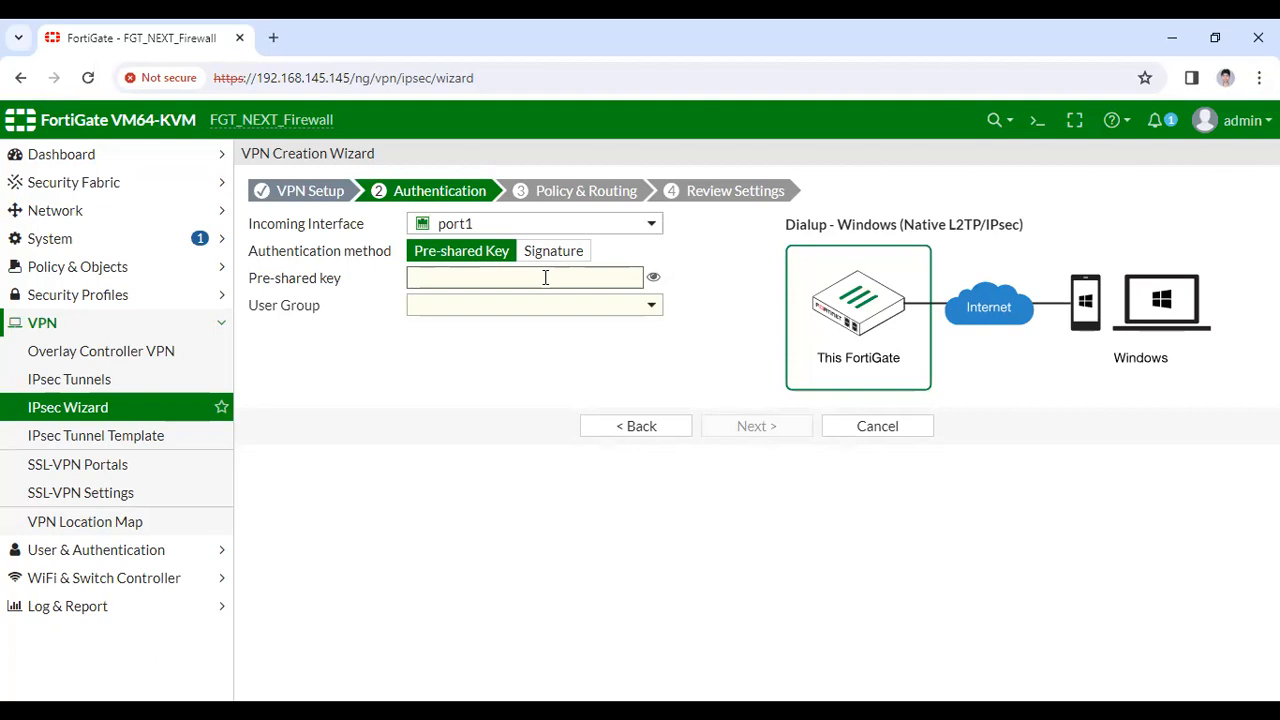
Enter the VPN pre-shared key, correcting a typo, and reveal it to verify
text(••)
key(BackSpace)
text(•••••••)
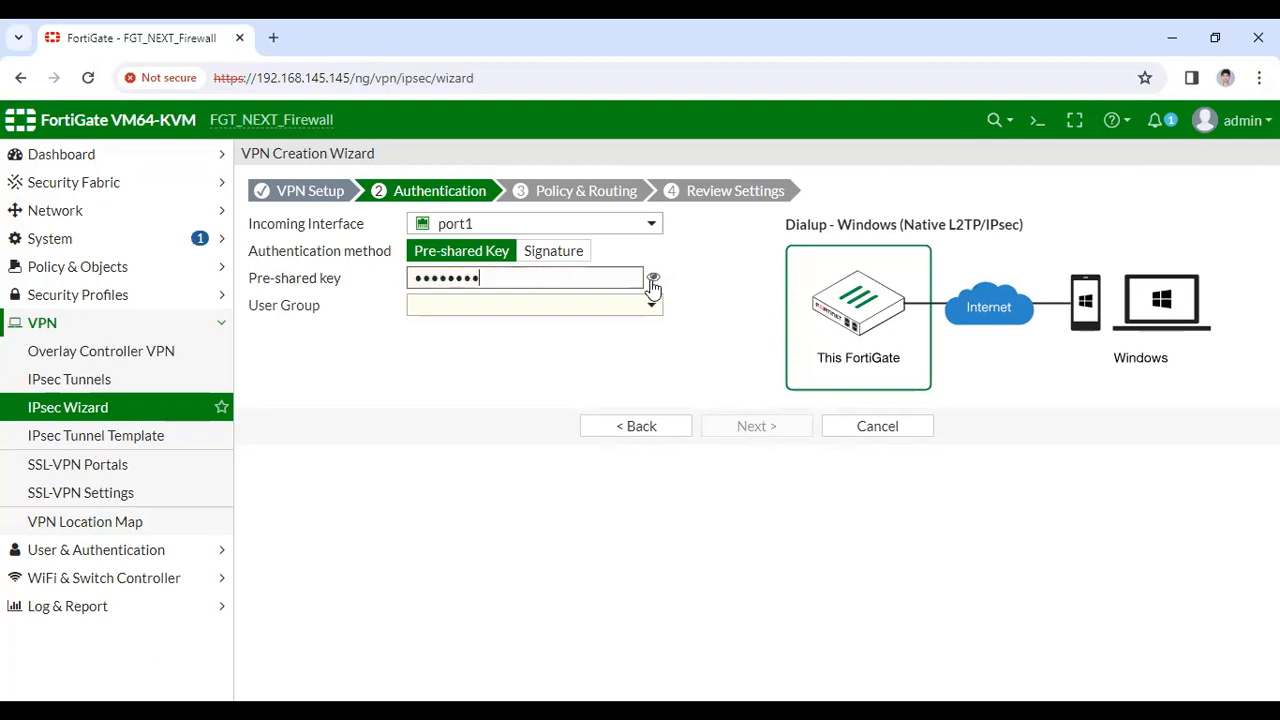
click(652, 279)
Assign Myvpngroup as the user group and continue to the Policy & Routing step
click(652, 305)
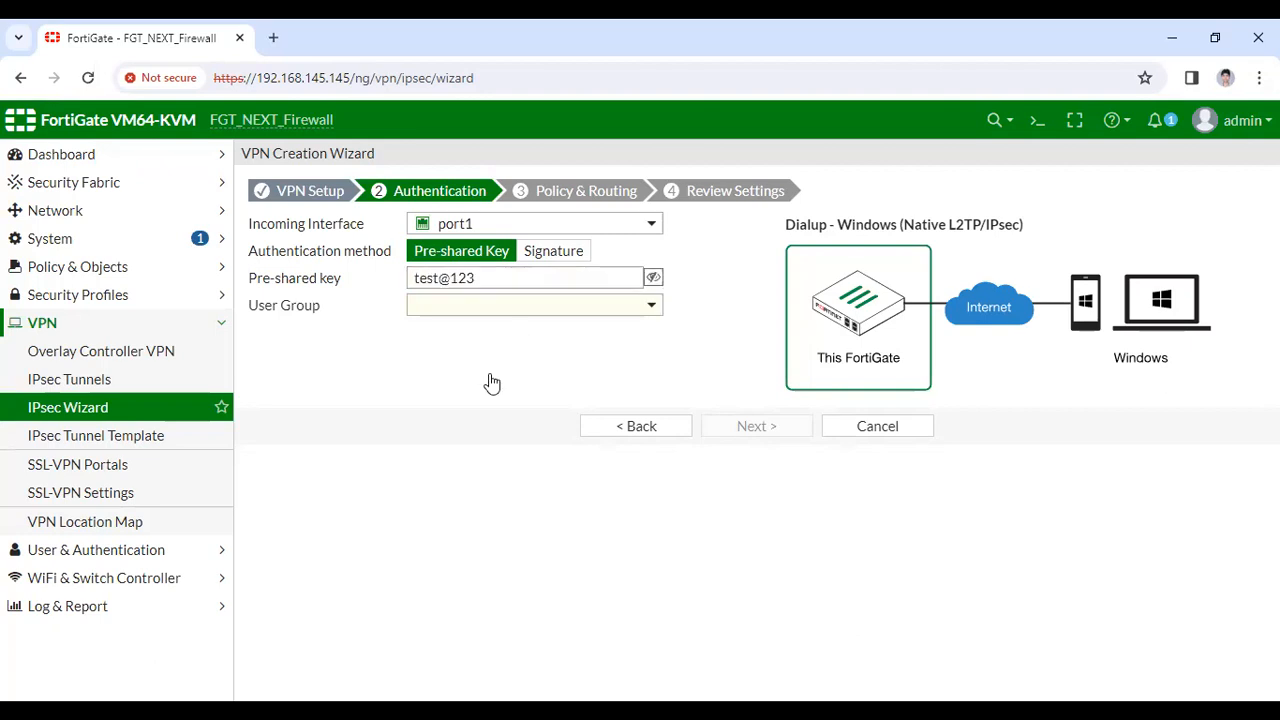
click(480, 387)
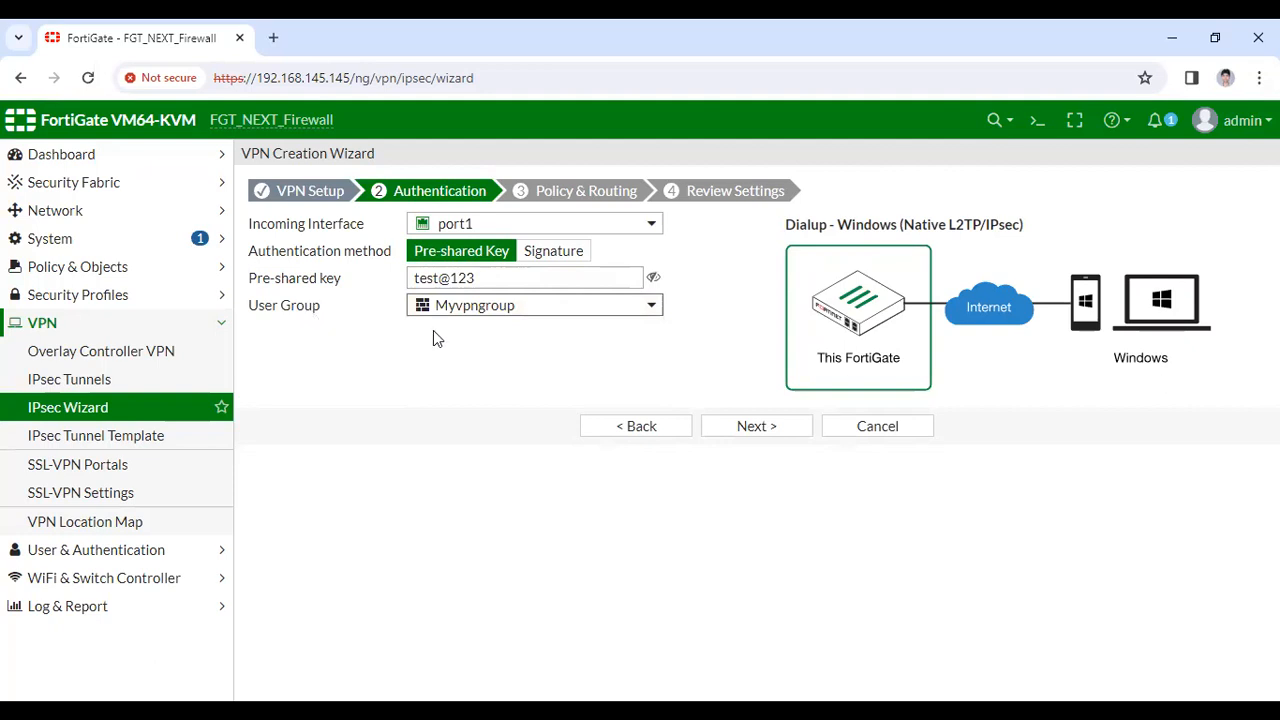
click(758, 430)
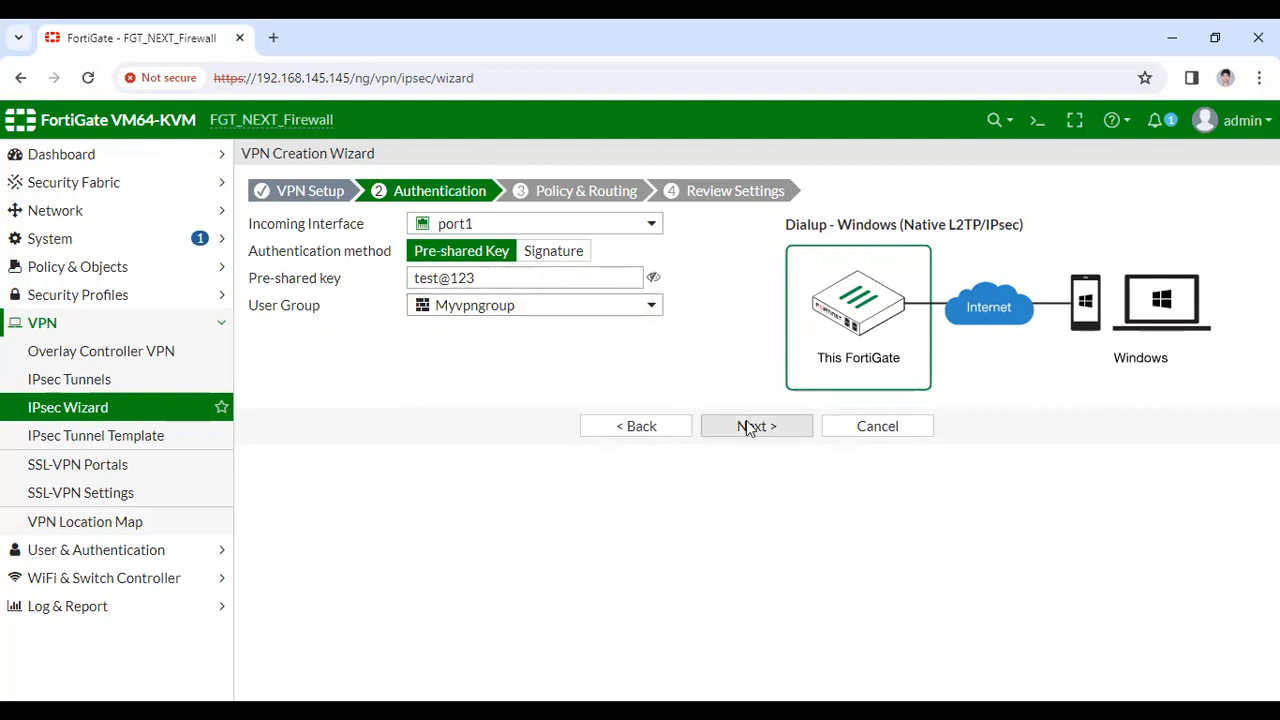
click(522, 233)
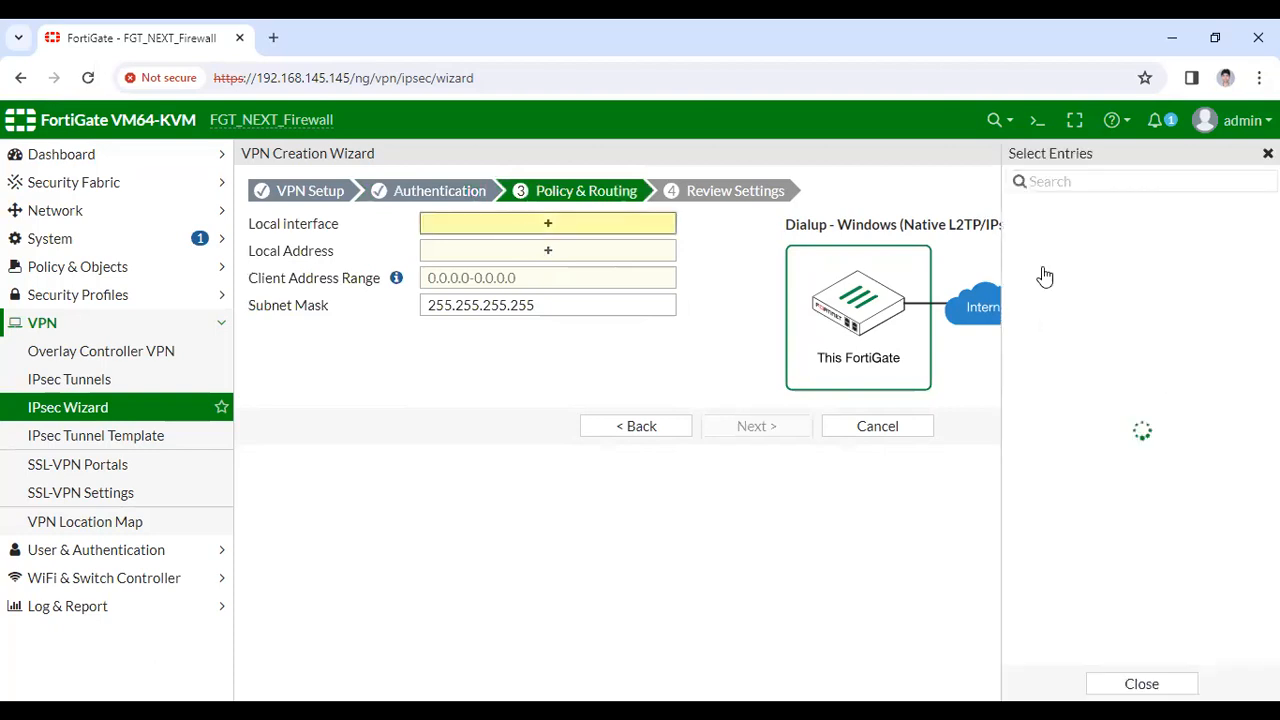
Select vlan10 as the local interface, then bring up the Local Address choices
mouse_move(1048, 284)
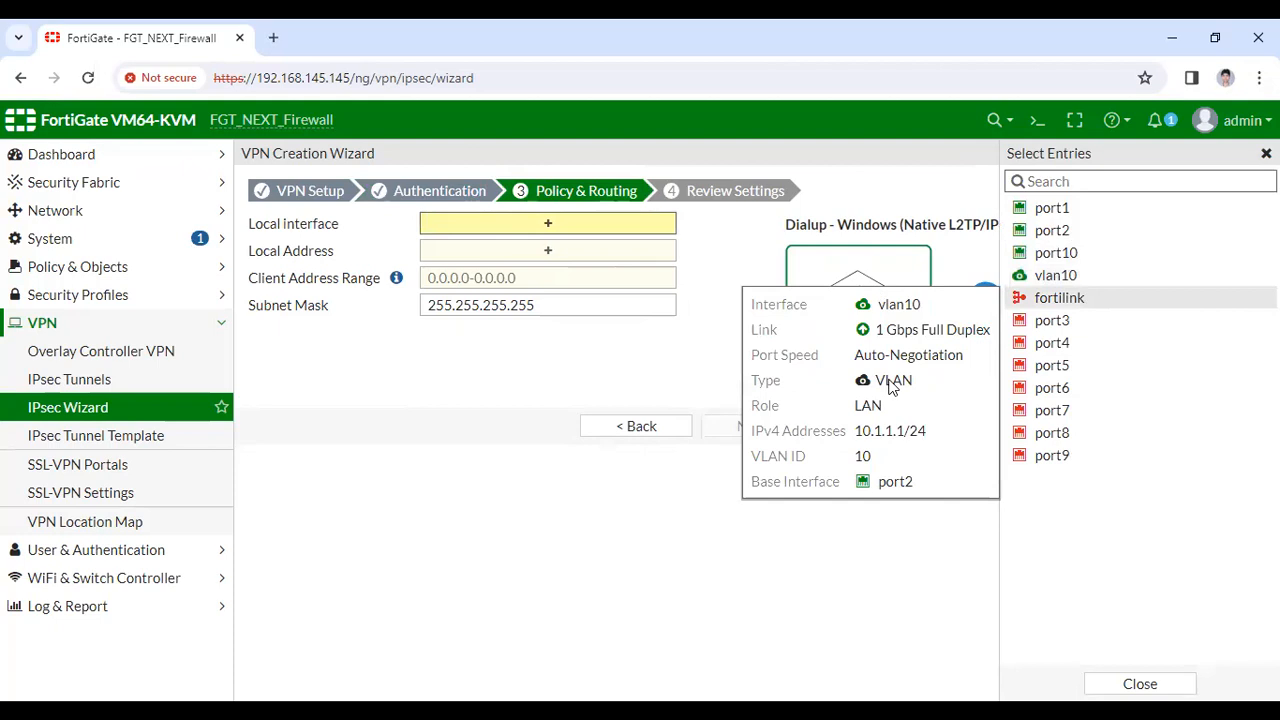
click(1053, 280)
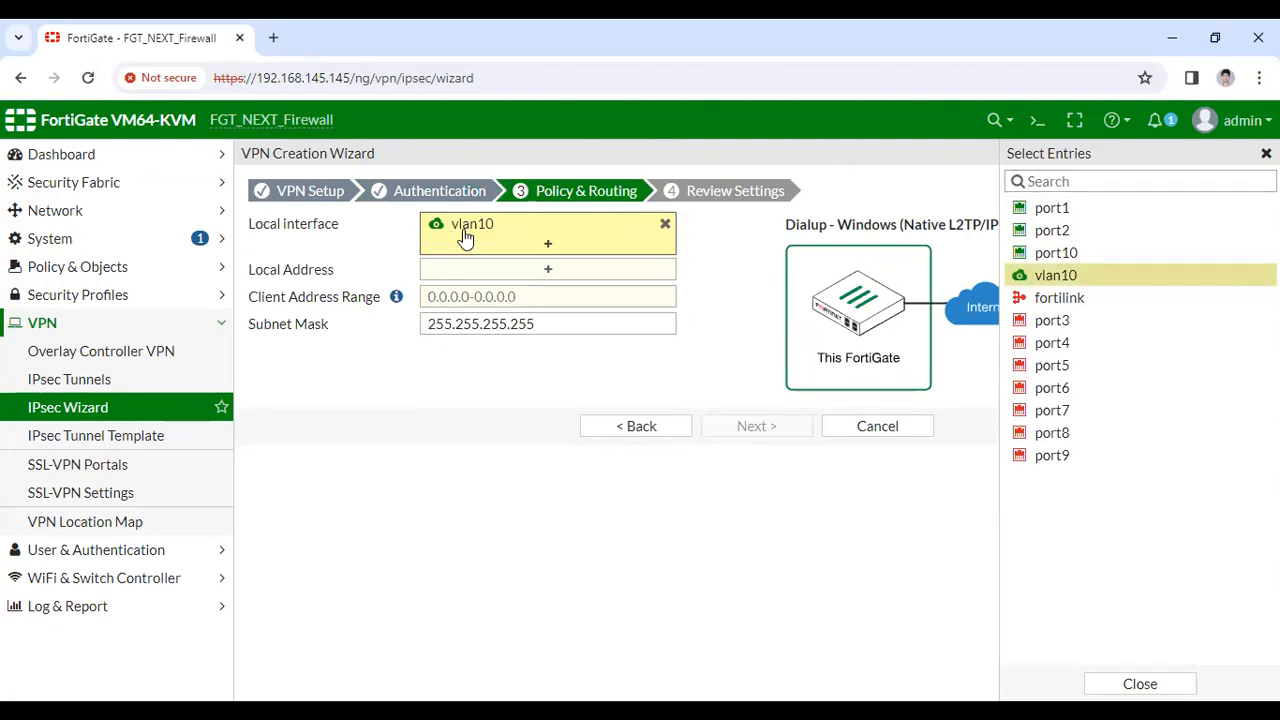
mouse_move(465, 234)
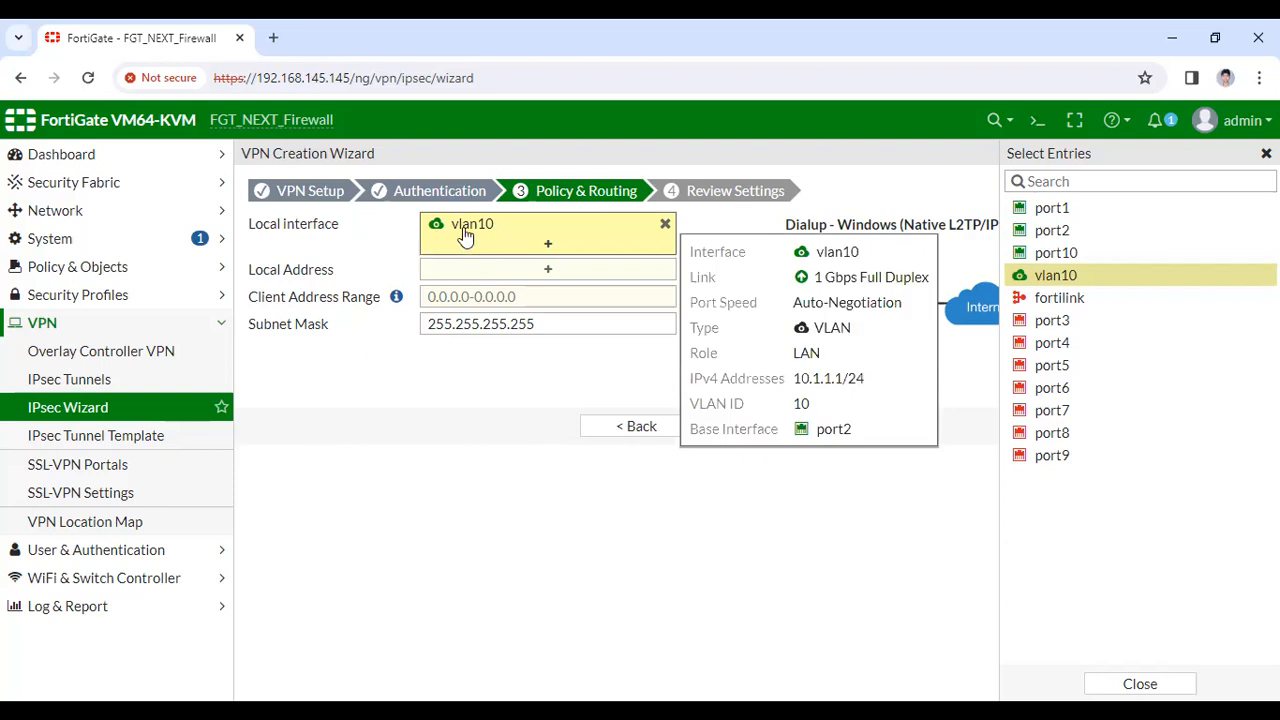
click(386, 271)
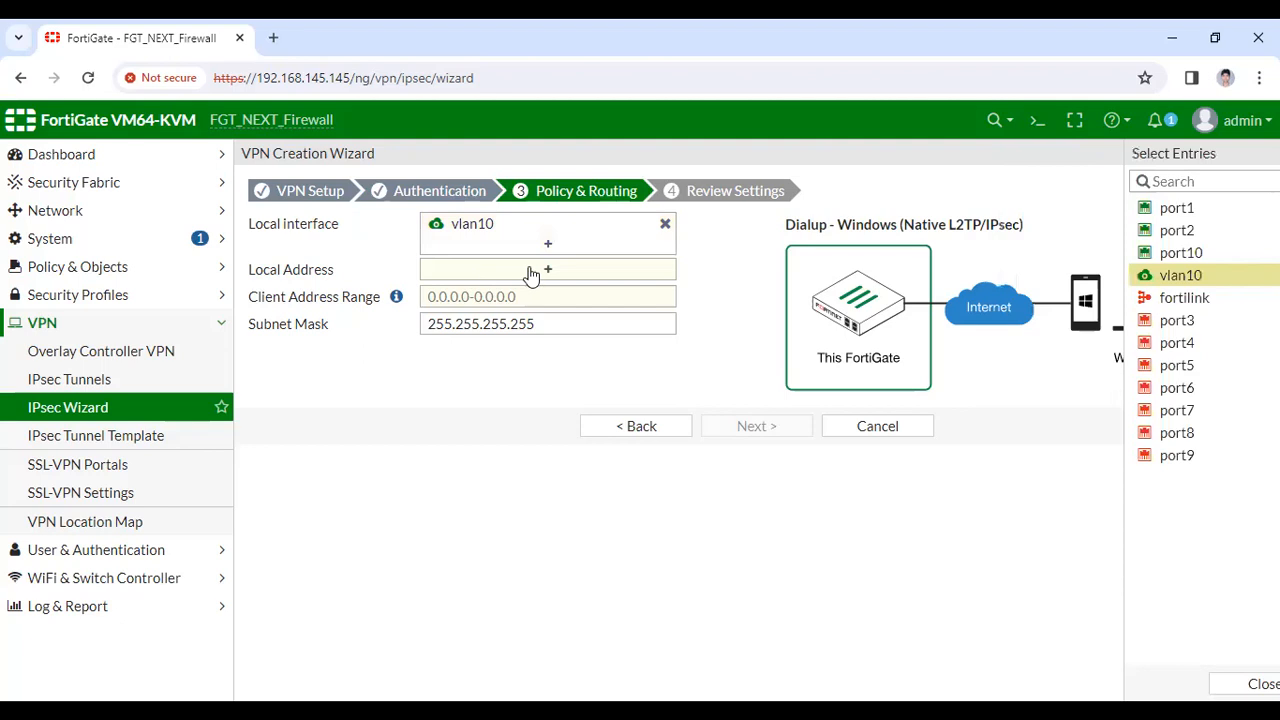
click(620, 280)
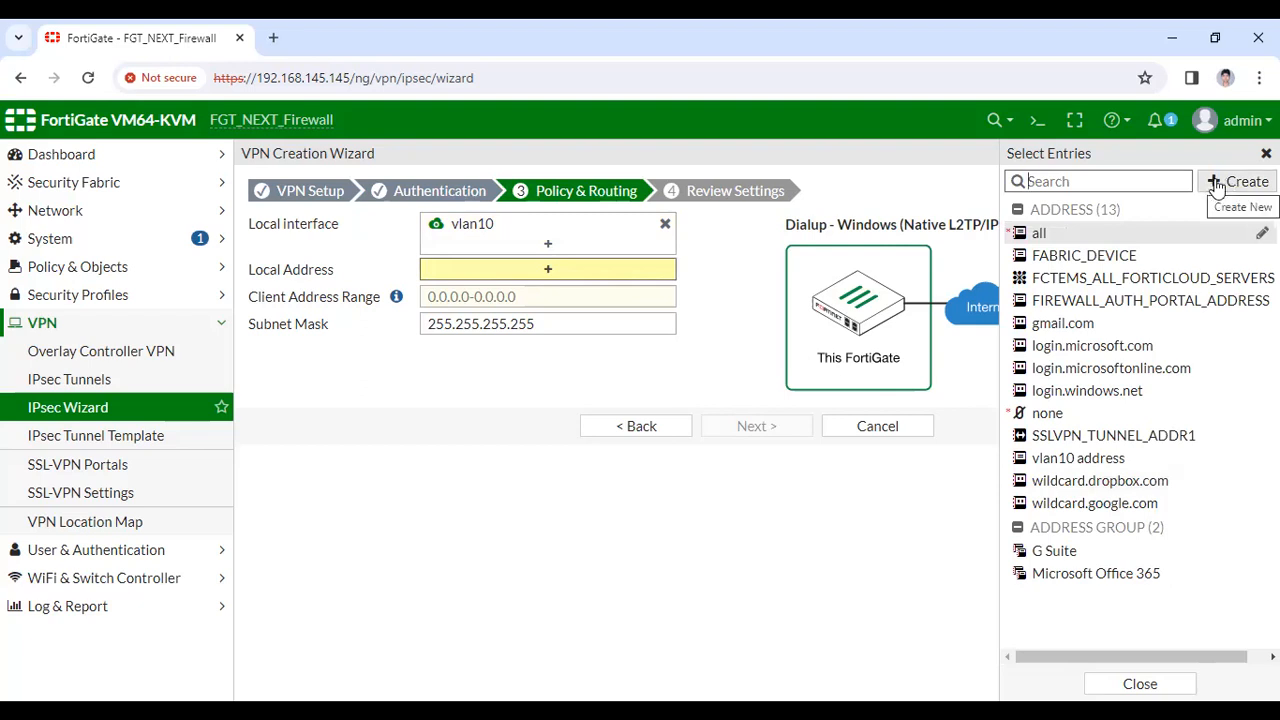
Add a new address LAN_Network with subnet 10.1.1.0/24 and confirm it with OK
click(1053, 241)
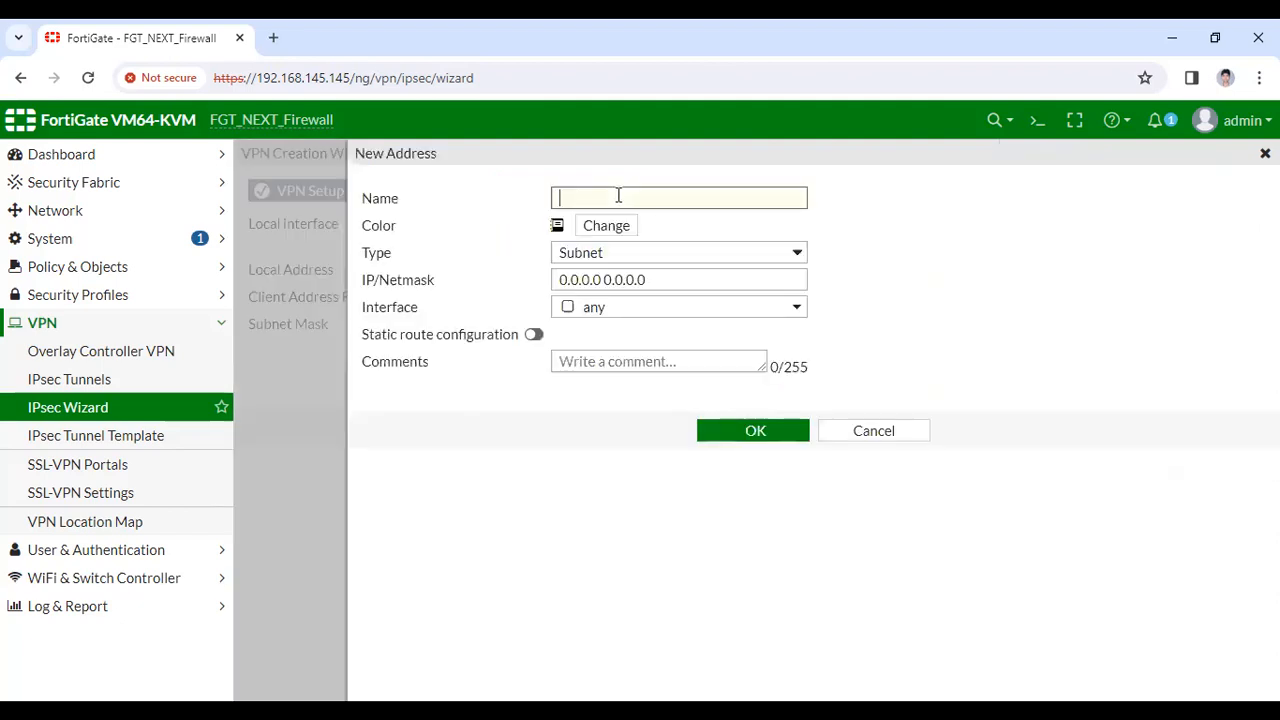
text(LAN_Network)
key(Tab)
text(101.1)
key(BackSpace)
key(BackSpace)
key(BackSpace)
text(.1.1.0/24)
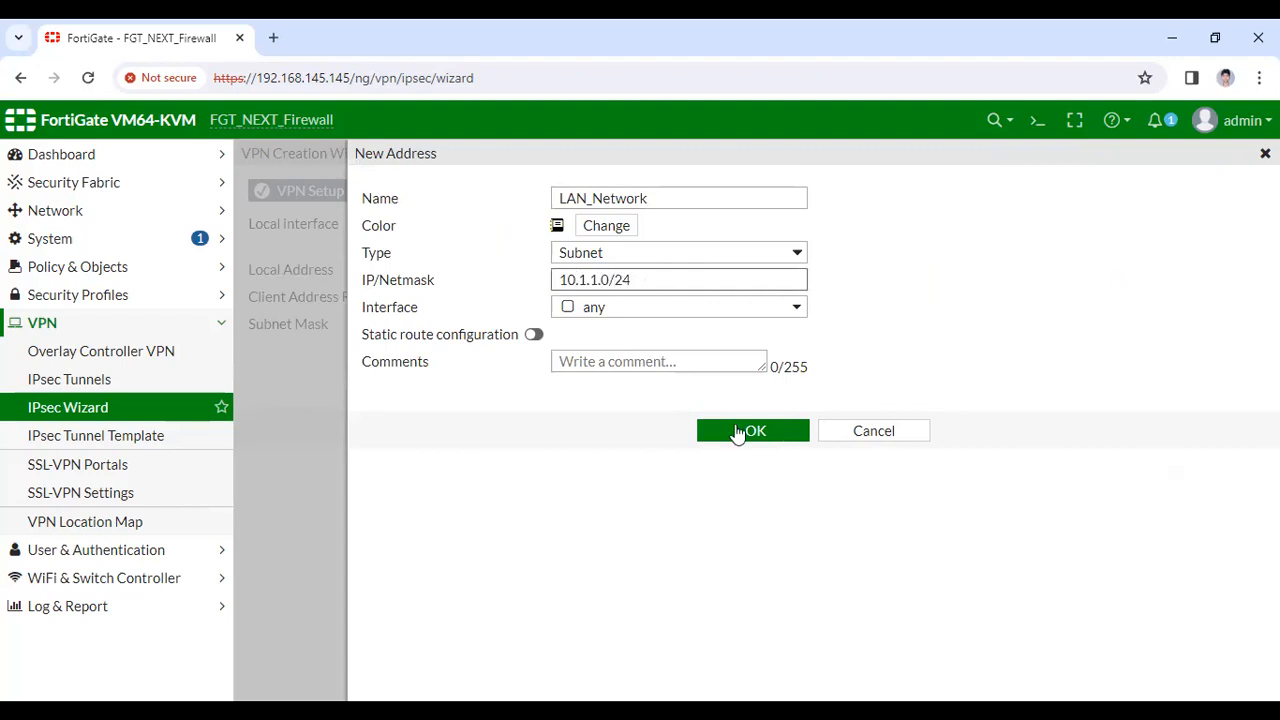
click(738, 432)
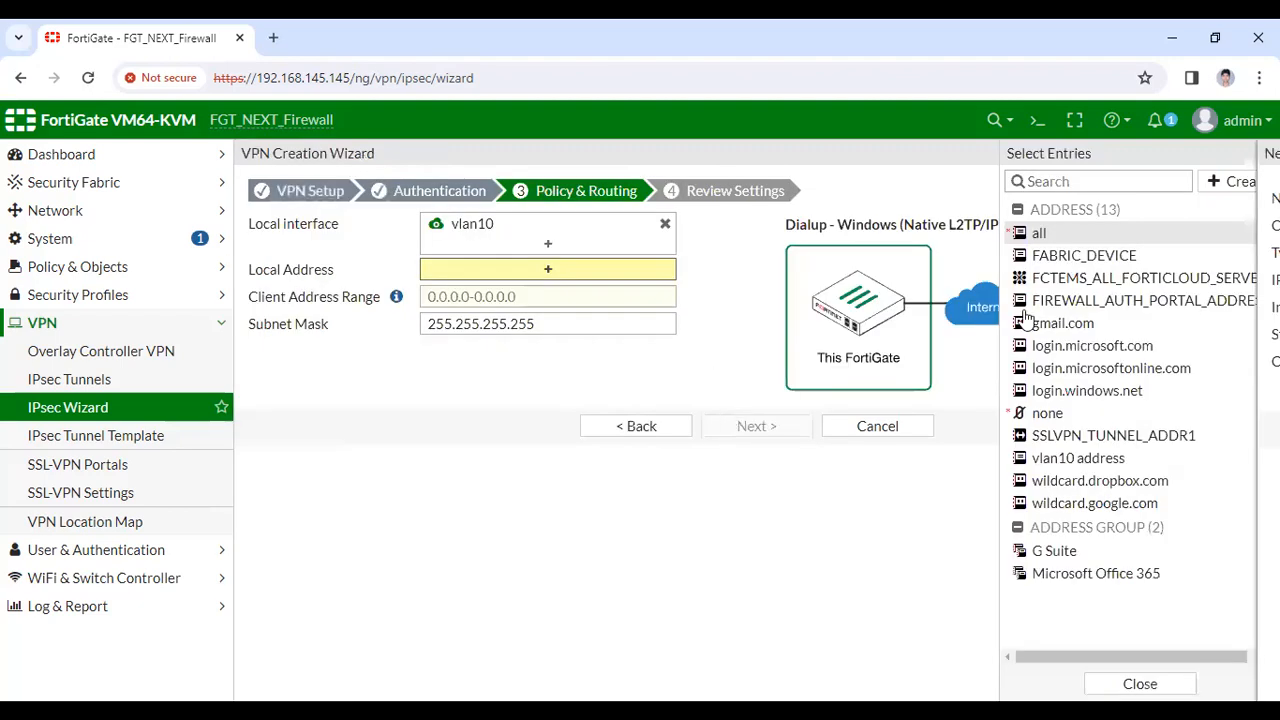
Use LAN_Network as local address, client range 101.1.1.1-101.1.1.10, and proceed to Review Settings
click(1070, 345)
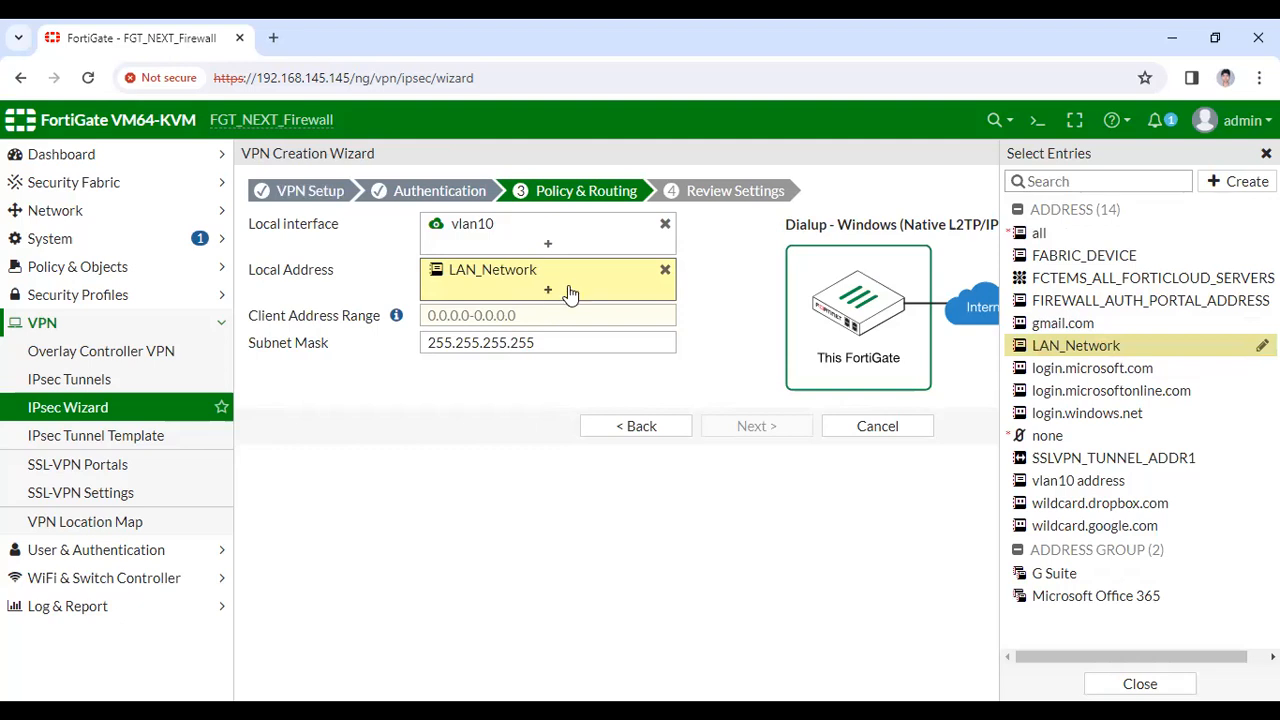
click(515, 313)
text(101.1.1.1)
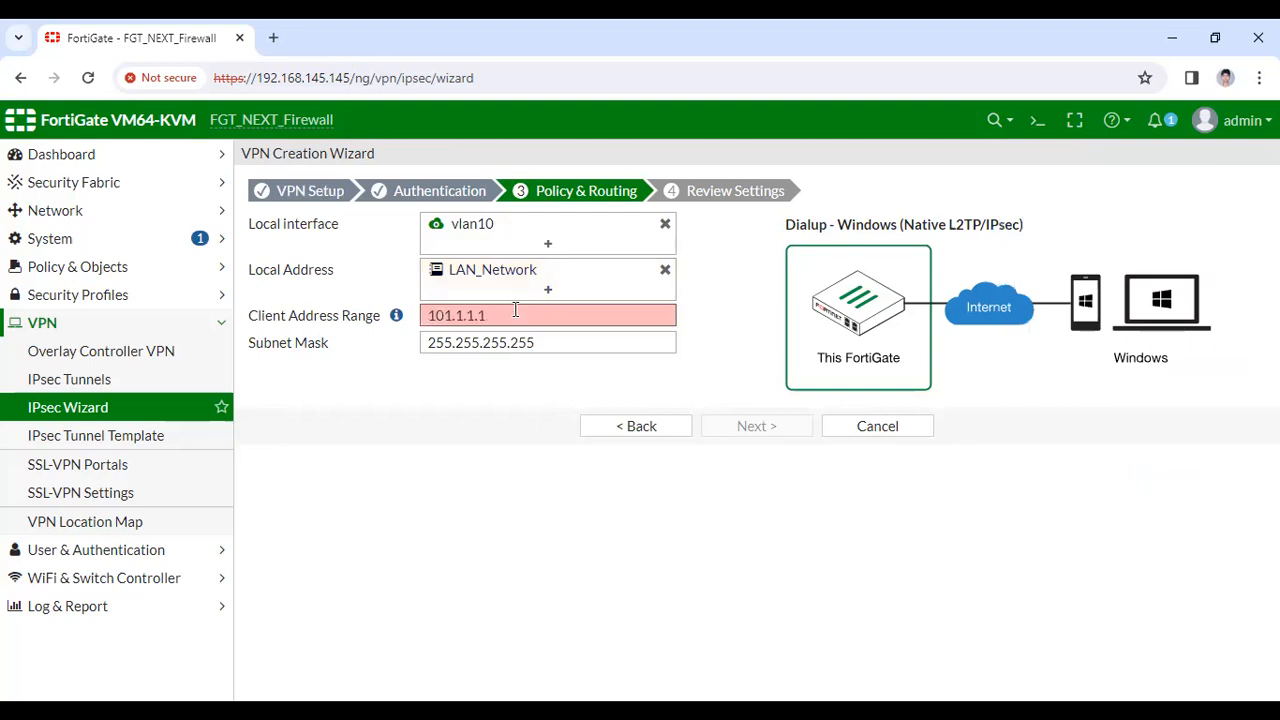
text(-101.1.1.10)
click(351, 391)
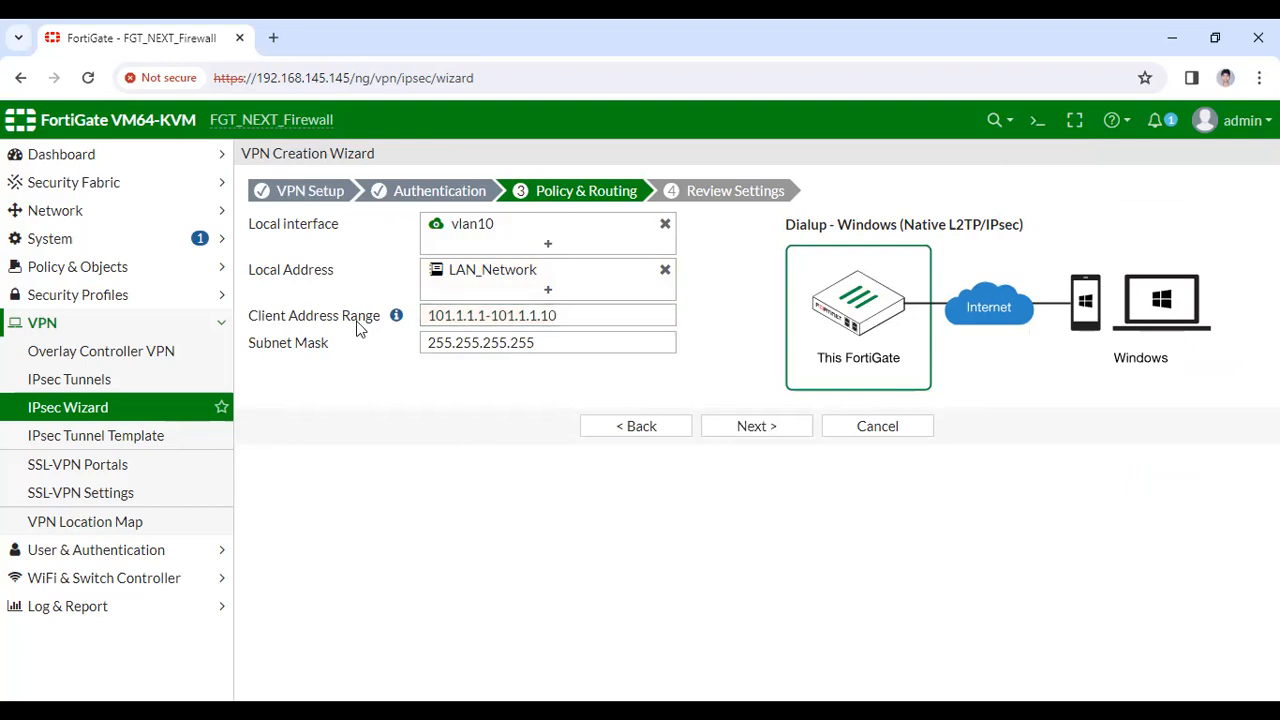
mouse_move(396, 316)
drag(574, 315, 437, 327)
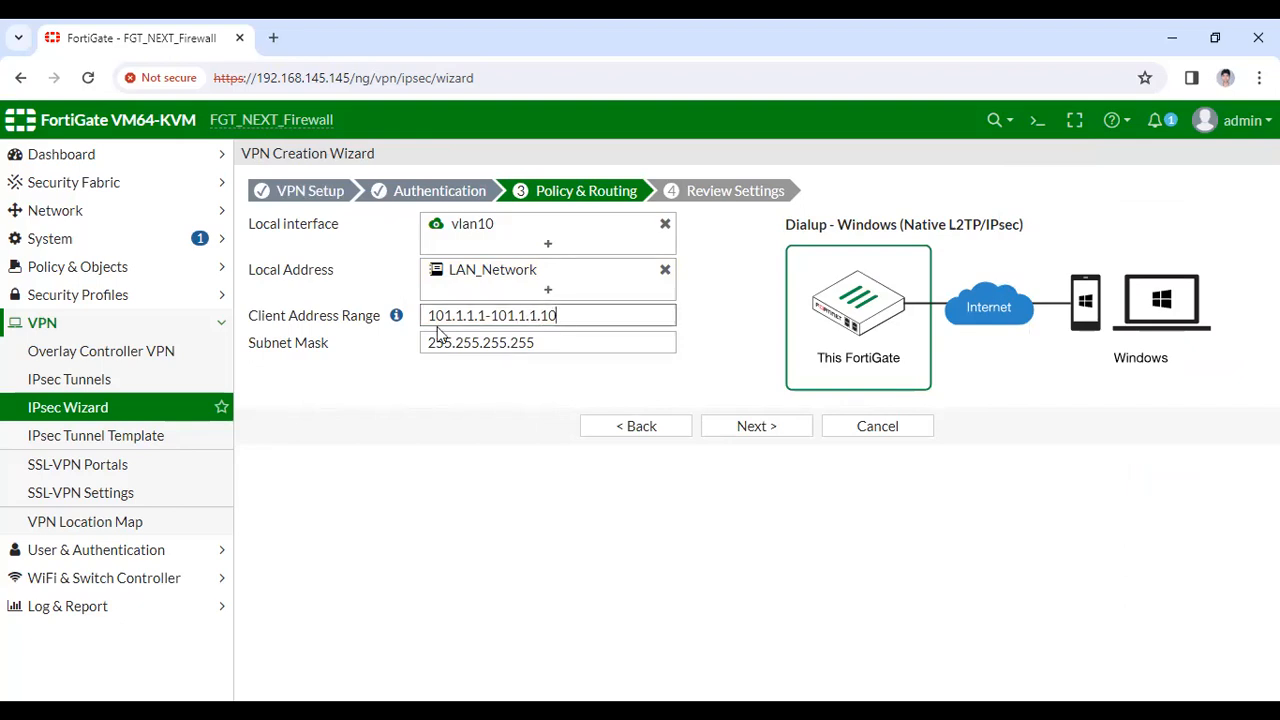
key(Tab)
key(Tab)
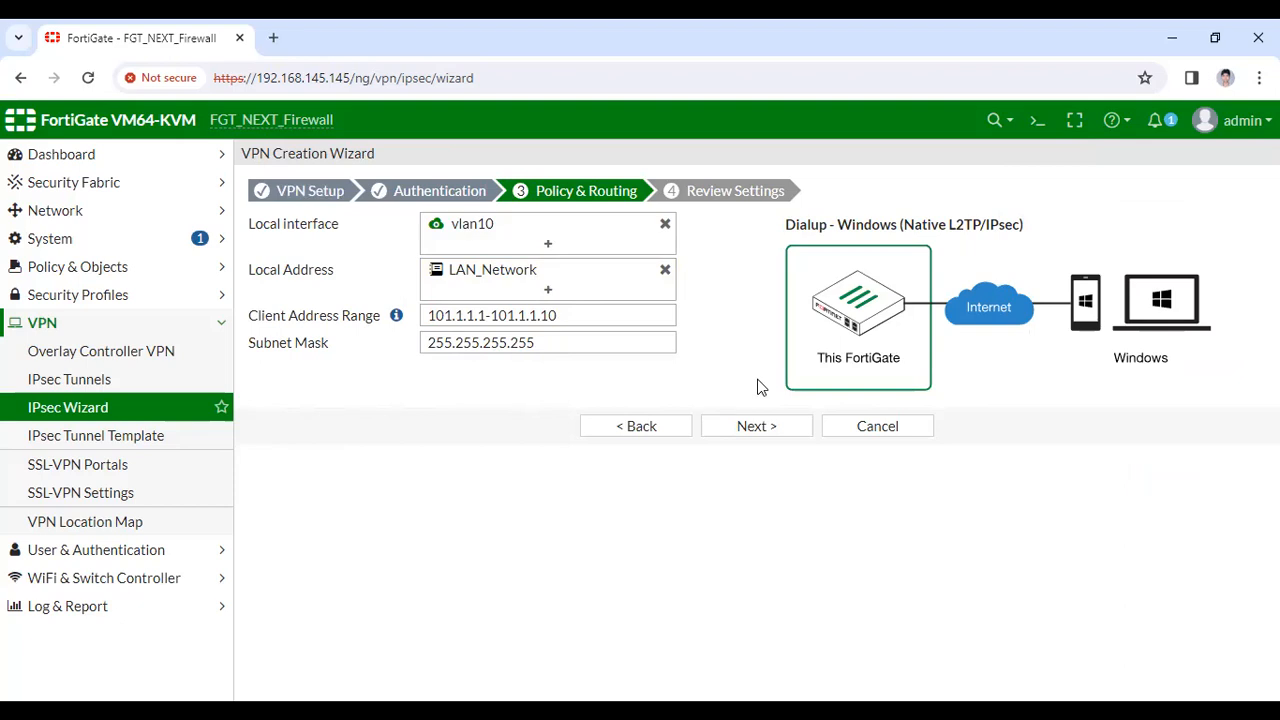
click(757, 426)
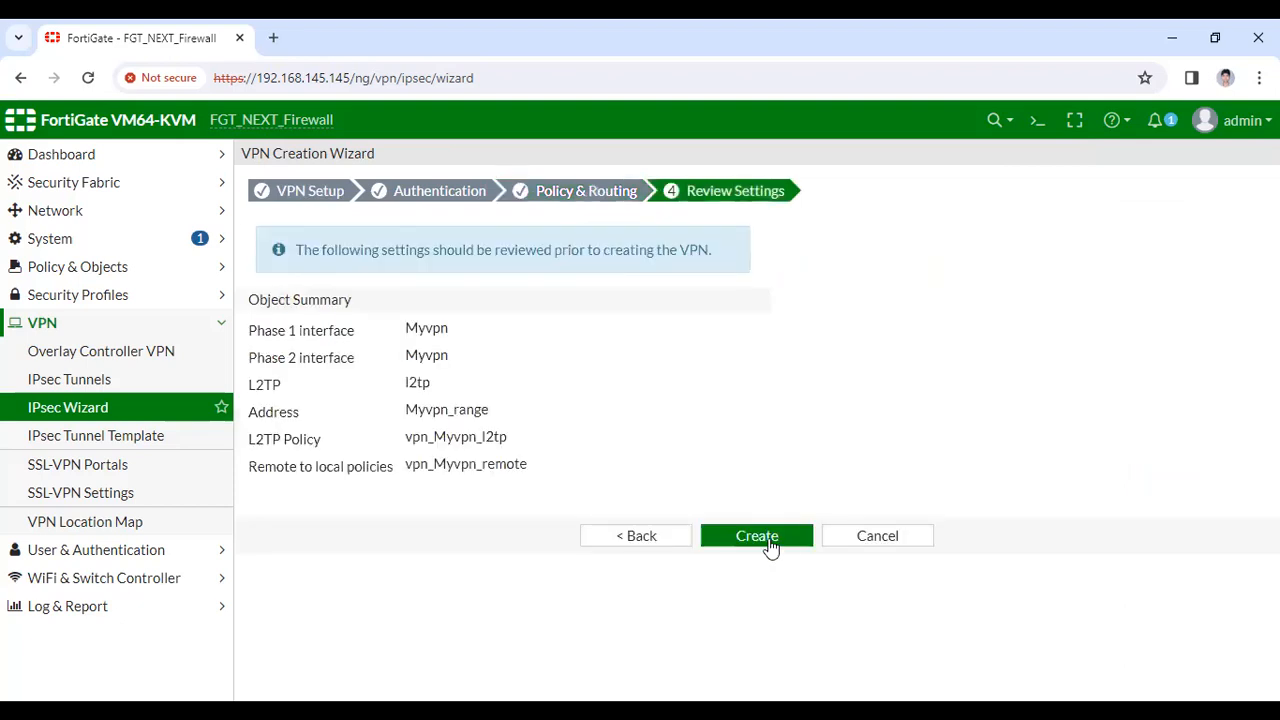
Create the Myvpn VPN from the reviewed settings and show the IPsec tunnel list
click(766, 543)
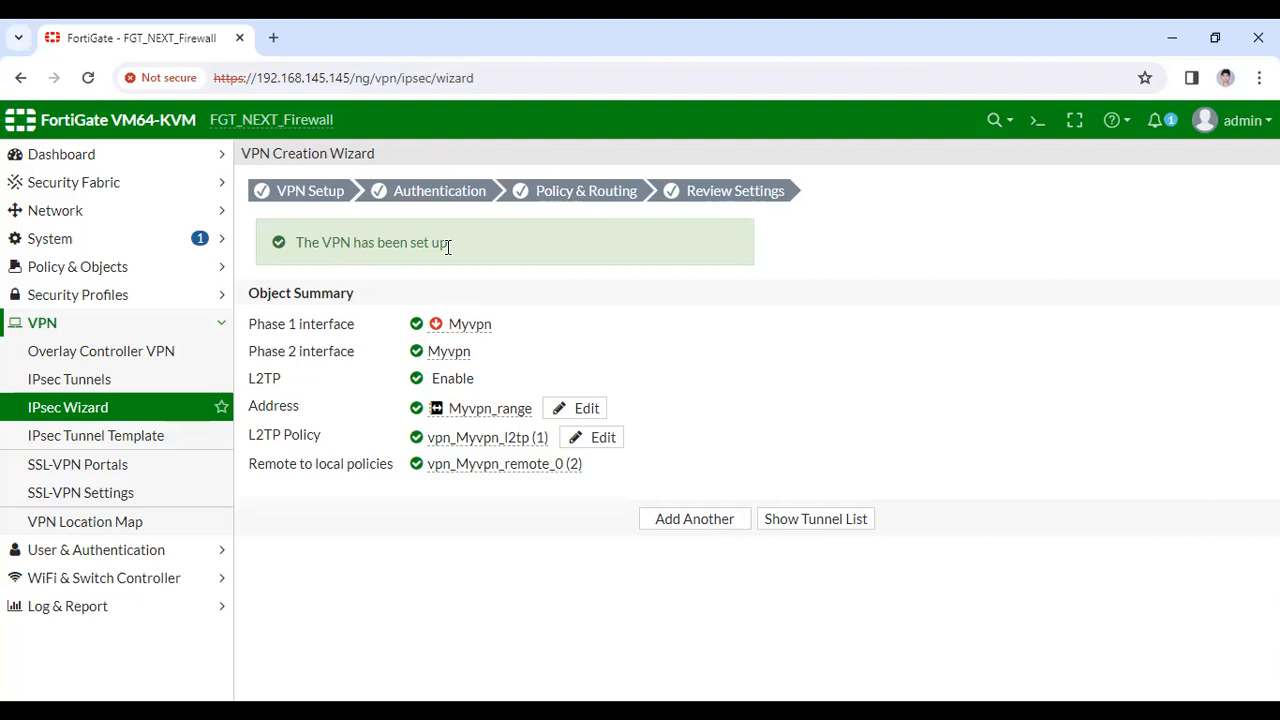
click(816, 521)
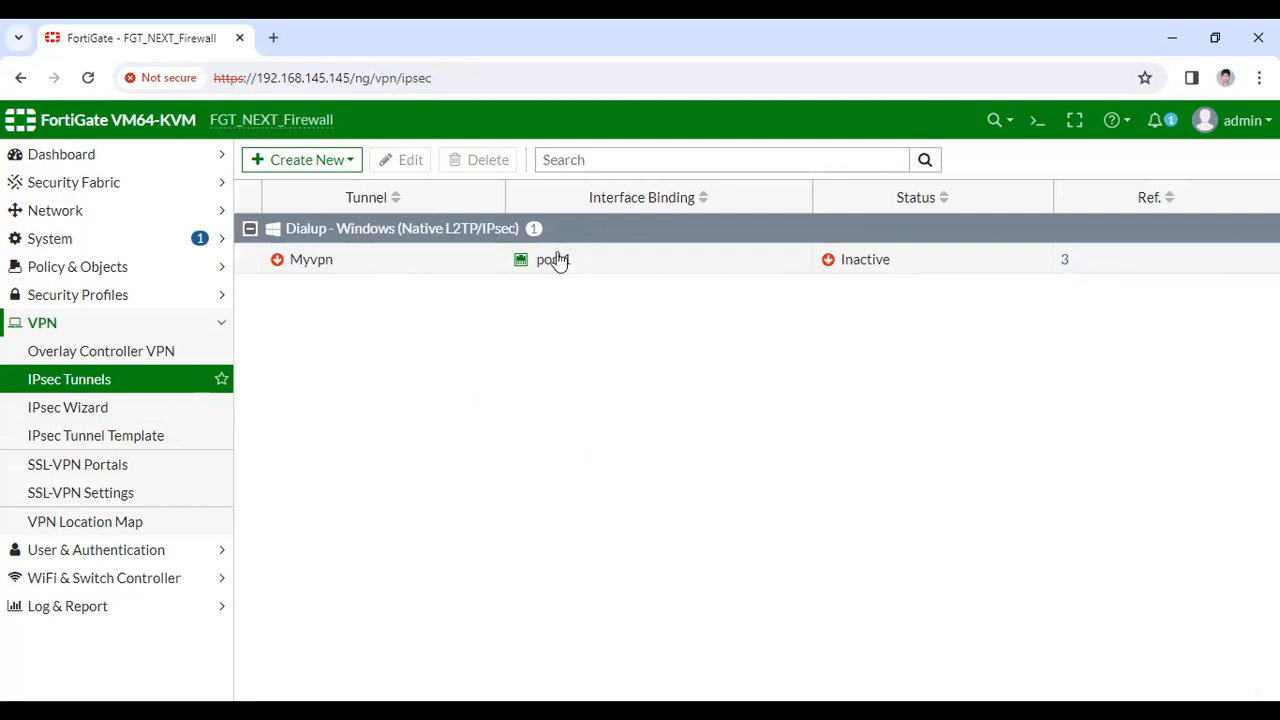
Open the Firewall Policy list and scroll right to see all columns of the VPN rules
mouse_move(557, 262)
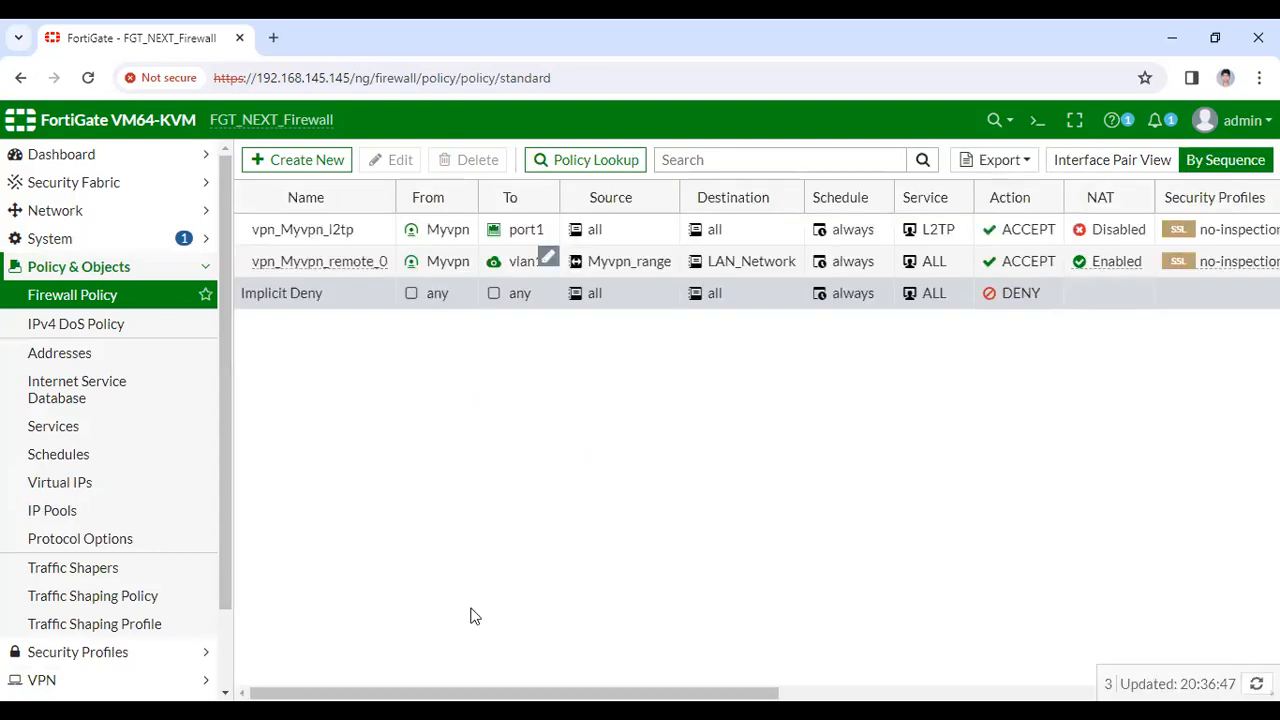
drag(617, 693, 649, 693)
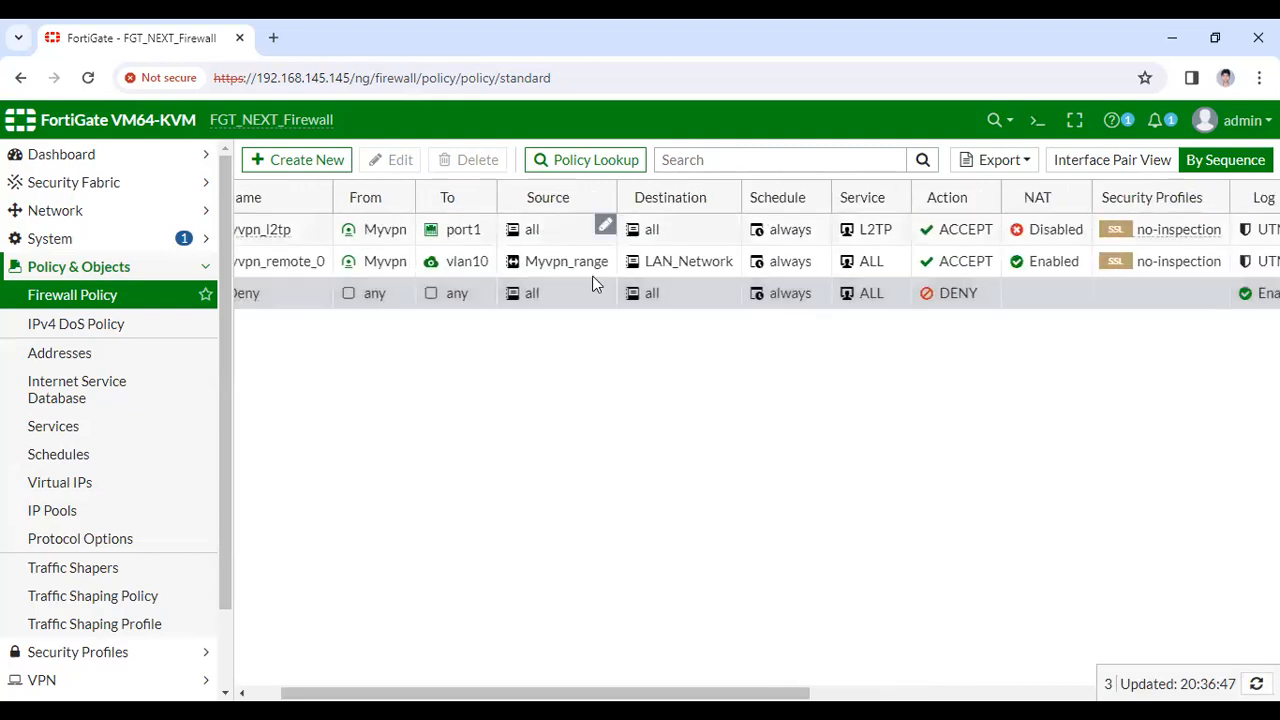
Enable AntiVirus and All Sessions logging on vpn_Myvpn_l2tp, saving again after a dependency error
double_click(592, 278)
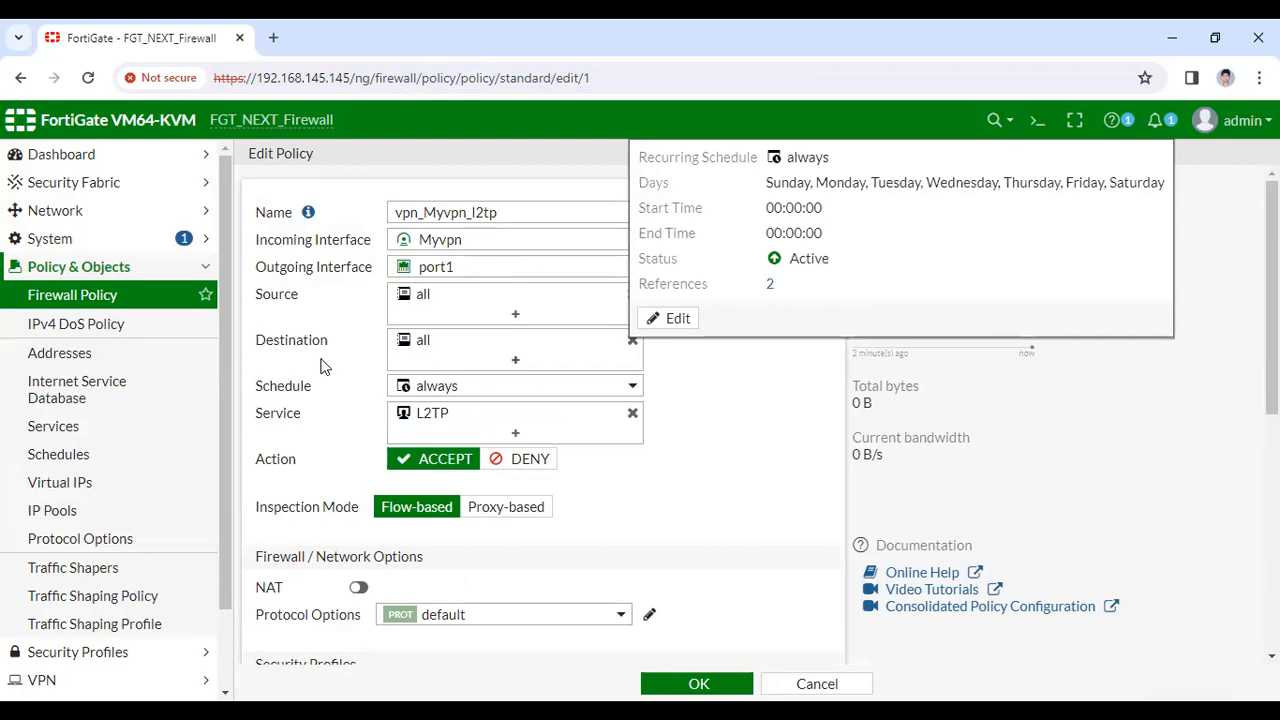
scroll(373, 390, down, 1)
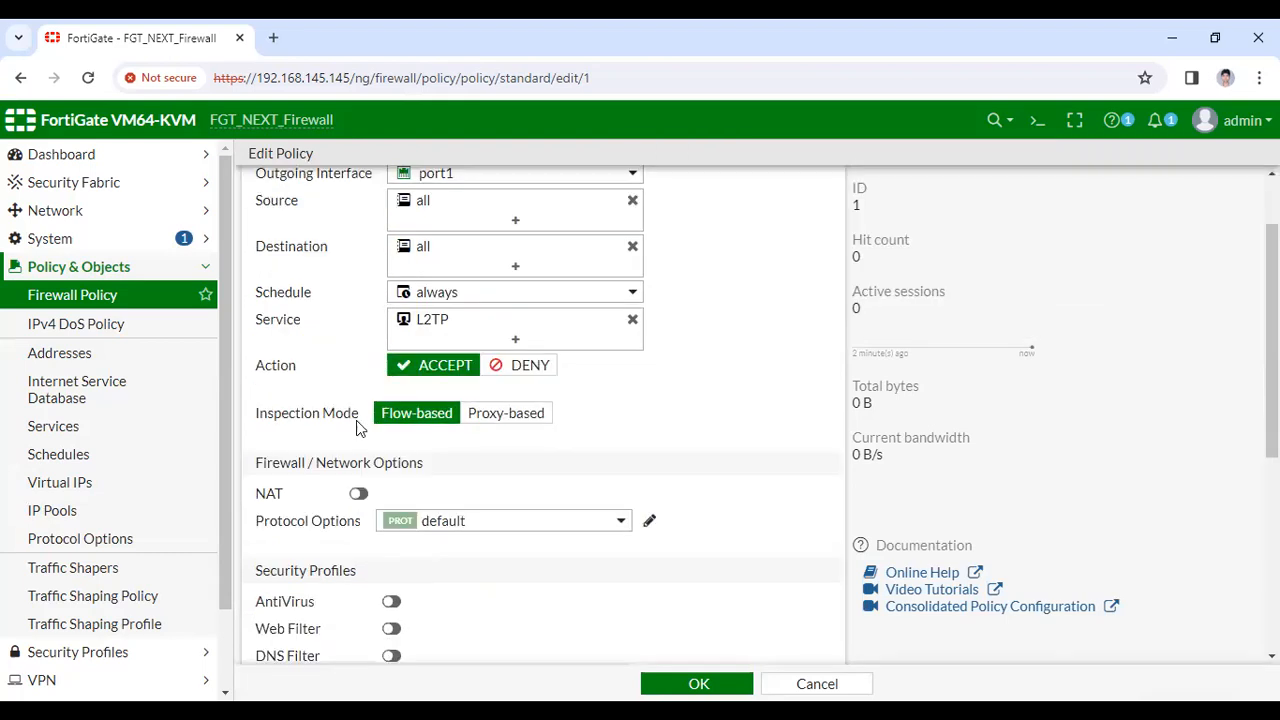
scroll(360, 426, down, 1)
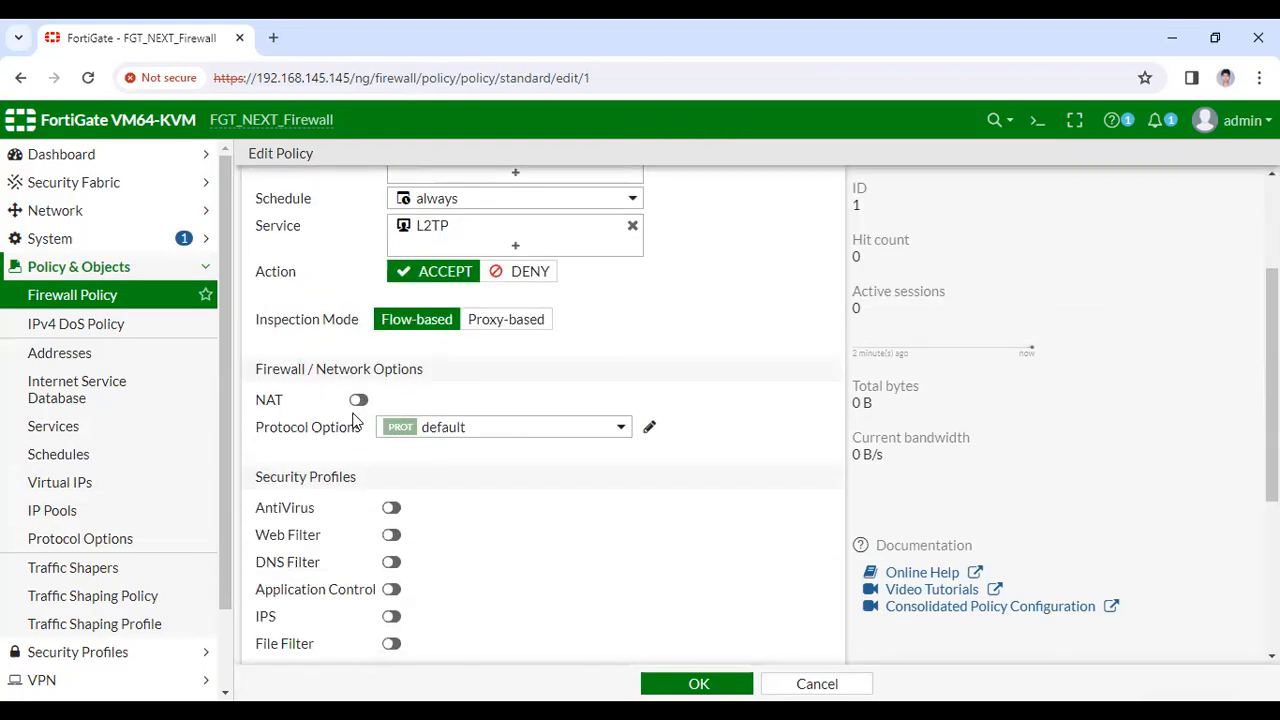
scroll(360, 432, down, 1)
click(391, 414)
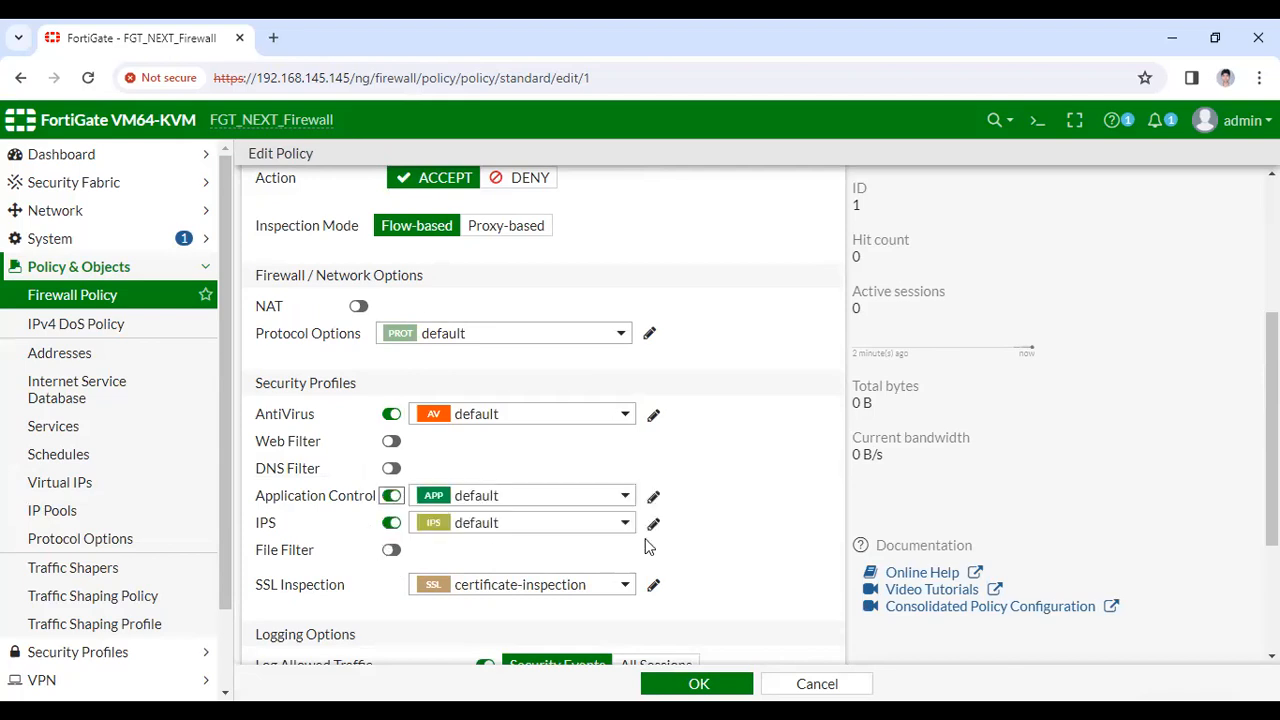
scroll(650, 548, down, 1)
scroll(597, 590, down, 3)
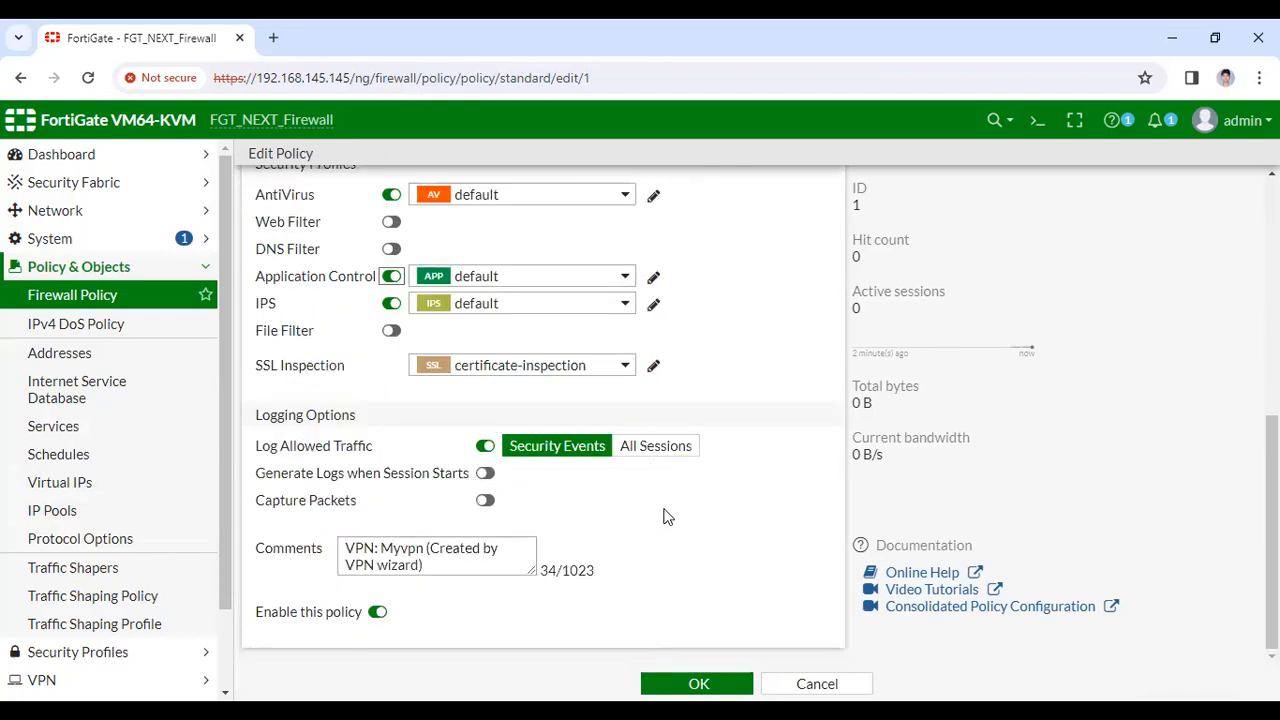
click(655, 445)
click(700, 684)
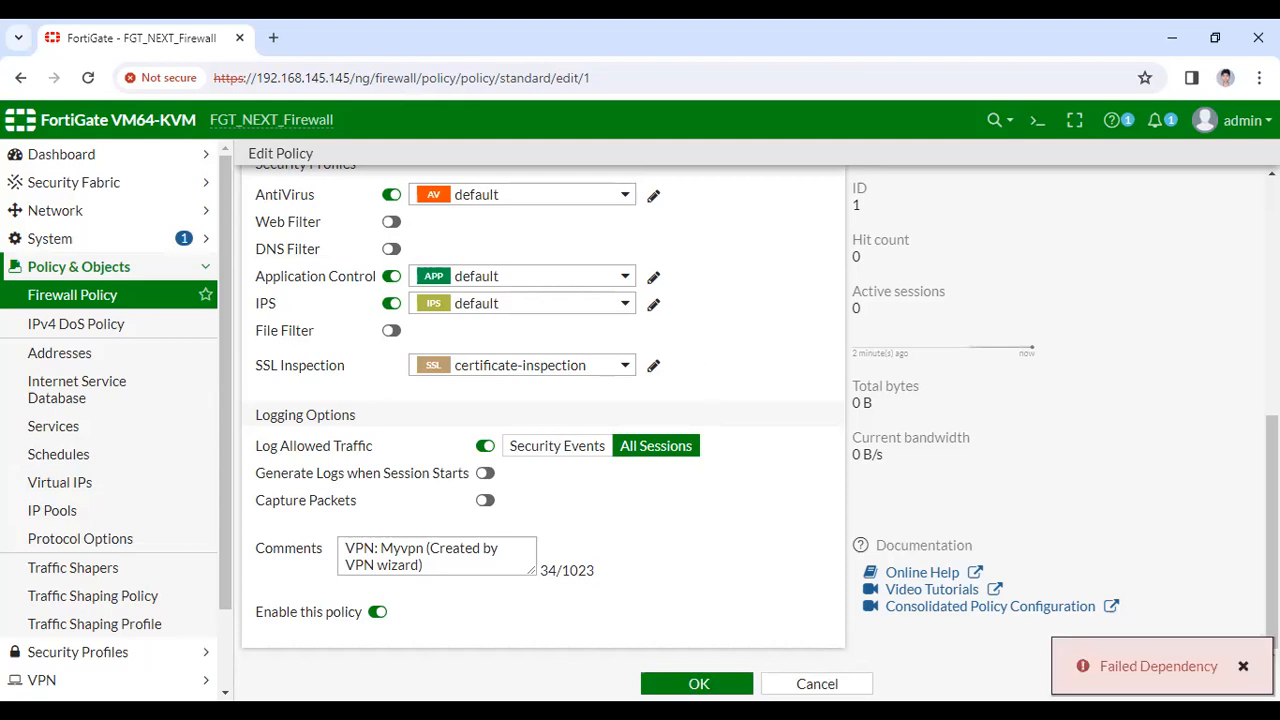
click(708, 685)
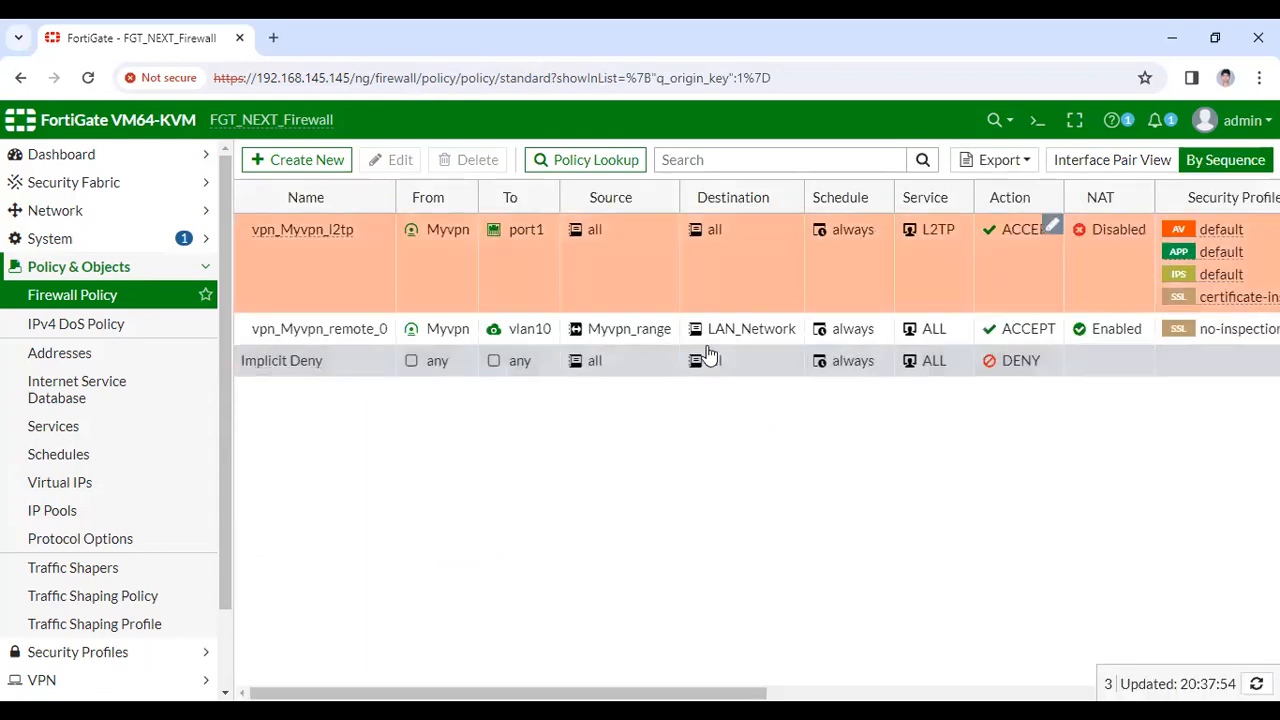
On vpn_Myvpn_remote_0, disable NAT, enable AntiVirus, IPS, Application Control and All Sessions logging
double_click(509, 333)
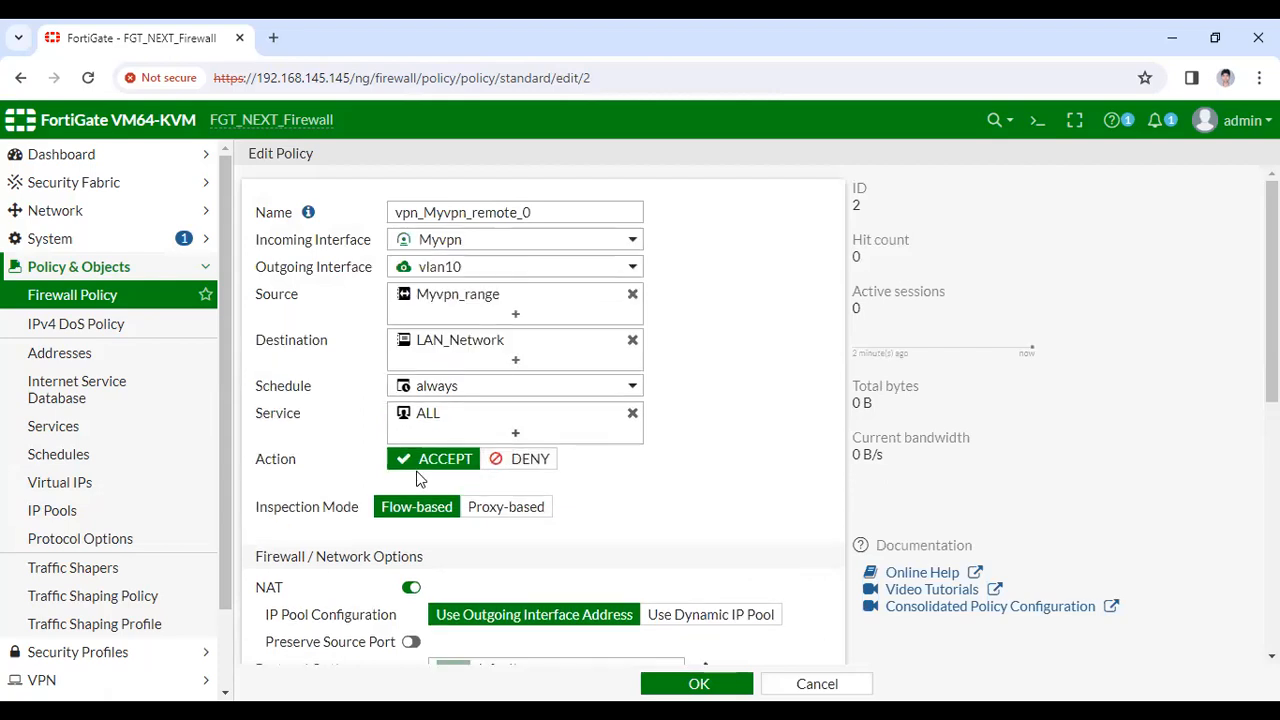
scroll(430, 430, down, 2)
click(411, 400)
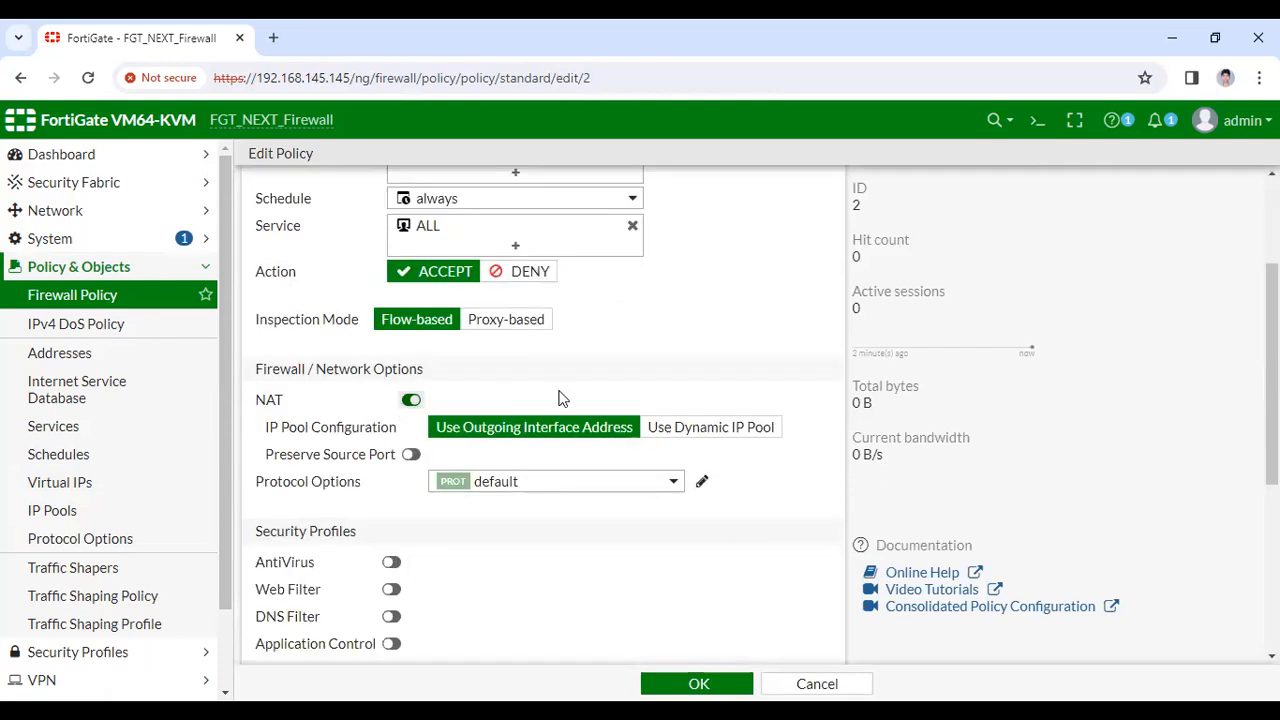
scroll(345, 303, down, 3)
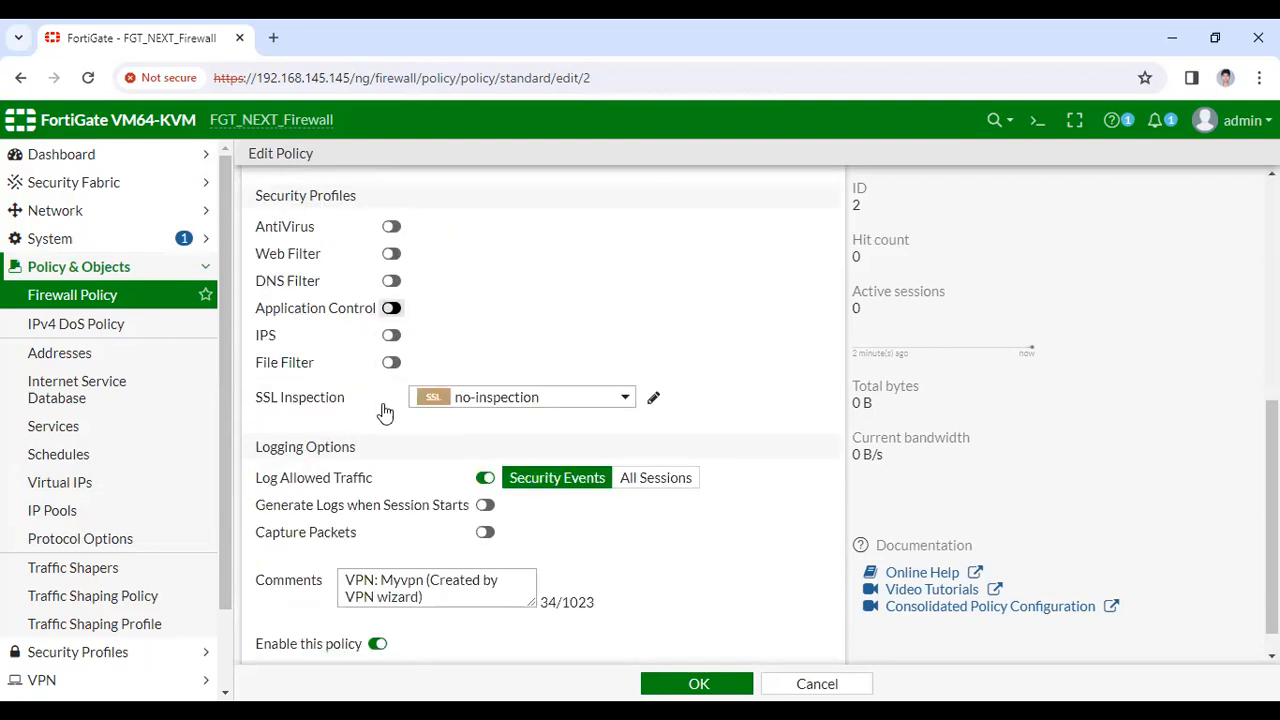
scroll(380, 411, up, 1)
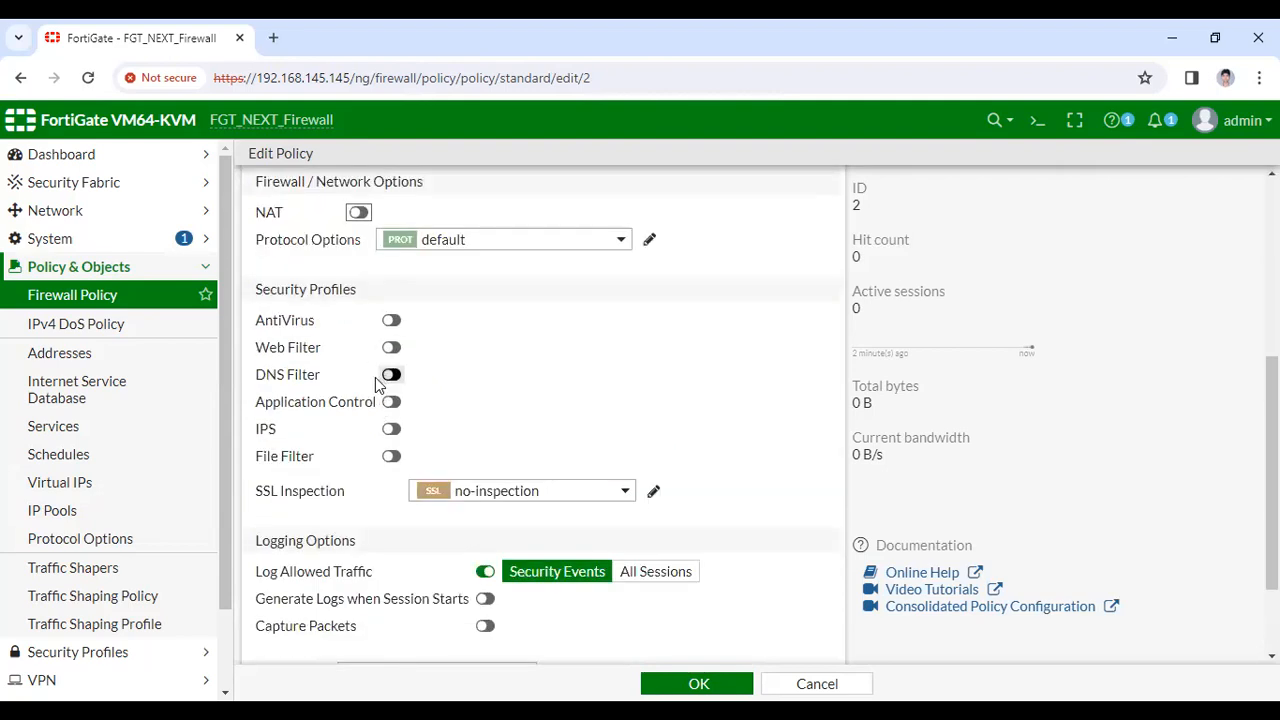
click(391, 321)
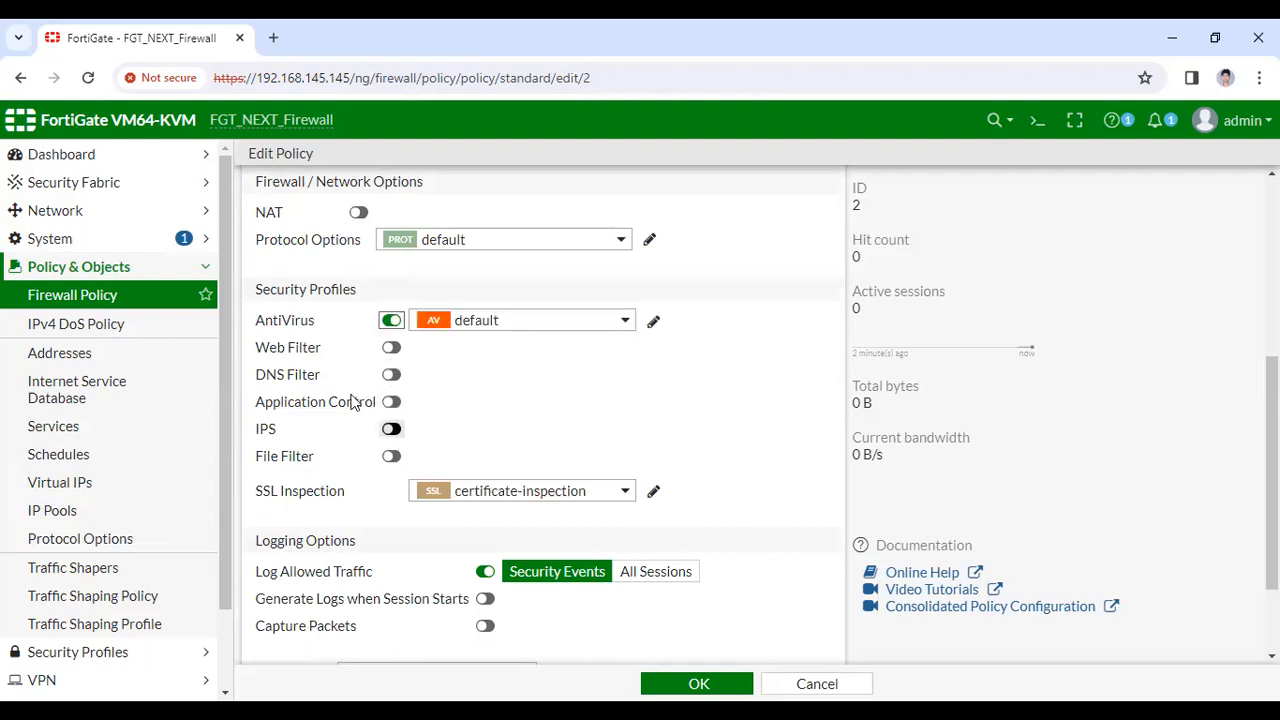
click(391, 429)
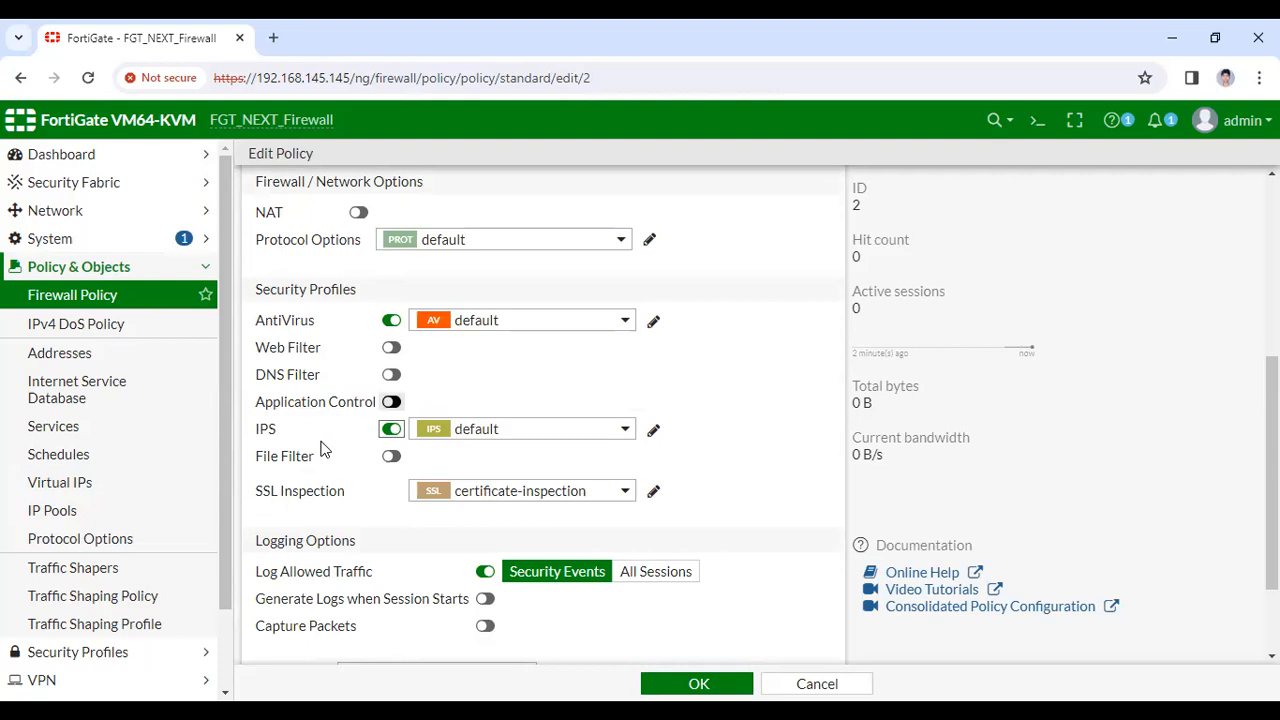
click(679, 577)
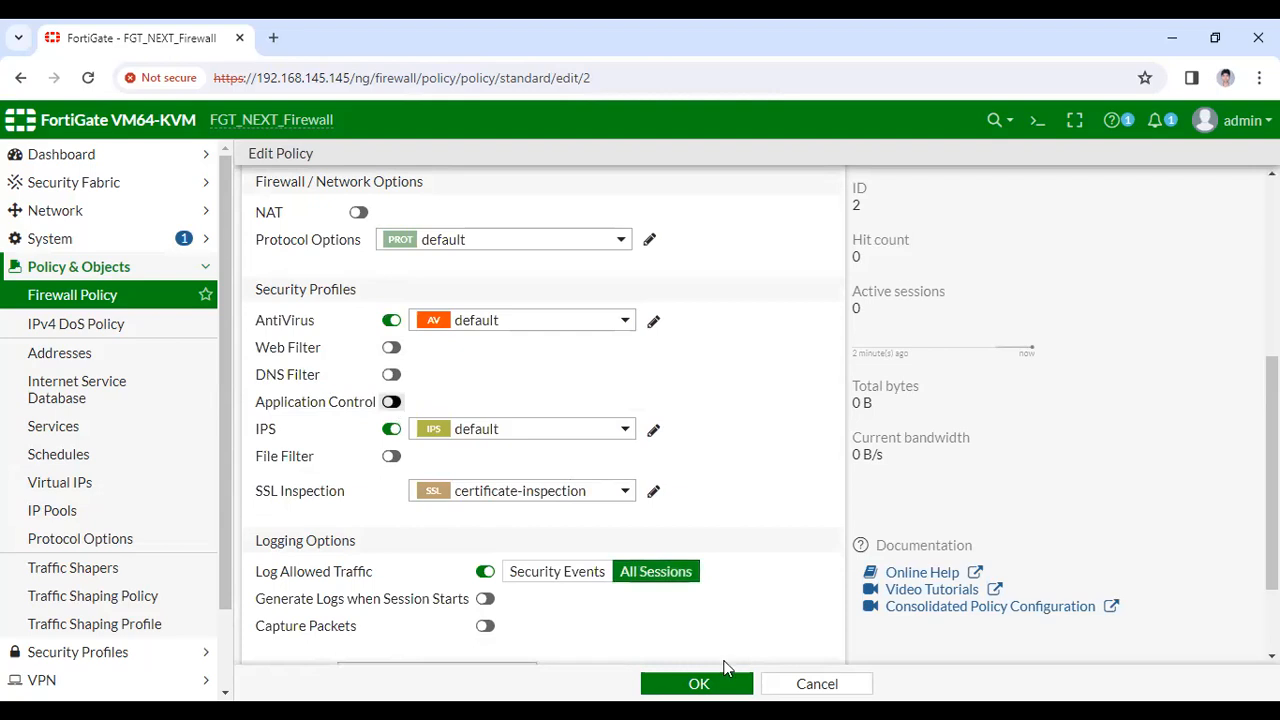
click(703, 683)
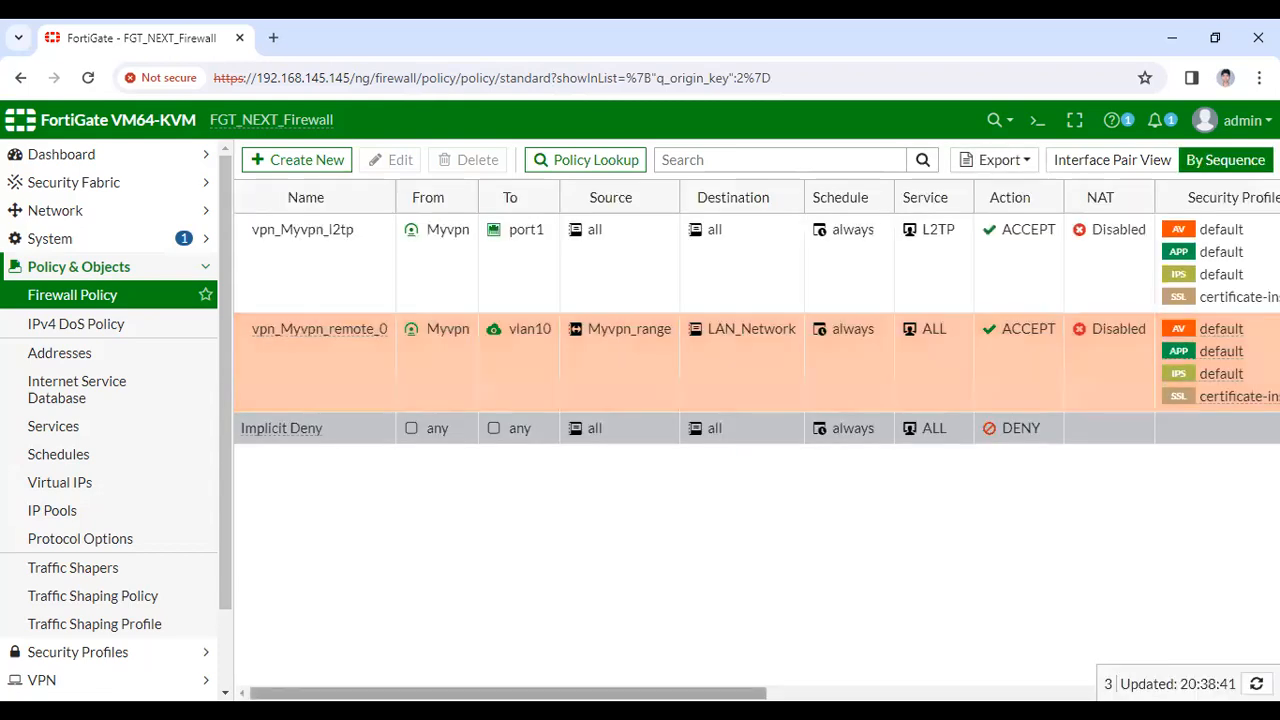
Check the Log and Bytes columns of both VPN policies, then return to the VPN pages
scroll(756, 400, right, 3)
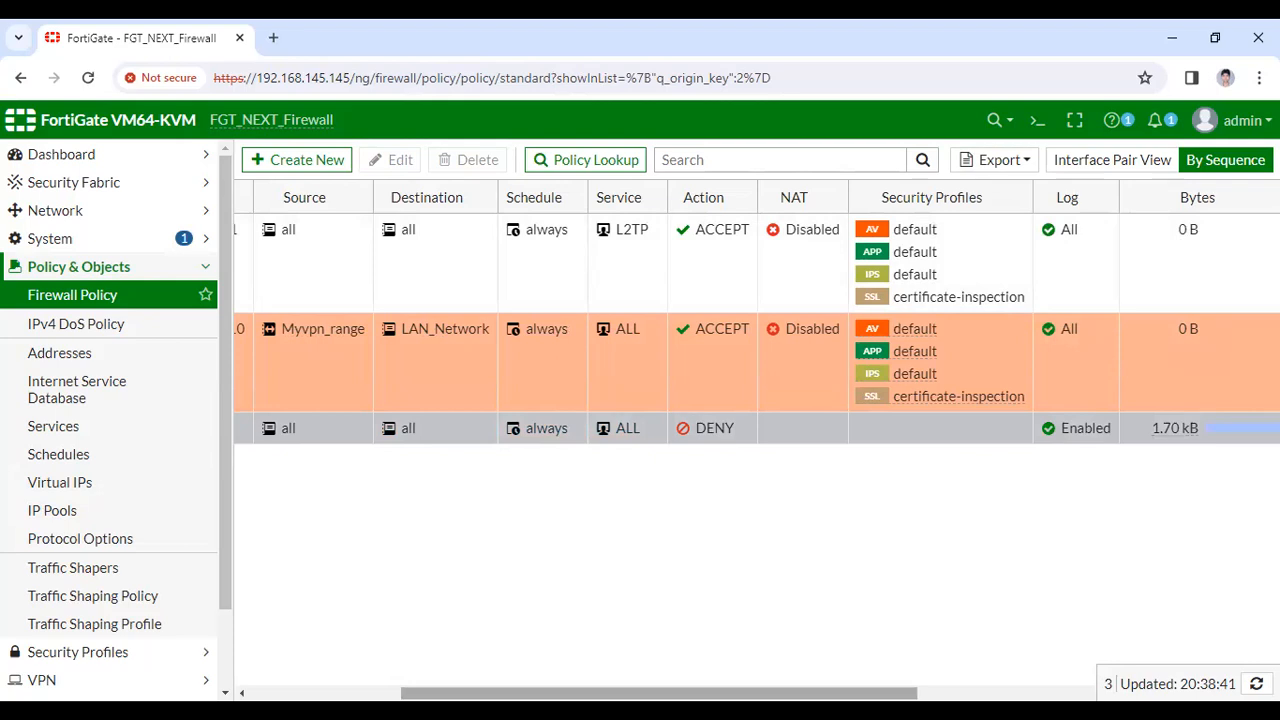
scroll(540, 336, left, 5)
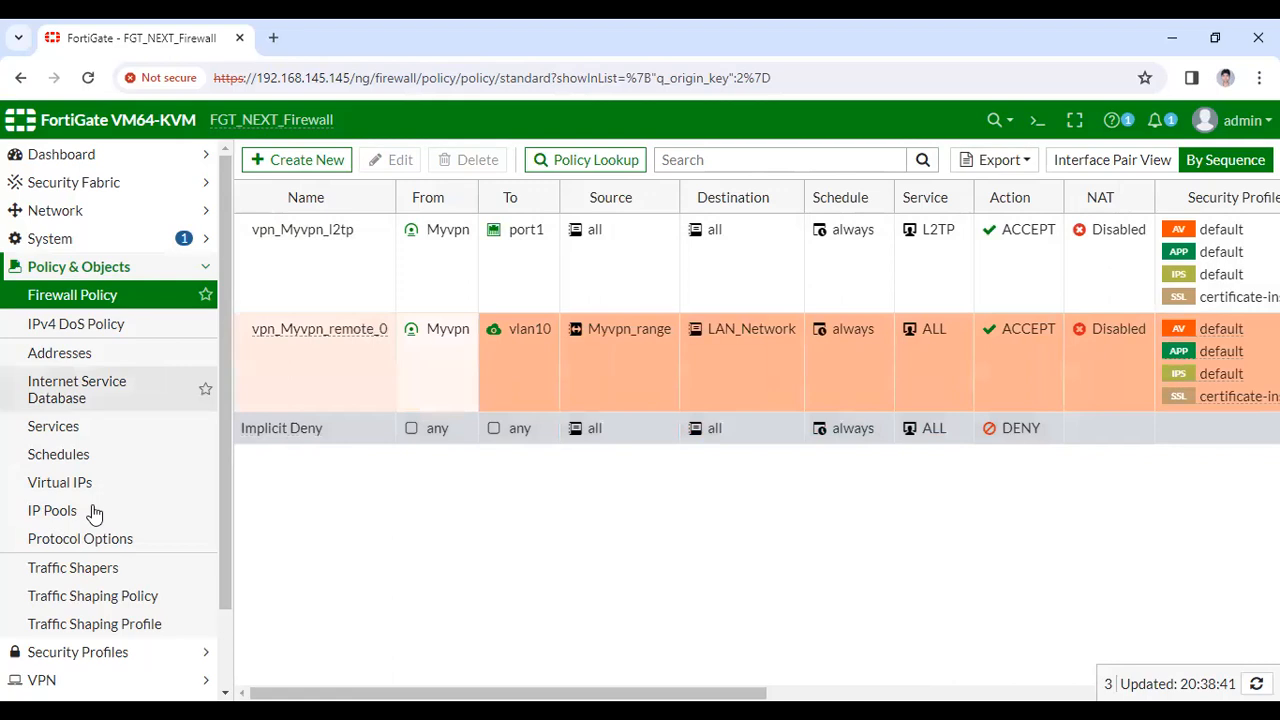
click(60, 680)
Check that the Myvpn dial-up tunnel shows as Inactive in IPsec Tunnels, then go to the Windows client
click(89, 389)
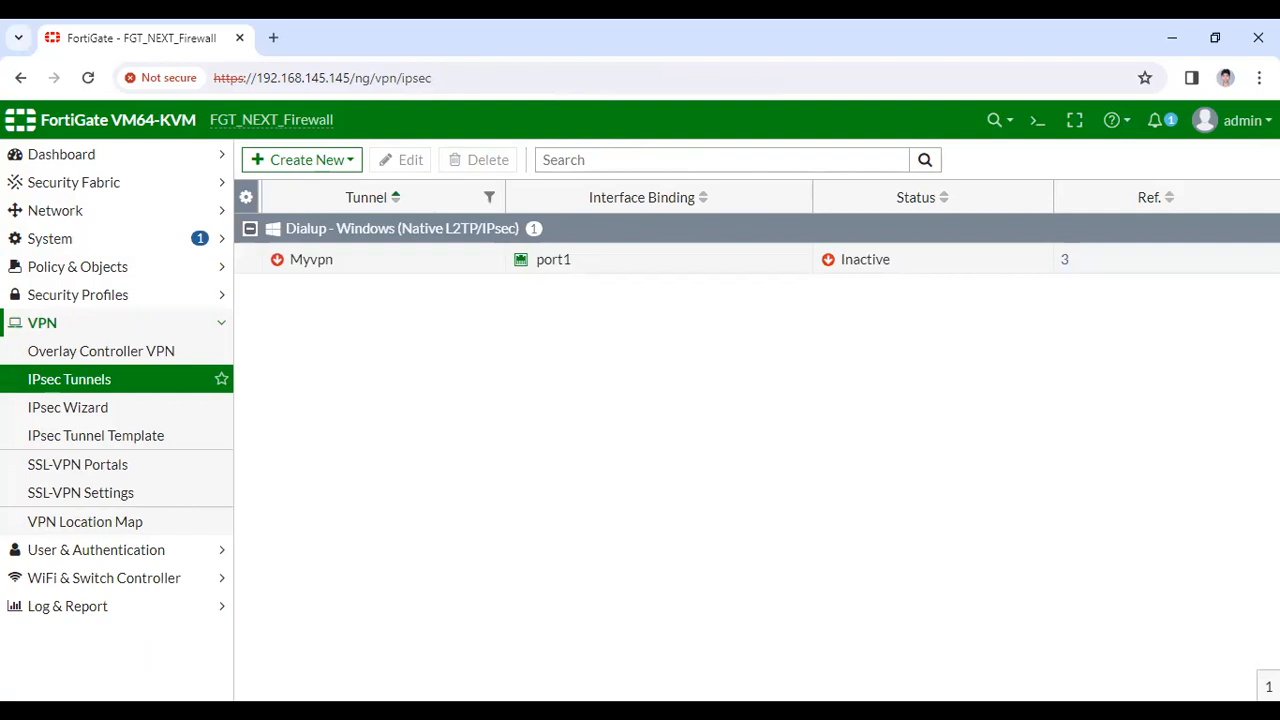
key(alt+Tab)
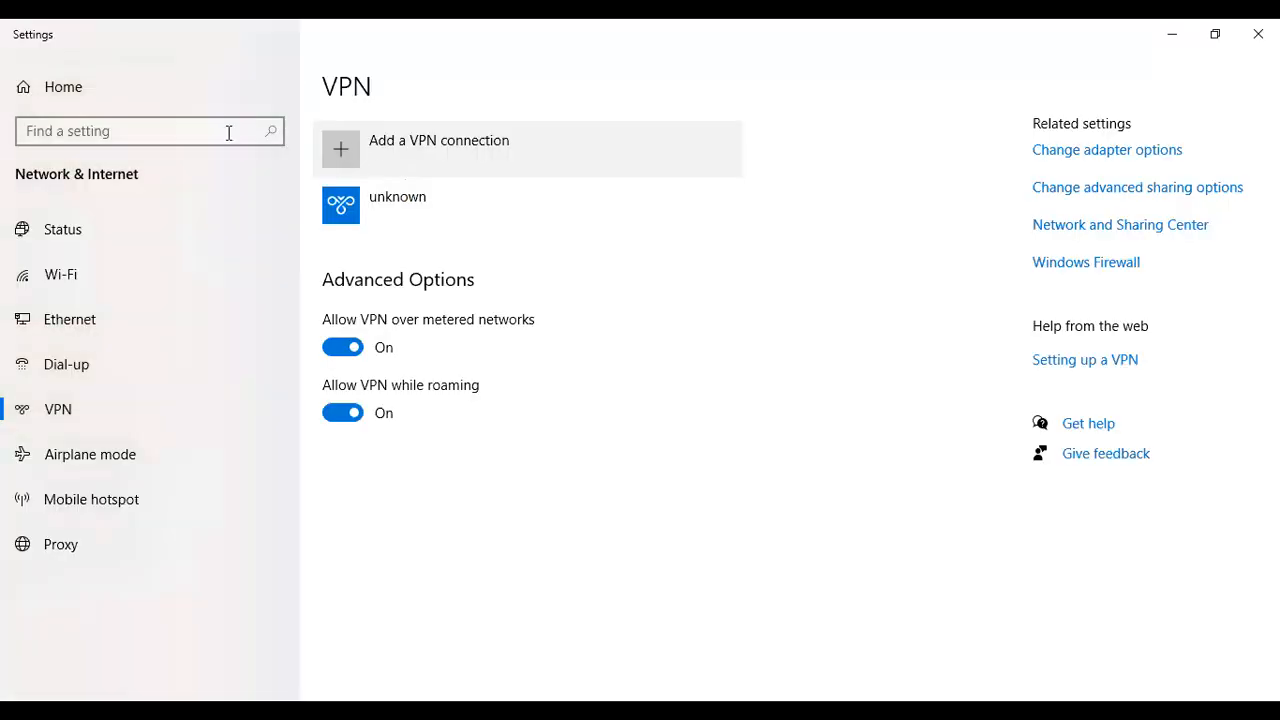
Start a Windows (built-in) VPN connection named Myvpn with server address 192.168.78.66
click(345, 150)
click(435, 142)
click(422, 139)
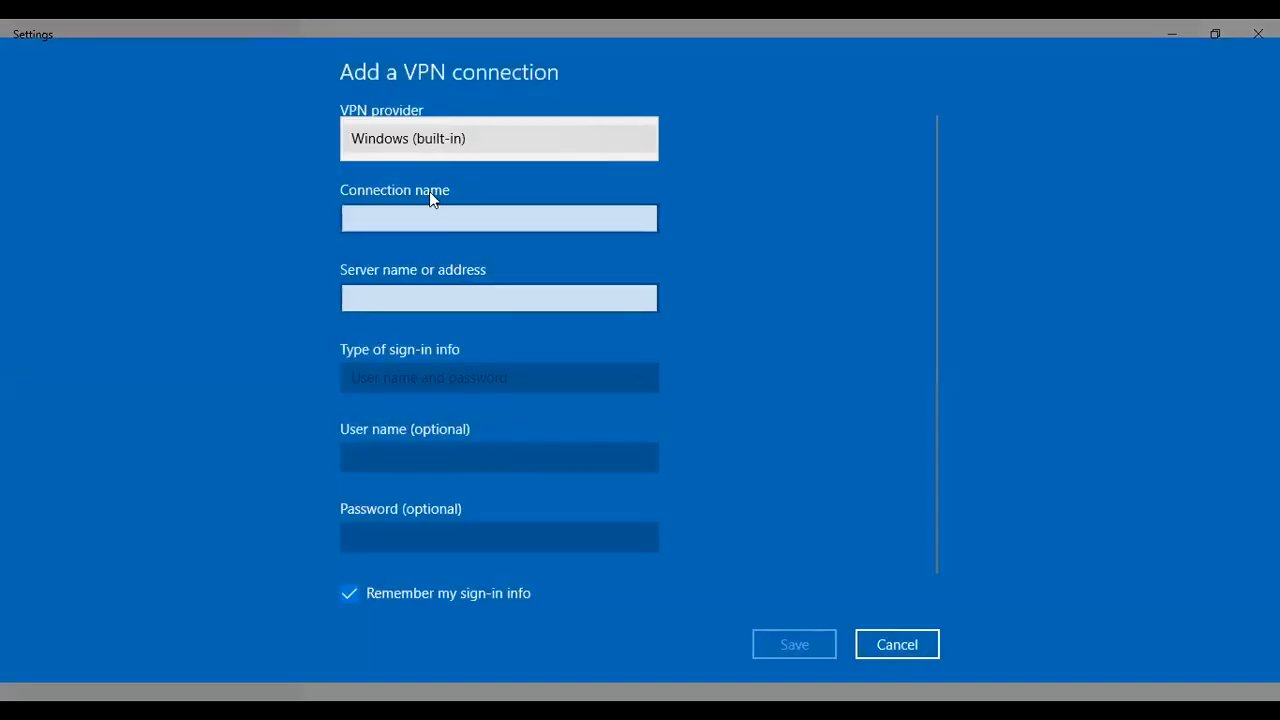
click(427, 212)
text(Myvpn)
click(411, 298)
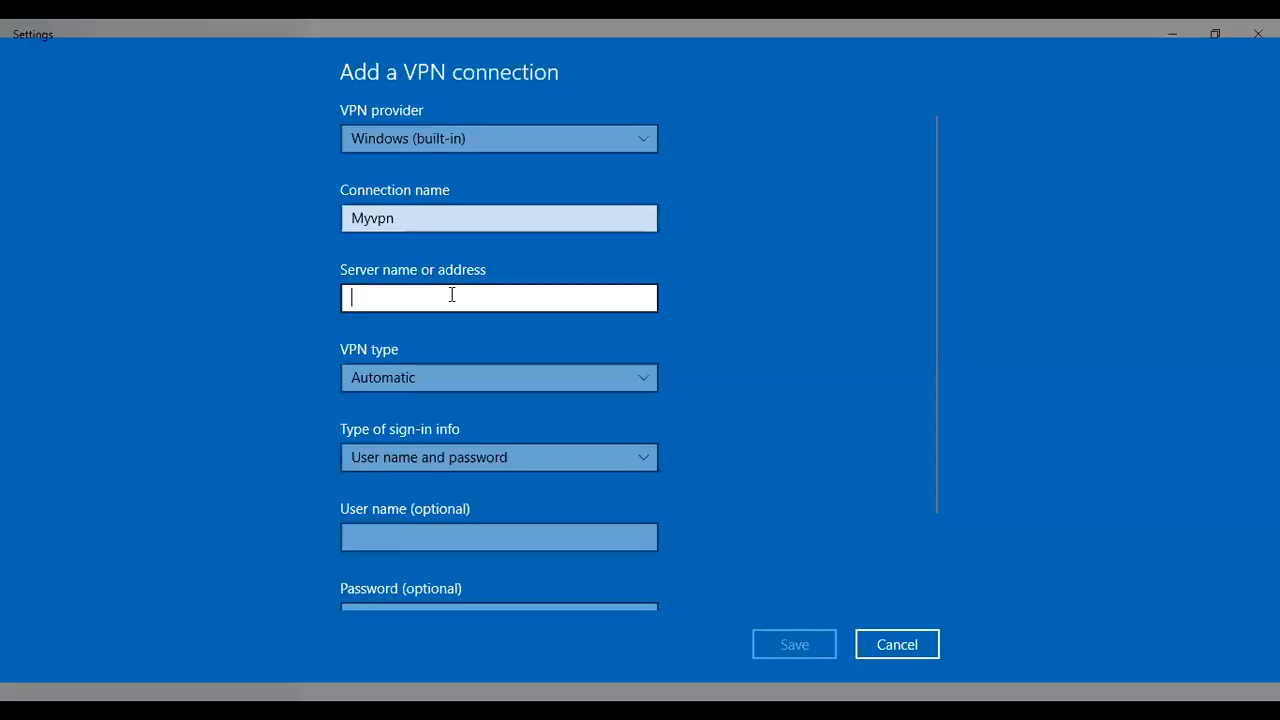
text(192.168.)
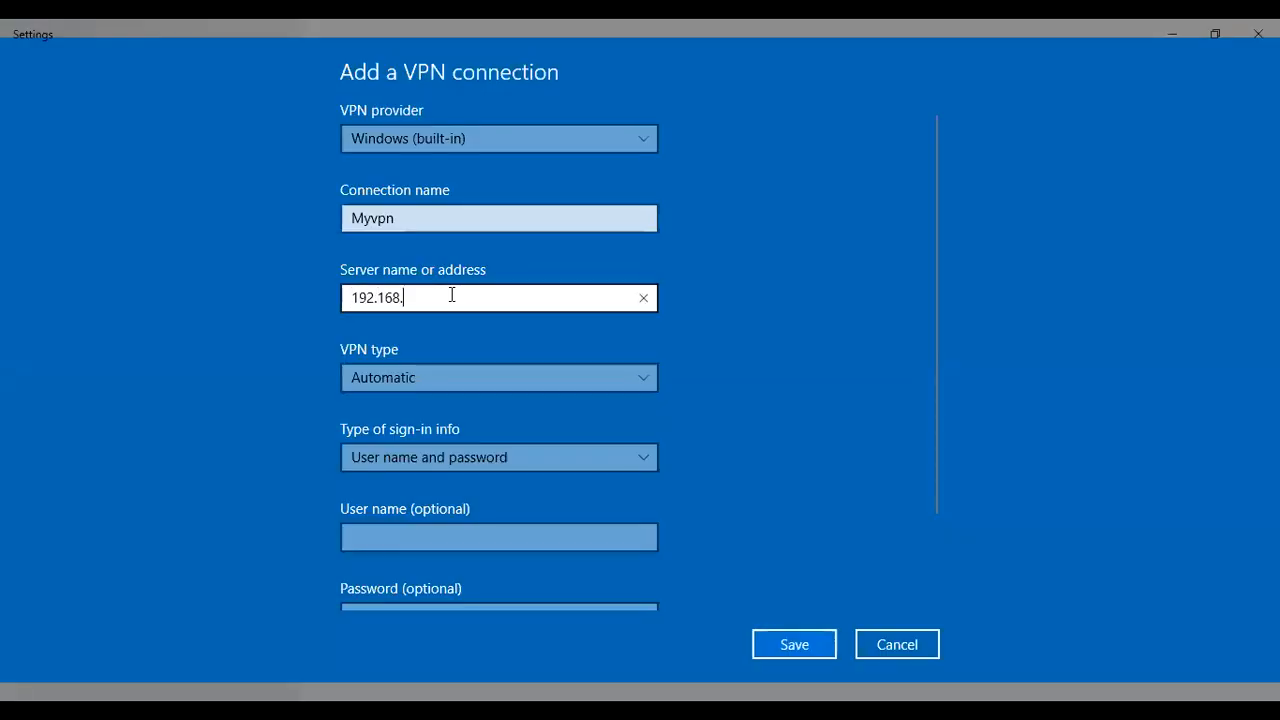
text(78.66)
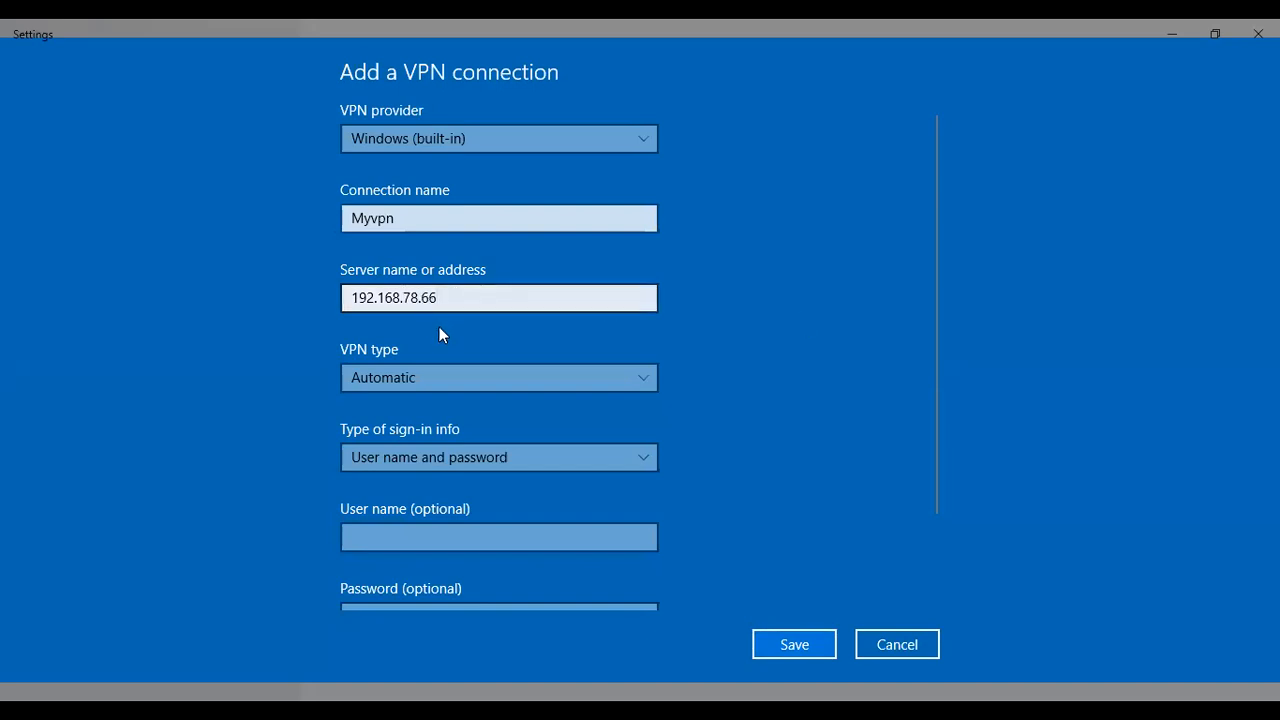
Set type L2TP/IPsec with pre-shared key, enter the key, user name and password, and save
scroll(443, 335, down, 1)
click(434, 304)
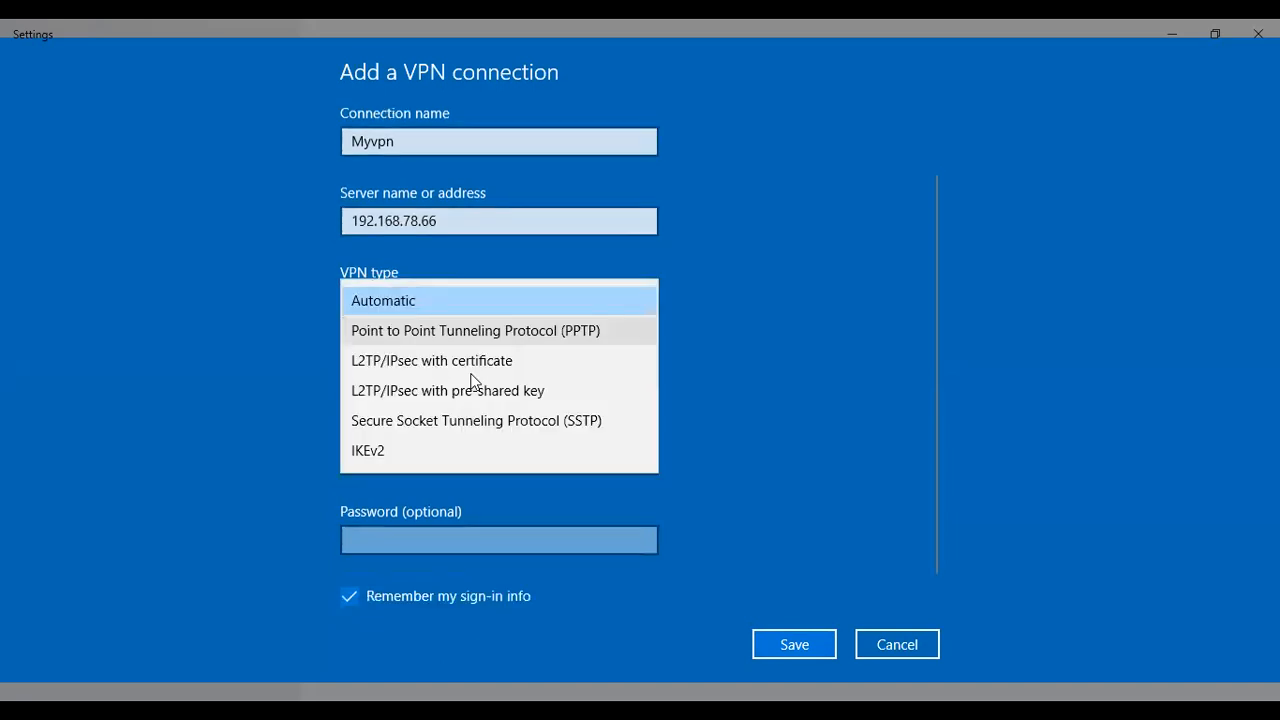
click(422, 390)
click(422, 388)
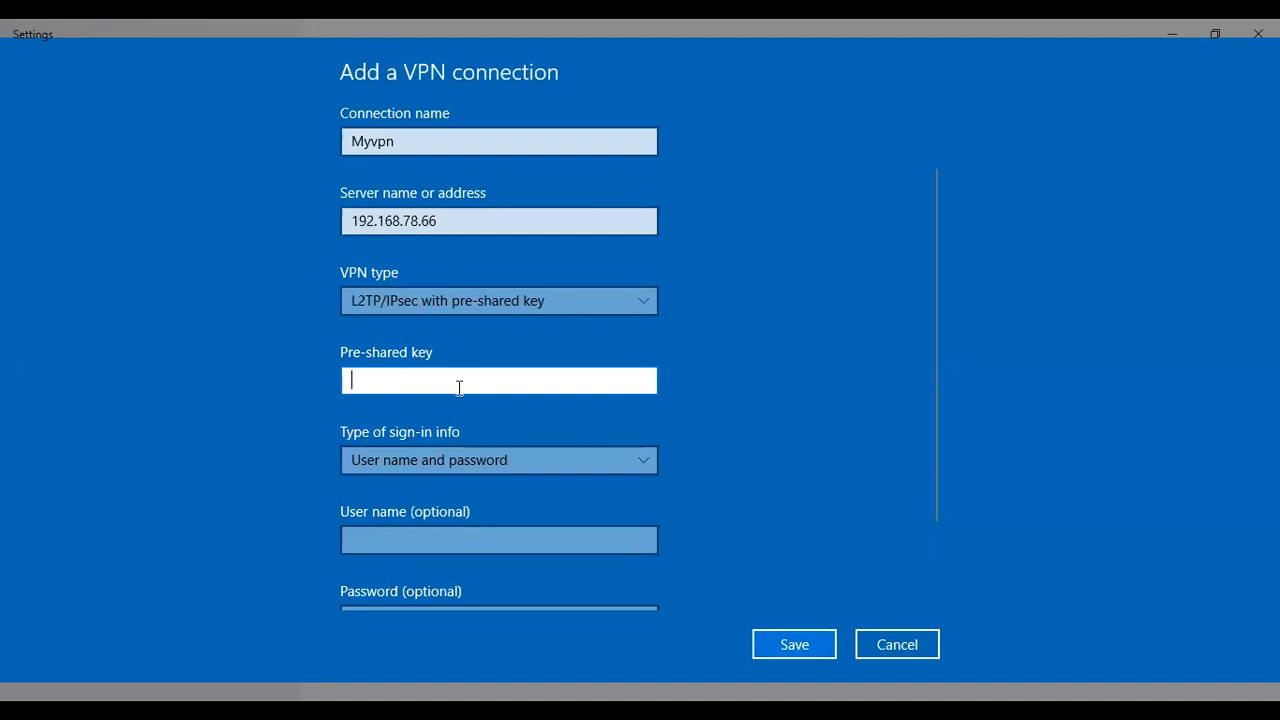
text(12345678)
scroll(474, 409, down, 2)
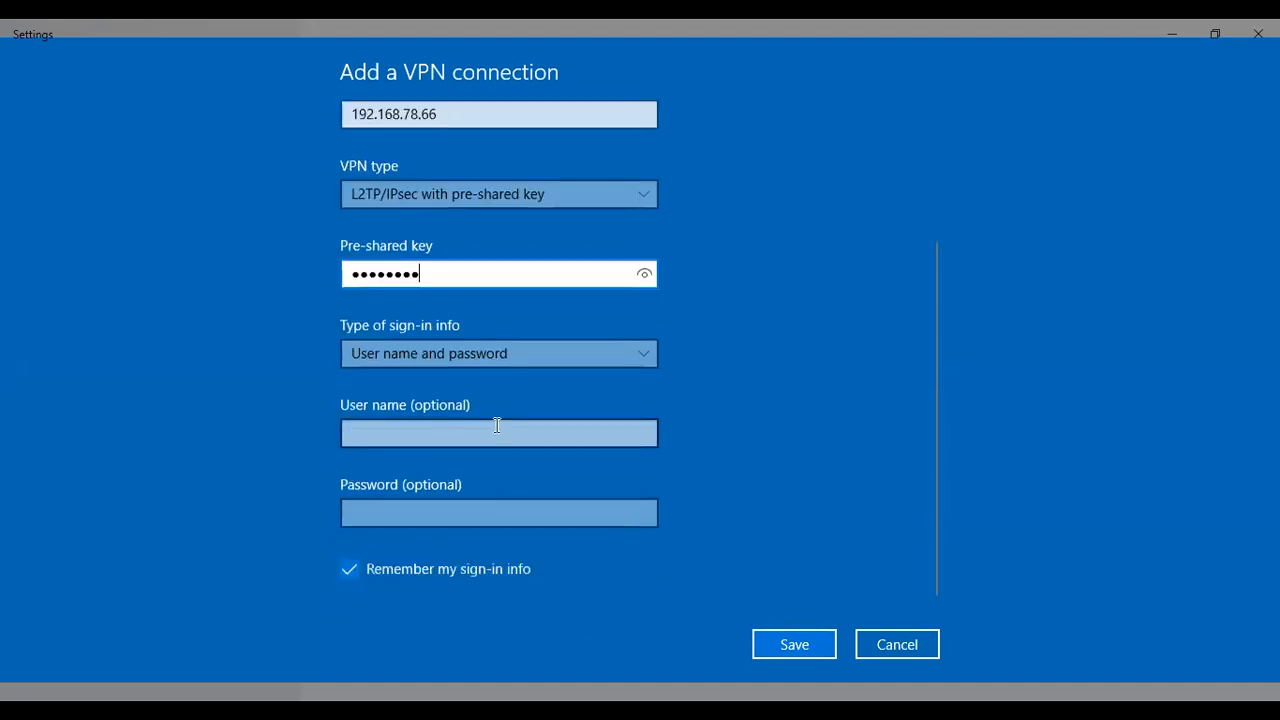
click(497, 426)
text(adm)
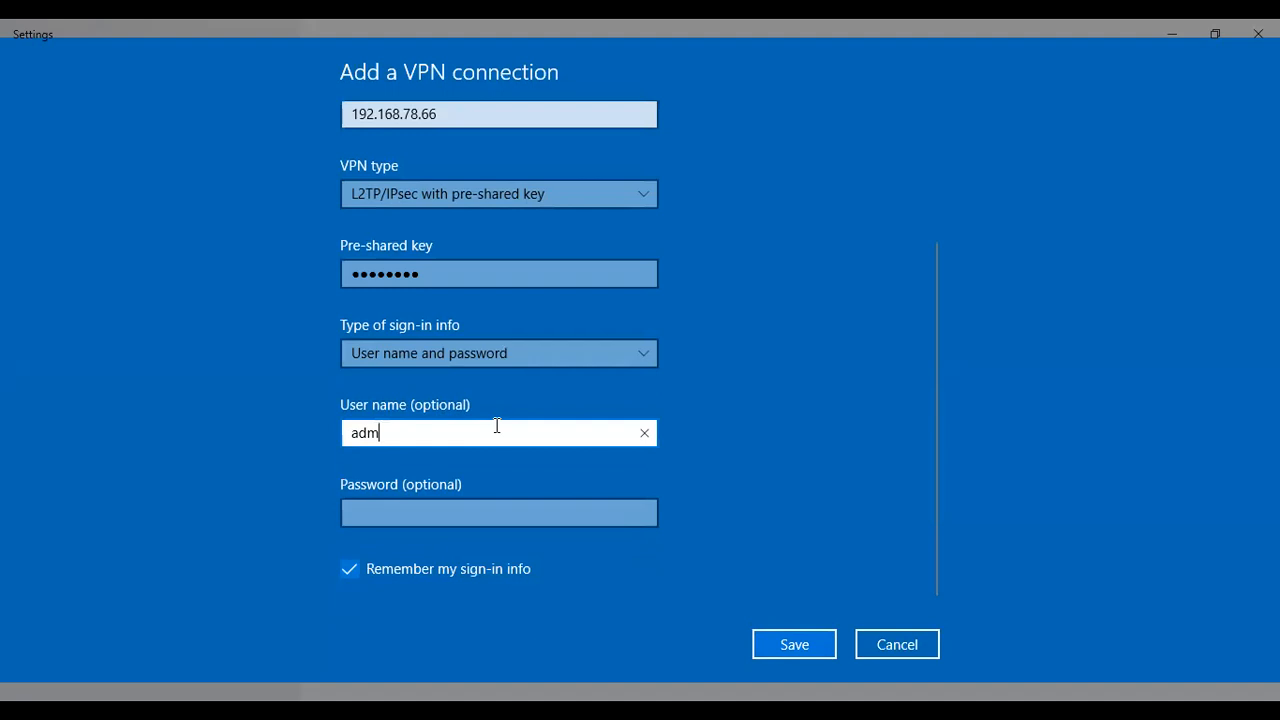
text(in)
key(Tab)
text(1234567890)
click(794, 644)
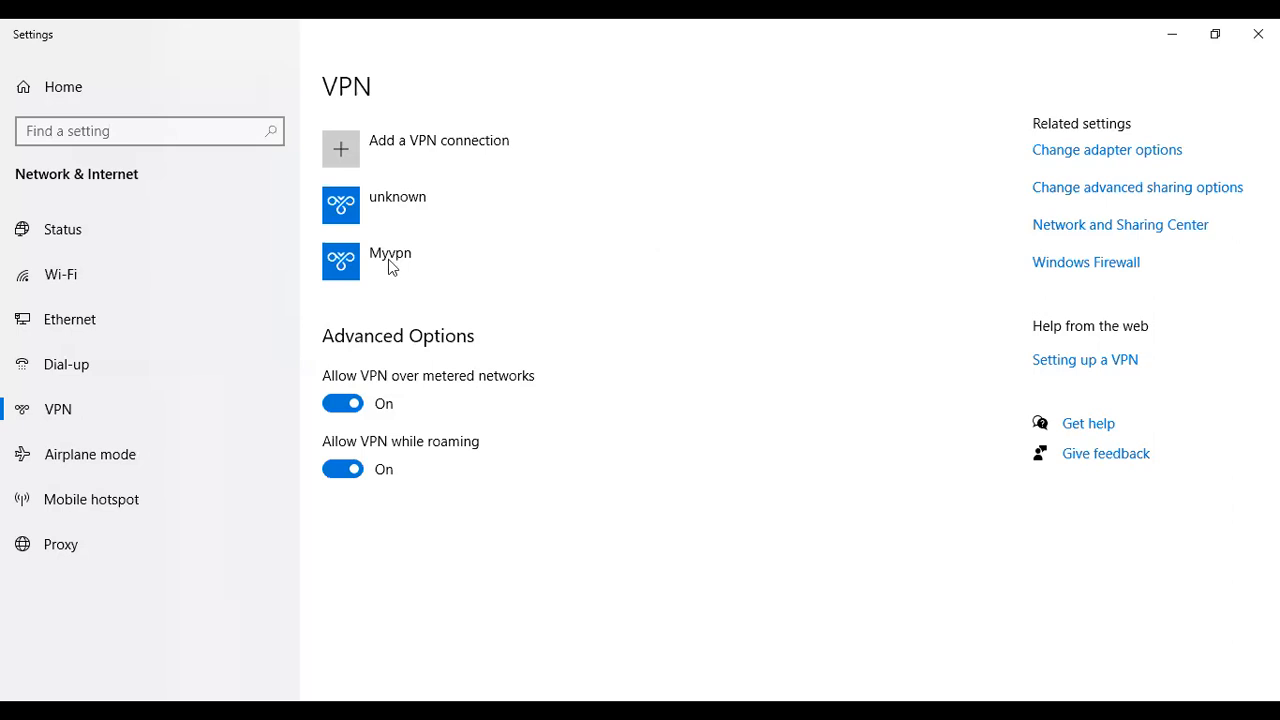
Open the advanced options of the Myvpn VPN connection in Windows Settings
click(389, 261)
click(590, 330)
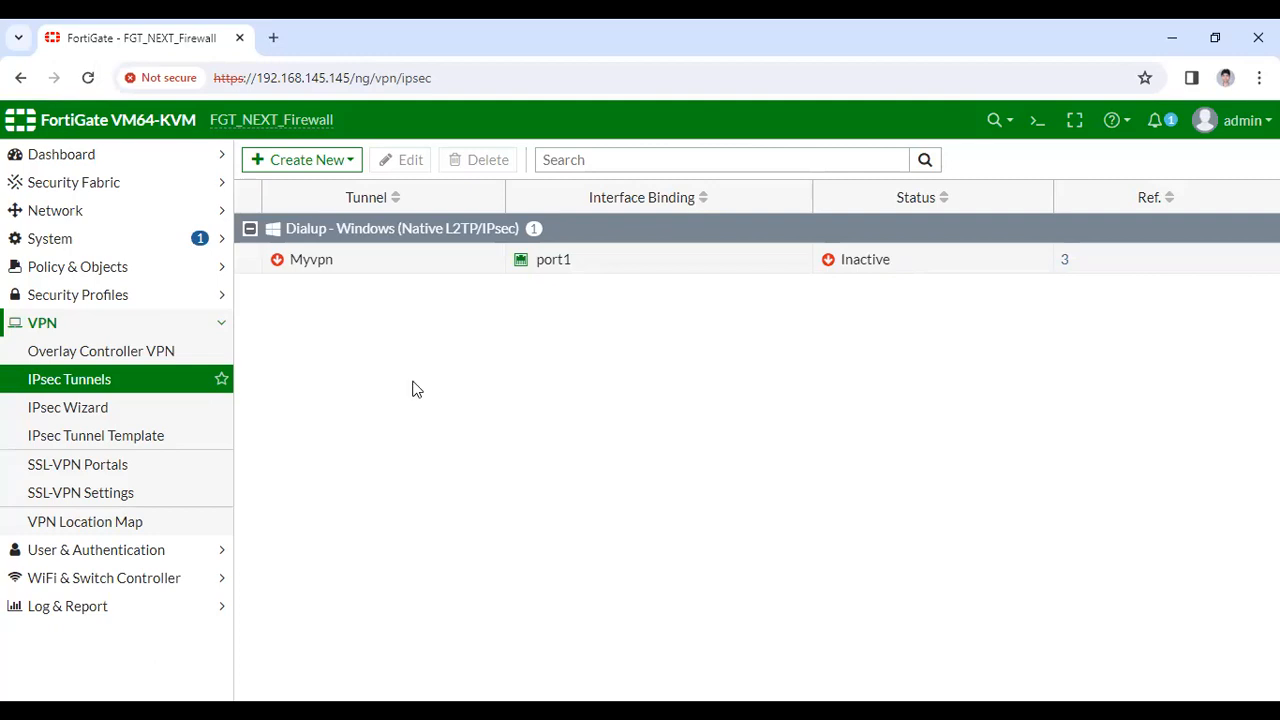
Refresh IPsec Tunnels to see Myvpn with 1 dial-up connection and review its settings without saving
click(90, 78)
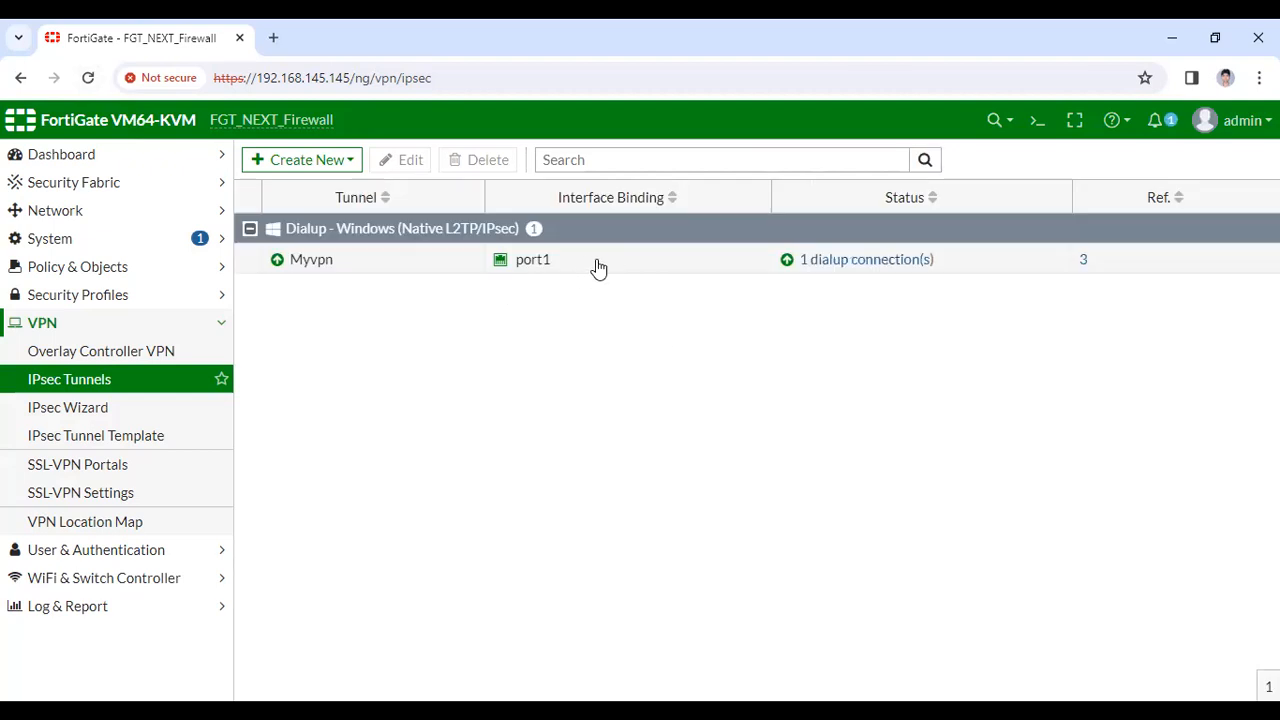
double_click(596, 266)
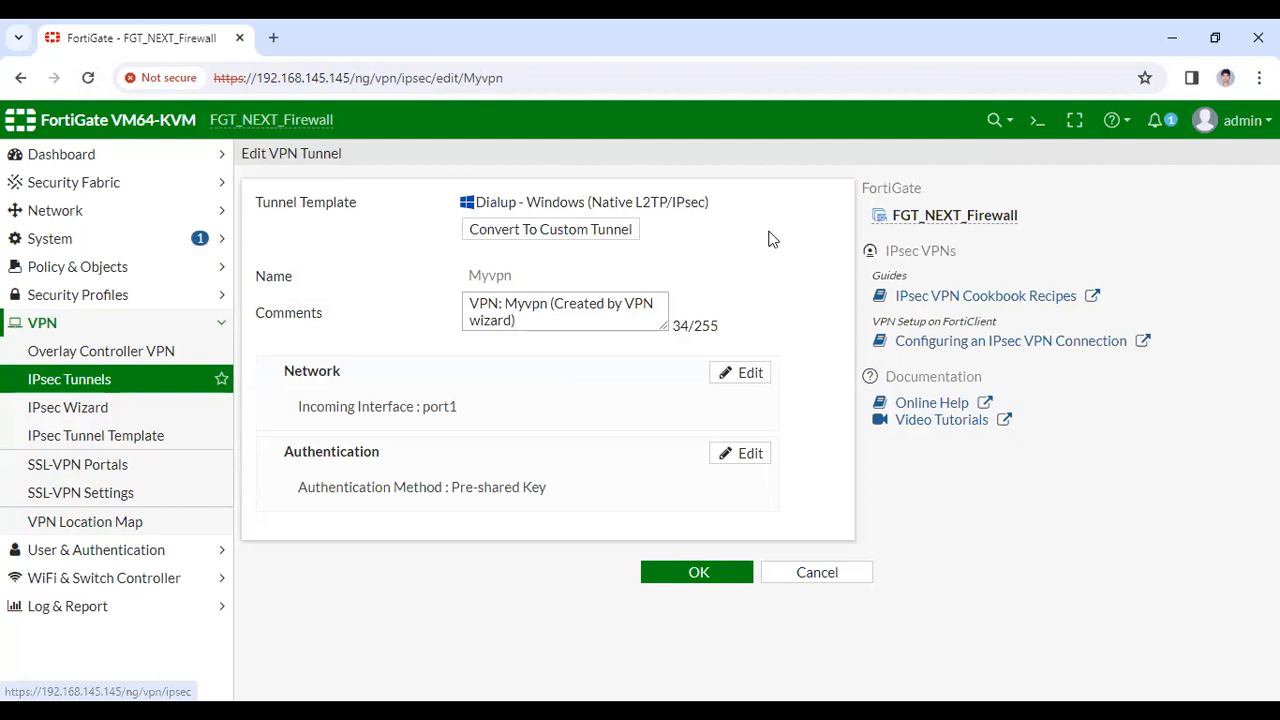
click(723, 226)
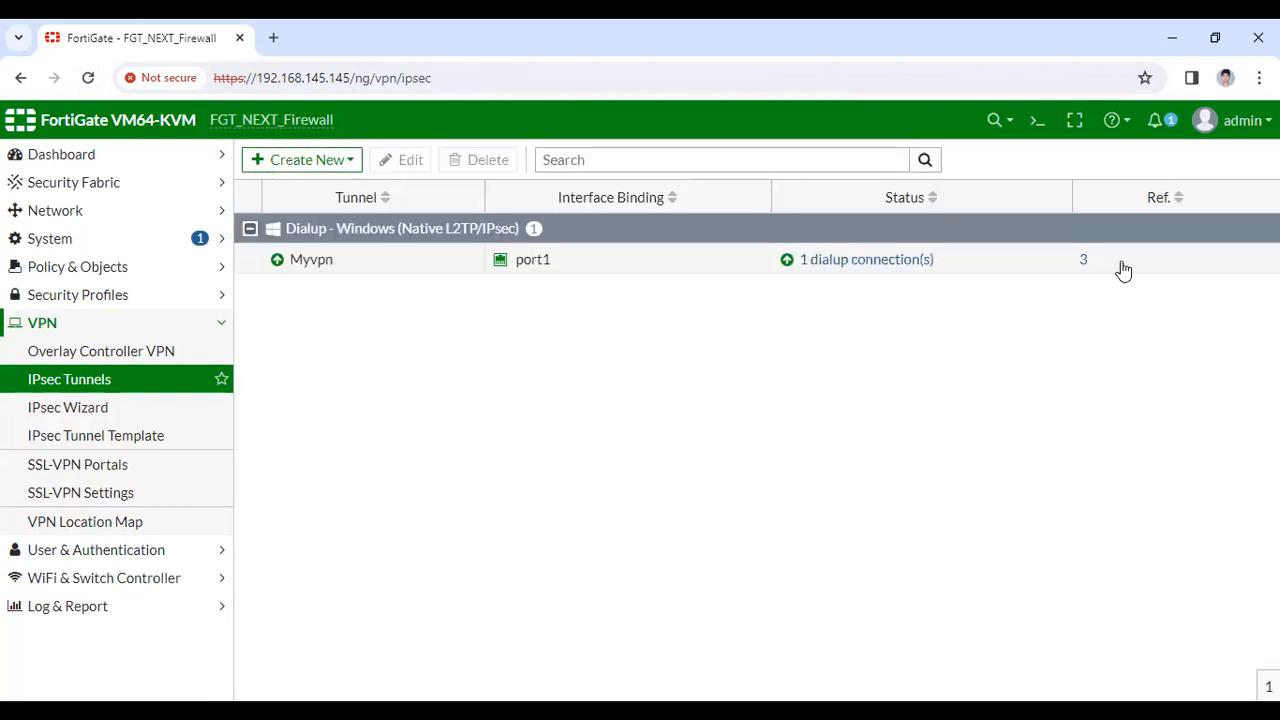
double_click(1123, 269)
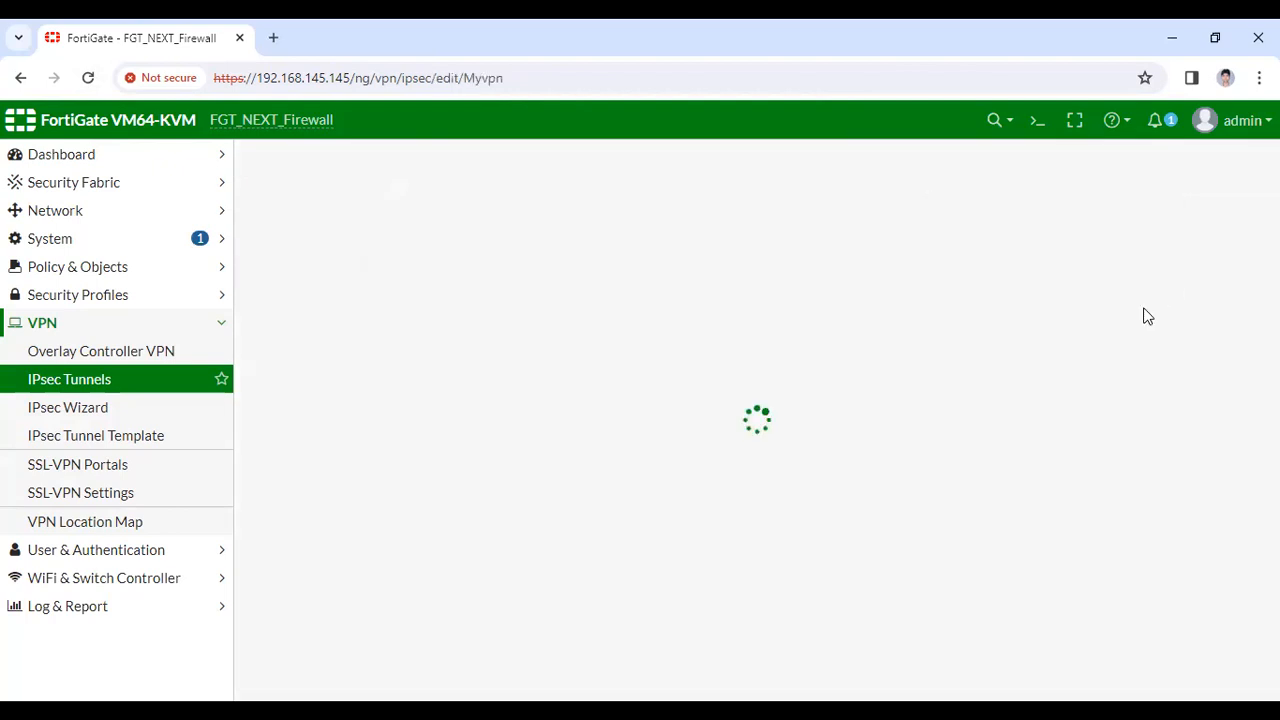
click(815, 573)
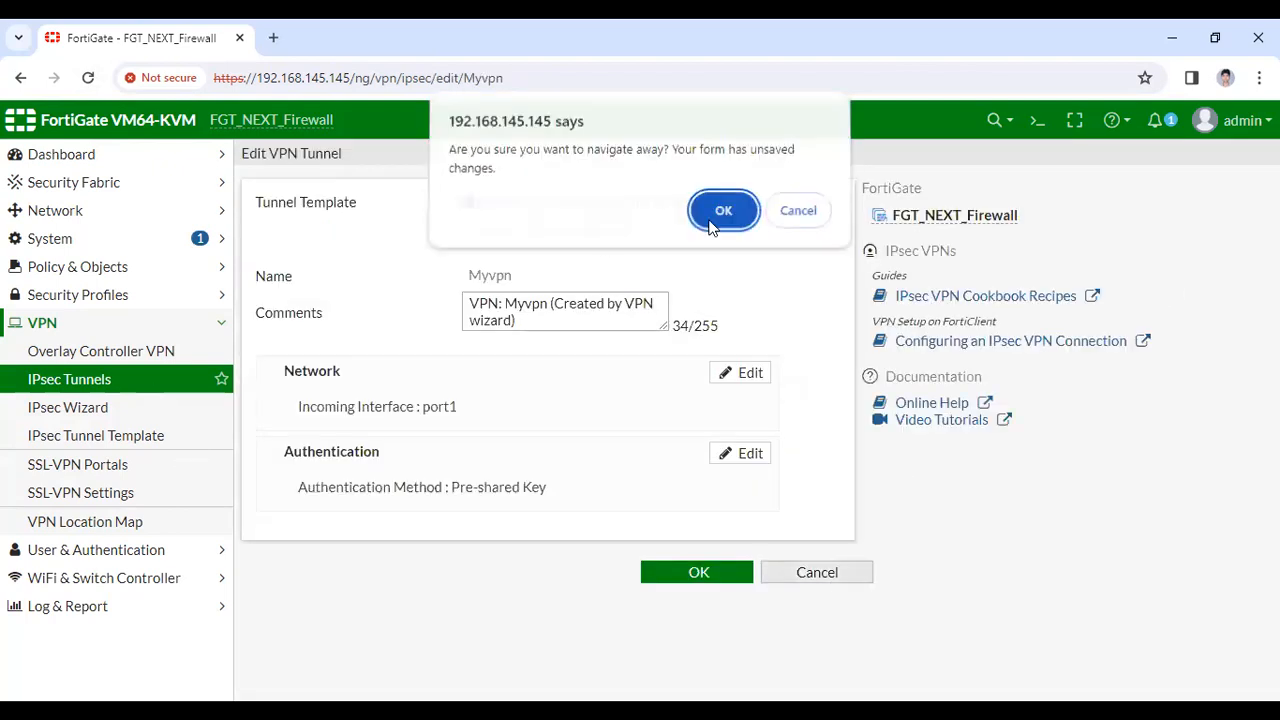
key(Return)
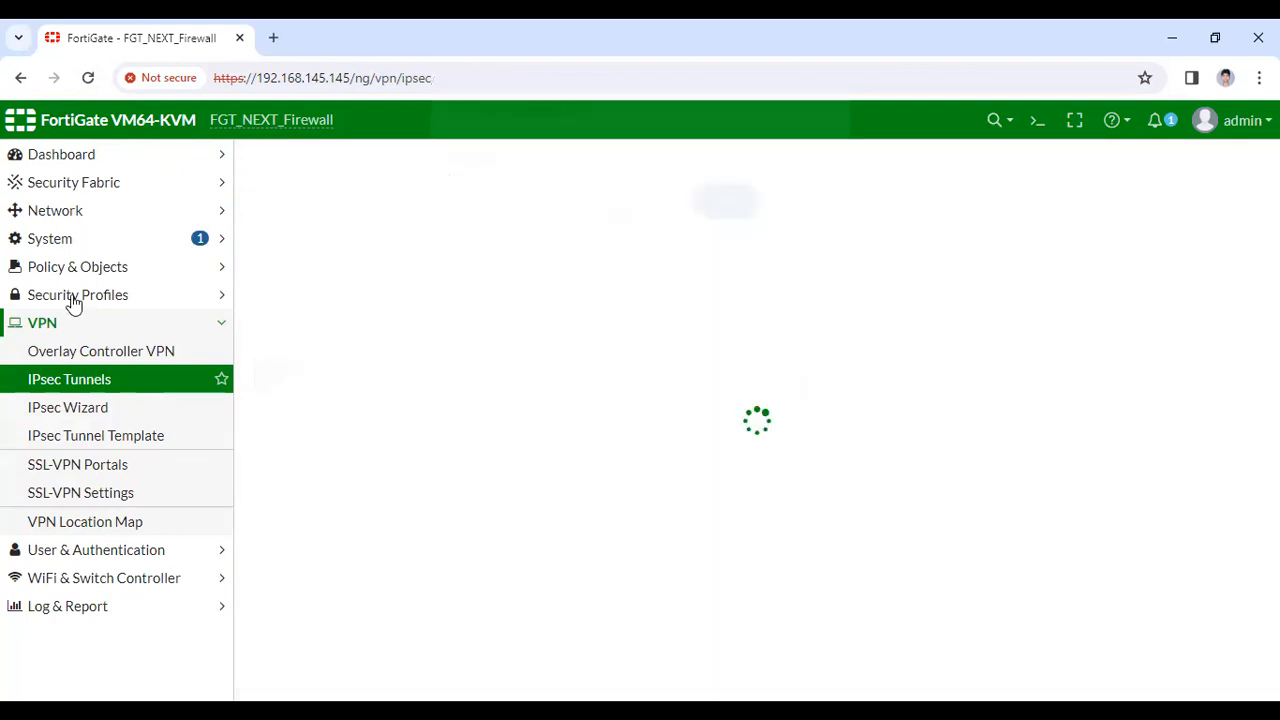
click(78, 266)
Confirm the two VPN firewall policies show traffic of 29.56 kB and 3.94 kB in the Bytes column
click(73, 300)
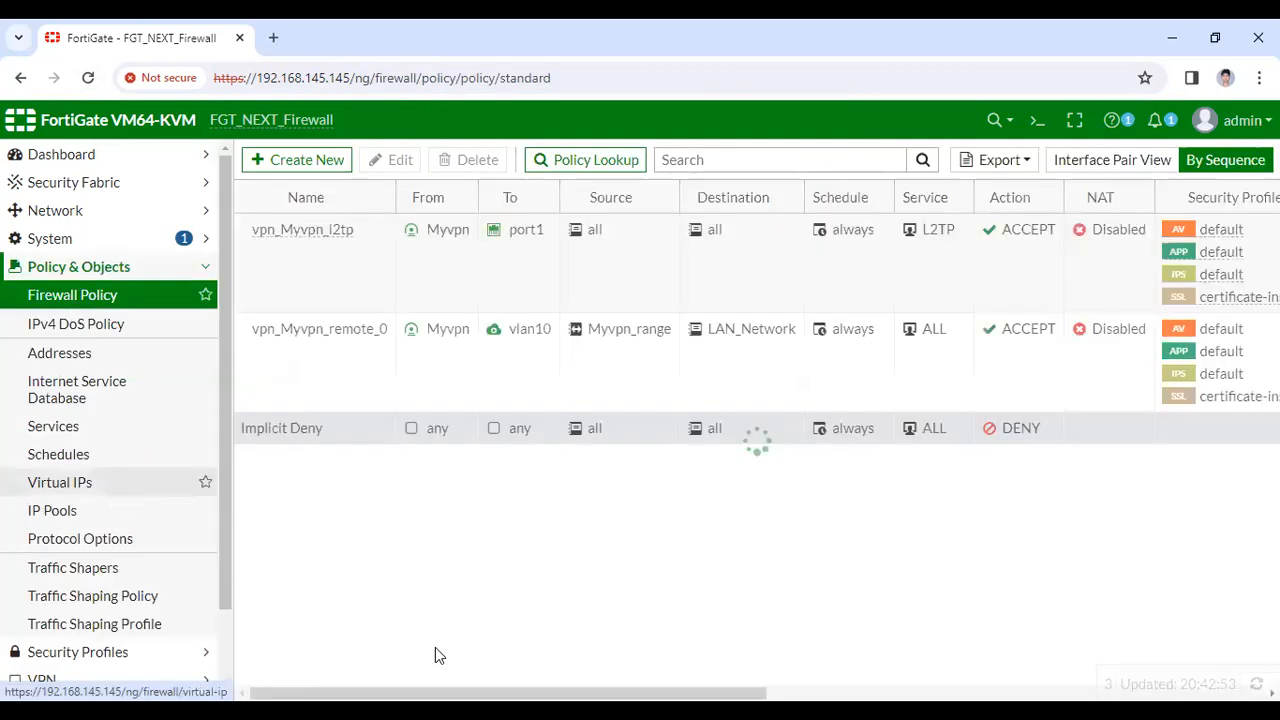
scroll(888, 656, right, 5)
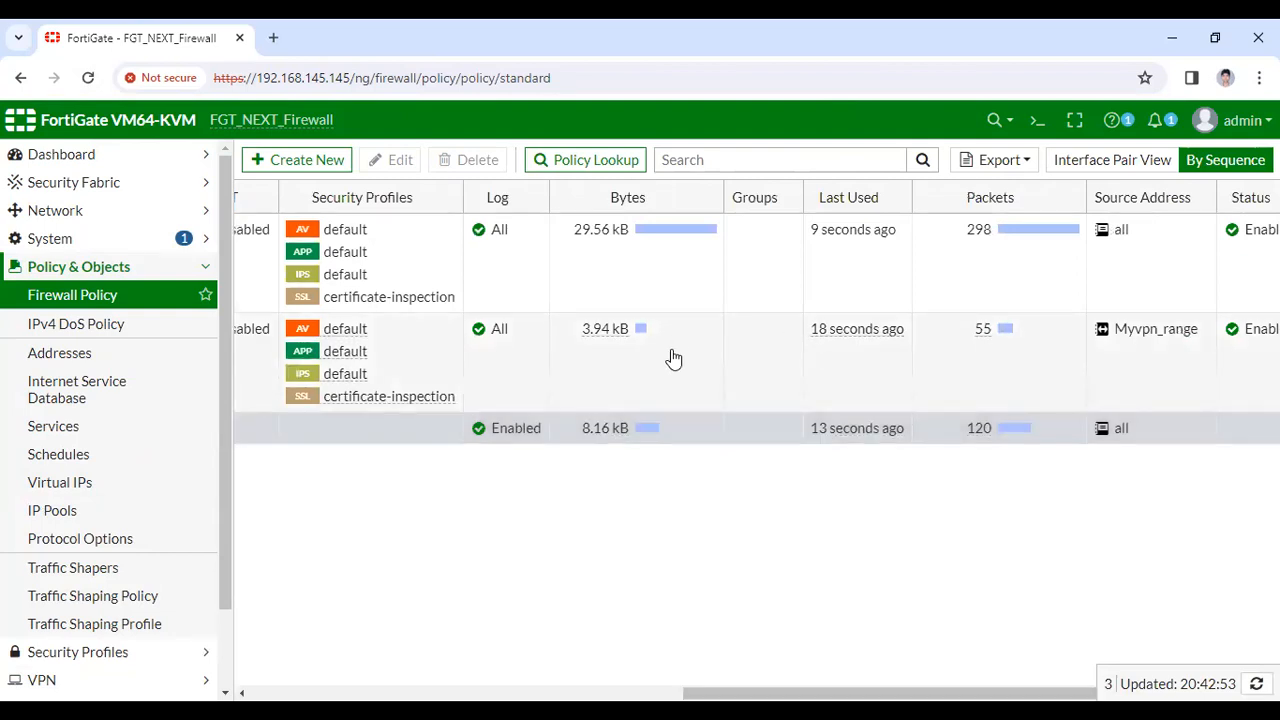
drag(700, 692, 204, 650)
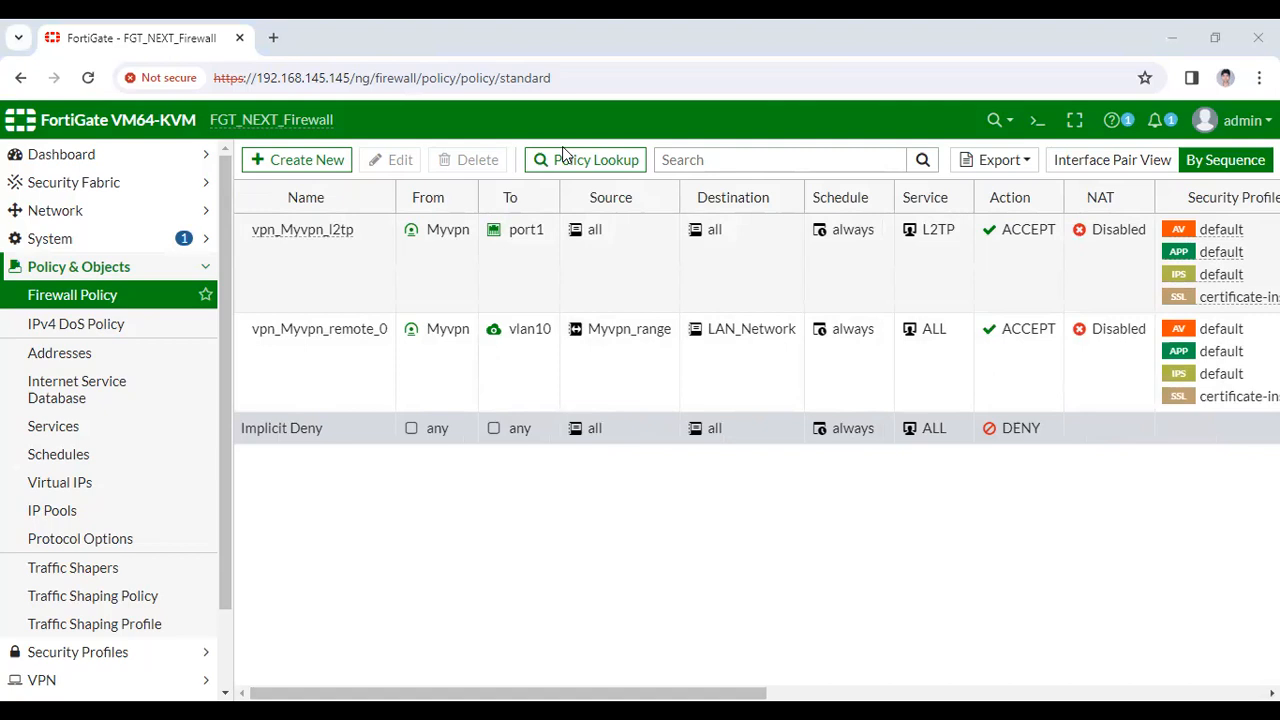
click(1151, 575)
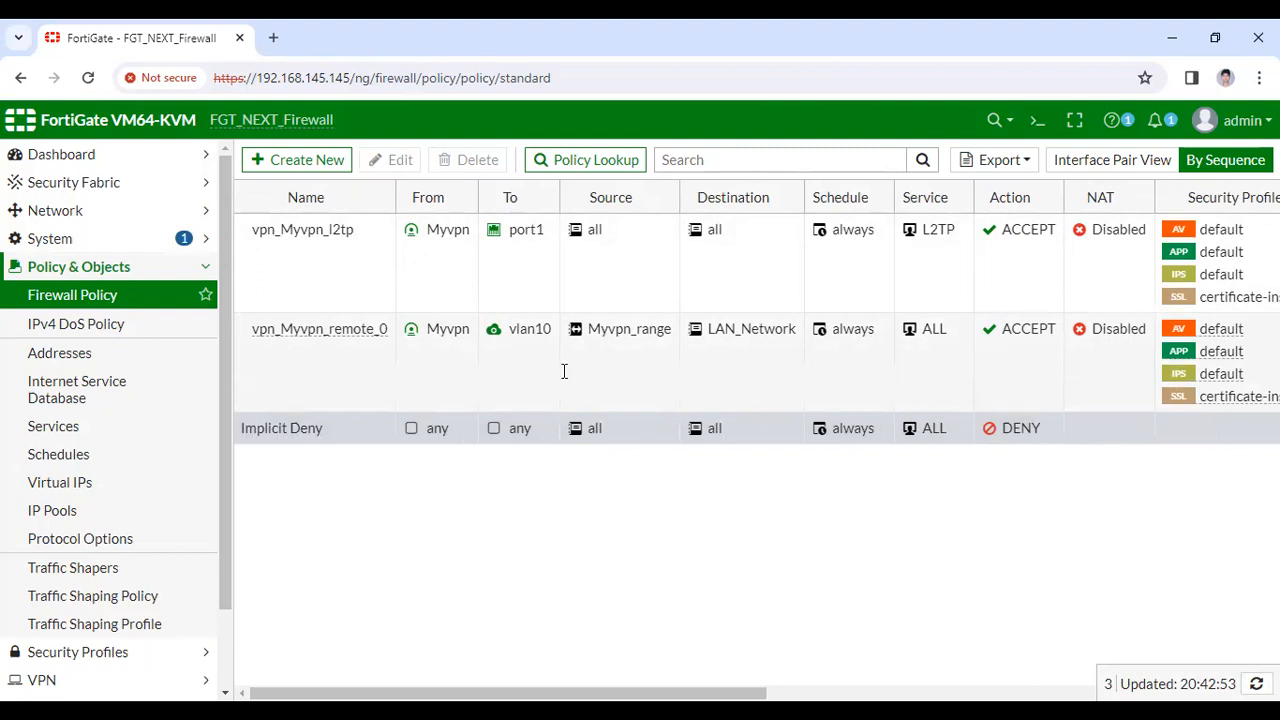
key(alt+Tab)
Enable 'debug ip icmp' on the router, correcting the mistyped icmp keyword
text(deb)
key(Tab)
text(ip)
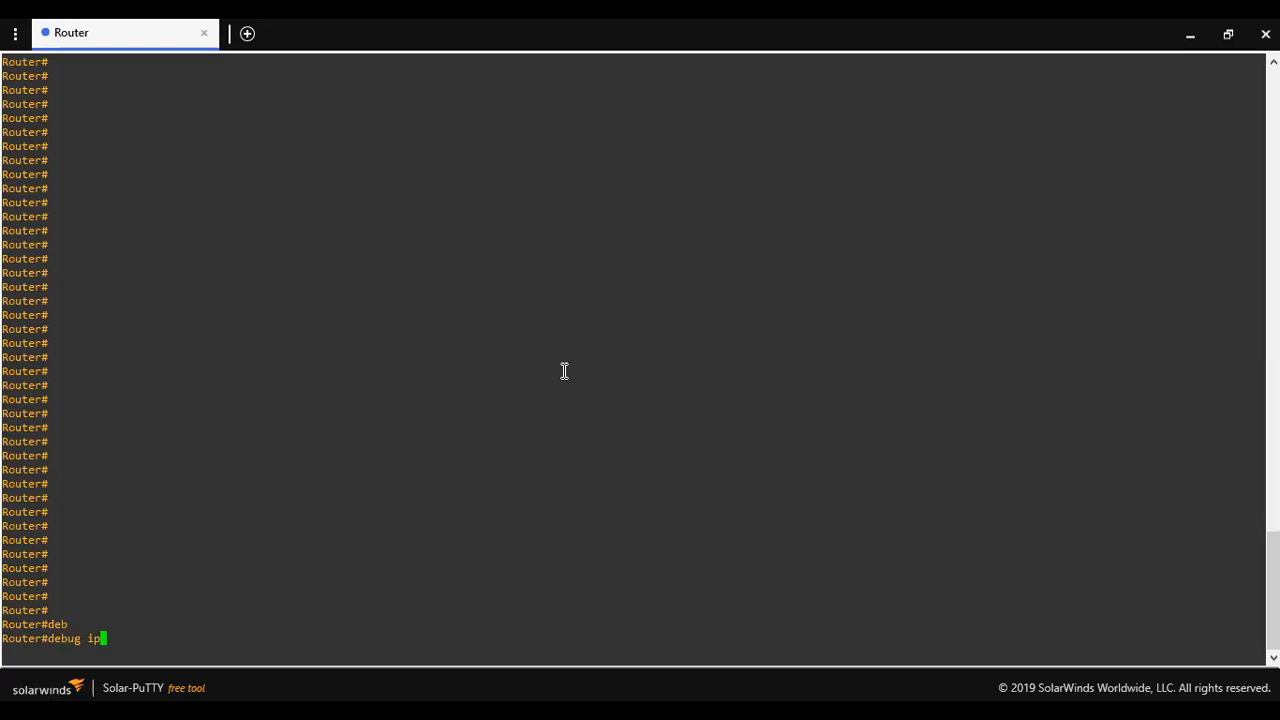
text(ci)
key(Tab)
text(m)
key(BackSpace)
key(BackSpace)
key(BackSpace)
text(icm)
key(Tab)
key(Return)
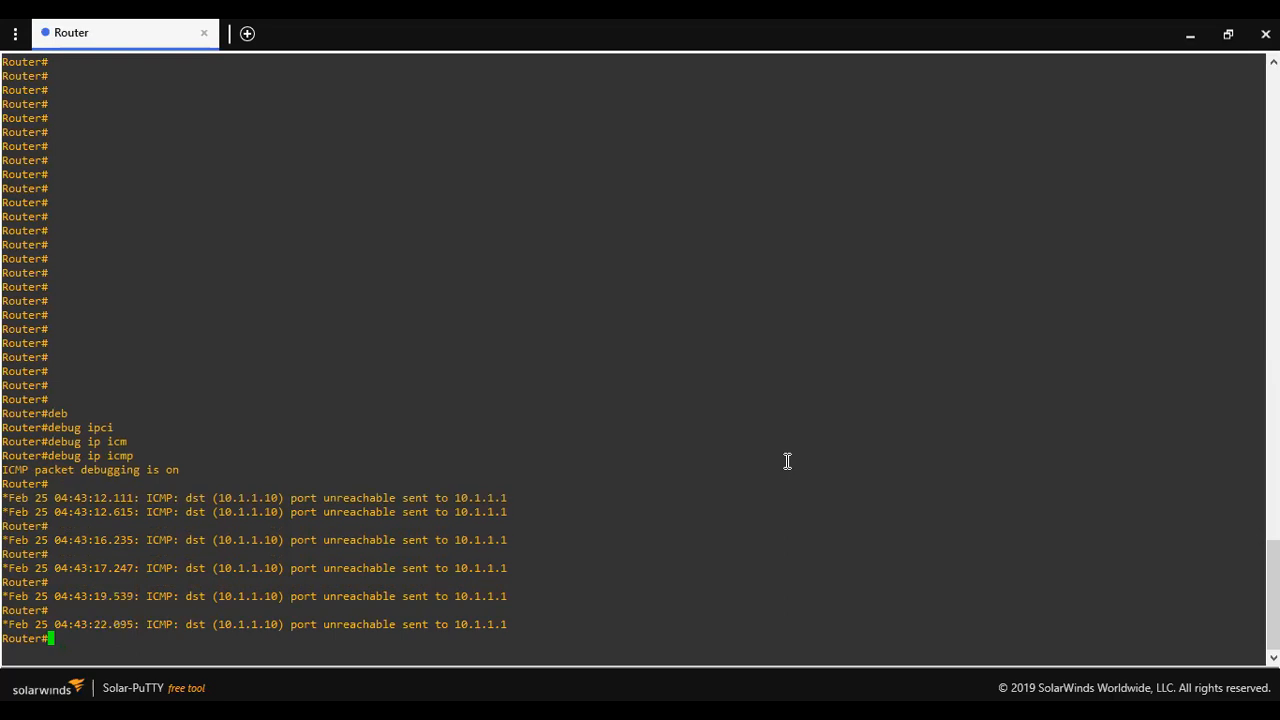
Run 'show ip int br' to confirm GigabitEthernet1/0 is up with 10.1.1.10
key(Return)
text(show )
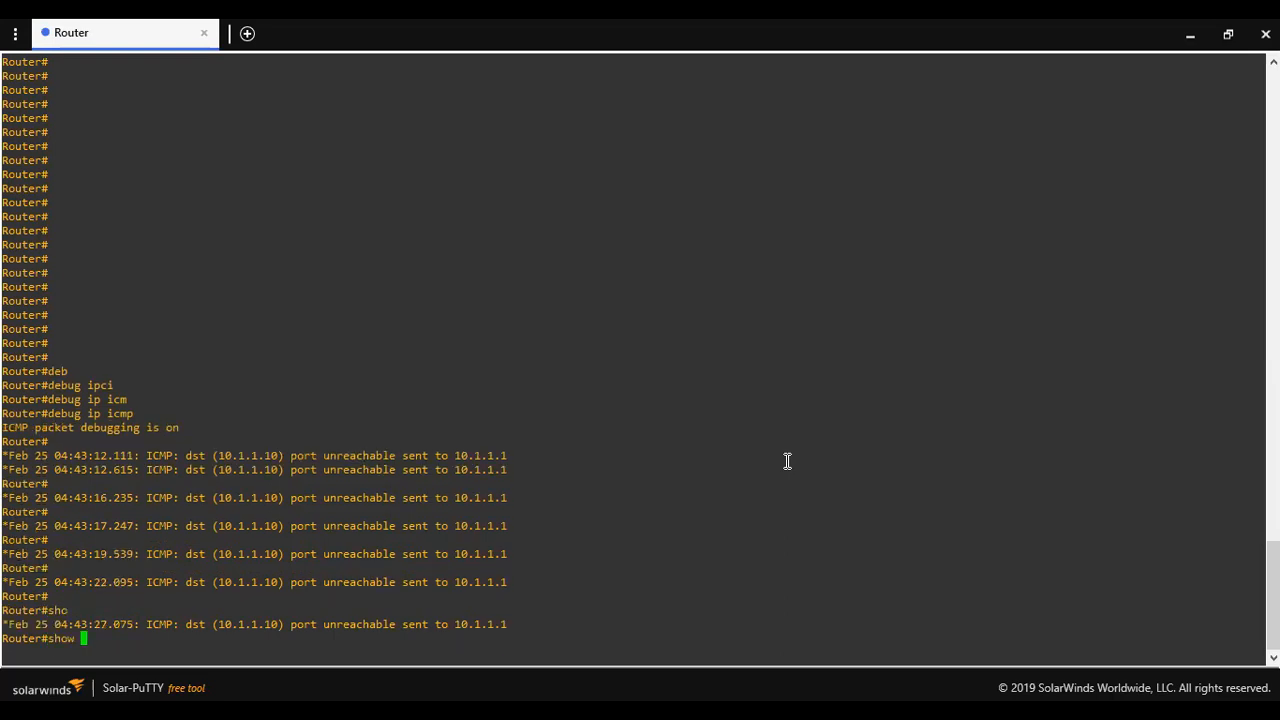
text(ip int br)
key(Return)
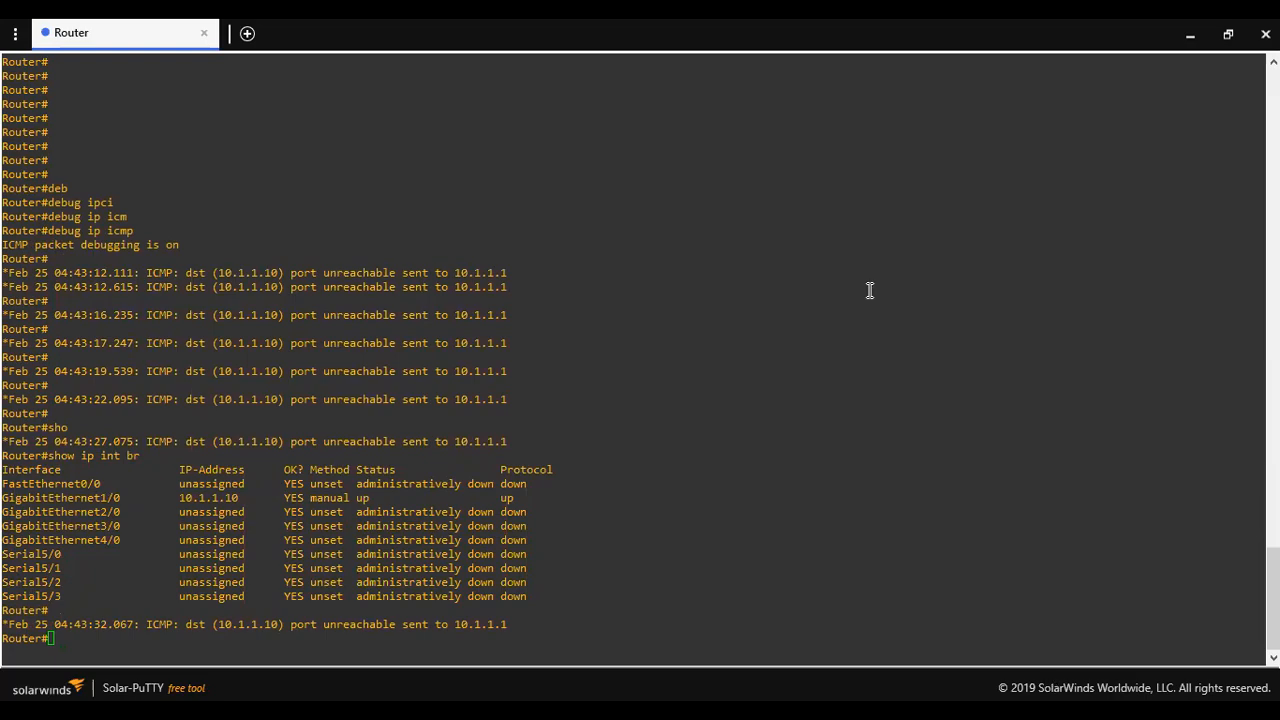
Return to the FortiGate CLI Console and begin a new command
key(alt+Tab)
key(Return)
key(Return)
text(d)
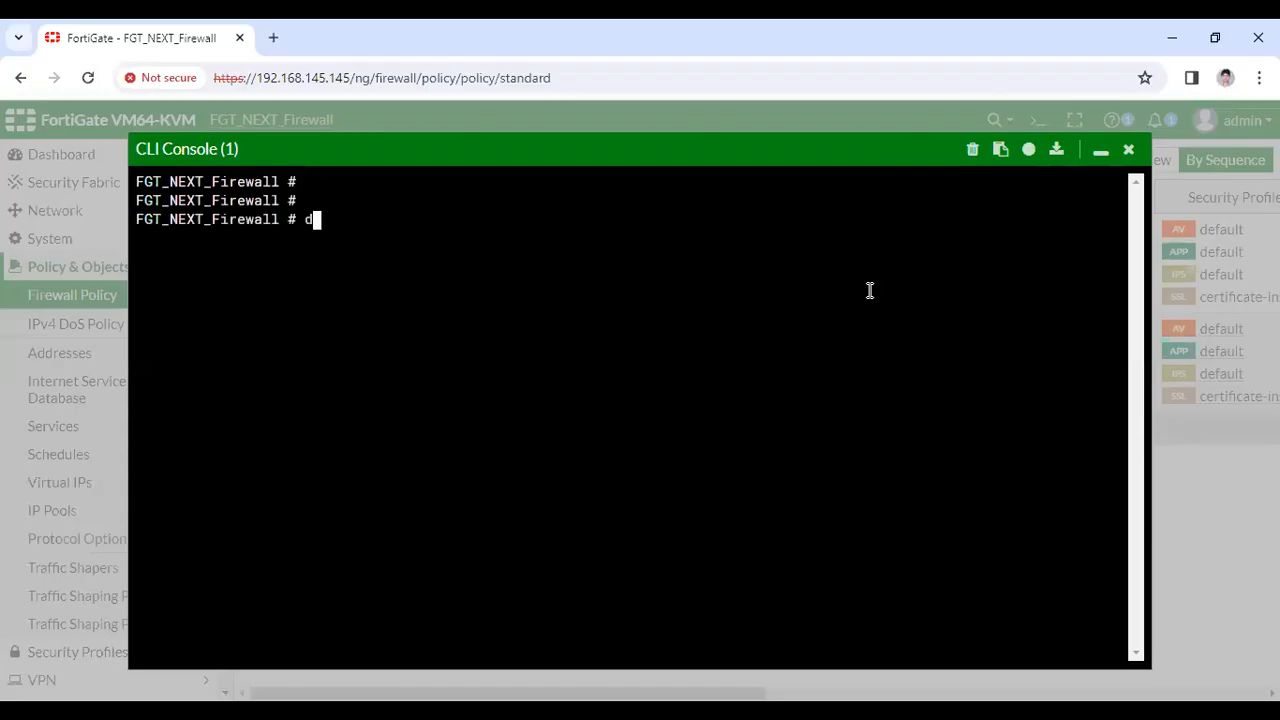
key(Tab)
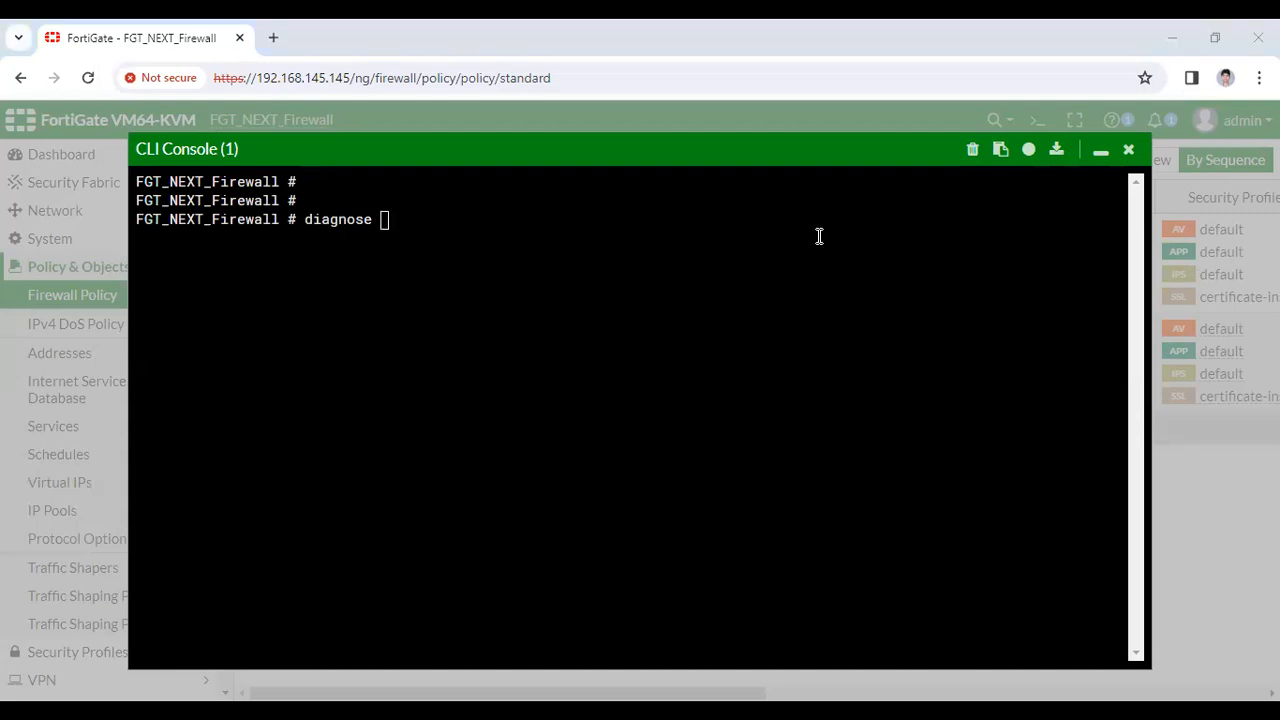
key(alt+Tab)
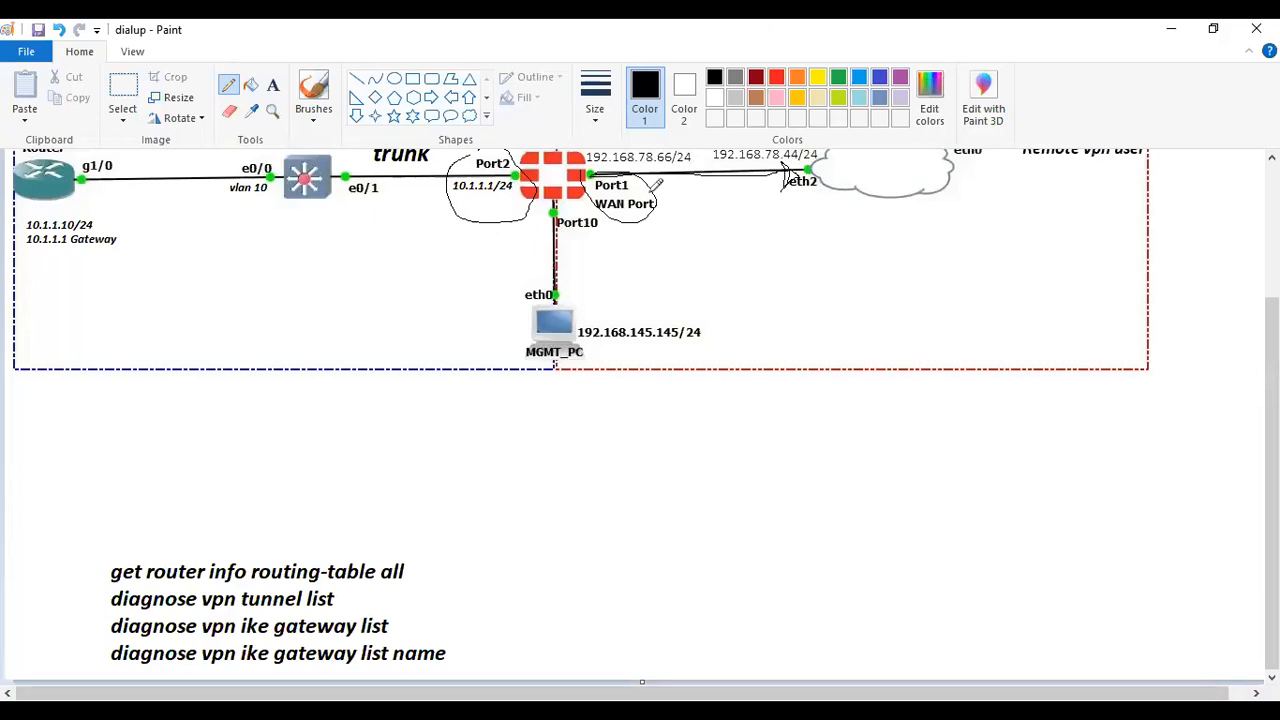
key(alt+Tab)
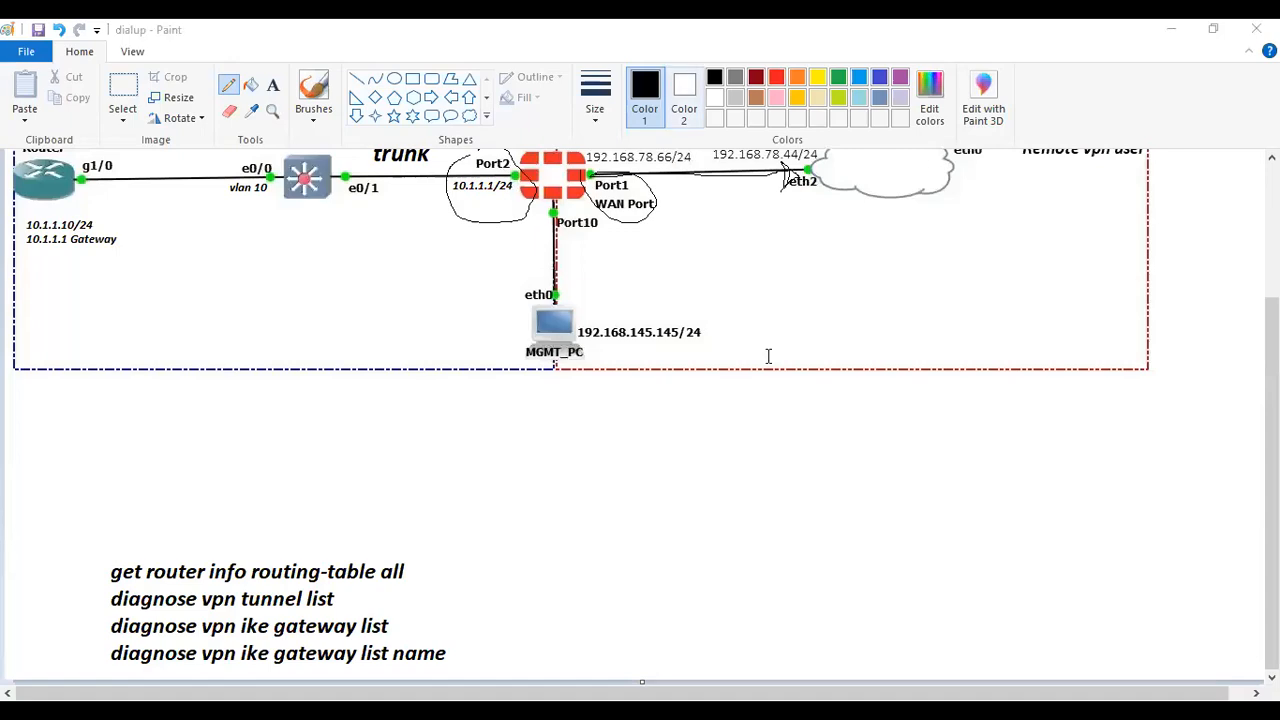
key(alt+Tab)
key(BackSpace)
key(BackSpace)
key(BackSpace)
key(BackSpace)
key(BackSpace)
key(BackSpace)
key(BackSpace)
key(BackSpace)
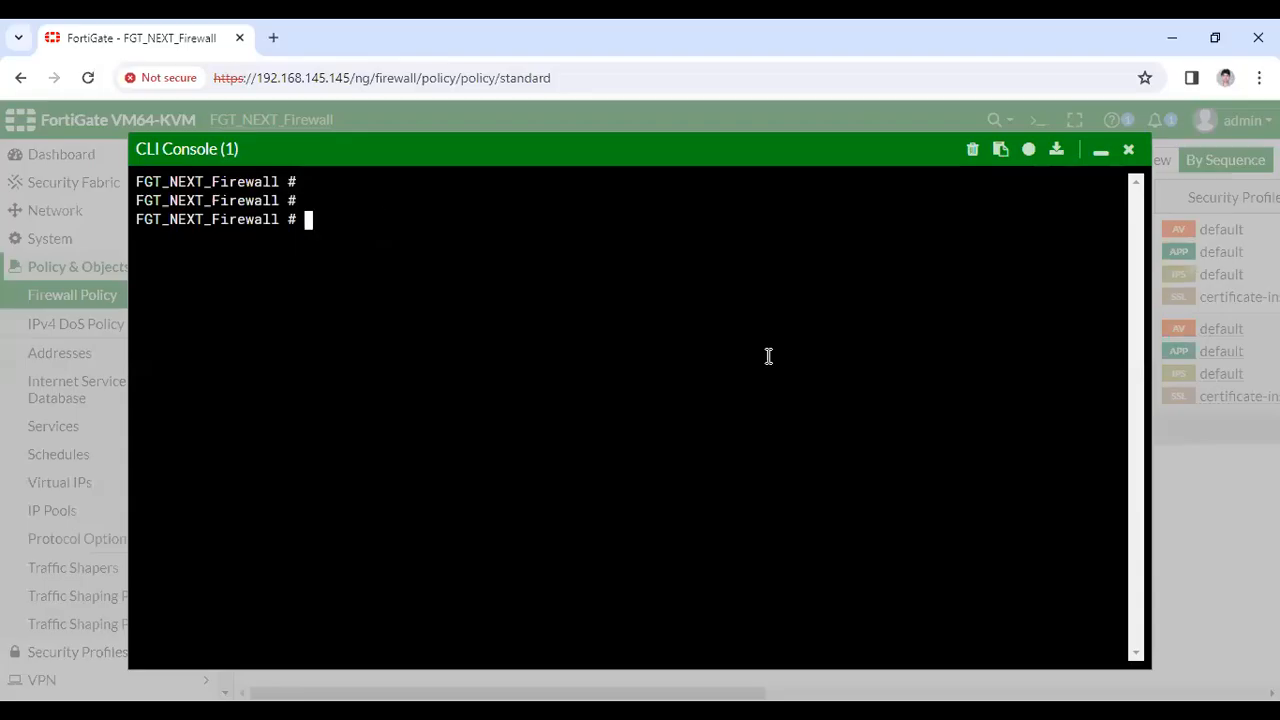
Run 'get router info routing-table all' to show the default route and 10.1.1.0/24 on vlan10
text(get router inof)
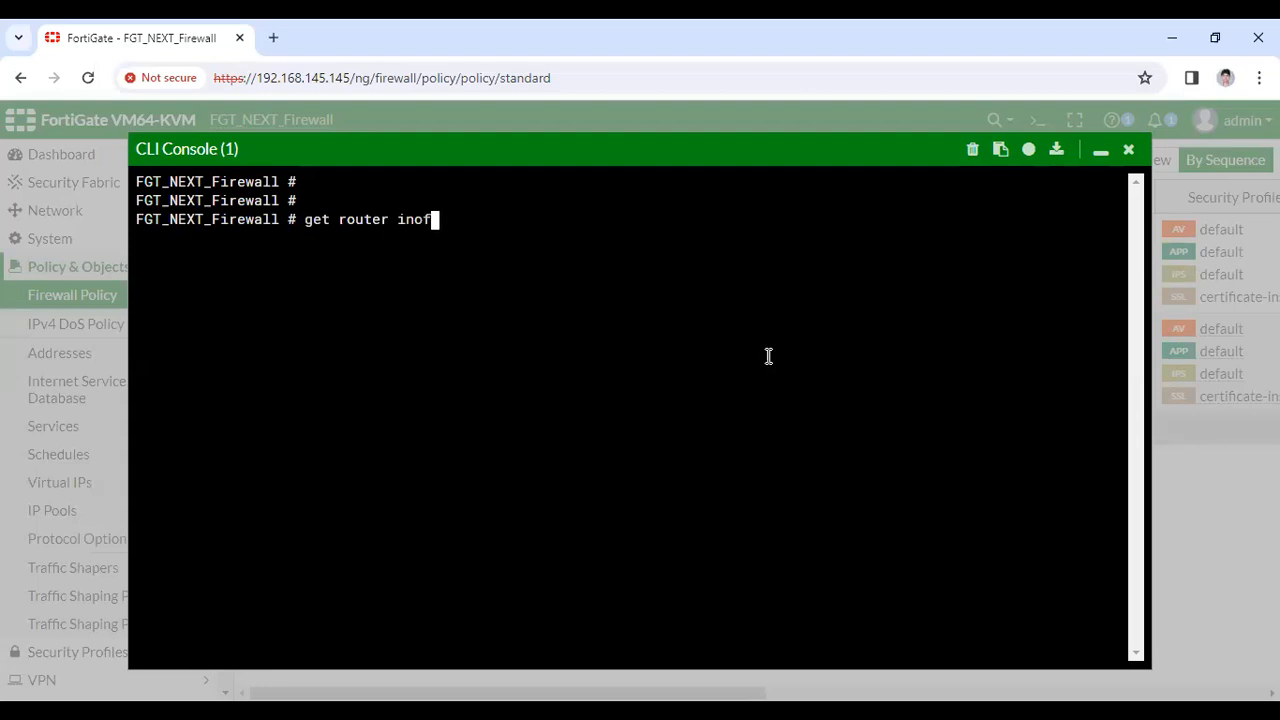
text( rout)
key(BackSpace)
key(BackSpace)
key(BackSpace)
key(BackSpace)
key(BackSpace)
key(BackSpace)
key(BackSpace)
text(fo routing-table all)
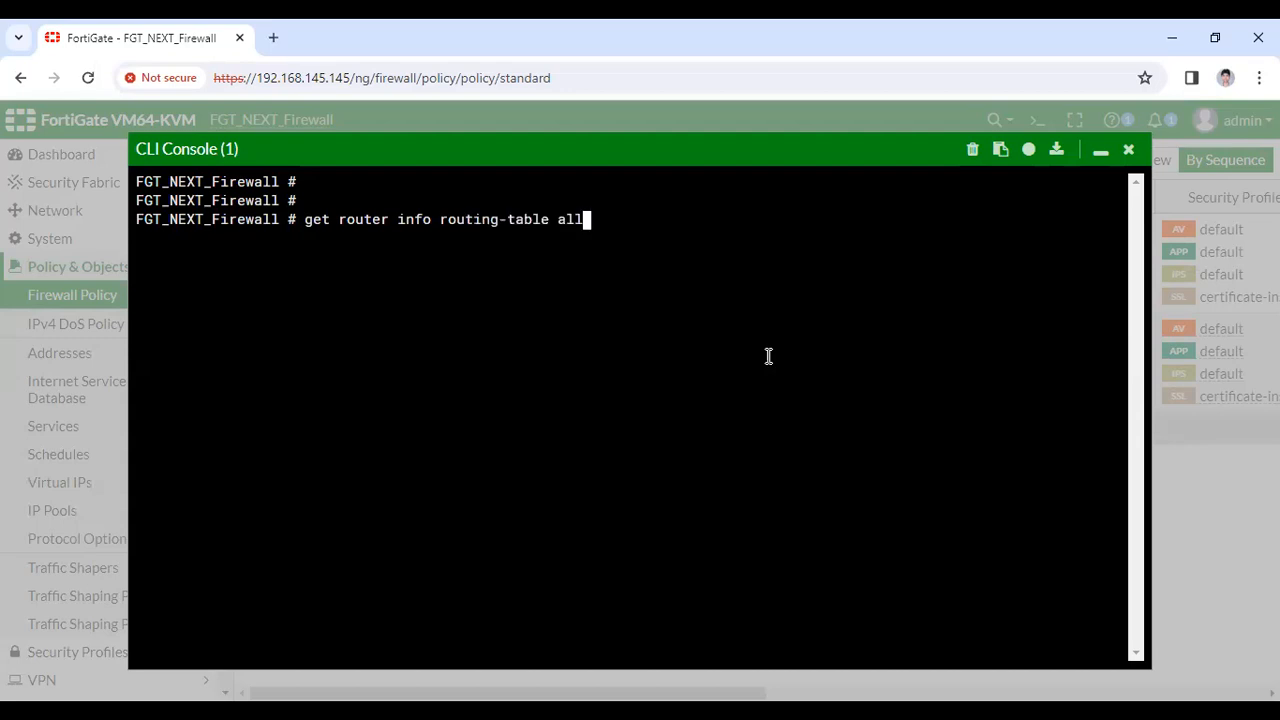
key(Return)
key(Return)
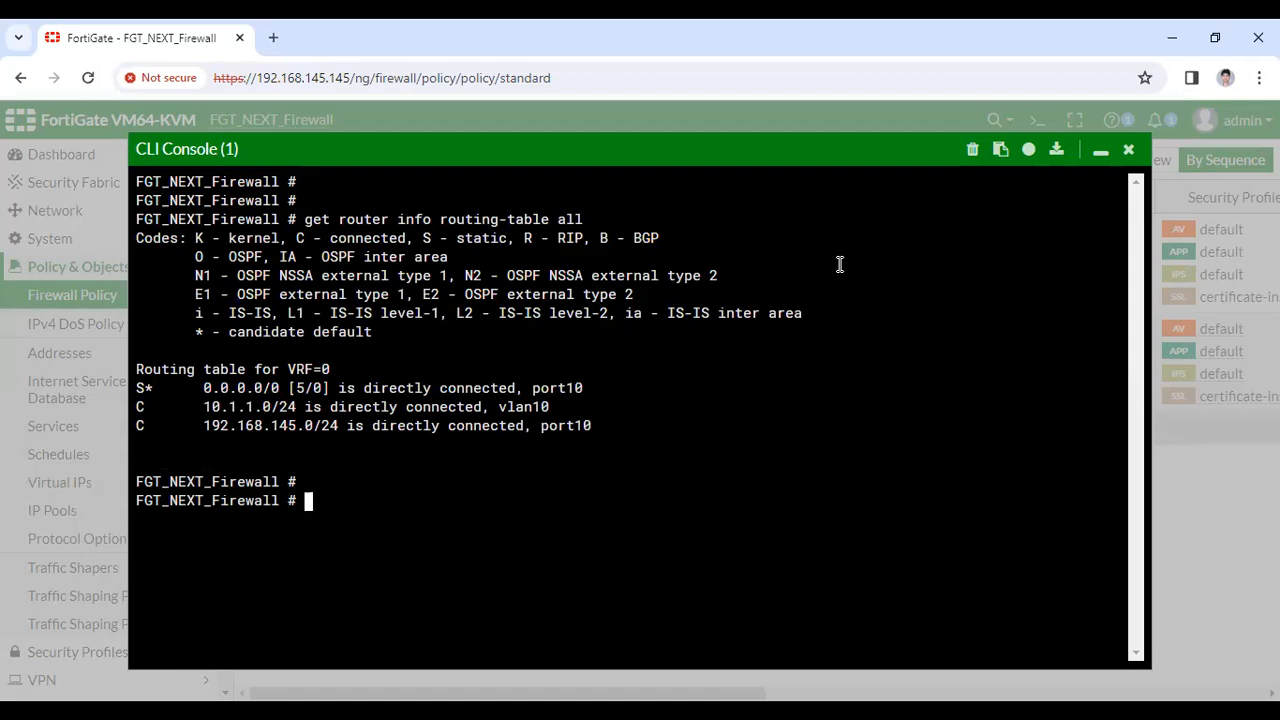
click(1100, 151)
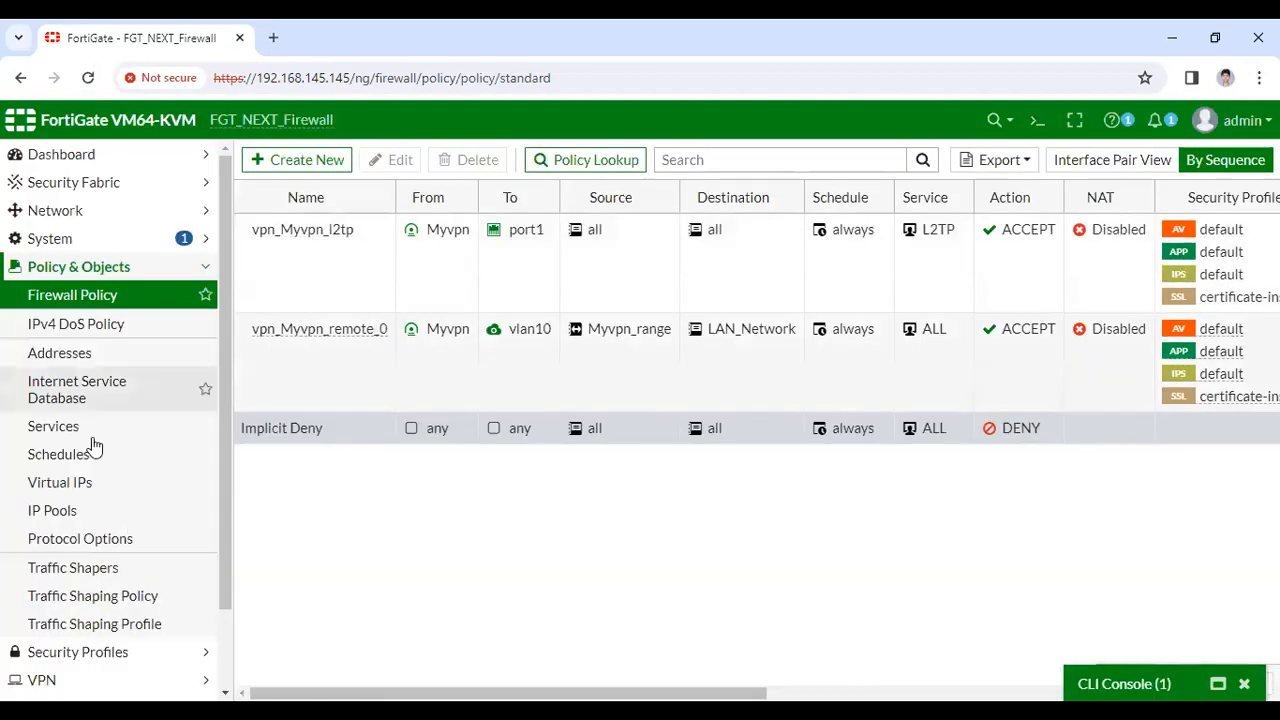
Review the inactive Myvpn tunnel's settings without saving, then open the Local Traffic log
click(86, 268)
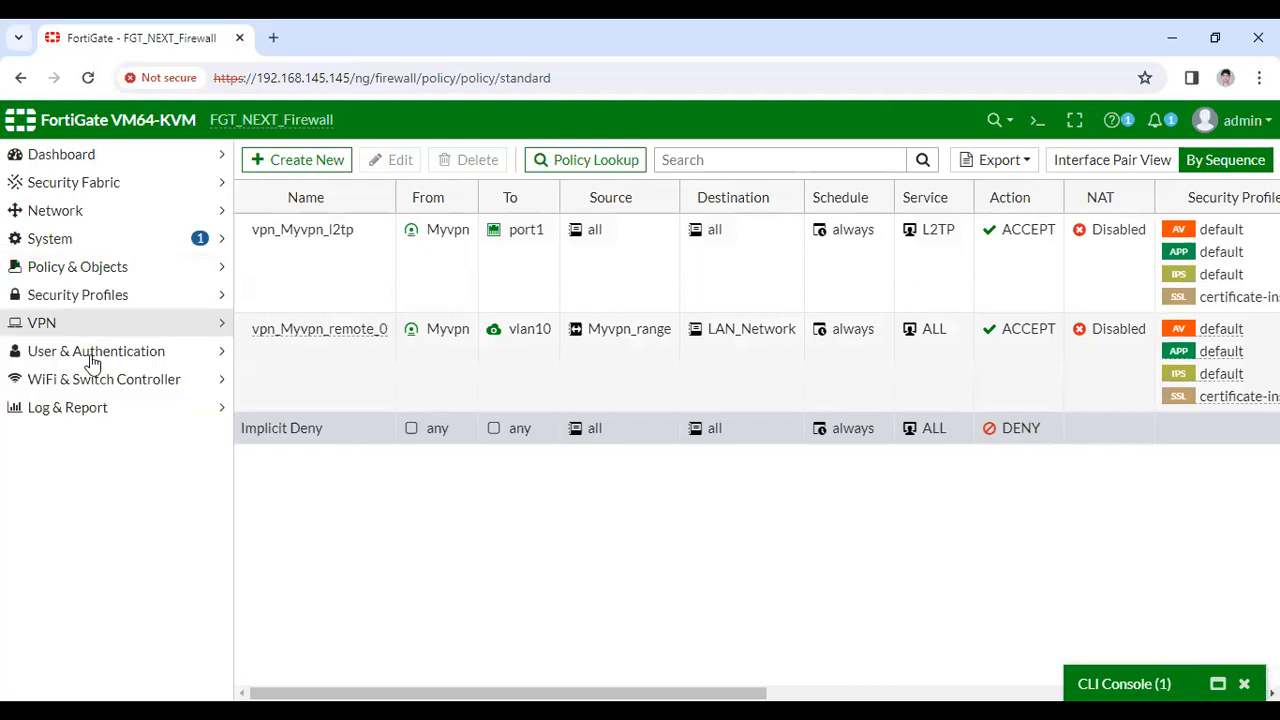
click(88, 324)
click(95, 382)
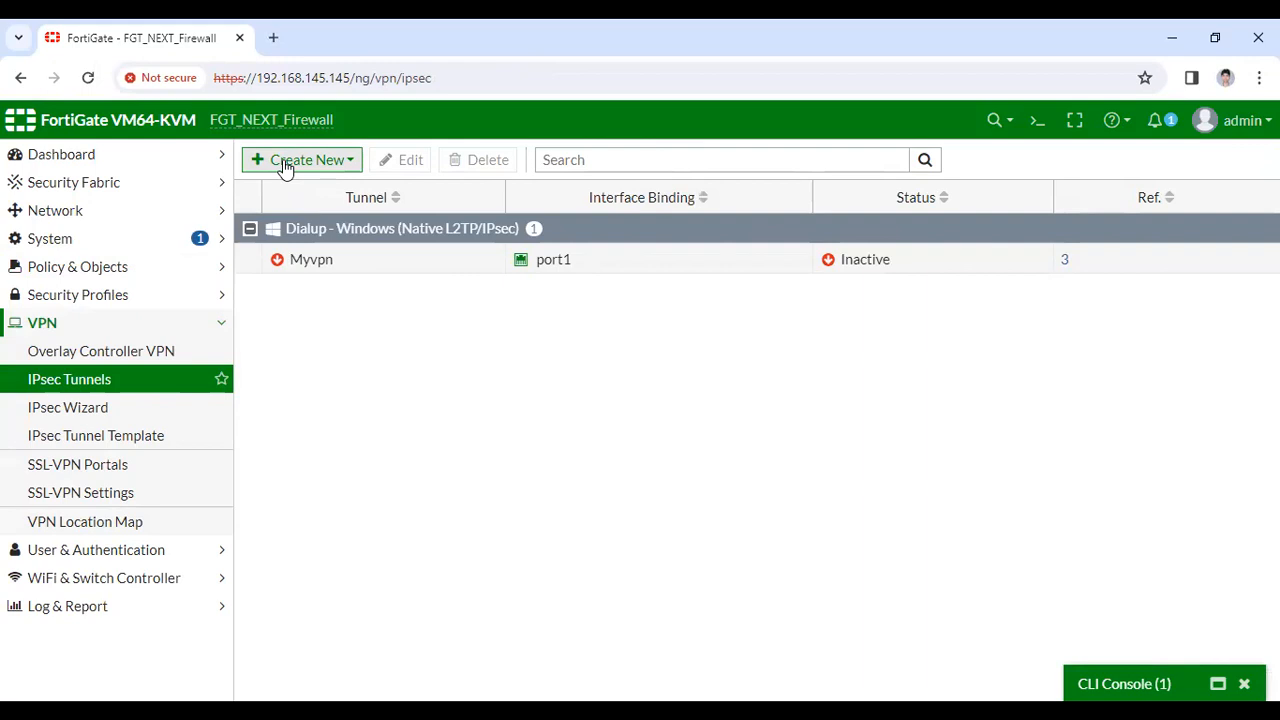
click(319, 267)
double_click(314, 268)
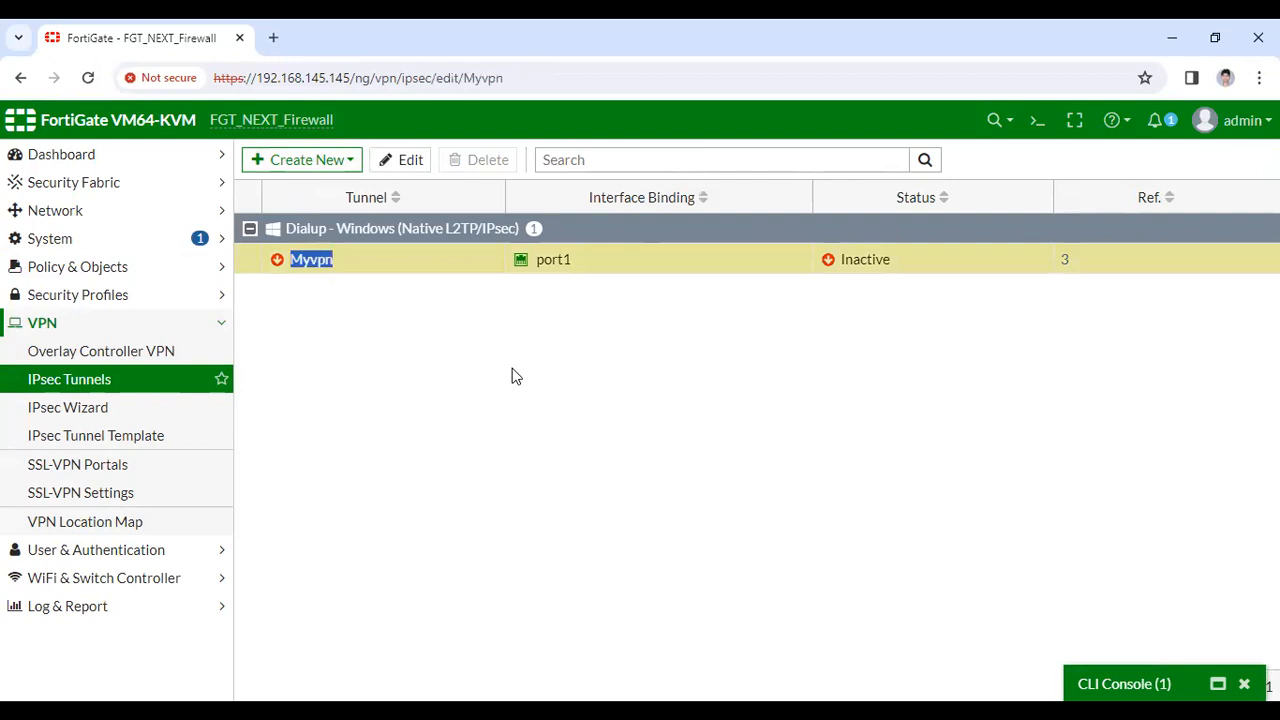
click(120, 386)
click(720, 217)
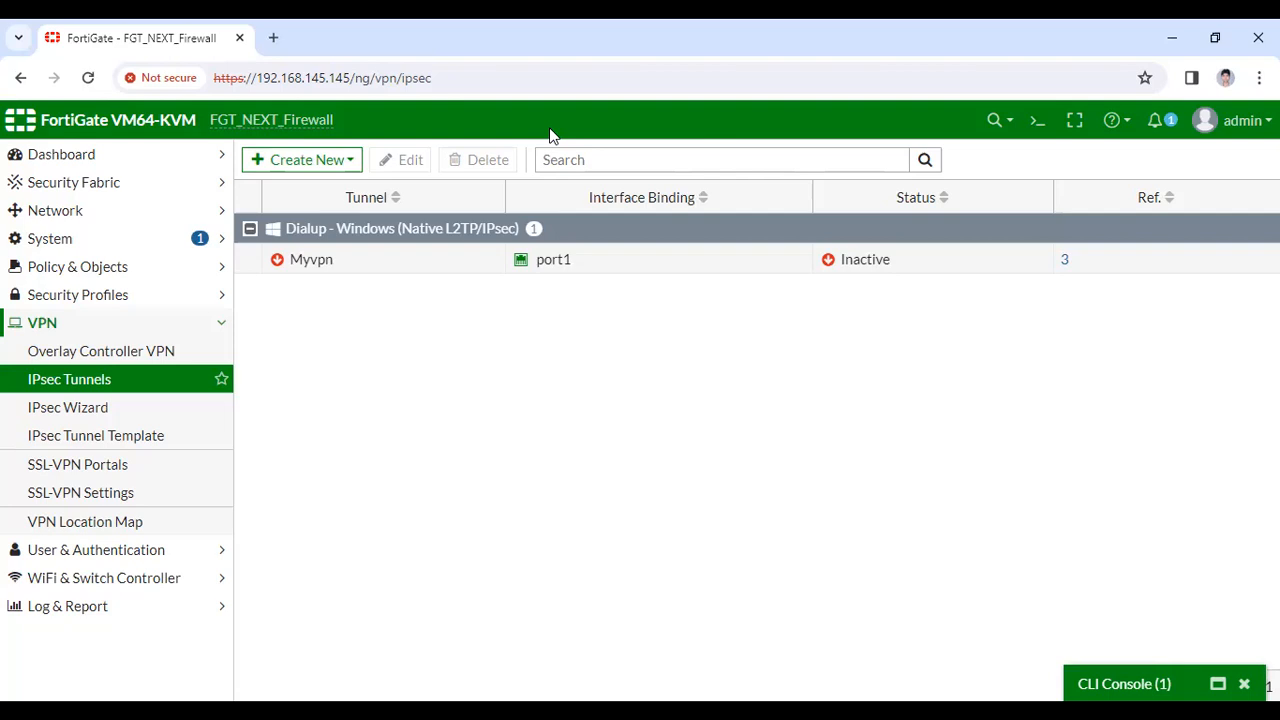
click(166, 605)
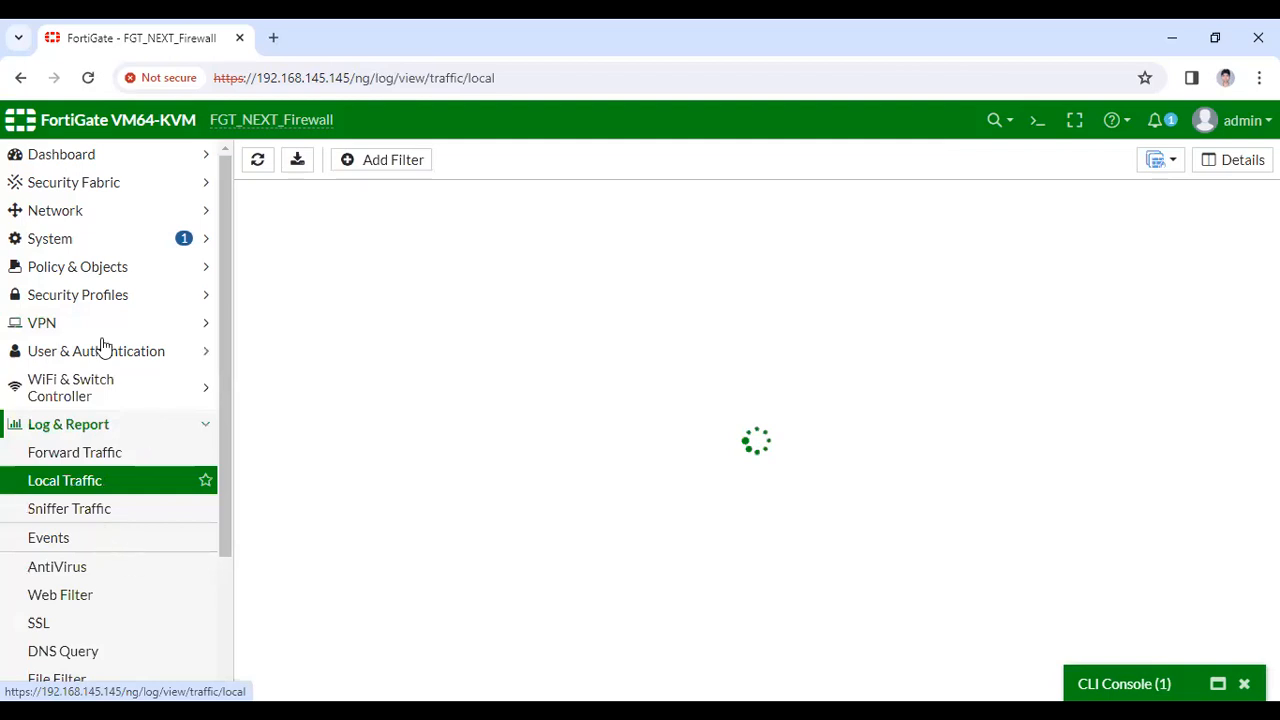
Return to Firewall Policy and restore the CLI Console showing the routing table
click(117, 270)
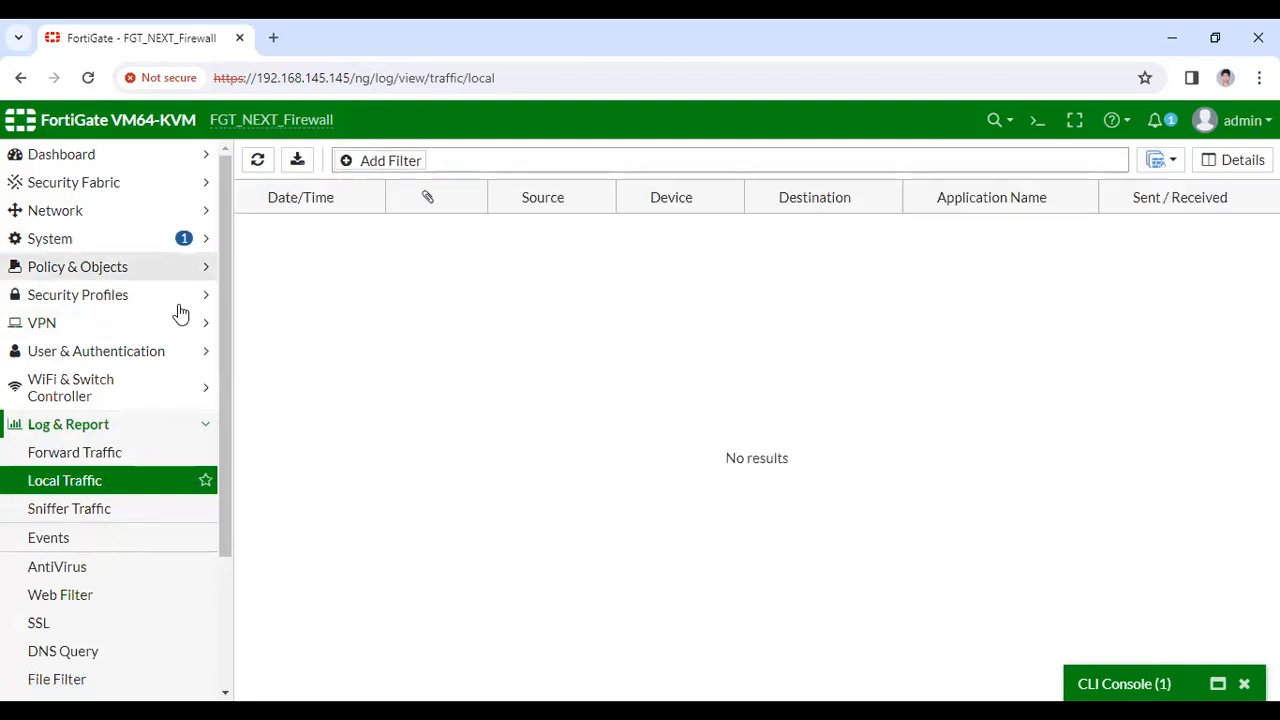
click(1218, 684)
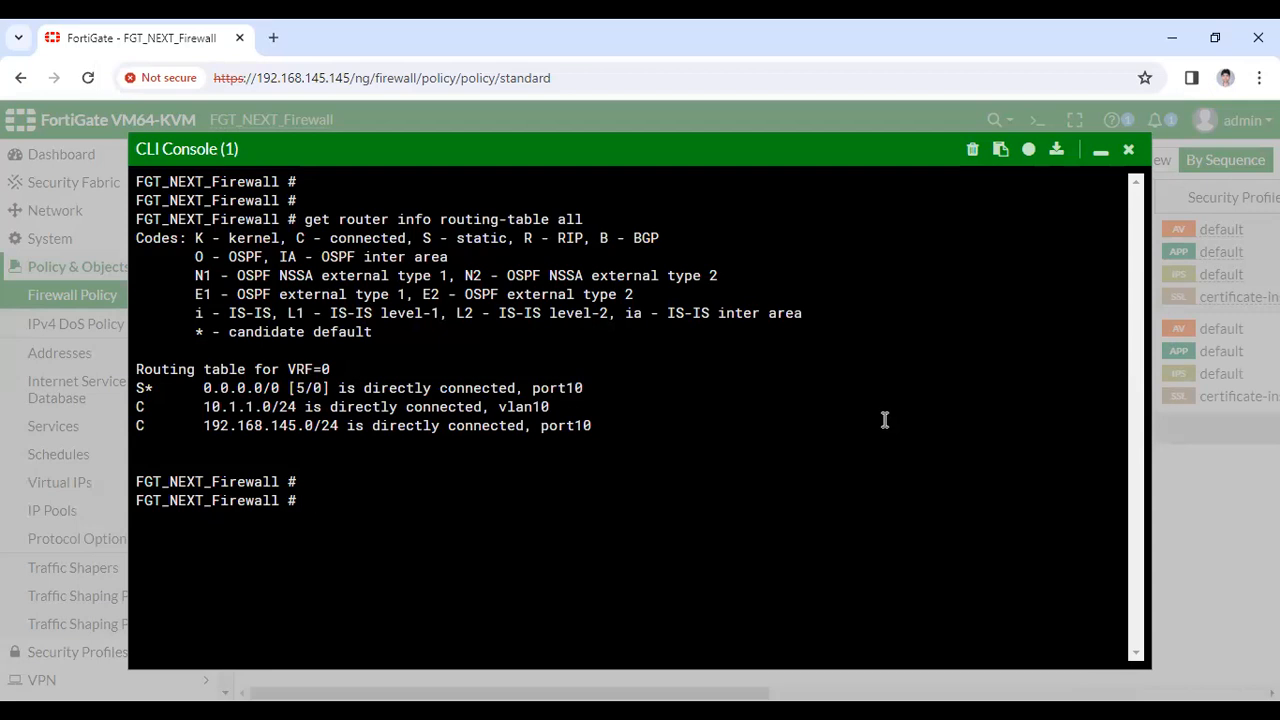
Run 'diagnose vpn ipsec status' to check the IPsec status counters
text(diagnose vpn)
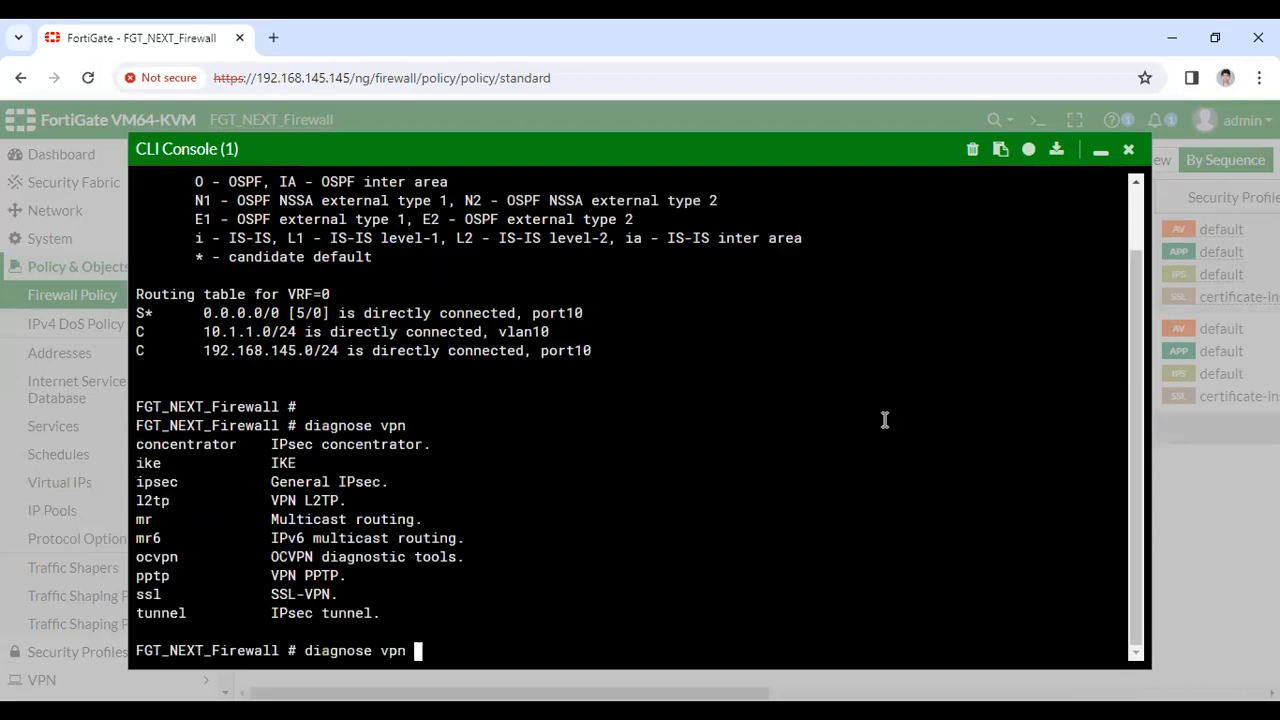
text(ipsec lis)
key(Return)
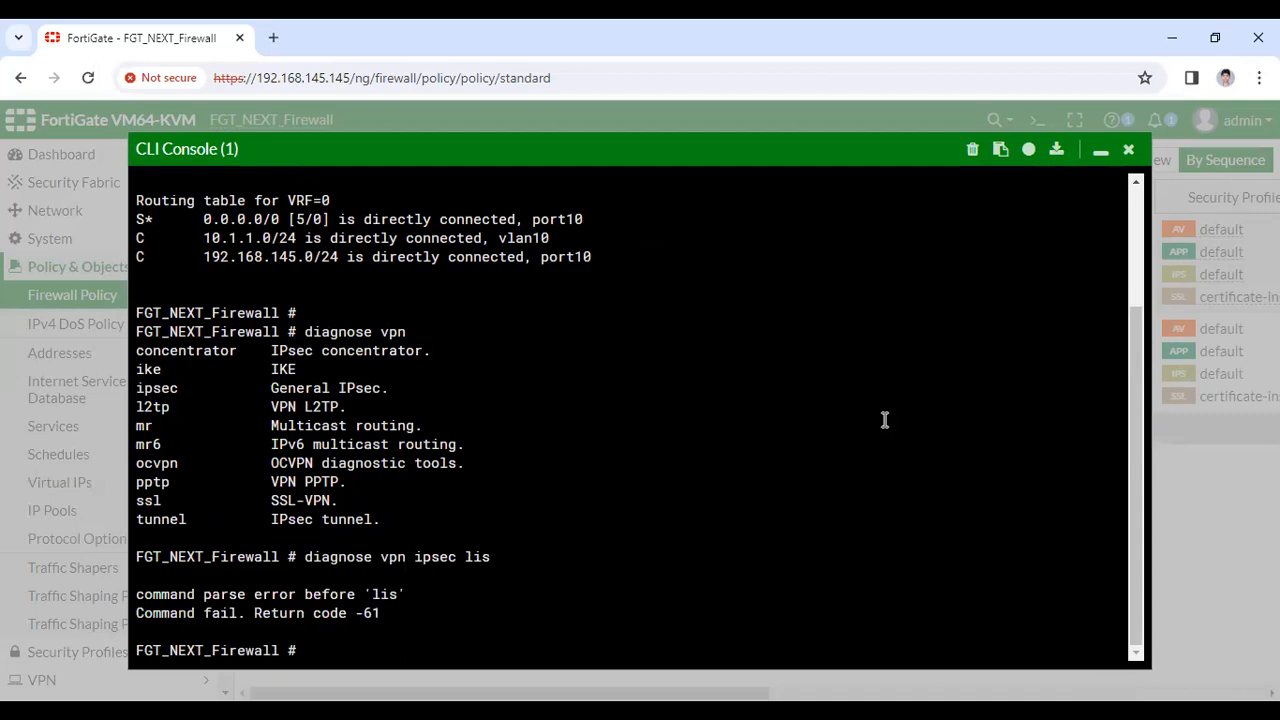
key(Up)
key(BackSpace)
key(BackSpace)
key(BackSpace)
key(question)
text(sta)
key(Return)
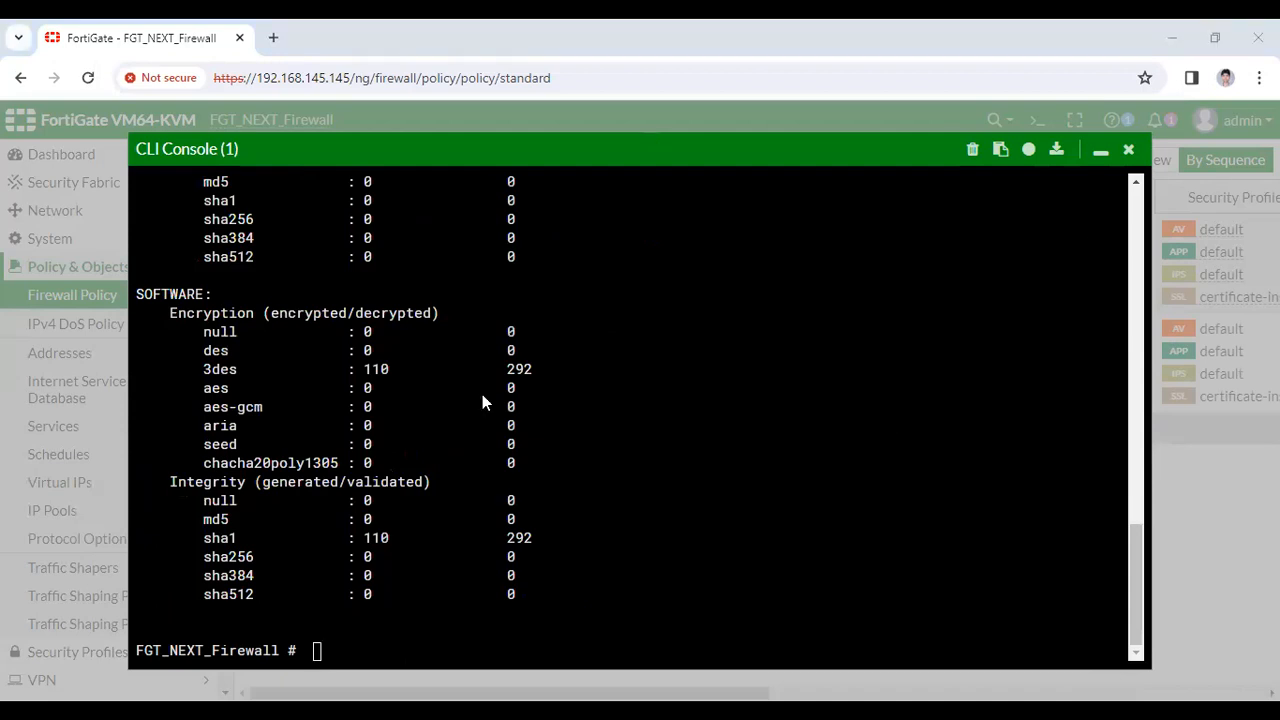
key(Return)
key(Return)
key(Return)
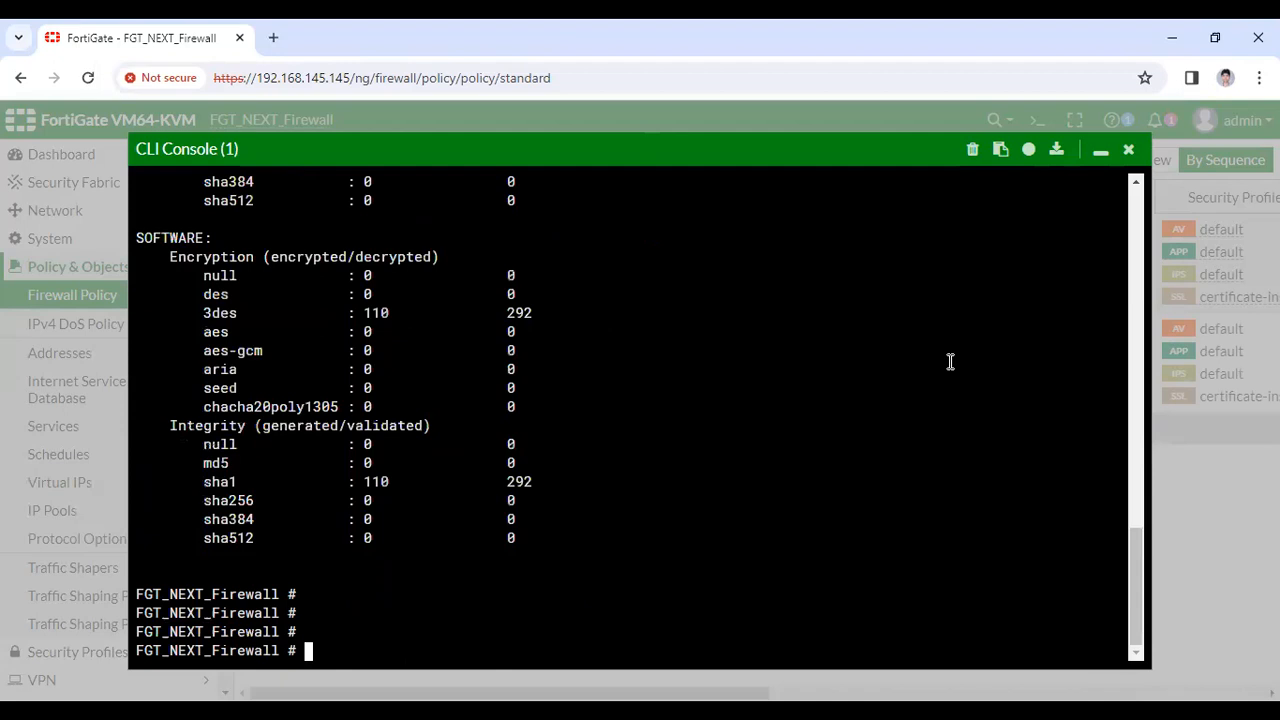
key(Return)
key(Return)
key(Return)
key(Return)
key(Return)
key(Return)
Ping 8.8.8.8 from the firewall (2 of 5 replies, 60% loss) and minimize the CLI Console
text(diagnose vpn ipsec status)
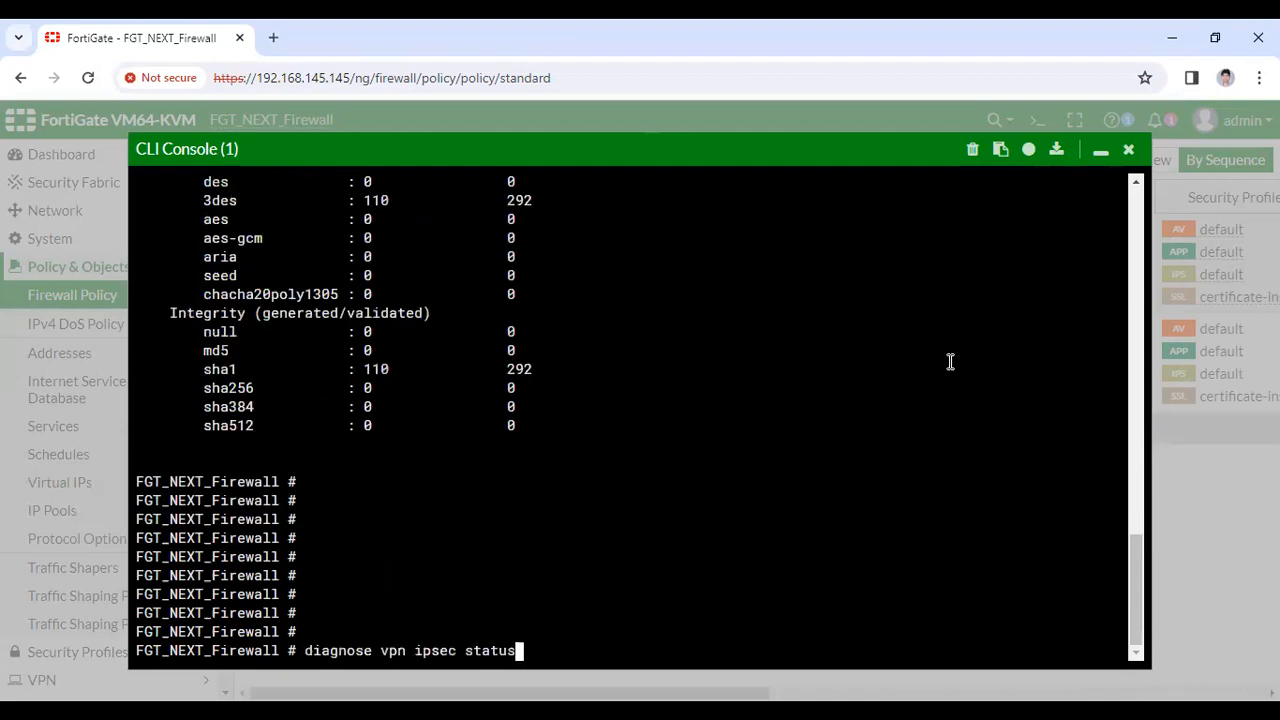
key(BackSpace)
key(BackSpace)
key(BackSpace)
key(BackSpace)
key(BackSpace)
key(BackSpace)
text(lis)
key(BackSpace)
key(BackSpace)
key(BackSpace)
key(BackSpace)
key(BackSpace)
key(BackSpace)
key(BackSpace)
key(BackSpace)
key(BackSpace)
key(BackSpace)
key(BackSpace)
key(BackSpace)
key(BackSpace)
key(BackSpace)
key(BackSpace)
key(BackSpace)
key(BackSpace)
key(BackSpace)
key(BackSpace)
key(BackSpace)
key(BackSpace)
key(BackSpace)
text(e)
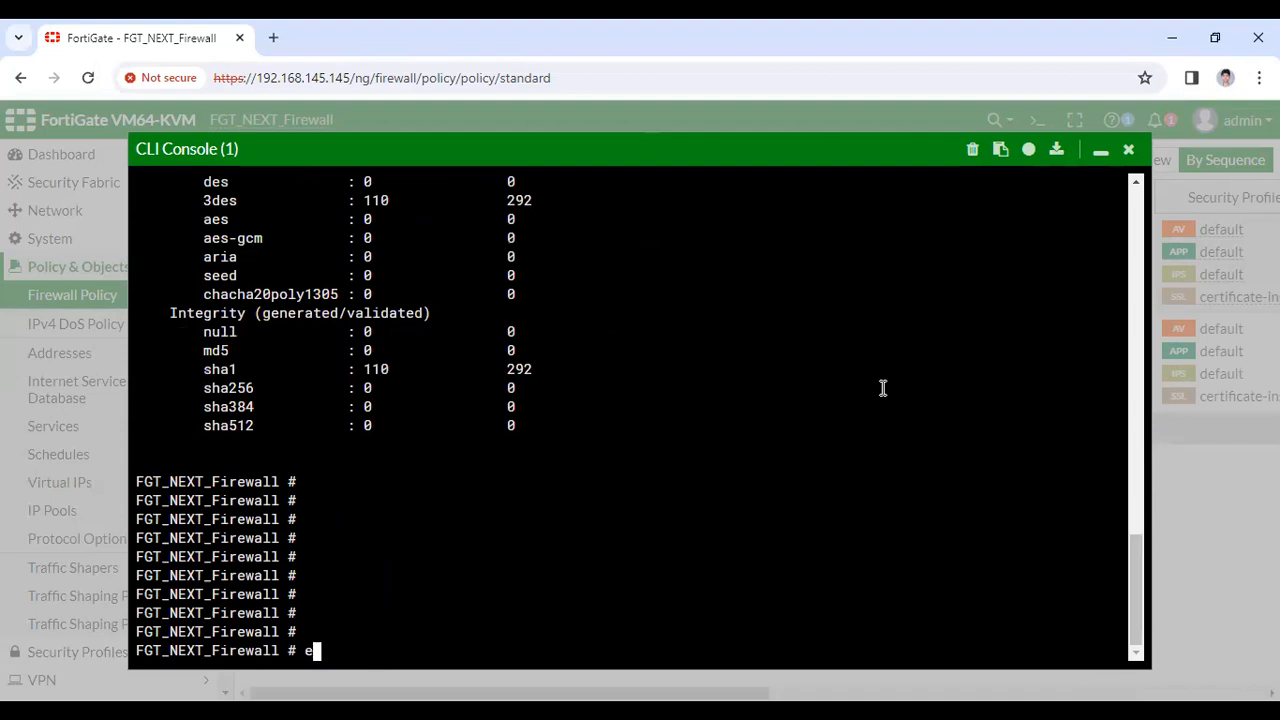
text(xecute ping 8.8.)
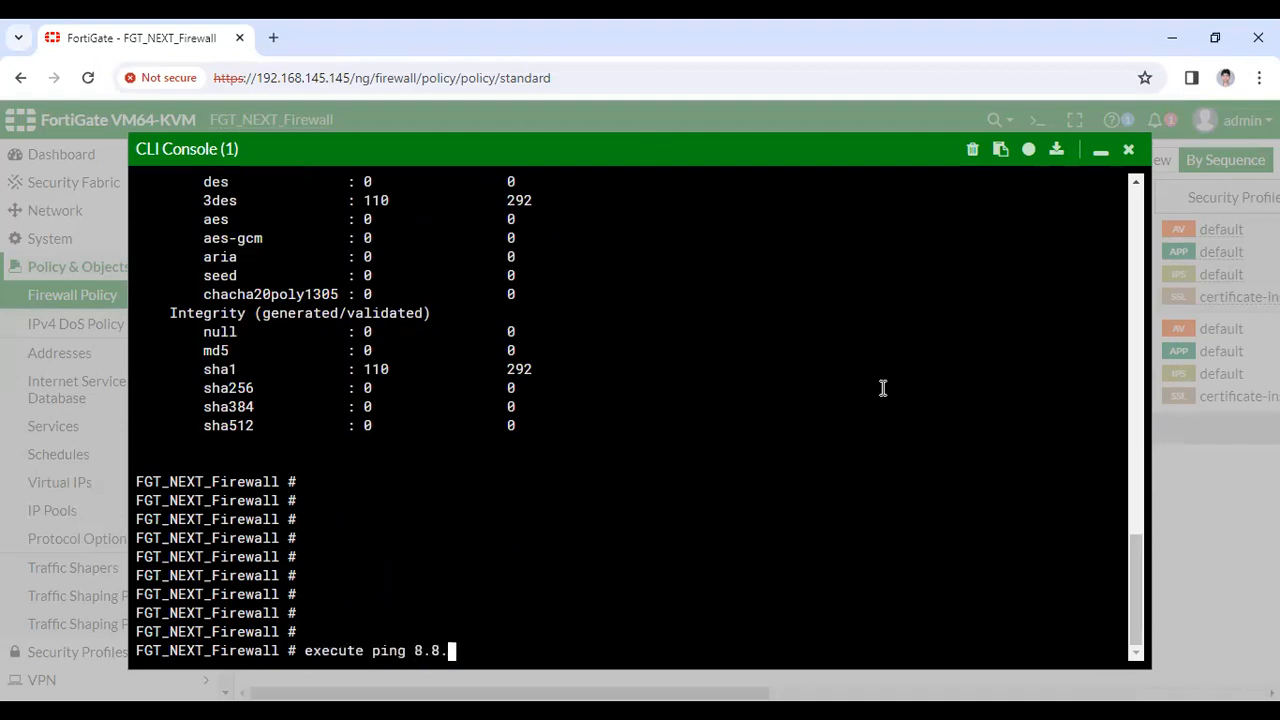
text(8.8)
key(Return)
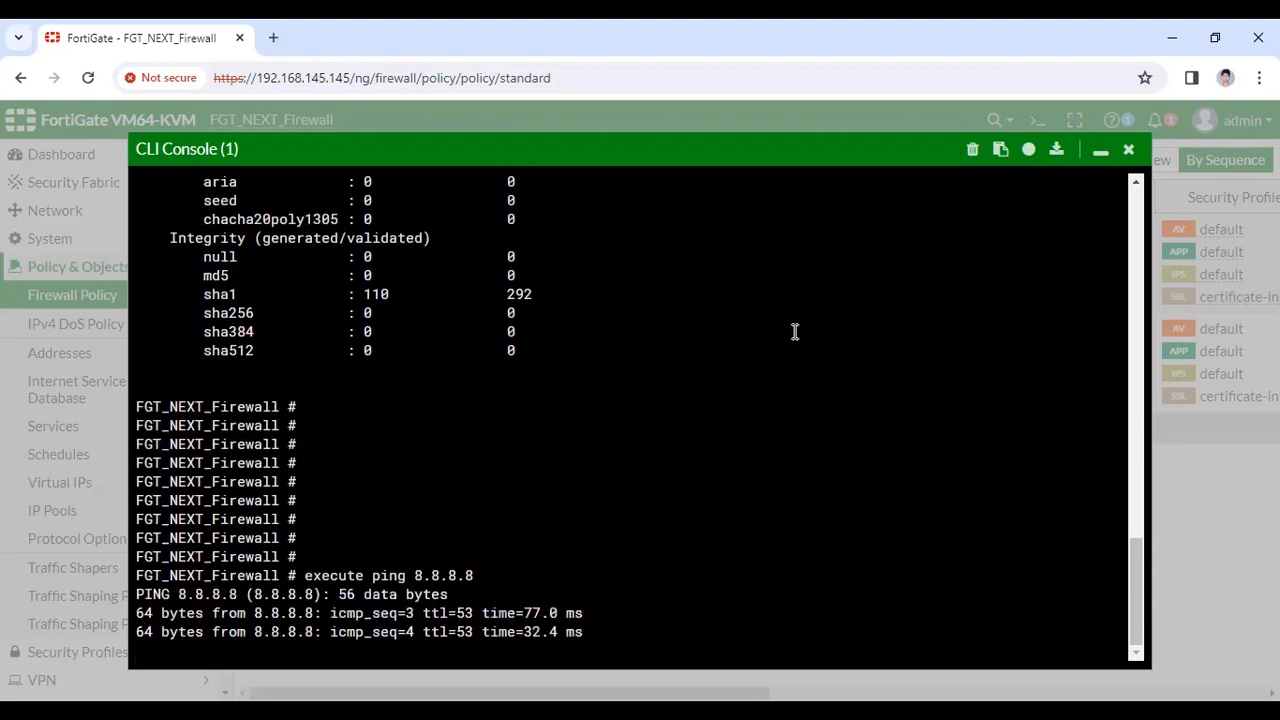
key(ctrl+c)
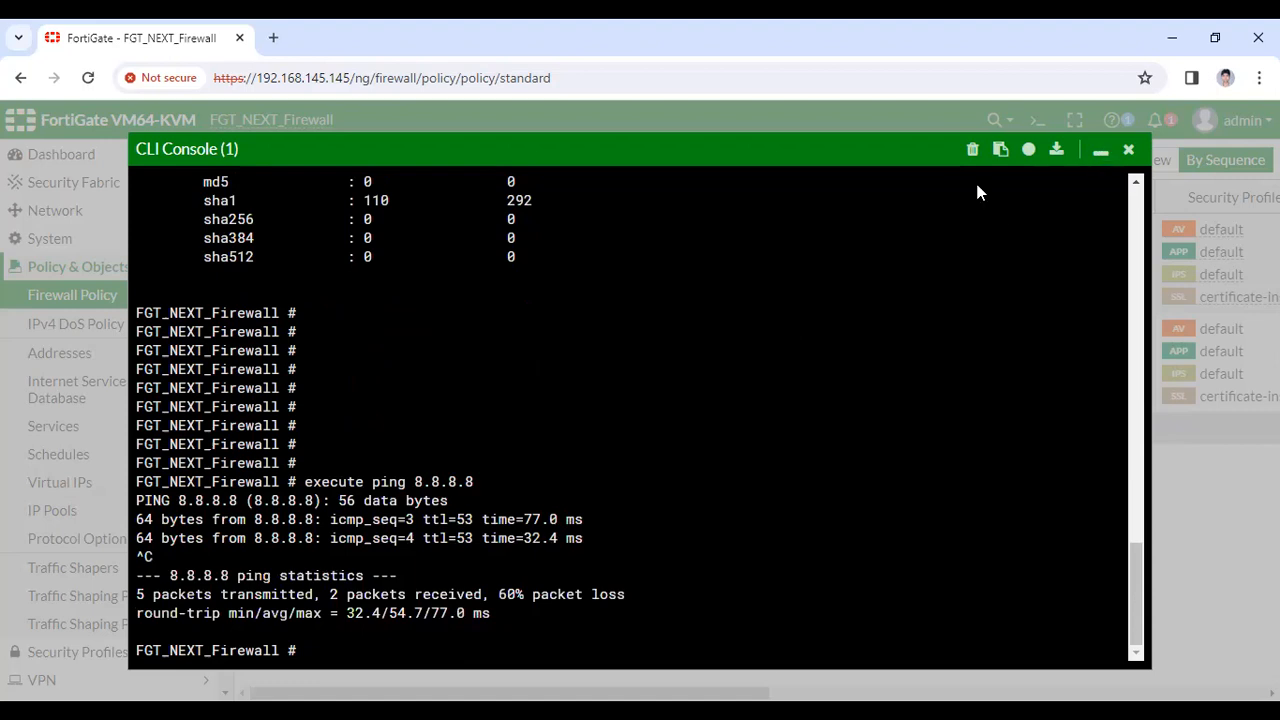
click(1100, 150)
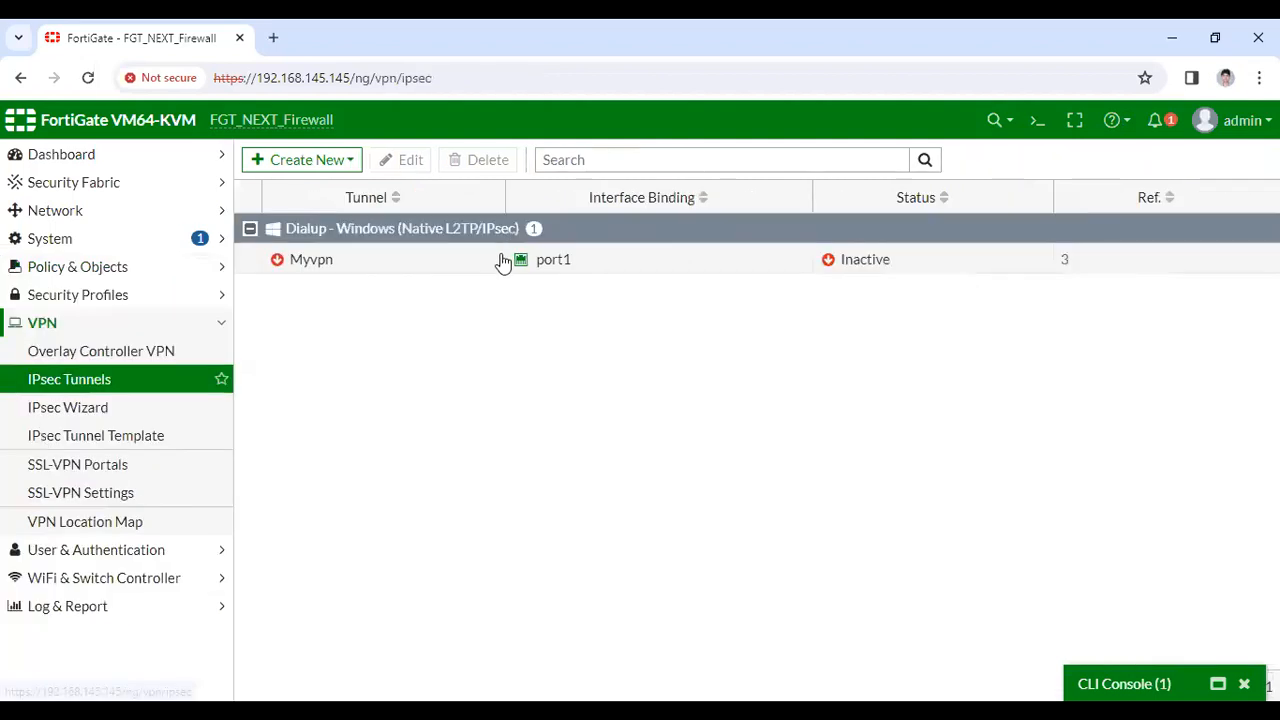
Open the Myvpn tunnel's settings, cancel without saving, and restore the CLI Console
right_click(394, 262)
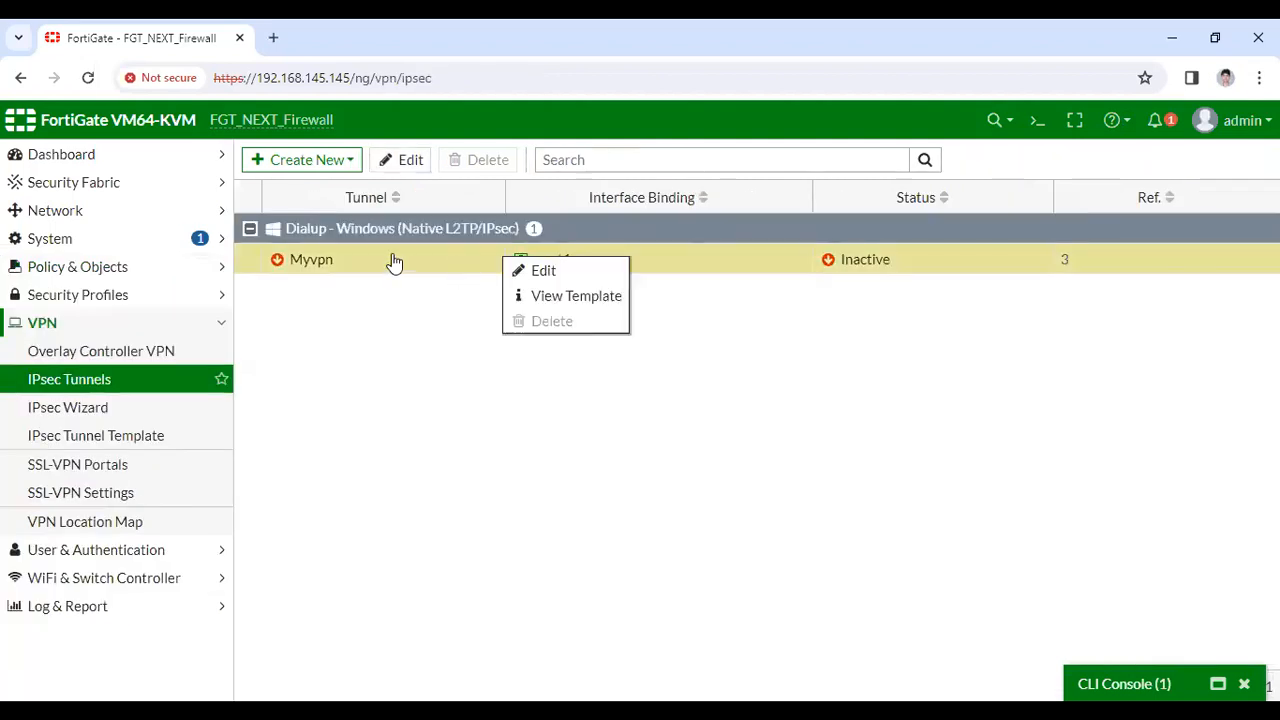
double_click(392, 258)
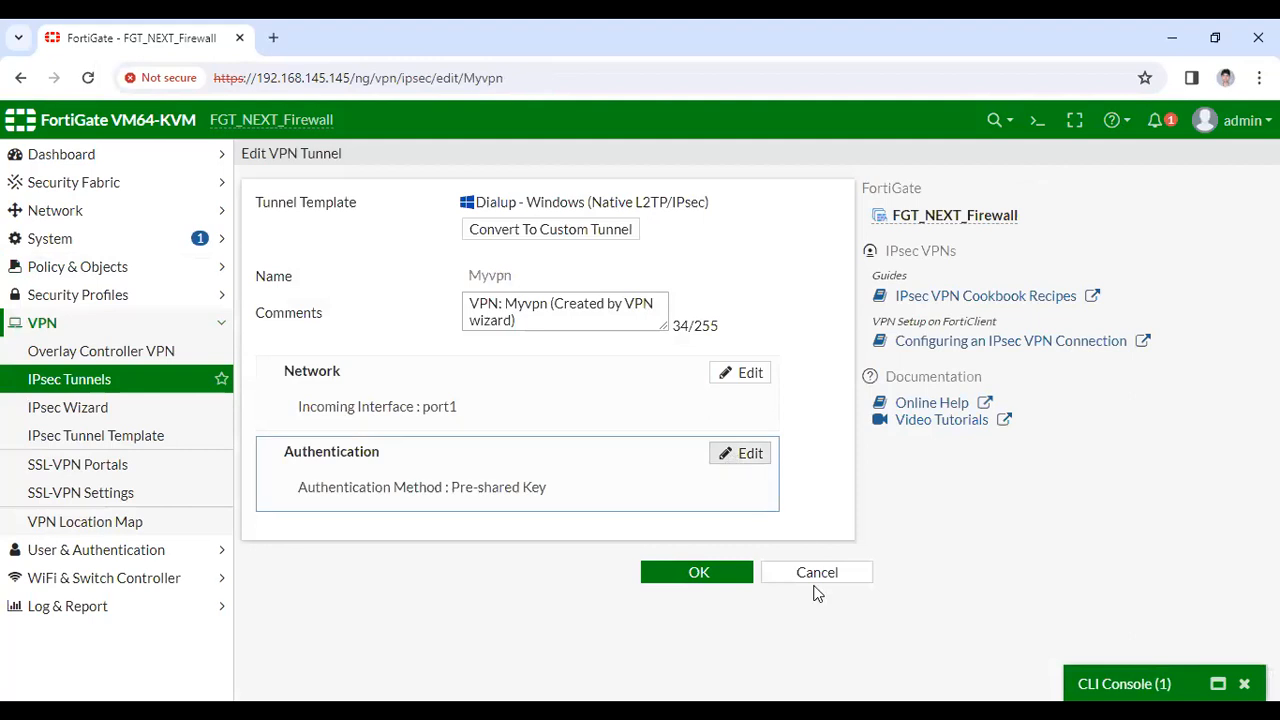
click(815, 576)
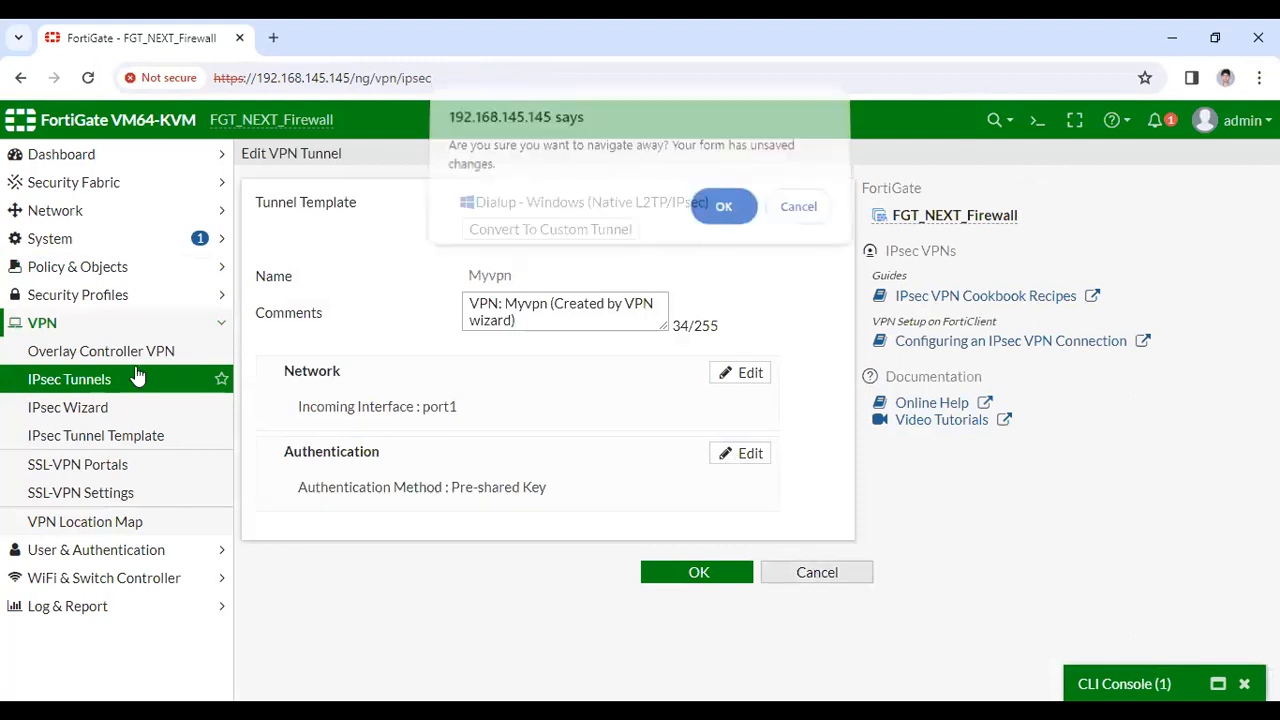
key(Return)
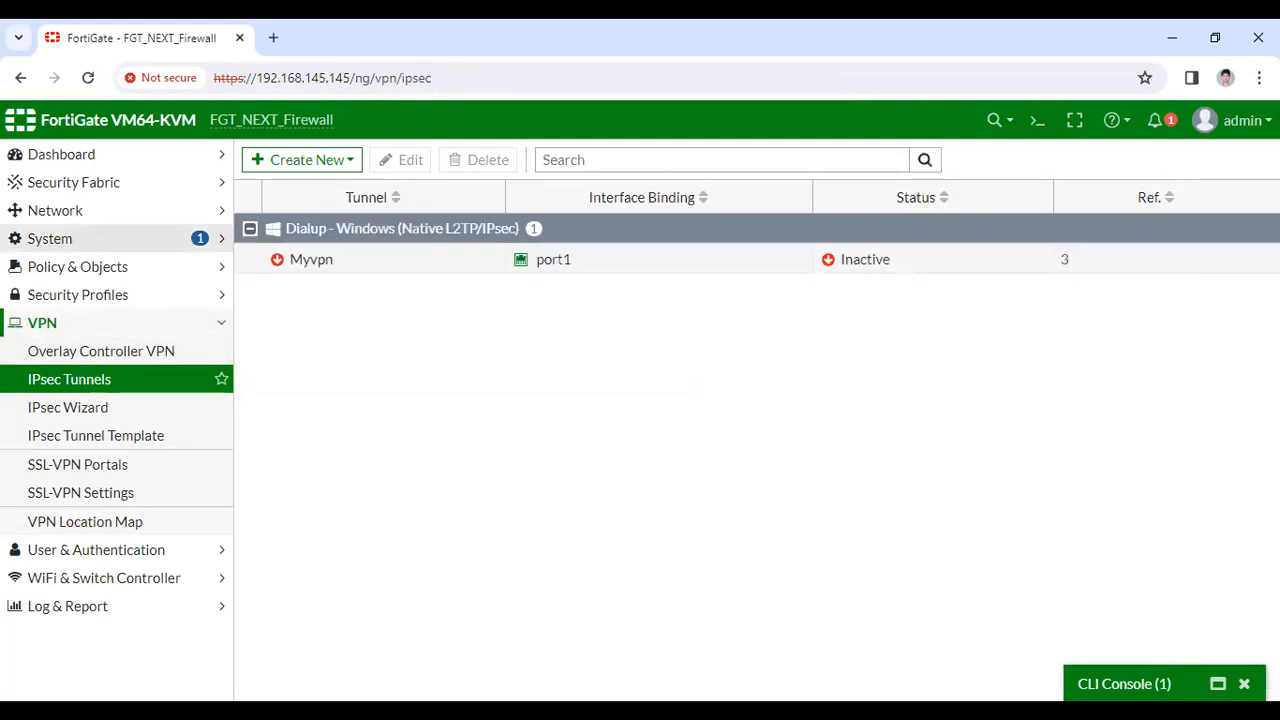
click(1226, 683)
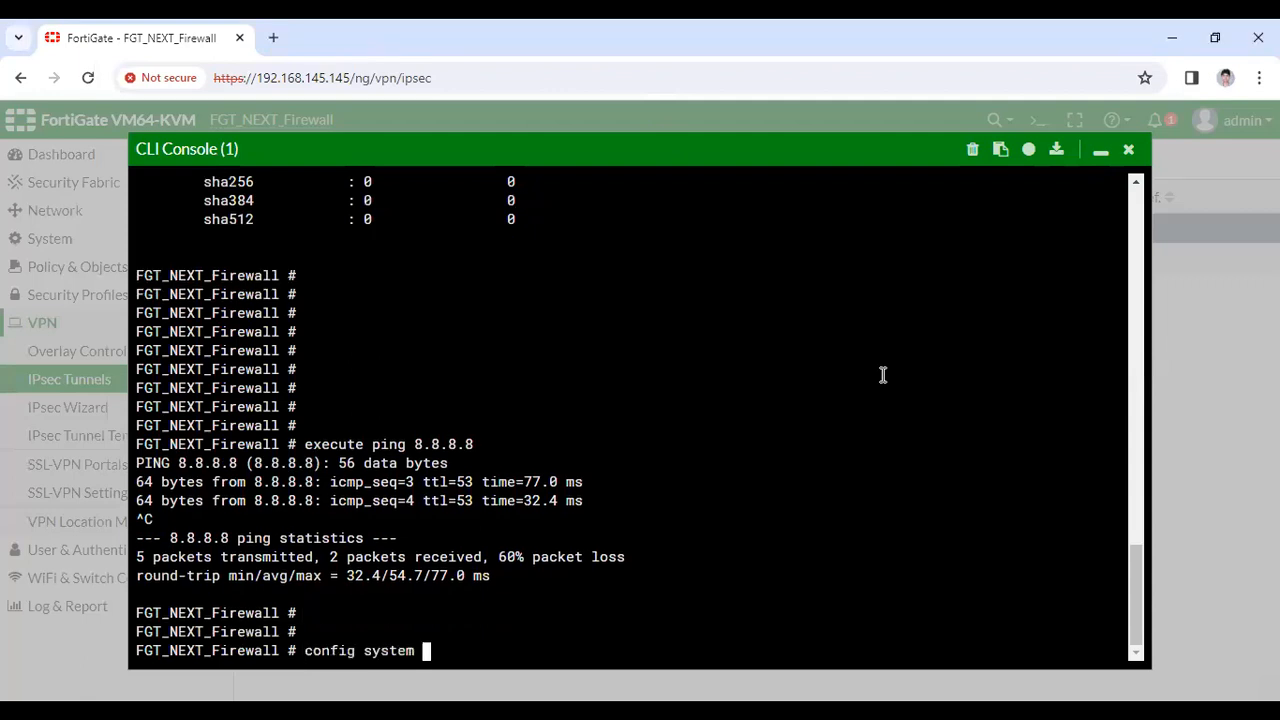
Open port1 under config system interface and list the fields that can be unset
text(interface)
key(Return)
text(edit port)
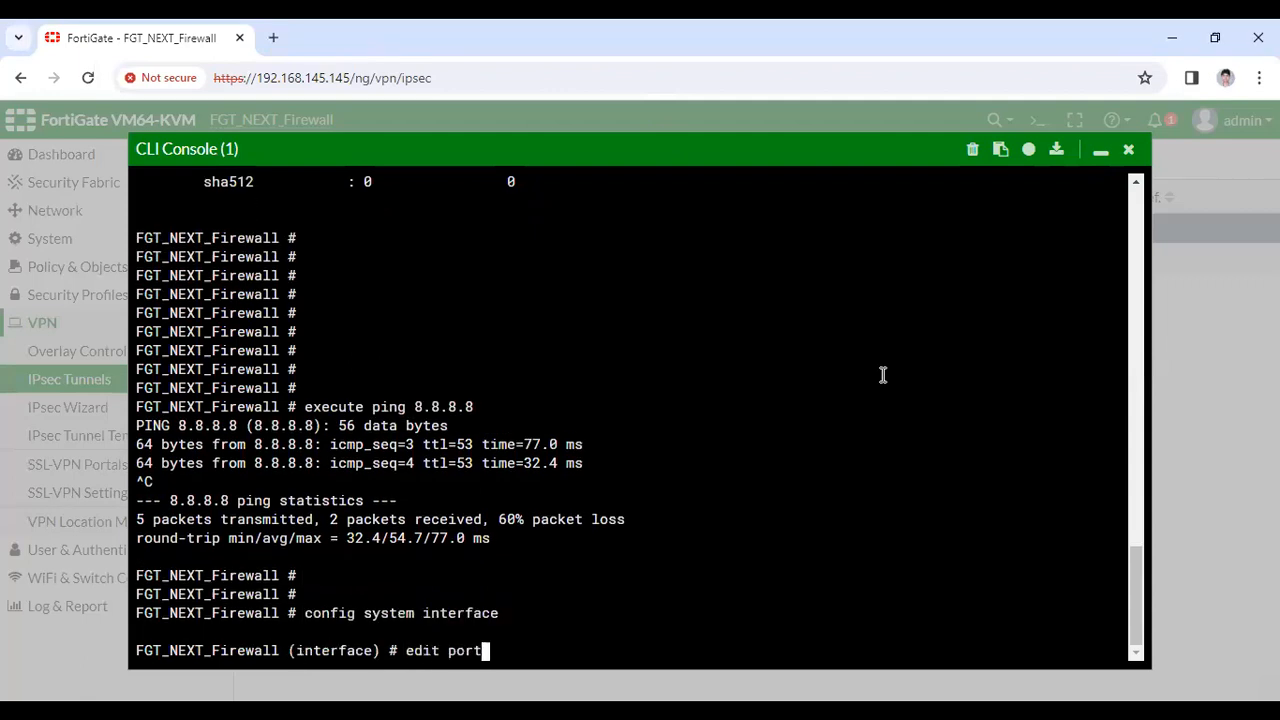
text(1)
key(Return)
text(s)
key(BackSpace)
text(set)
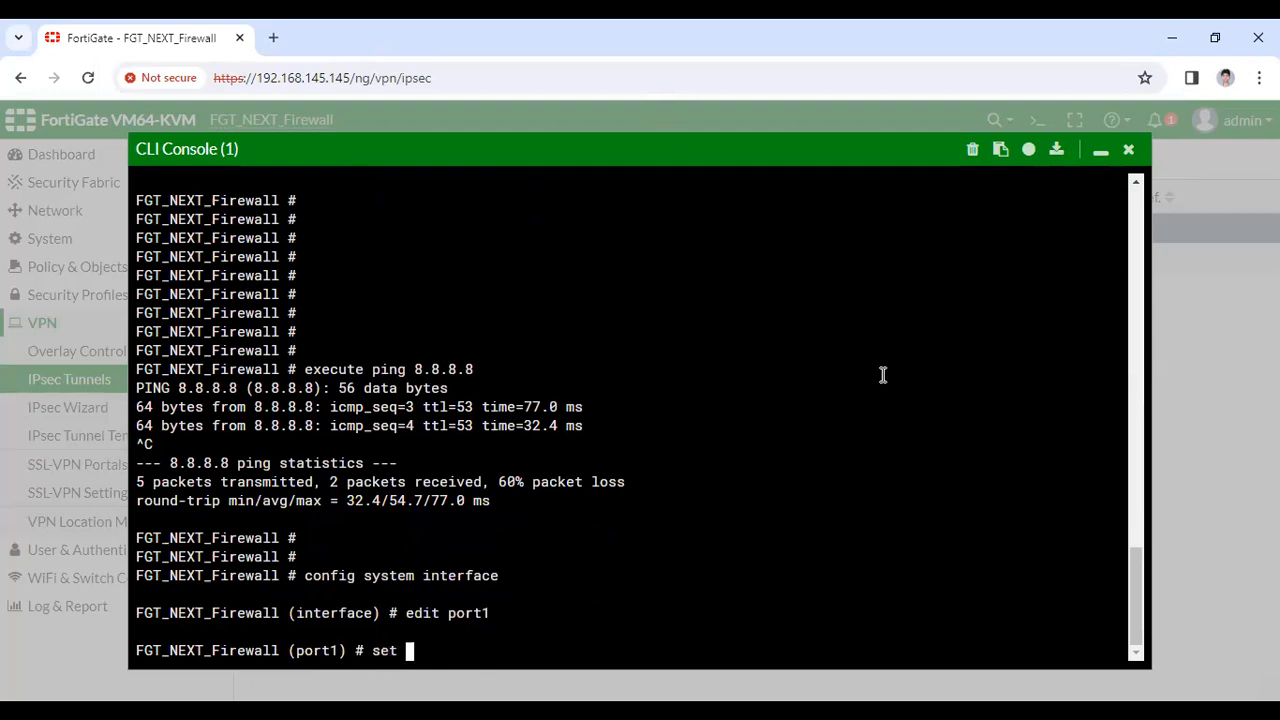
key(BackSpace)
key(BackSpace)
key(BackSpace)
key(BackSpace)
text(set)
key(BackSpace)
key(BackSpace)
key(BackSpace)
text(unset)
key(question)
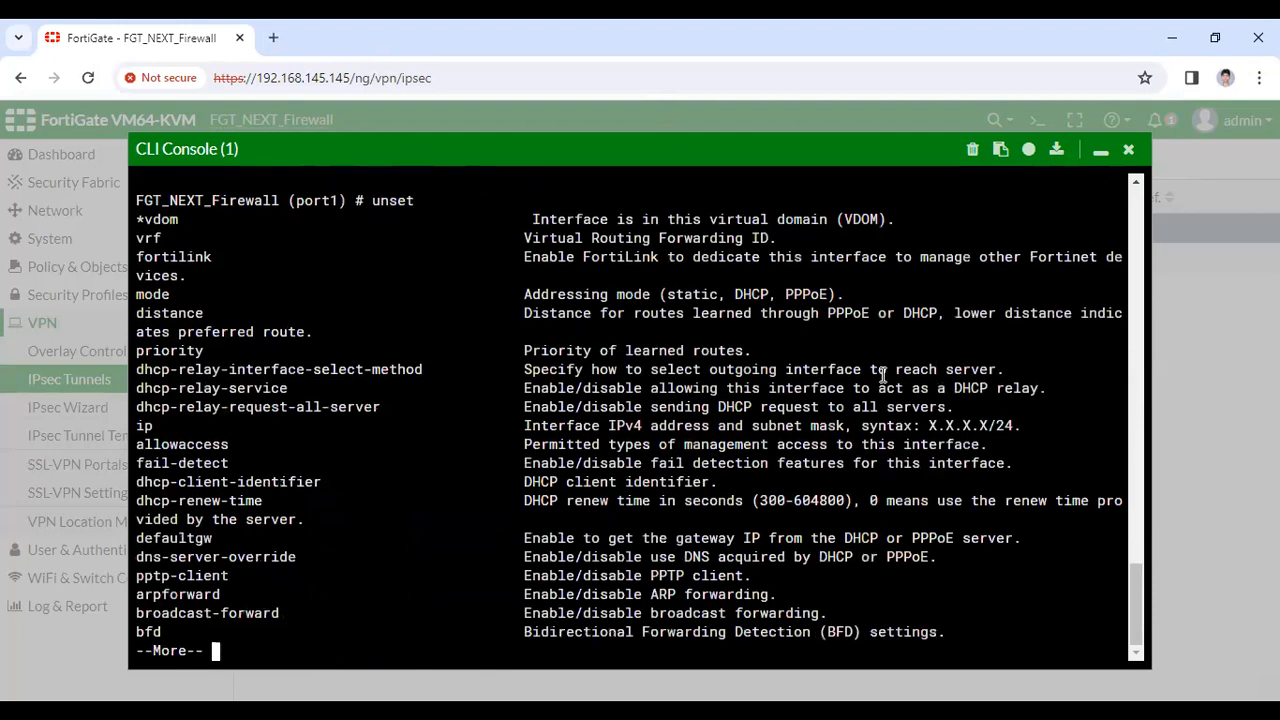
key(space)
Set port1's addressing mode to static and close the configuration with end
key(BackSpace)
key(BackSpace)
key(BackSpace)
key(BackSpace)
key(BackSpace)
text(dis)
key(BackSpace)
key(BackSpace)
key(BackSpace)
text(s)
text(et m)
text(ode)
text( ?)
text(s)
text(tatic)
key(Return)
text(end)
key(Return)
key(Return)
key(Return)
text(show s)
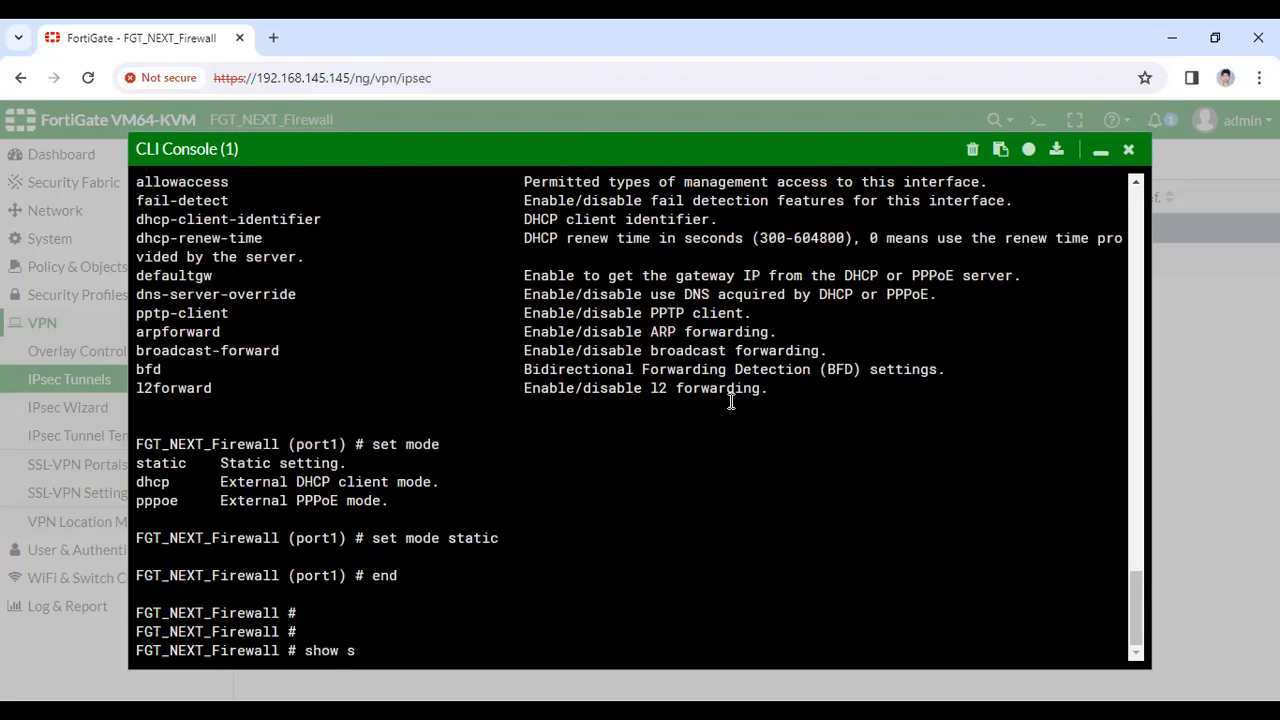
text(ystem interface)
Display the current system interface configuration
key(Return)
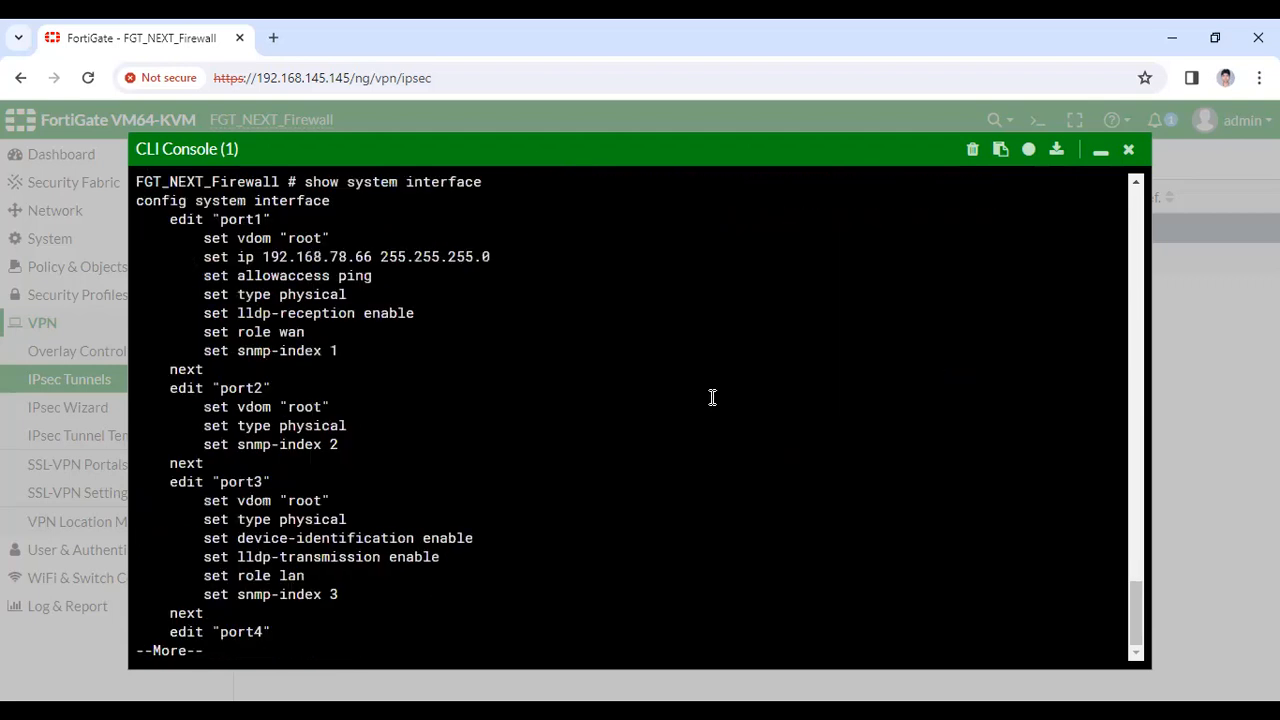
key(q)
key(Up)
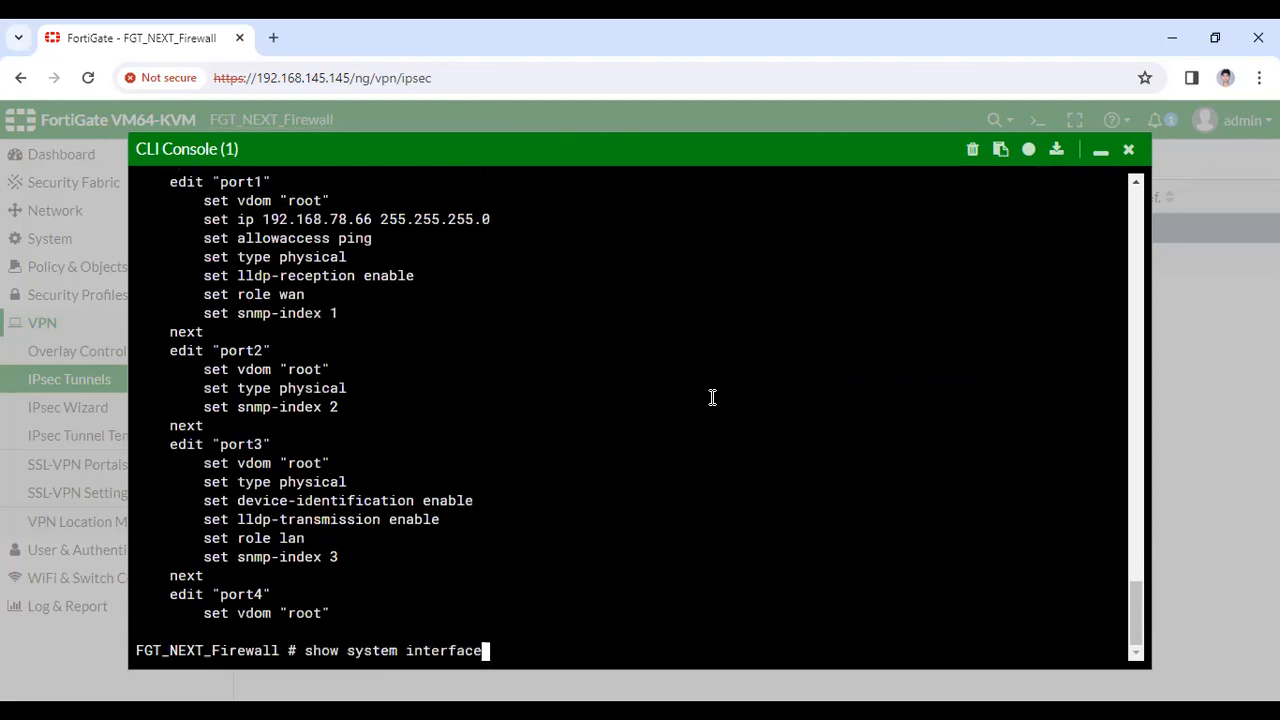
text(?)
text(conif)
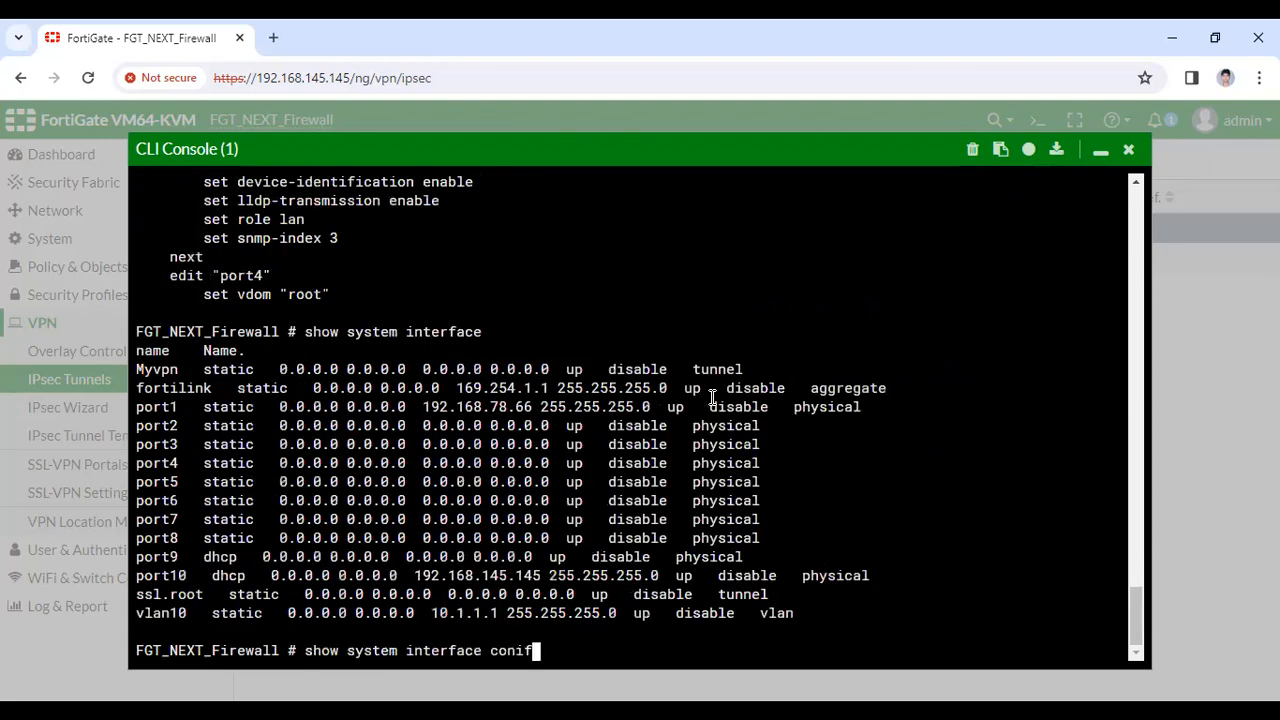
text(g syint)
key(Return)
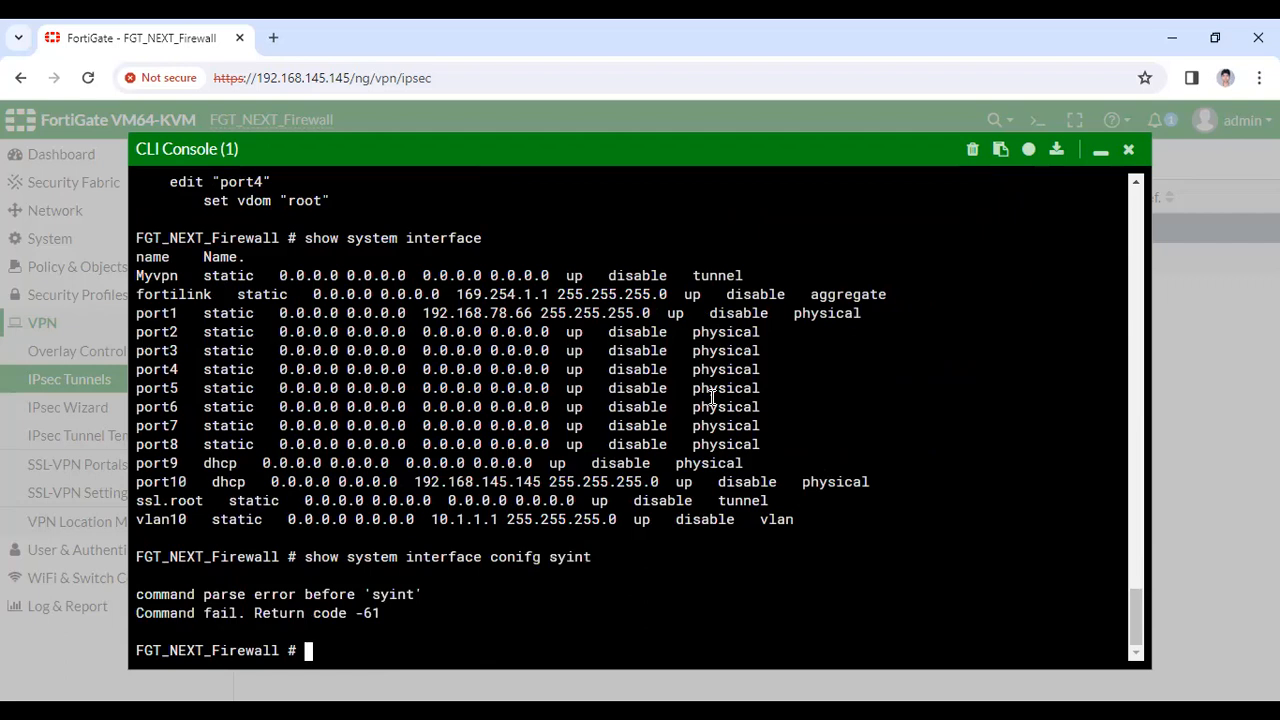
Set port1's addressing mode to DHCP and save with end
text(config system interface)
key(Return)
text(edit port)
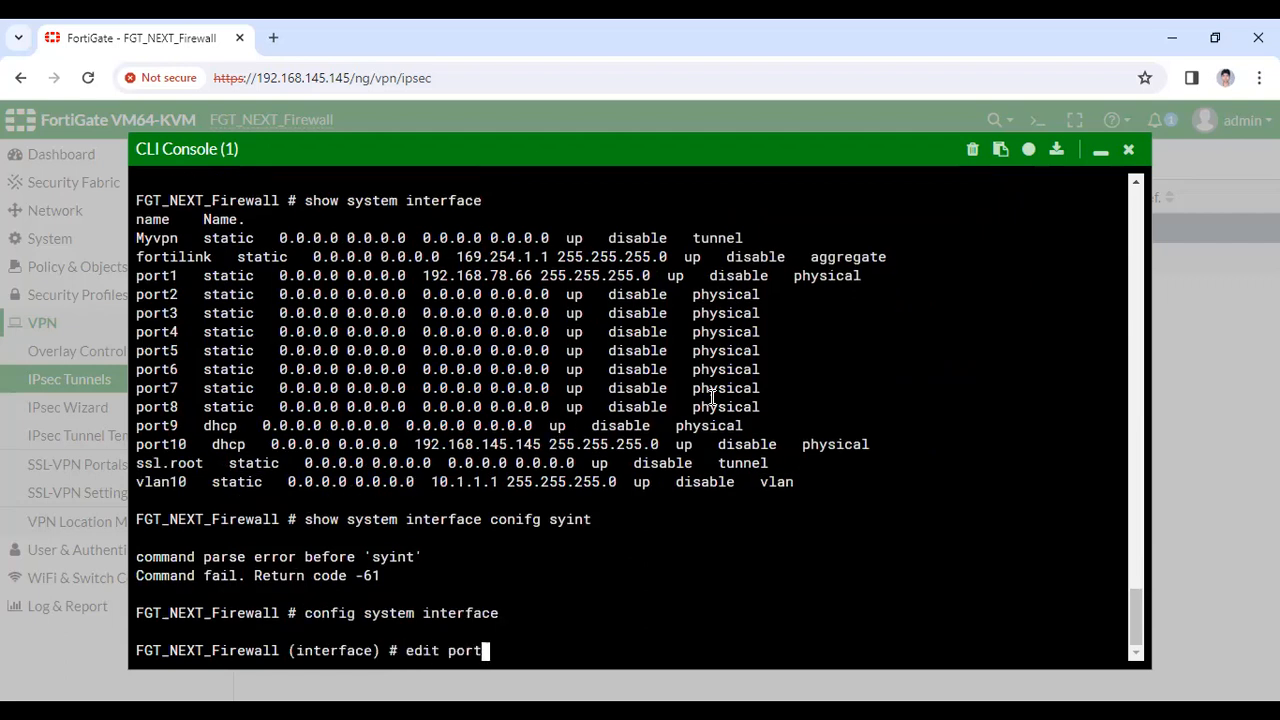
text(1)
key(Return)
text(set mode)
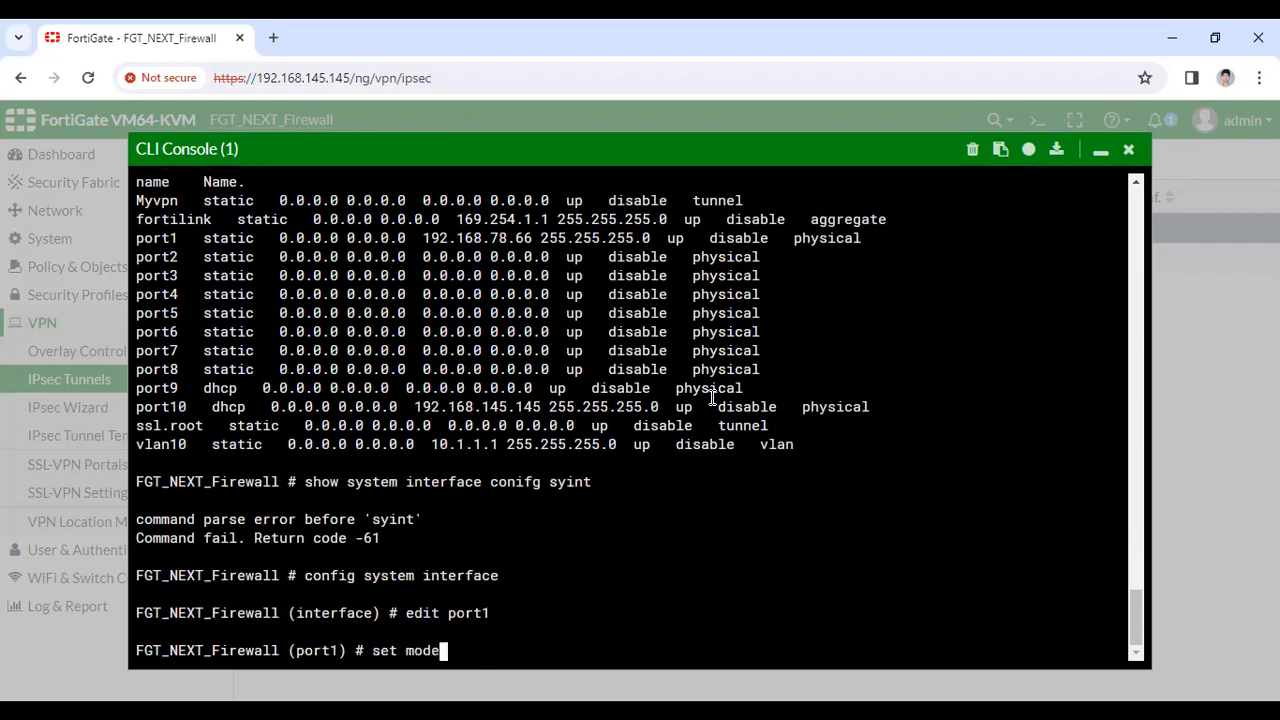
text( dhcp)
key(Return)
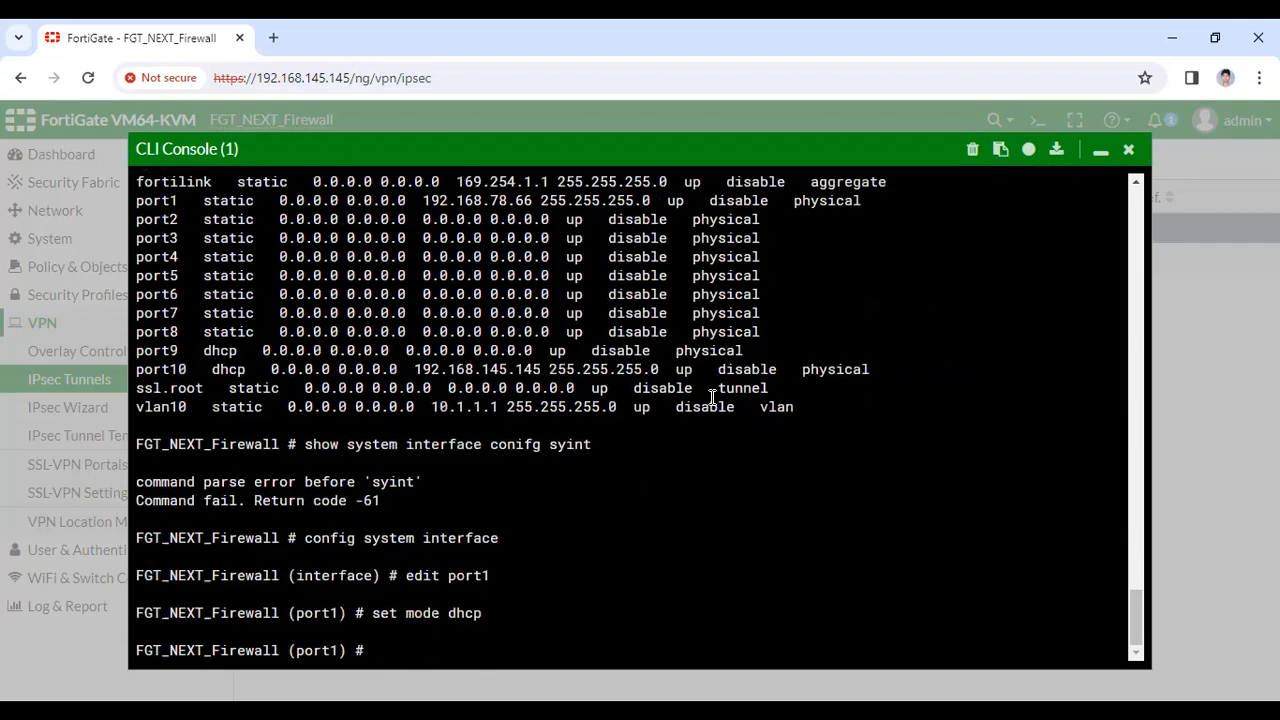
text(end)
key(Return)
key(Return)
key(Return)
Confirm port1 now holds 192.168.78.66 by DHCP, then reload the IPsec Tunnels page
text(show )
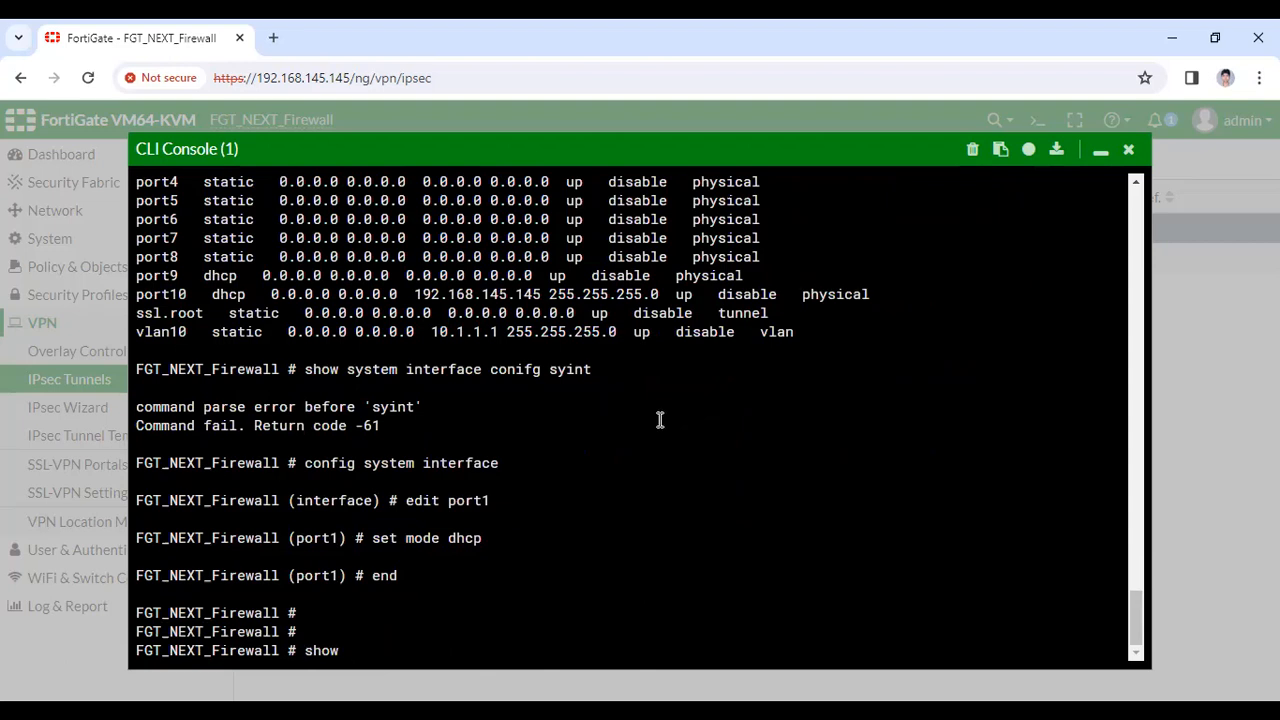
text(system interface)
key(question)
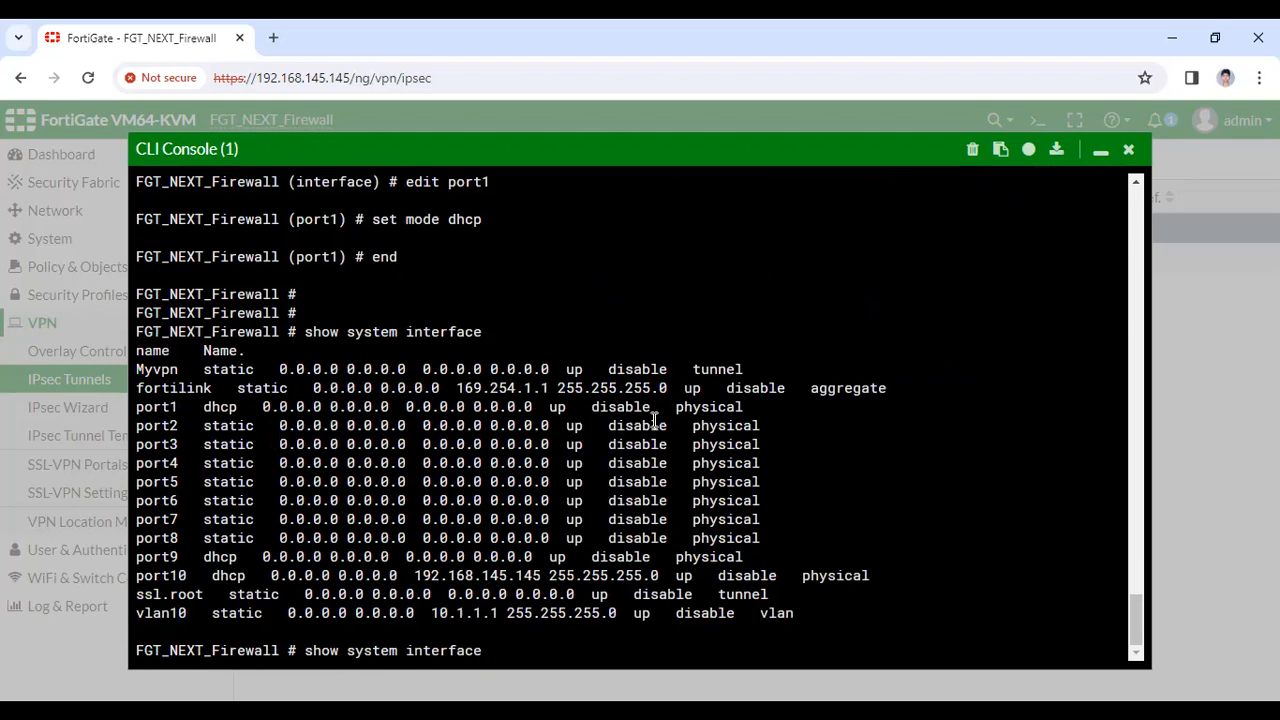
key(question)
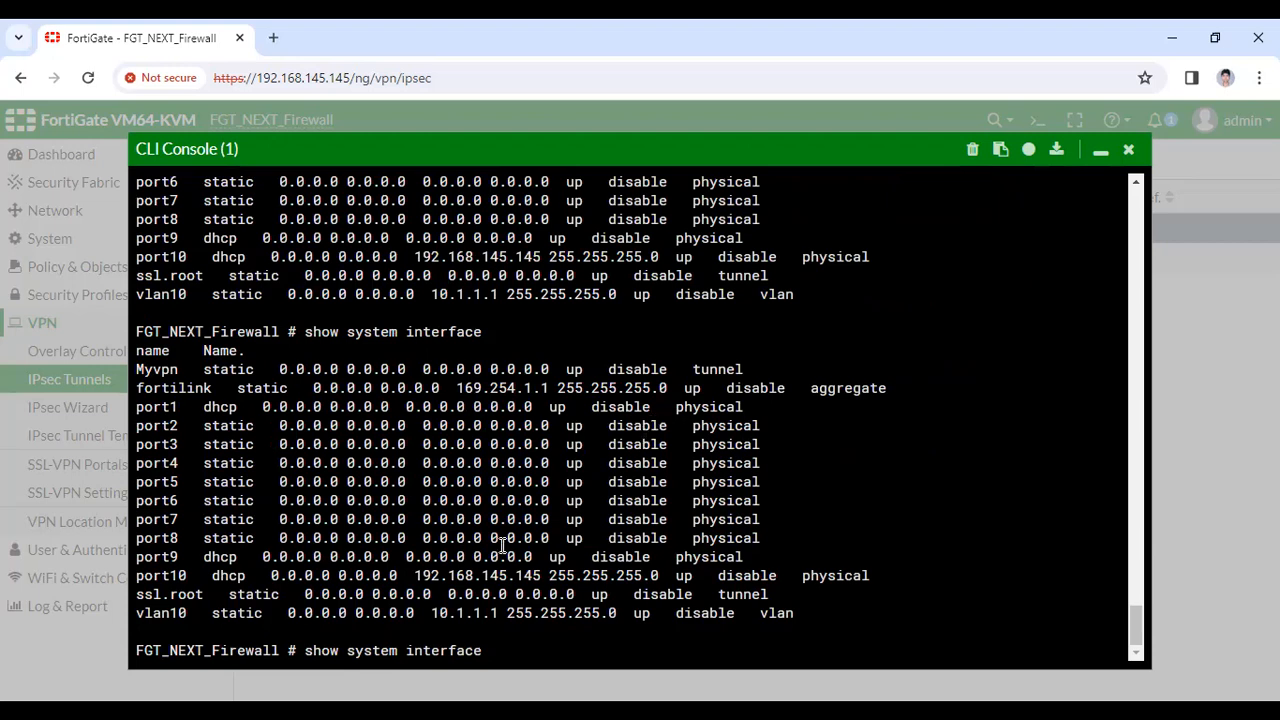
key(Return)
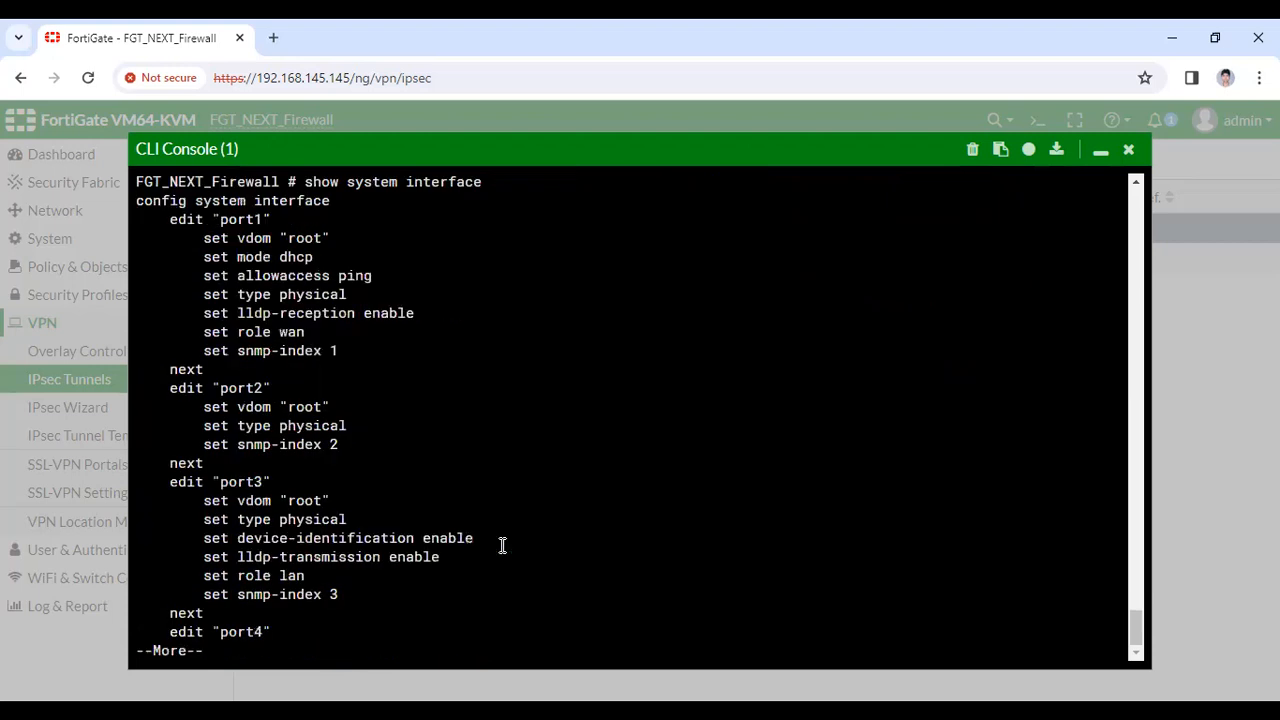
text(q?)
key(Up)
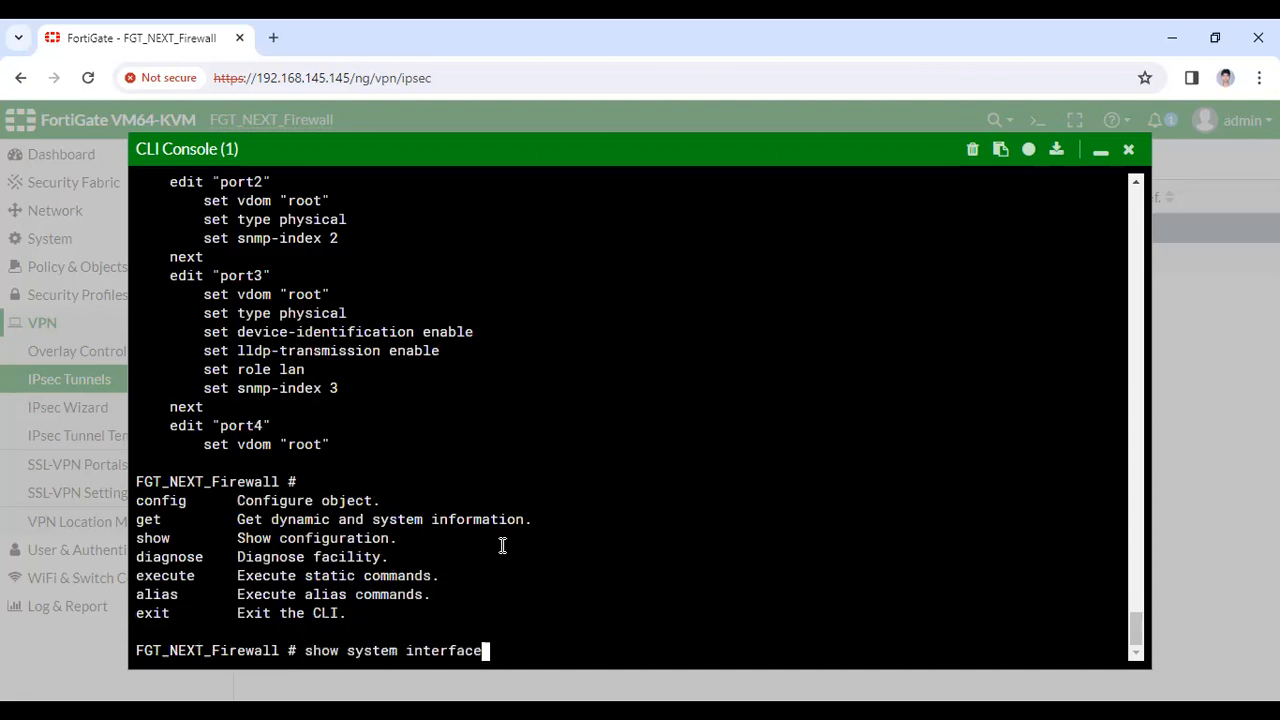
key(Return)
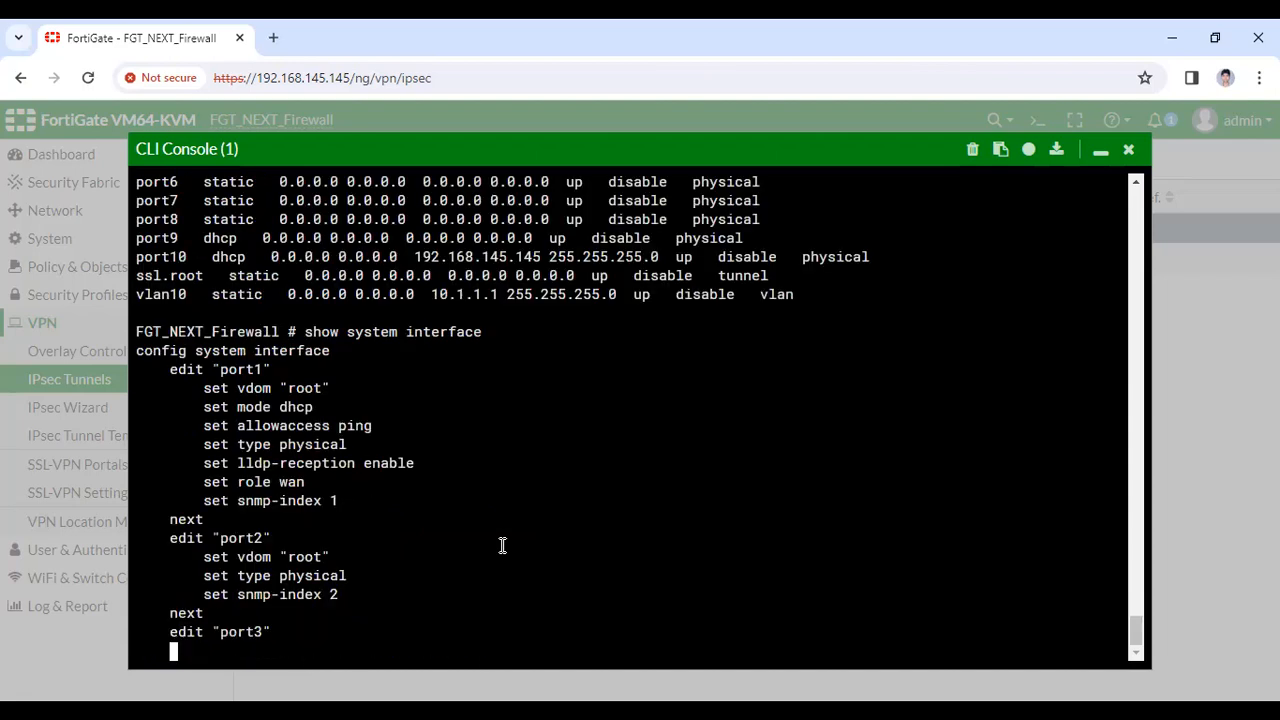
text(show system interface)
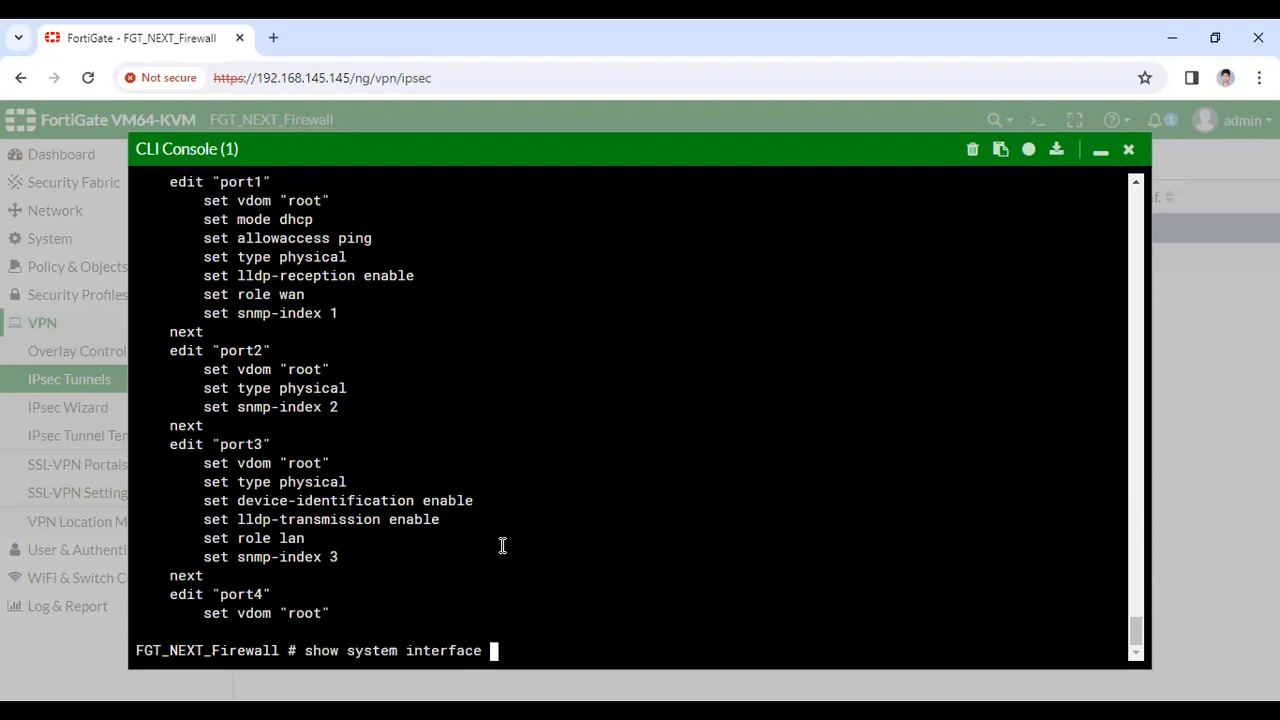
key(Return)
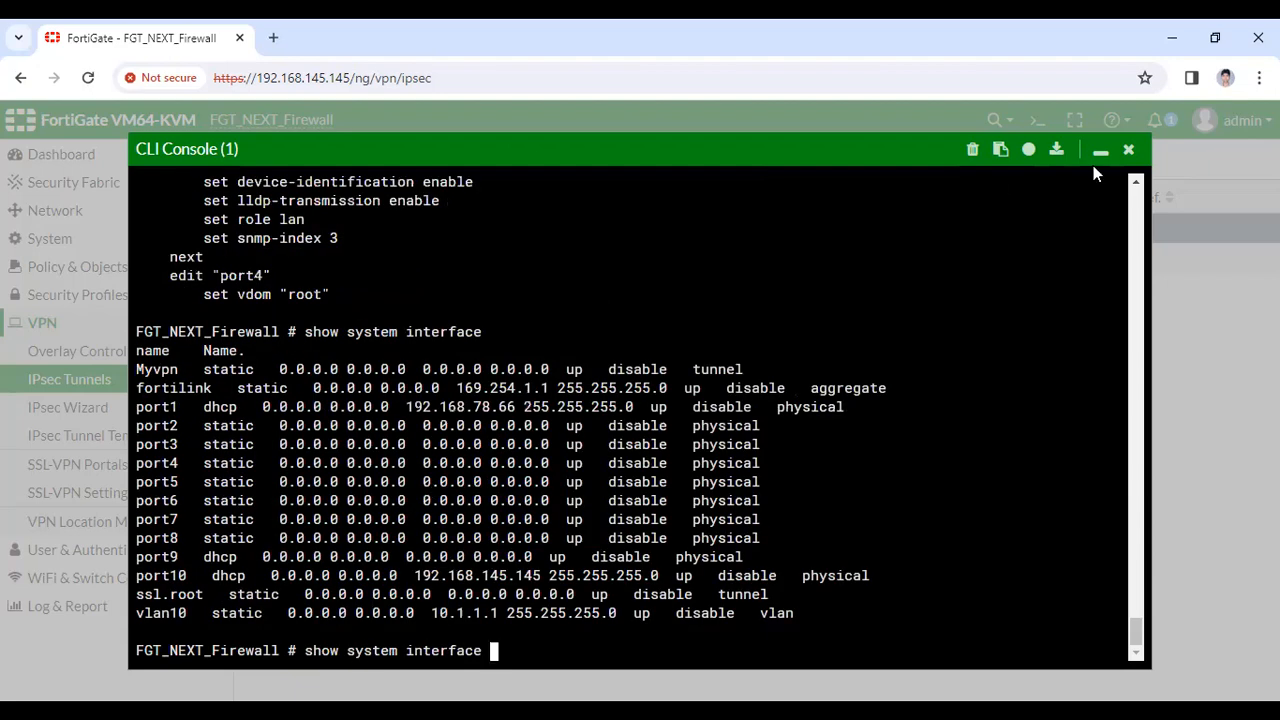
click(1099, 152)
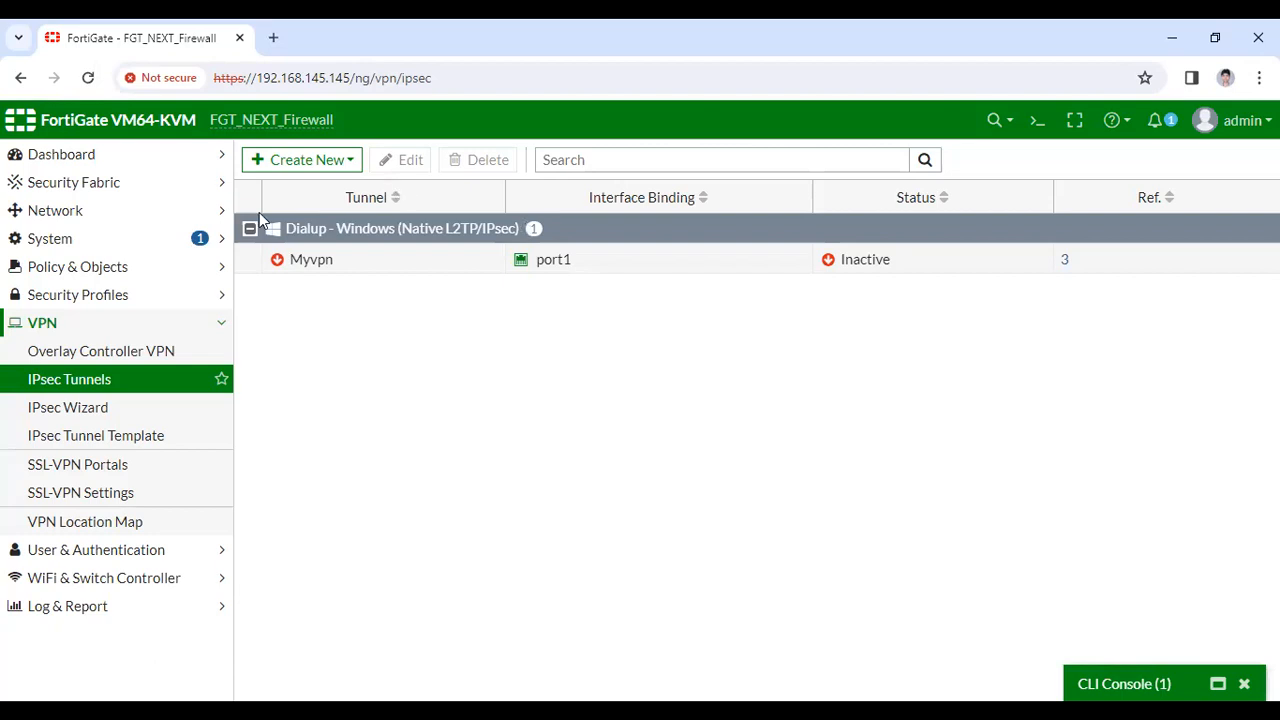
click(88, 78)
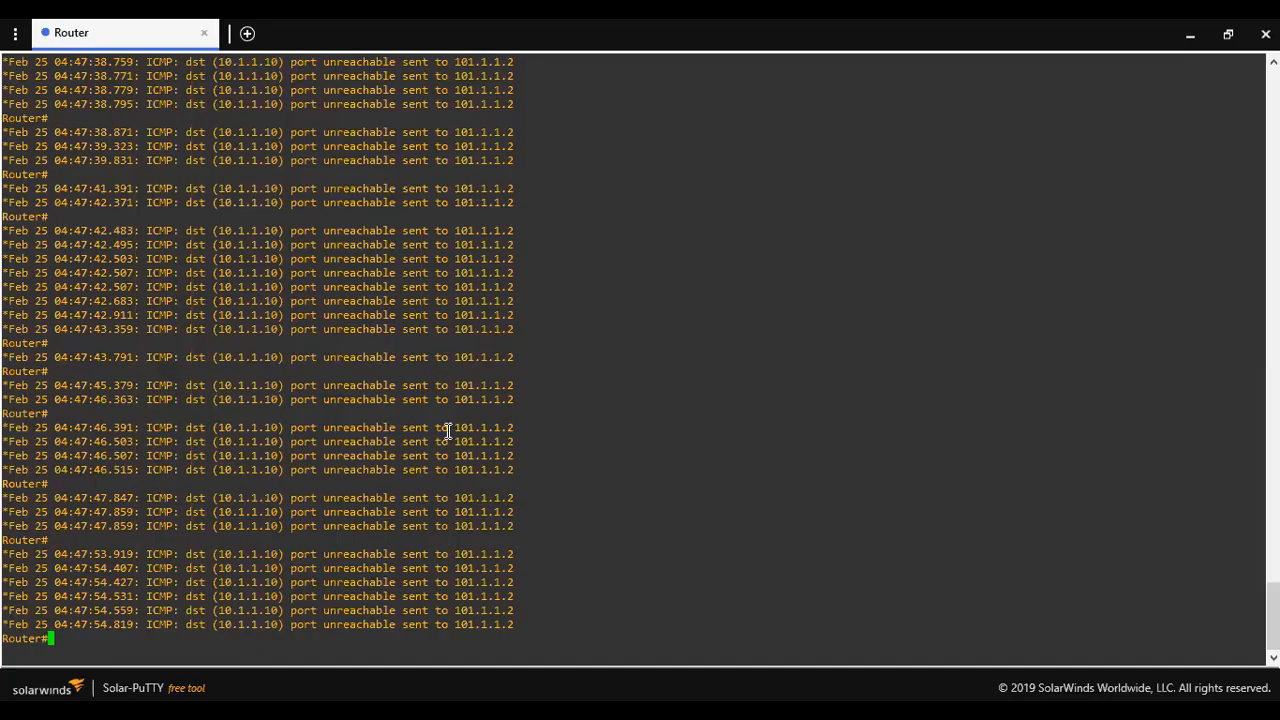
Review the router's ICMP port-unreachable log lines sent to 101.1.1.2 in Solar-PuTTY
key(Return)
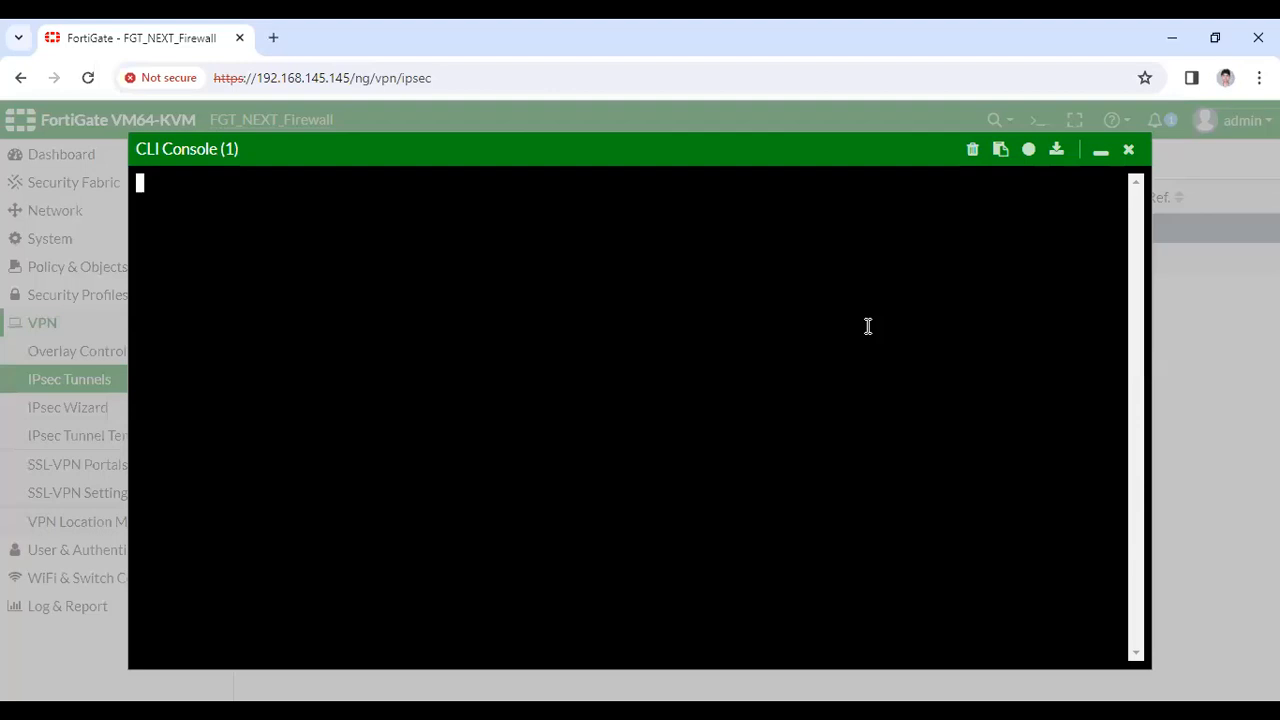
Run diagnose sniffer packet any "host 101.1.1.2 and proto icmp " 4, which fails with a filter syntax error
text(diagnose sniffer )
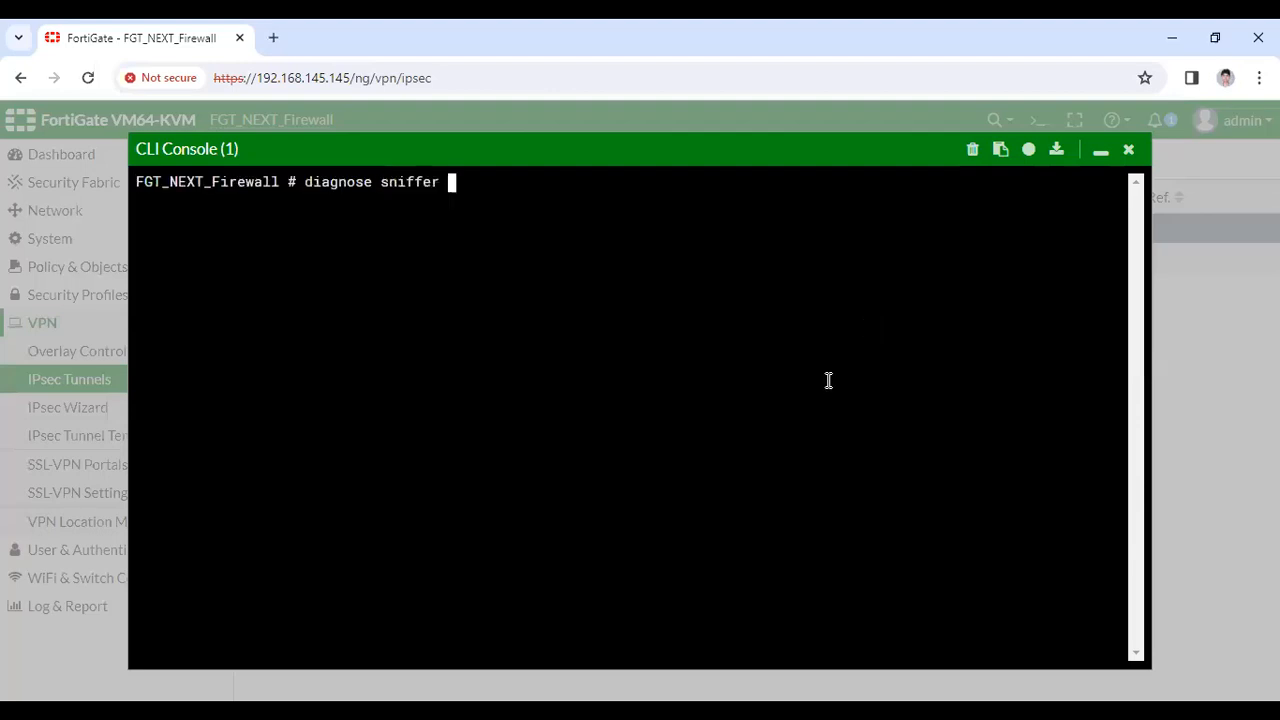
text(packet any)
text(st)
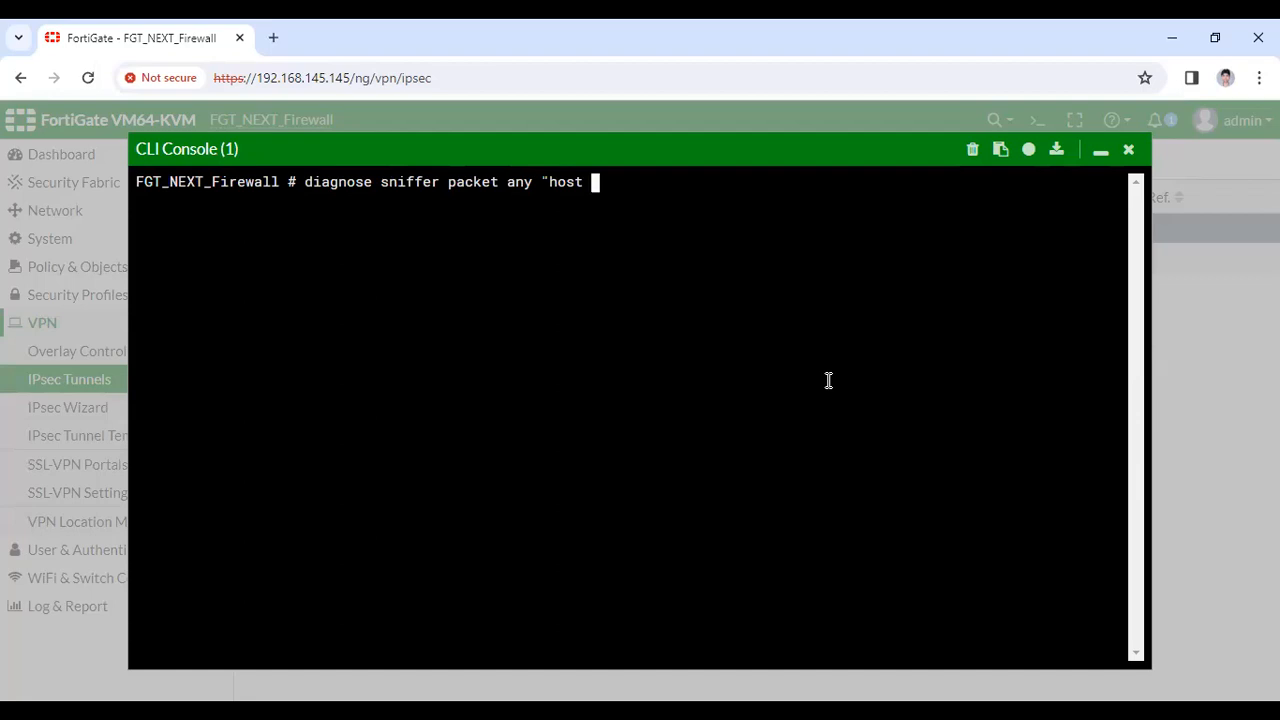
text(10)
key(BackSpace)
key(BackSpace)
text(101.1.1.2 and i)
key(BackSpace)
text(po)
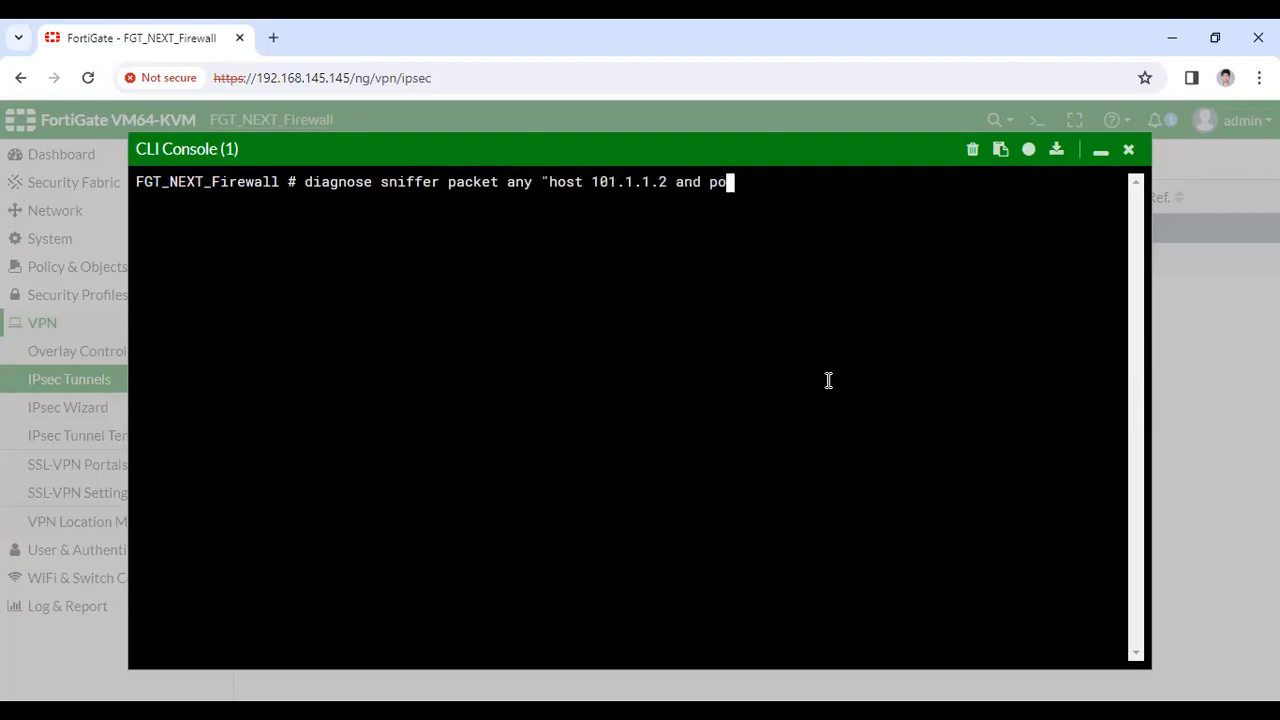
text(rt icmp)
key(BackSpace)
key(BackSpace)
key(BackSpace)
key(BackSpace)
key(BackSpace)
key(BackSpace)
key(BackSpace)
key(BackSpace)
key(BackSpace)
text(proto icmp " 4)
key(Return)
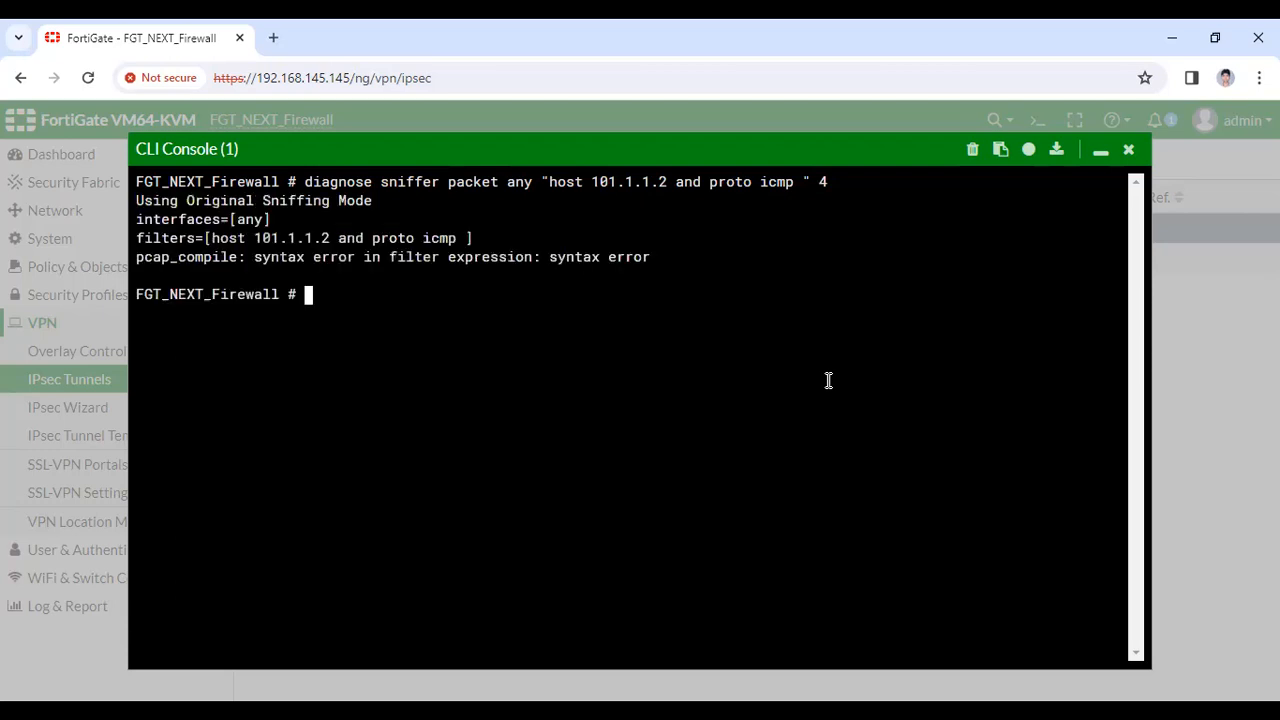
Retype the diagnose sniffer packet command and check the interface argument's help
text(dis)
key(Tab)
text(sniffer )
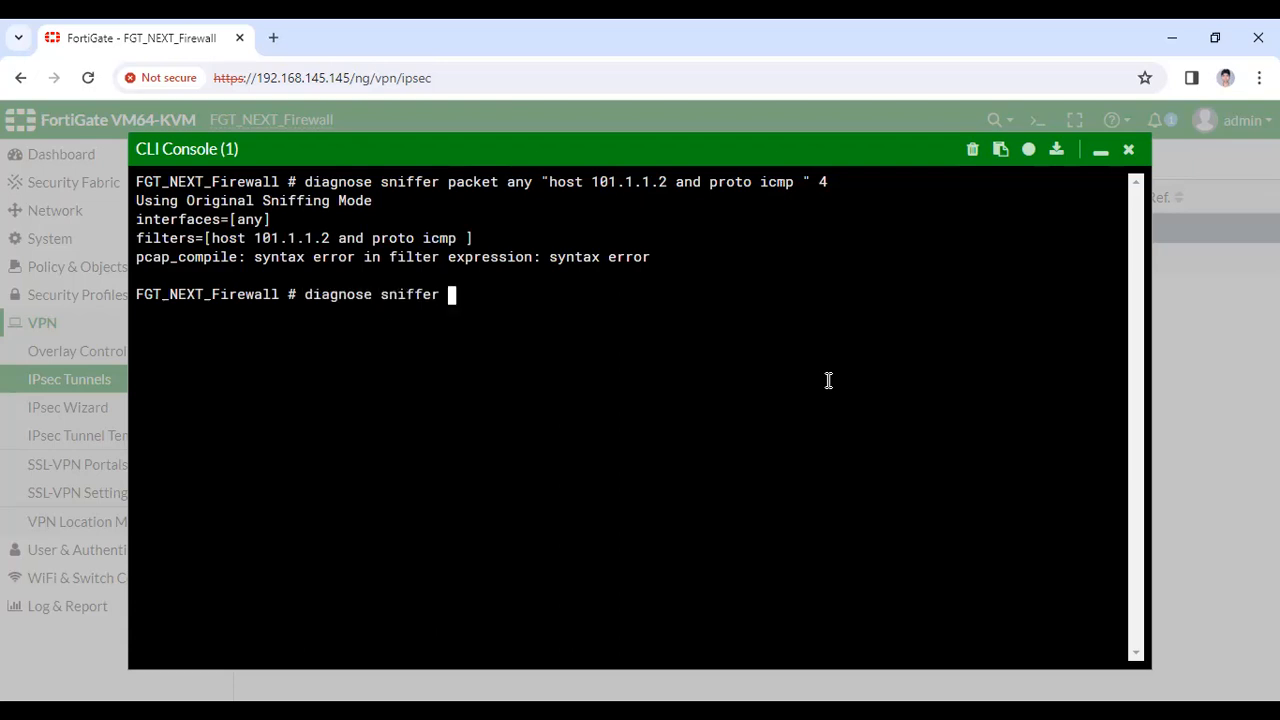
text(packet  an)
key(BackSpace)
key(BackSpace)
key(BackSpace)
text(an)
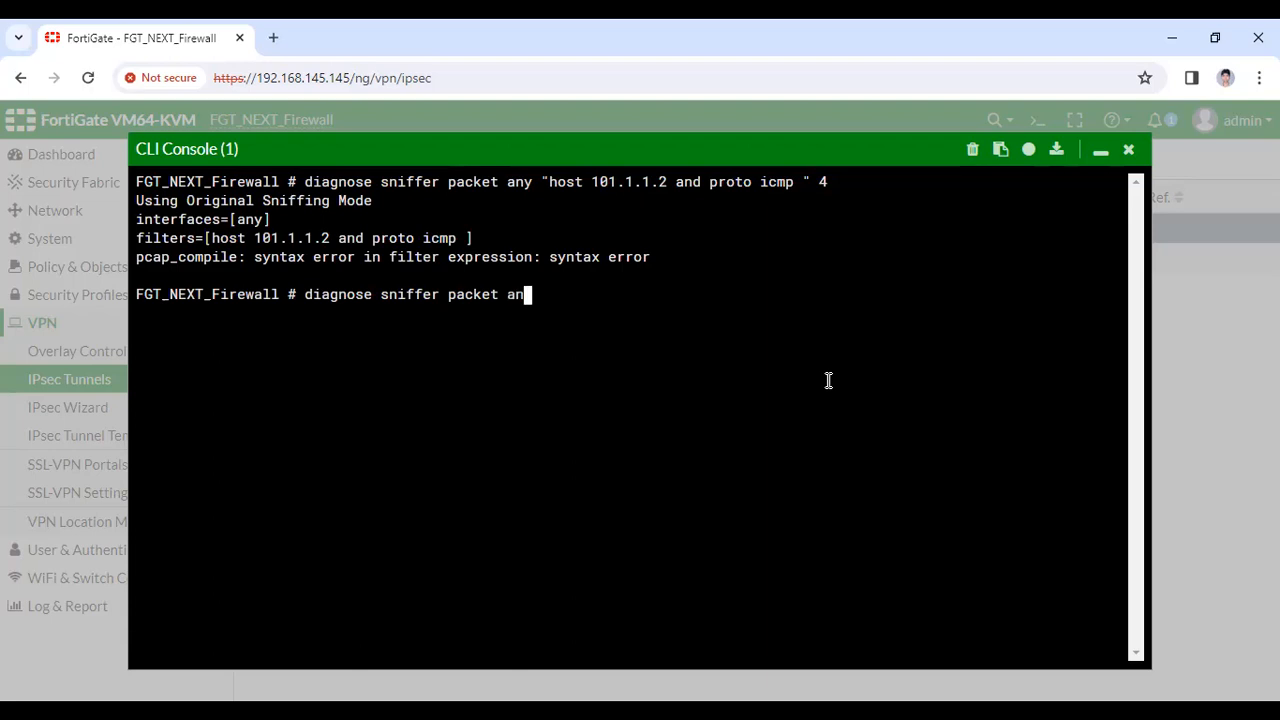
key(BackSpace)
key(BackSpace)
key(BackSpace)
key(BackSpace)
key(BackSpace)
text(et an)
key(BackSpace)
key(BackSpace)
key(question)
Sniff any interface with filter 'host 101.1.1.2 and icmp' at level 4, capturing port 53 unreachables
text(int)
key(BackSpace)
key(BackSpace)
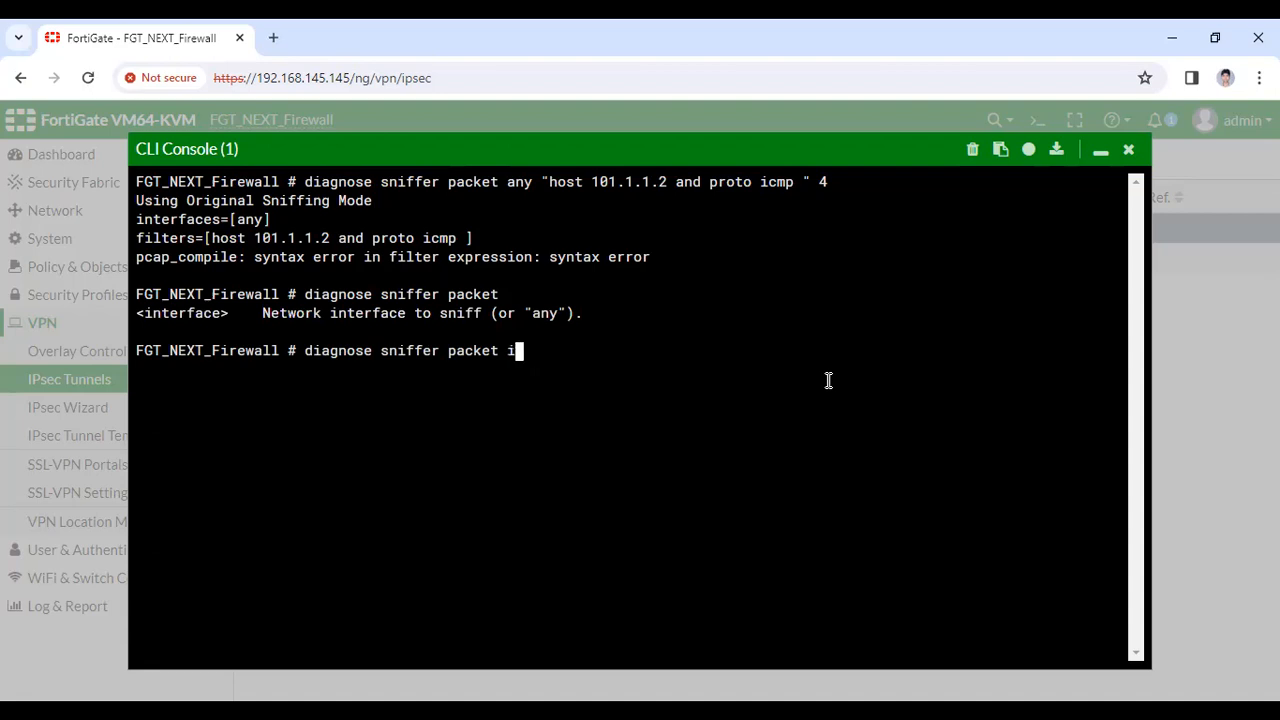
key(BackSpace)
text(any)
key(question)
text("host )
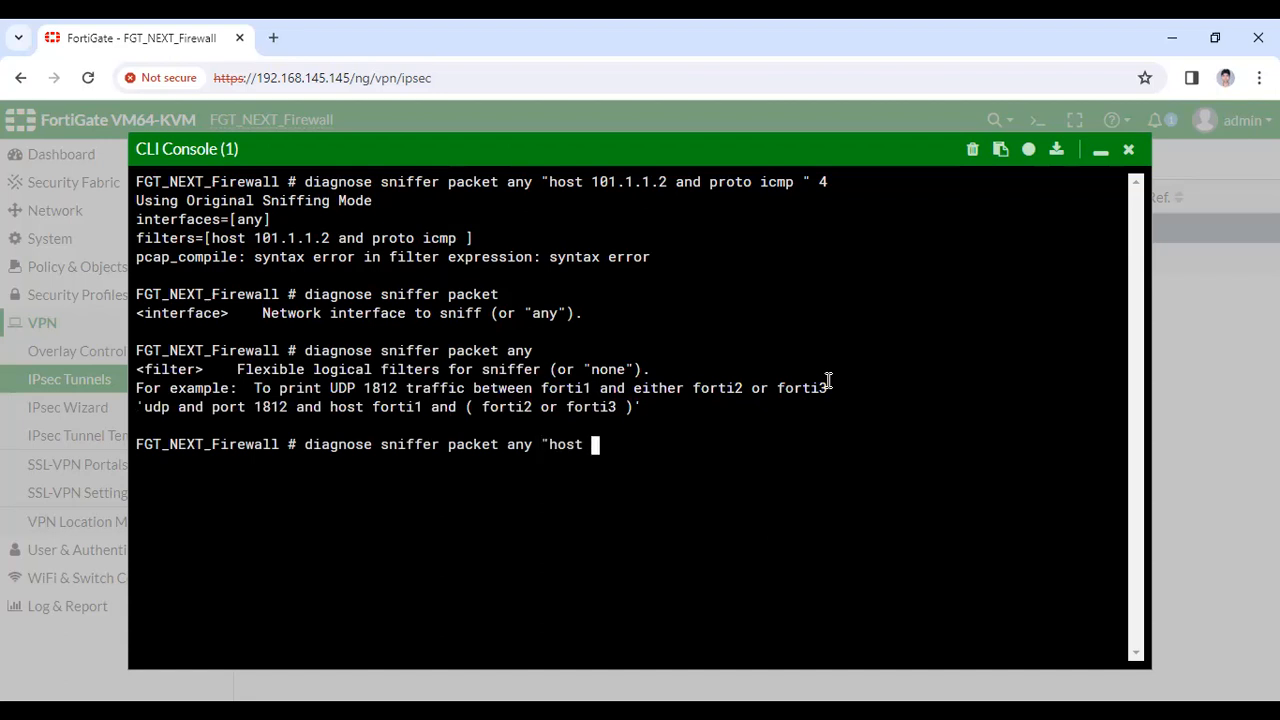
text(101.1.1.2 and icmp)
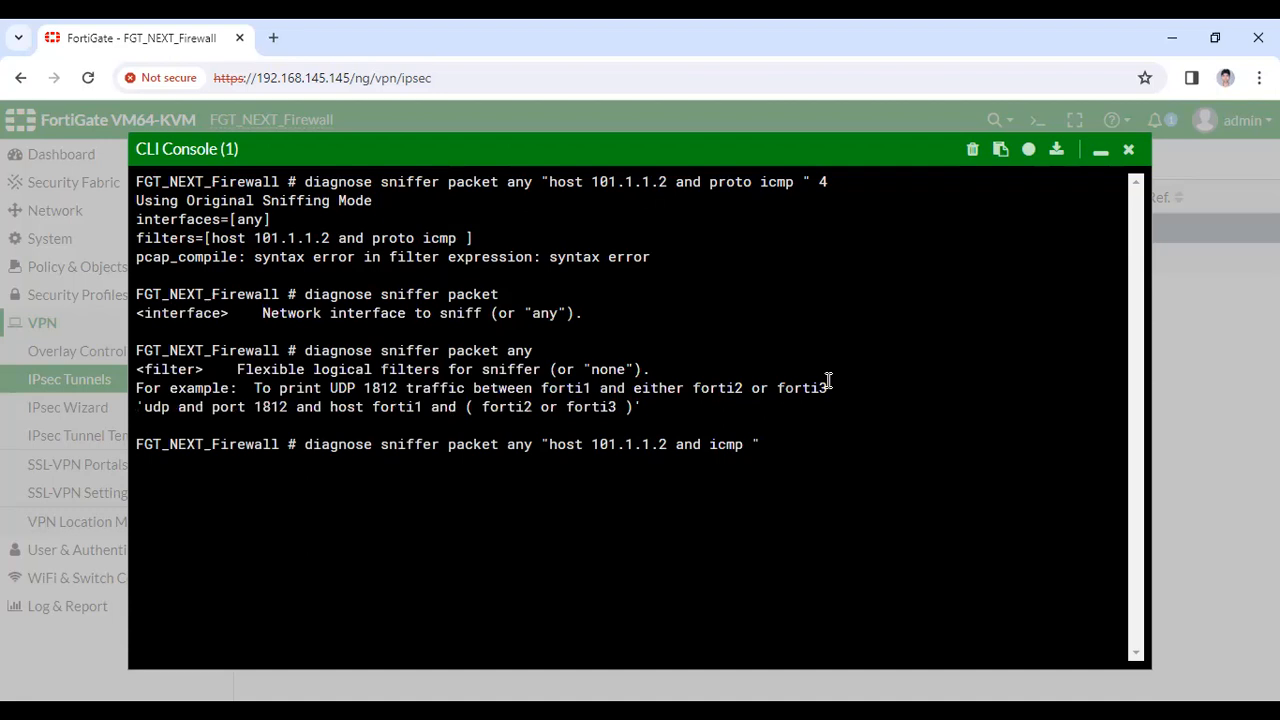
text( " 4)
key(Return)
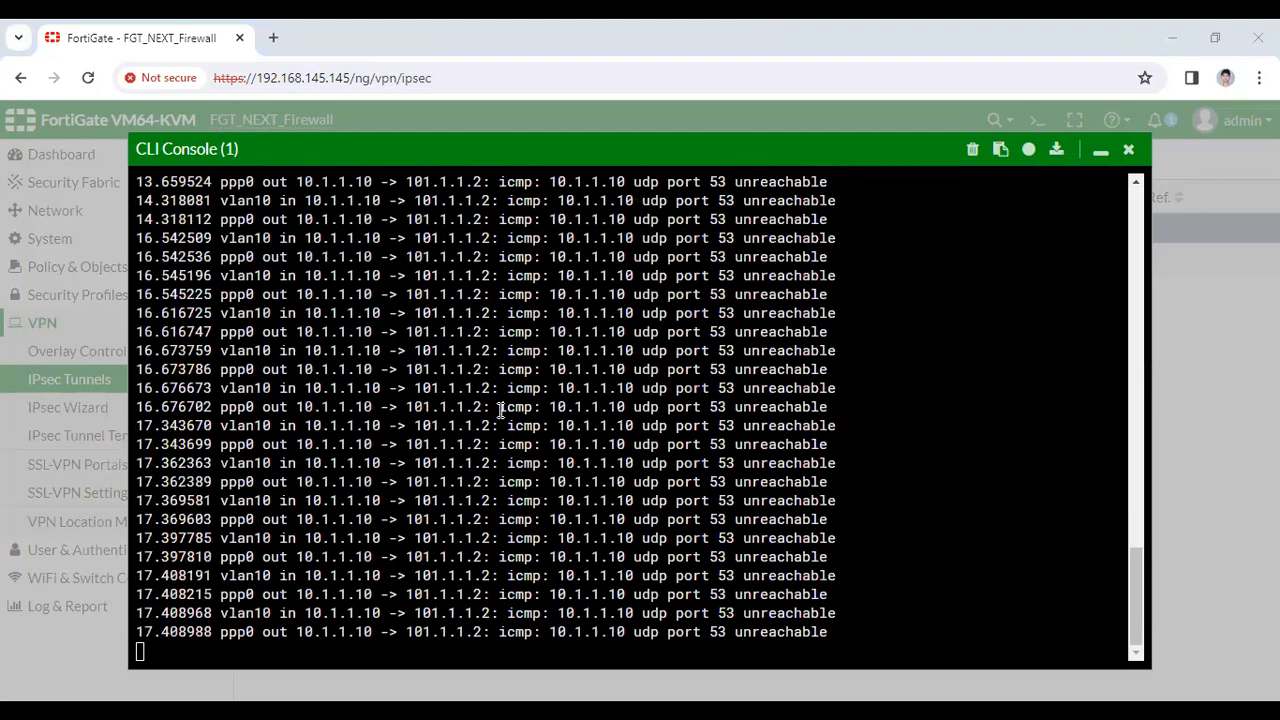
key(alt+Tab)
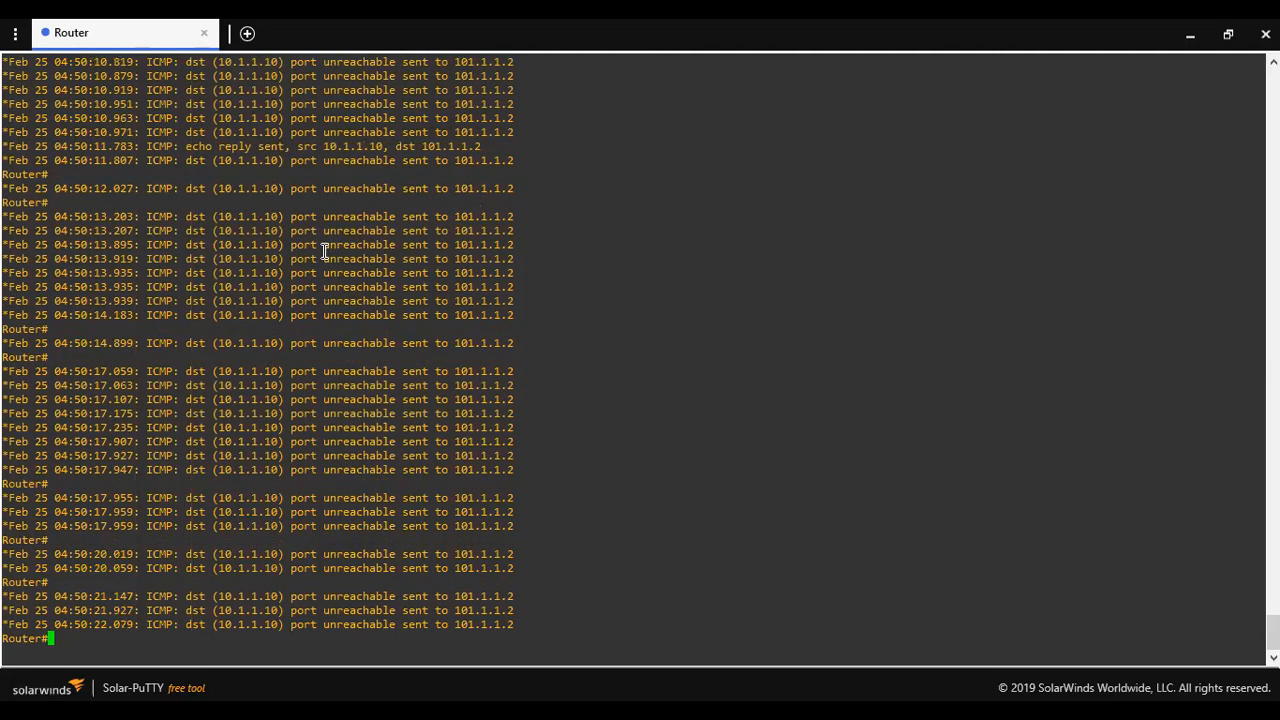
Turn off all router debugging with undebug all
text(undea)
key(BackSpace)
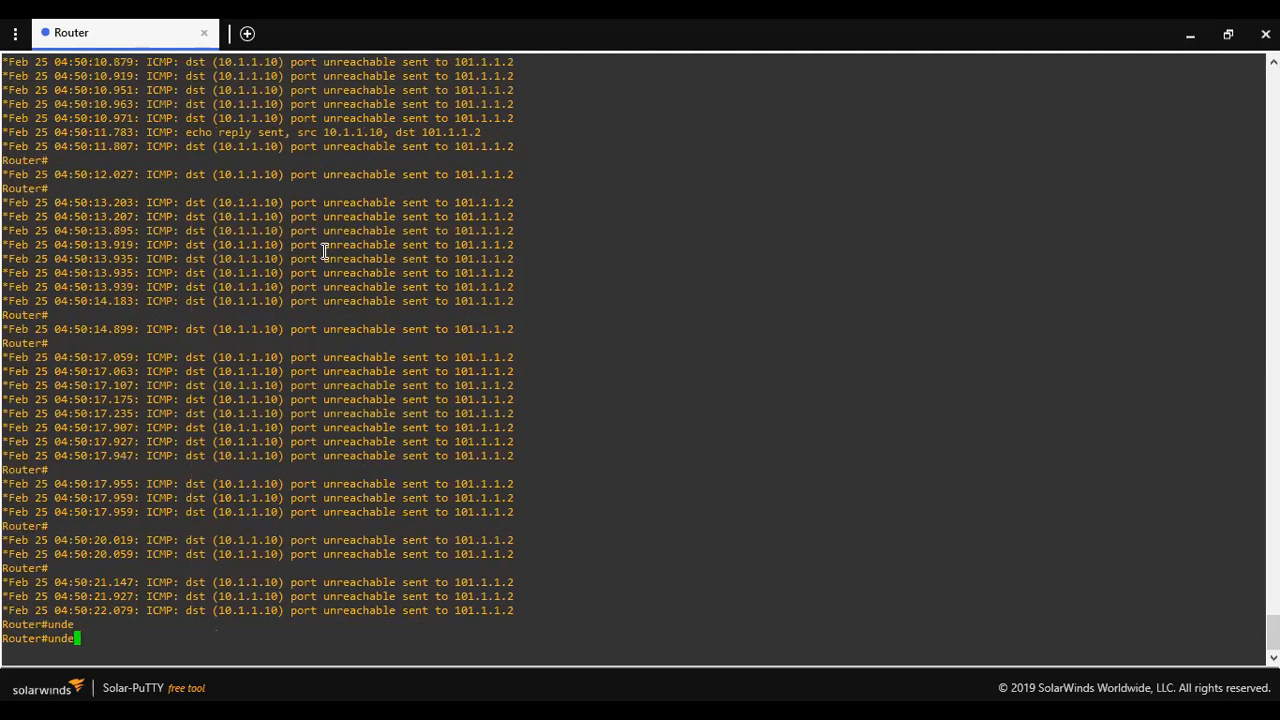
key(BackSpace)
text(ebug a)
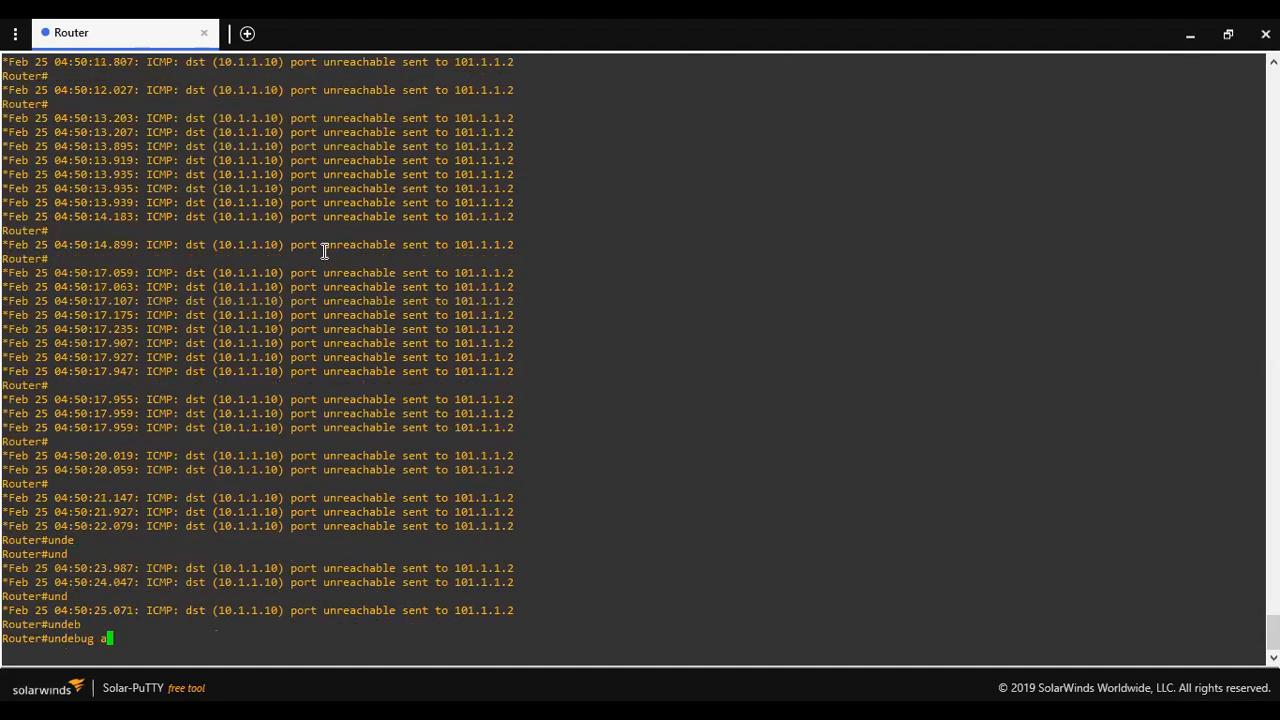
text(ll)
key(Return)
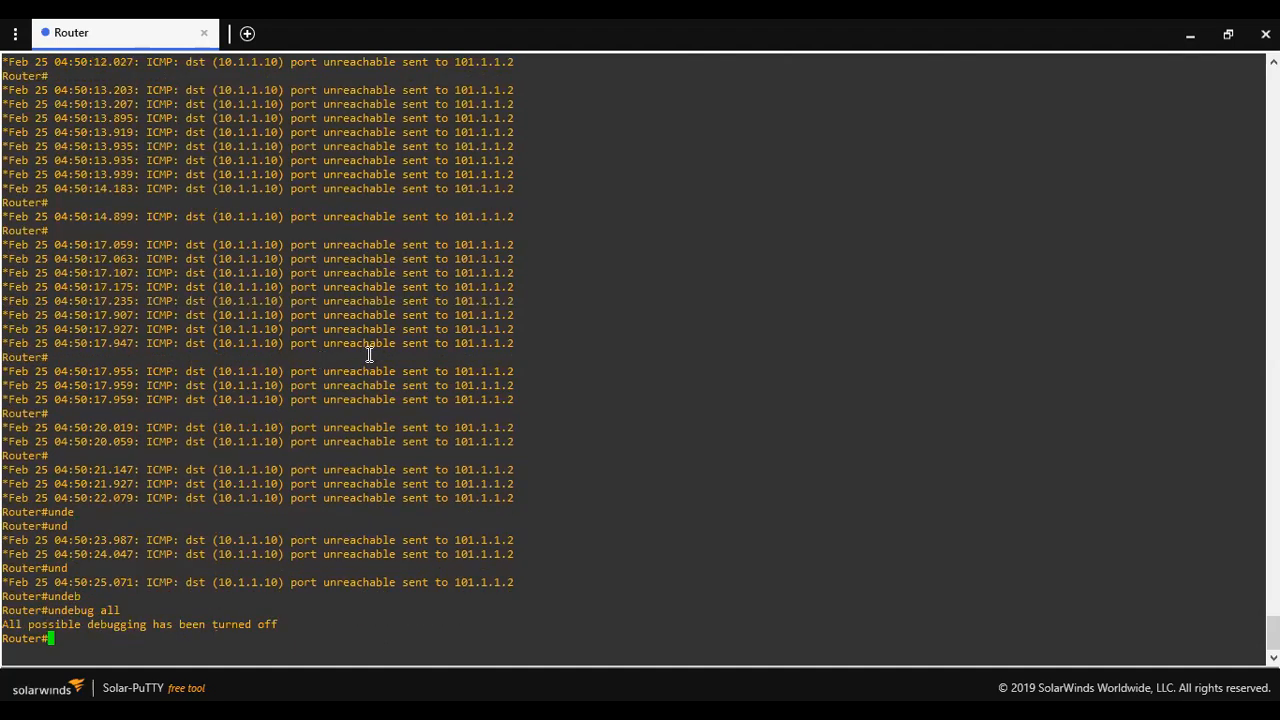
Highlight the 04:50:00 and 04:50:01 echo replies from 10.1.1.10 to 101.1.1.2
scroll(369, 354, up, 14)
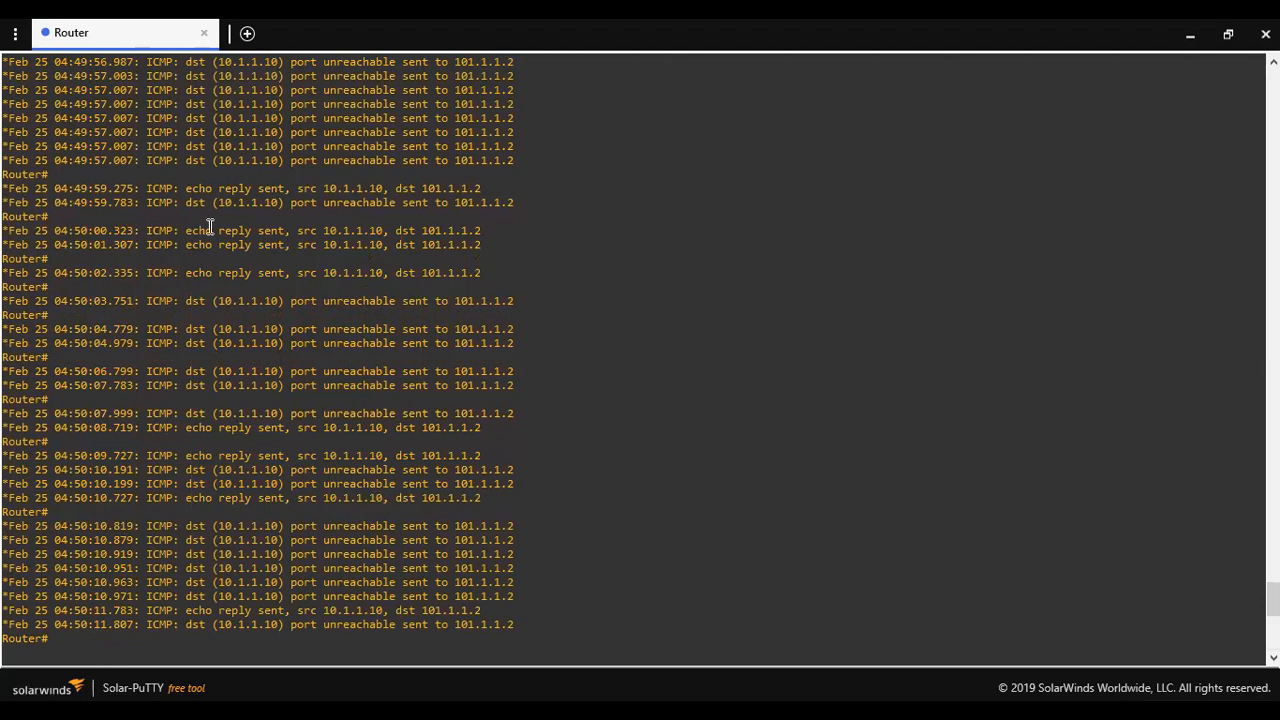
drag(187, 231, 193, 231)
drag(465, 247, 259, 232)
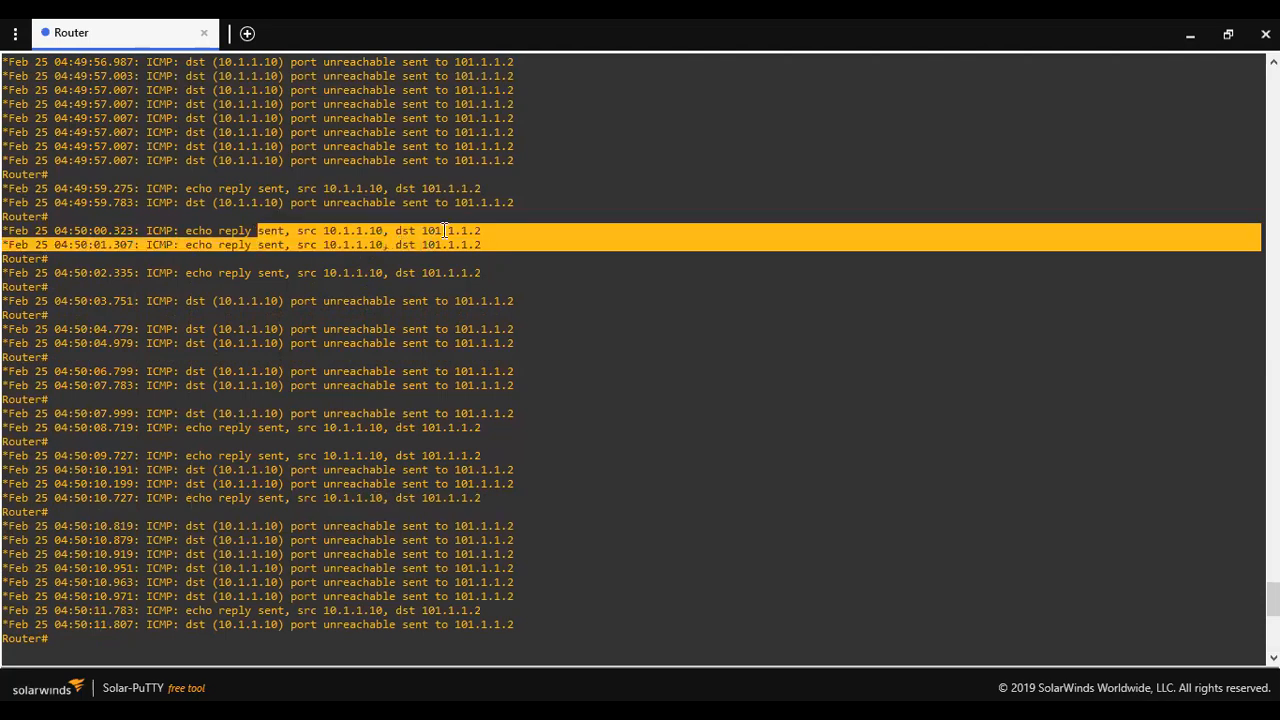
double_click(445, 231)
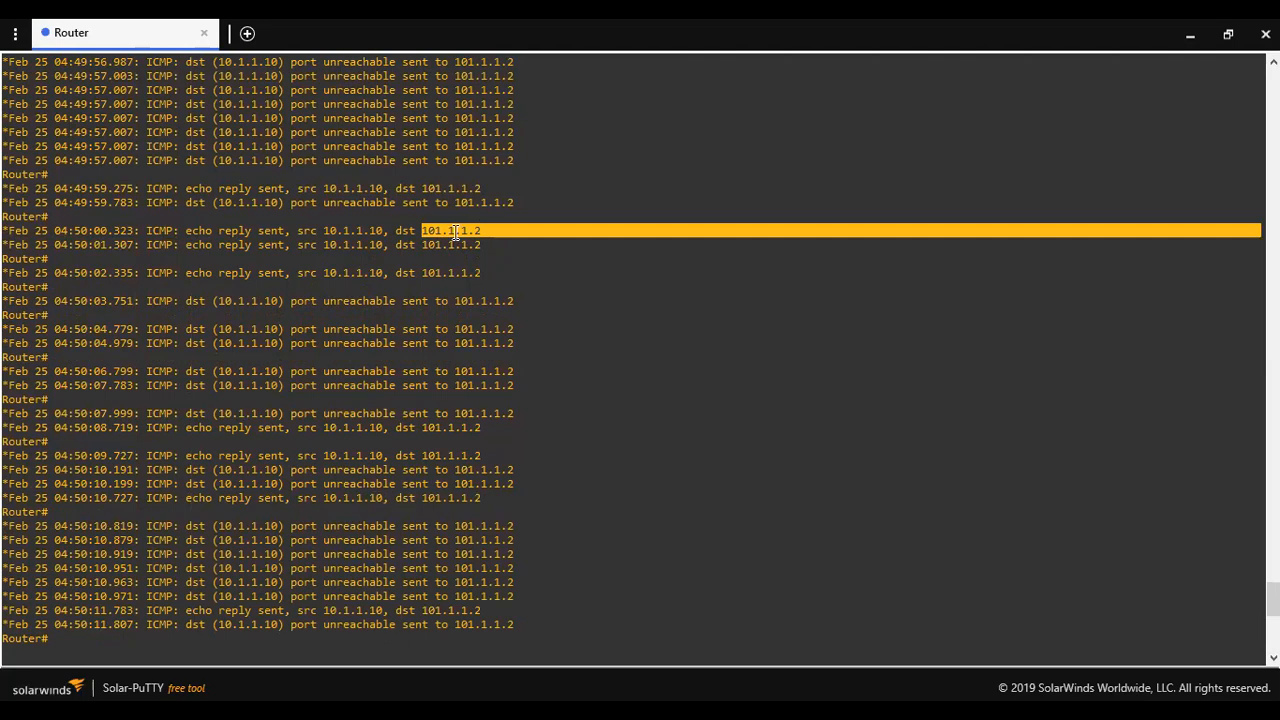
double_click(326, 229)
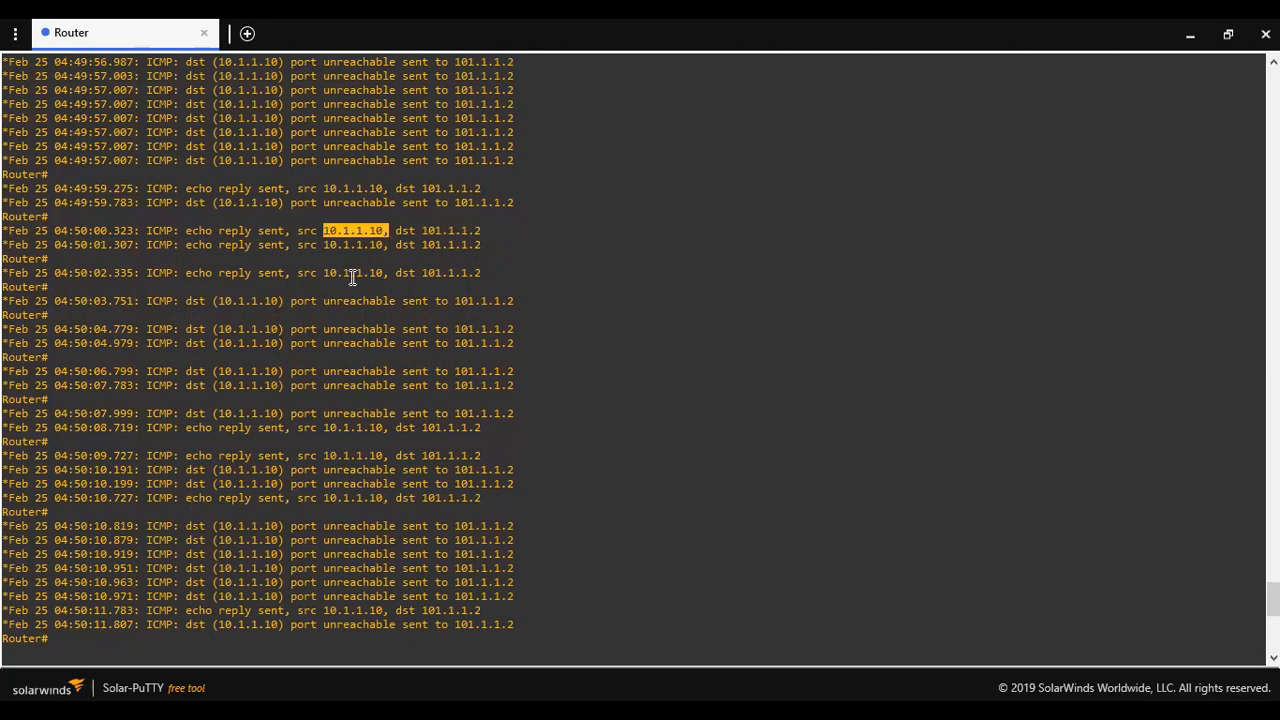
click(492, 243)
triple_click(408, 249)
drag(408, 249, 10, 217)
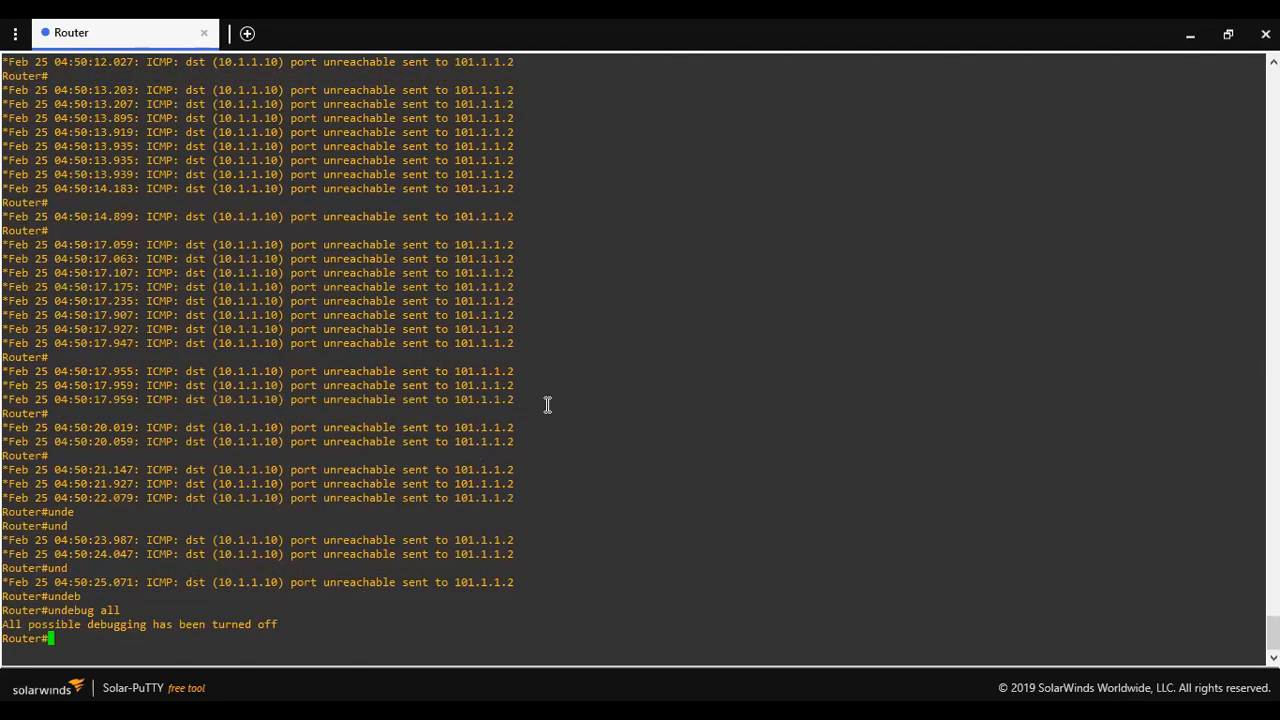
key(Return)
double_click(548, 405)
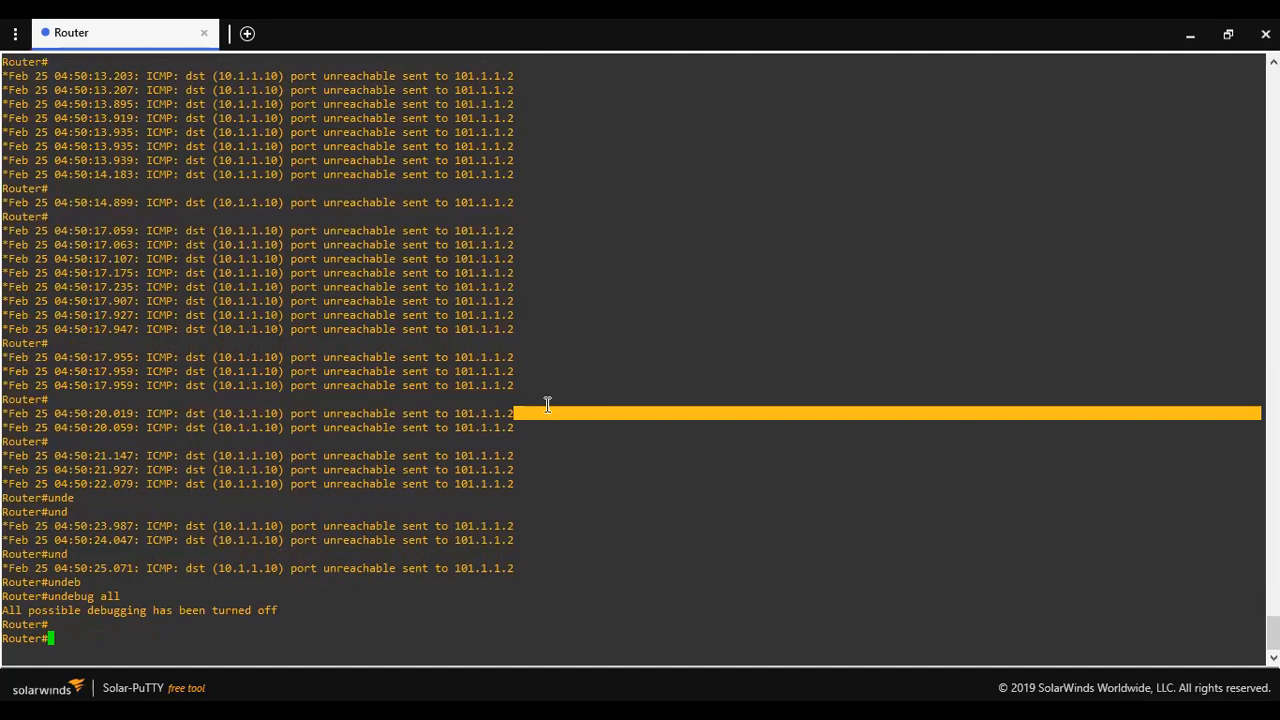
List the router's interfaces with show ip int br, highlighting GigabitEthernet1/0's 10.1.1.10 address
key(Return)
text(show ip int br)
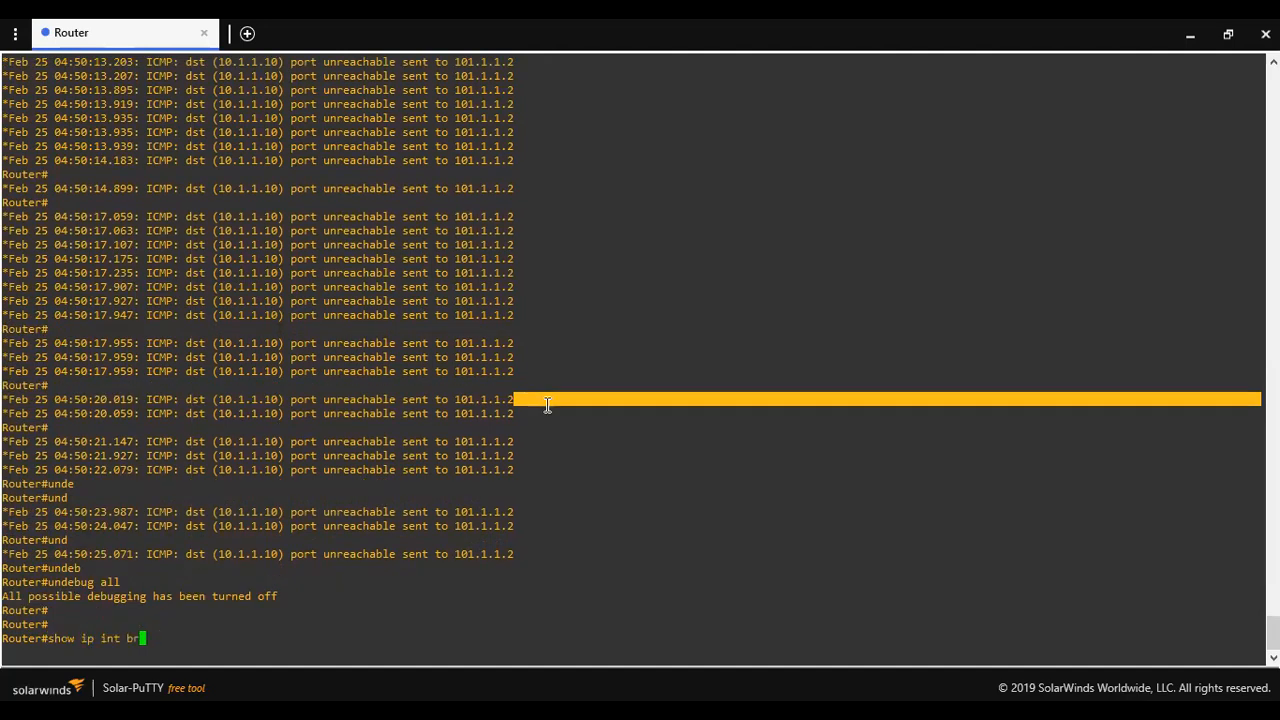
key(Return)
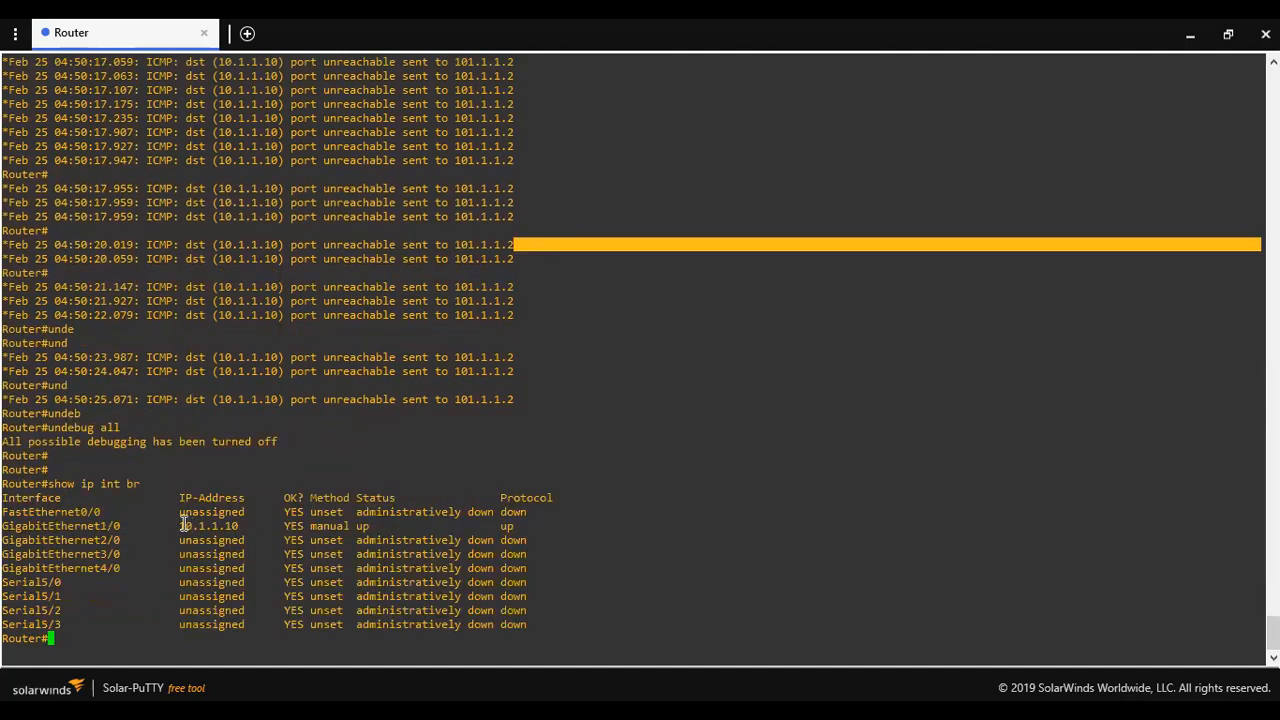
double_click(184, 525)
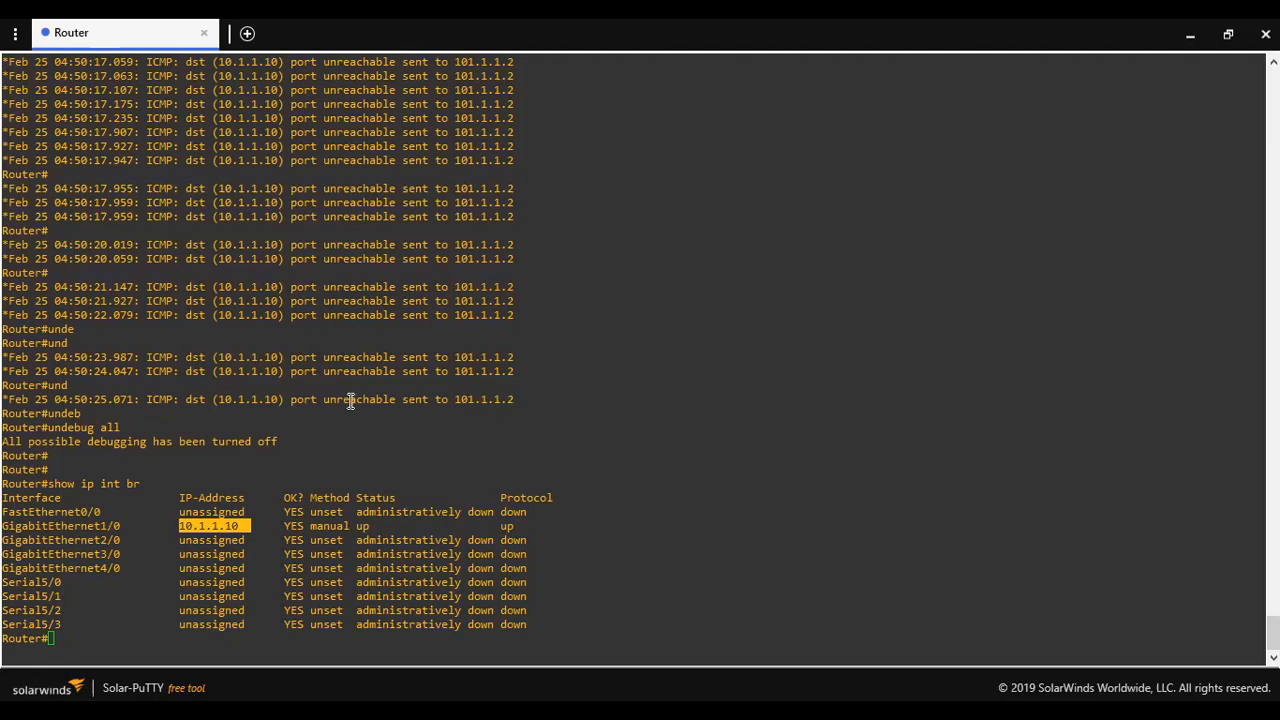
Highlight the last unreachable line and the debug lines around 04:50:10 in the router log
drag(347, 399, 590, 399)
click(530, 382)
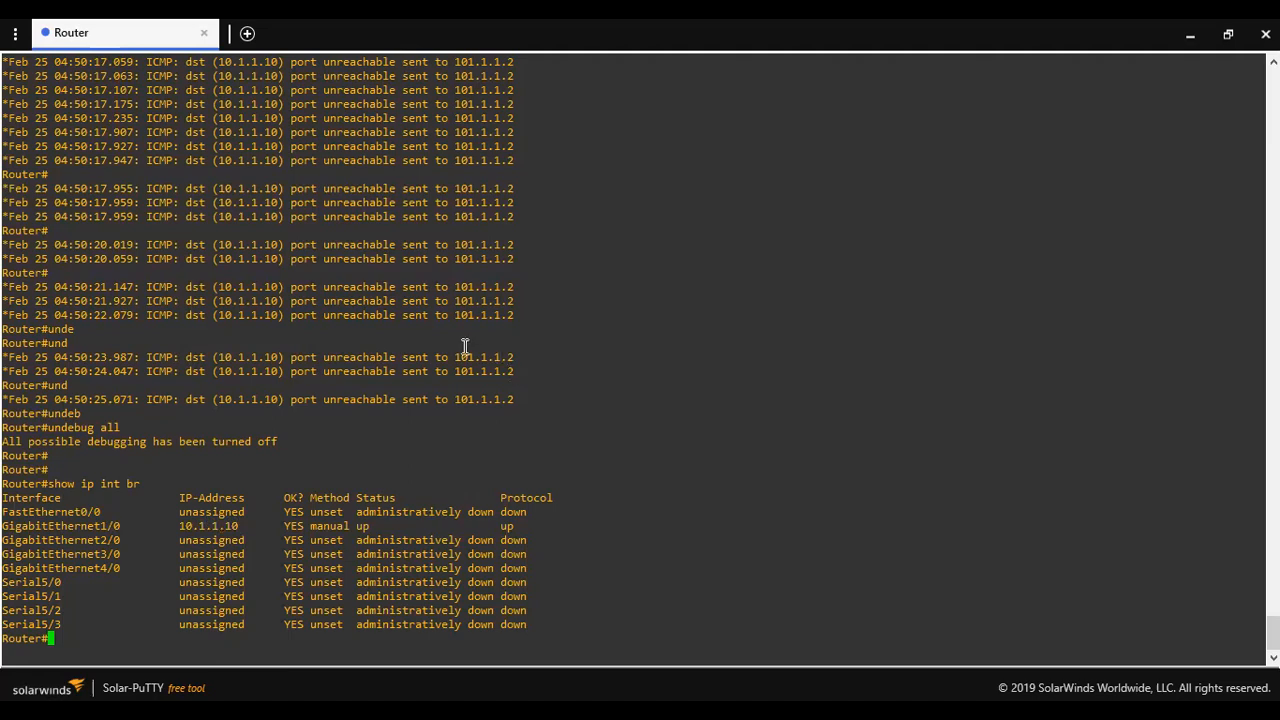
scroll(414, 337, up, 15)
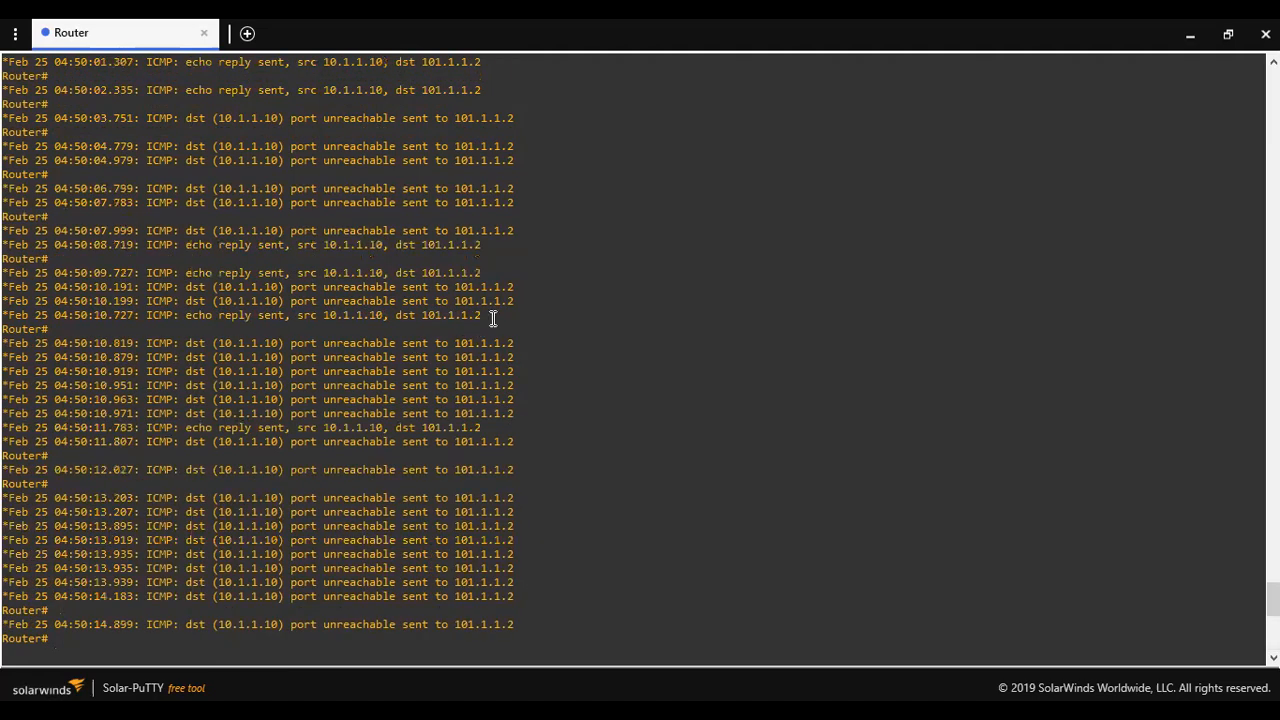
drag(490, 316, 308, 315)
drag(64, 307, 48, 301)
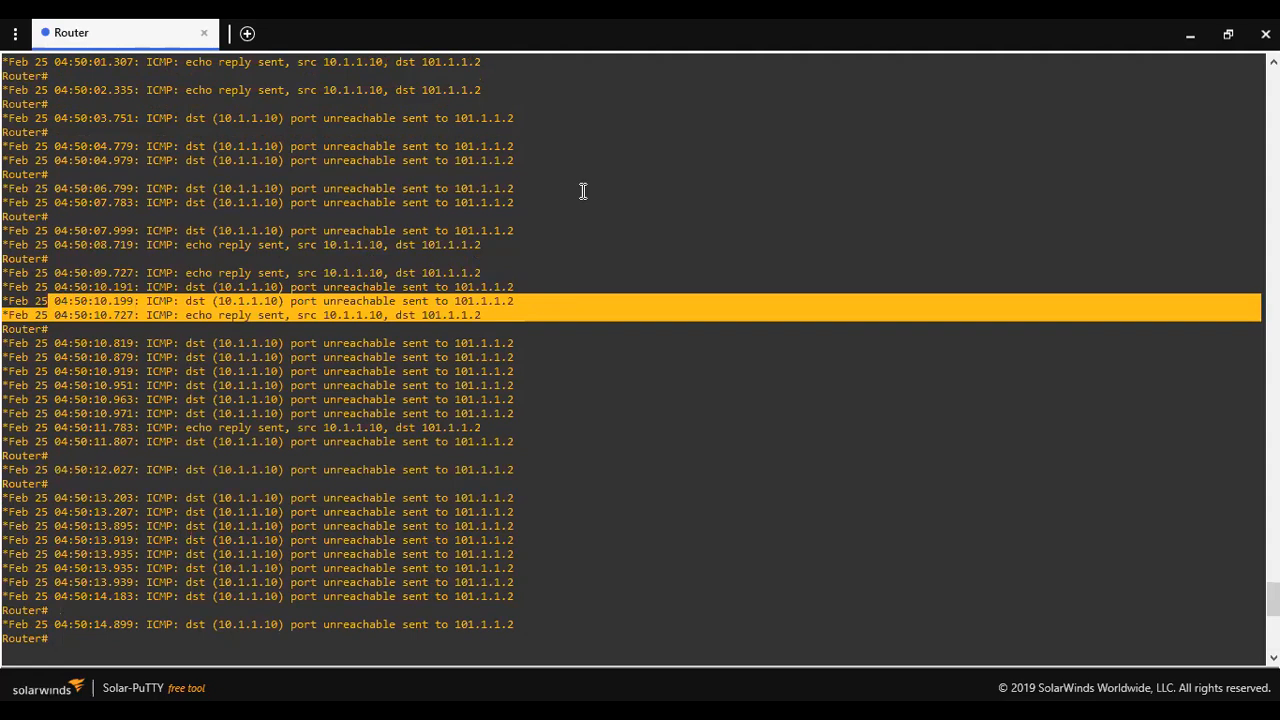
key(alt+Tab)
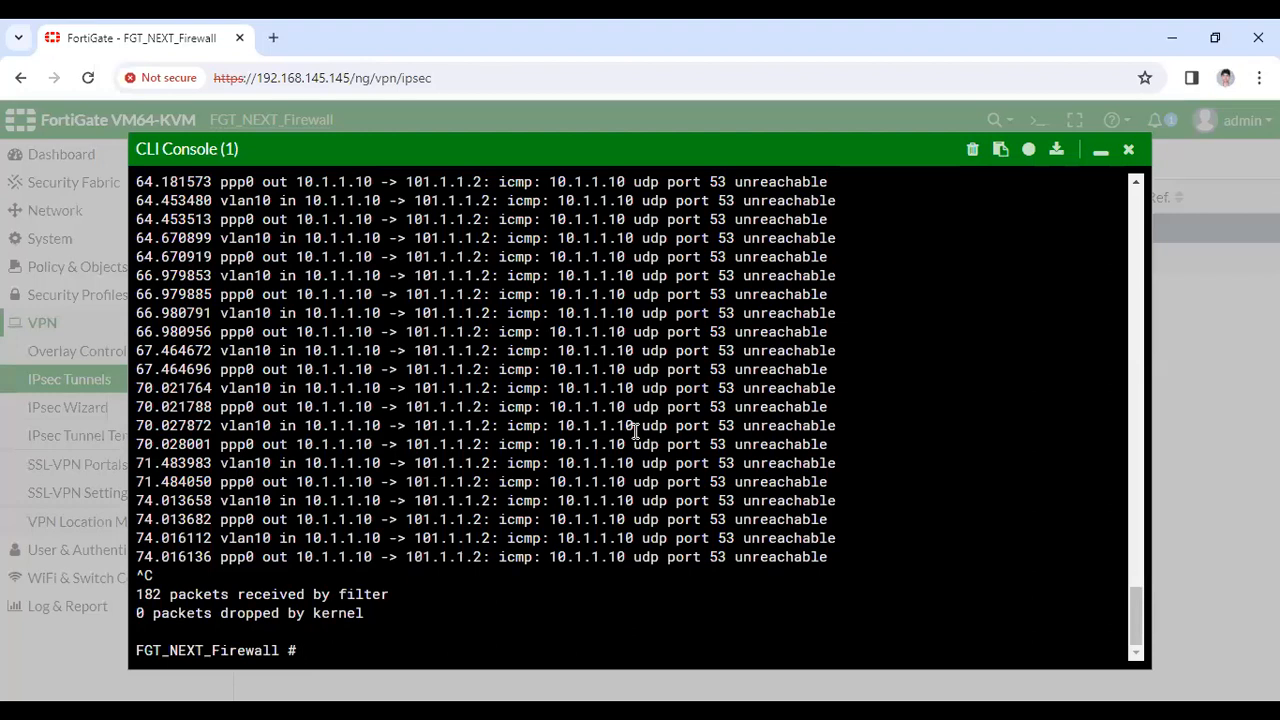
Rerun and stop the 101.1.1.2 ICMP sniffer, capturing an echo request and reply with 10.1.1.1
text(diagnose sniffer packet any "host 101.1.1.2 and icmp " 4)
key(Return)
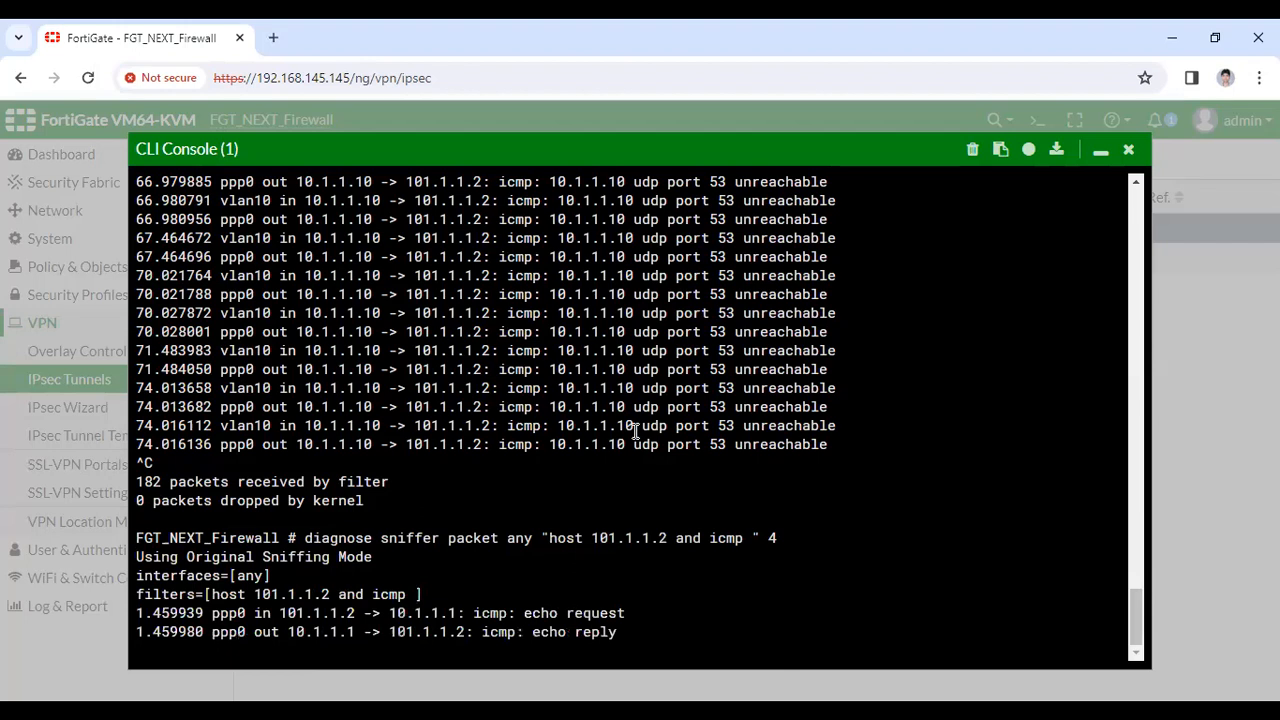
key(ctrl+c)
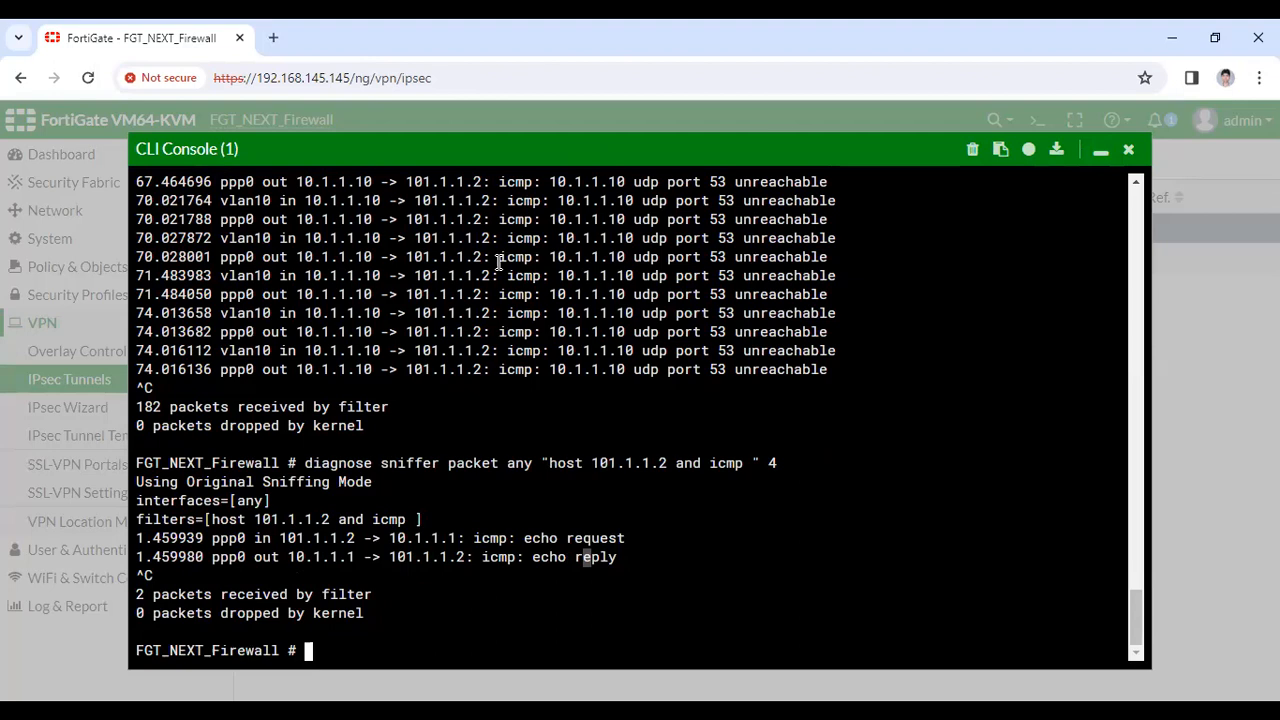
key(alt+Tab)
key(alt+Tab)
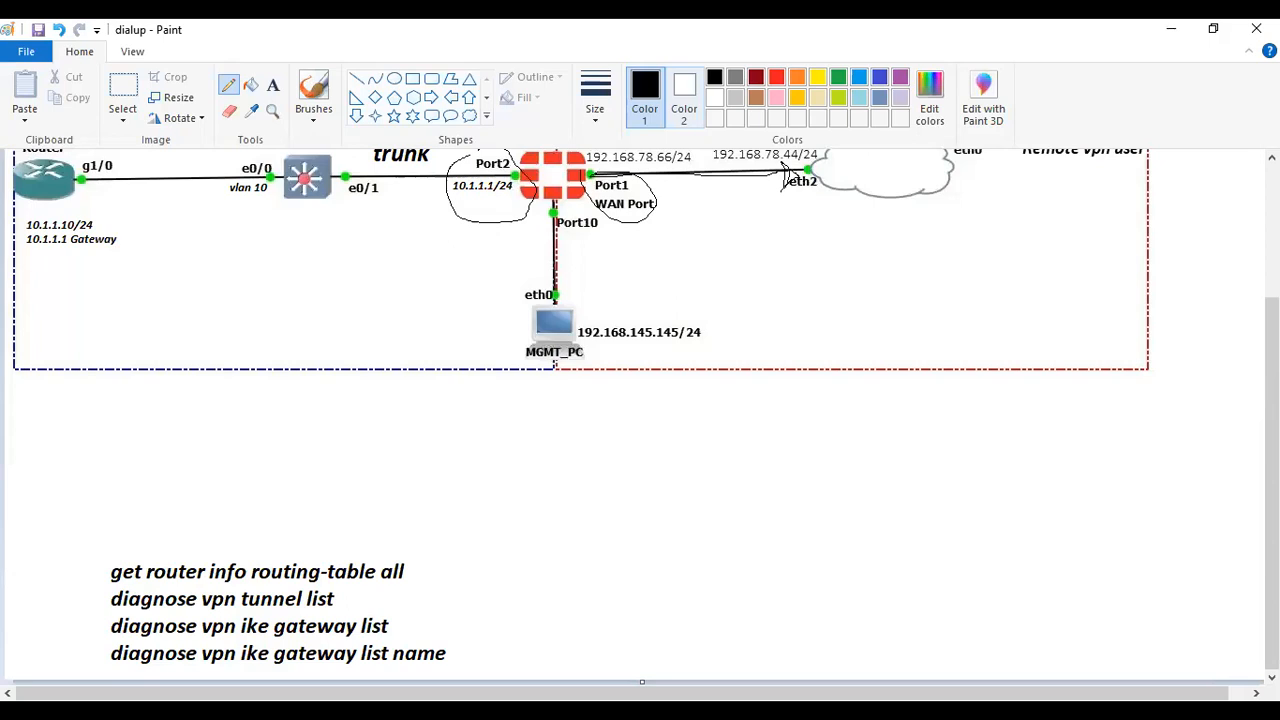
Run 'get router info routing-table all' and highlight the 192.168.78.124/32 Myvpn route
key(alt+Tab)
key(alt+Tab)
text(get router info routing-table a)
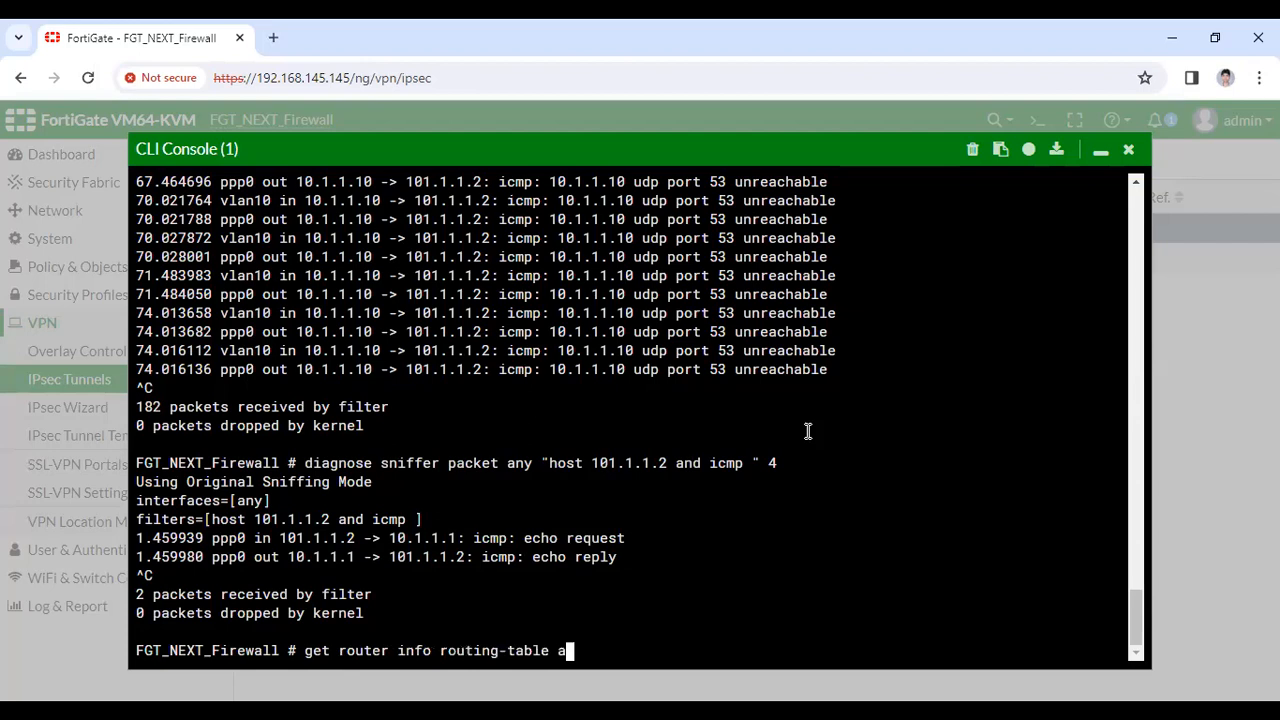
text(ll)
key(Return)
drag(632, 575, 140, 574)
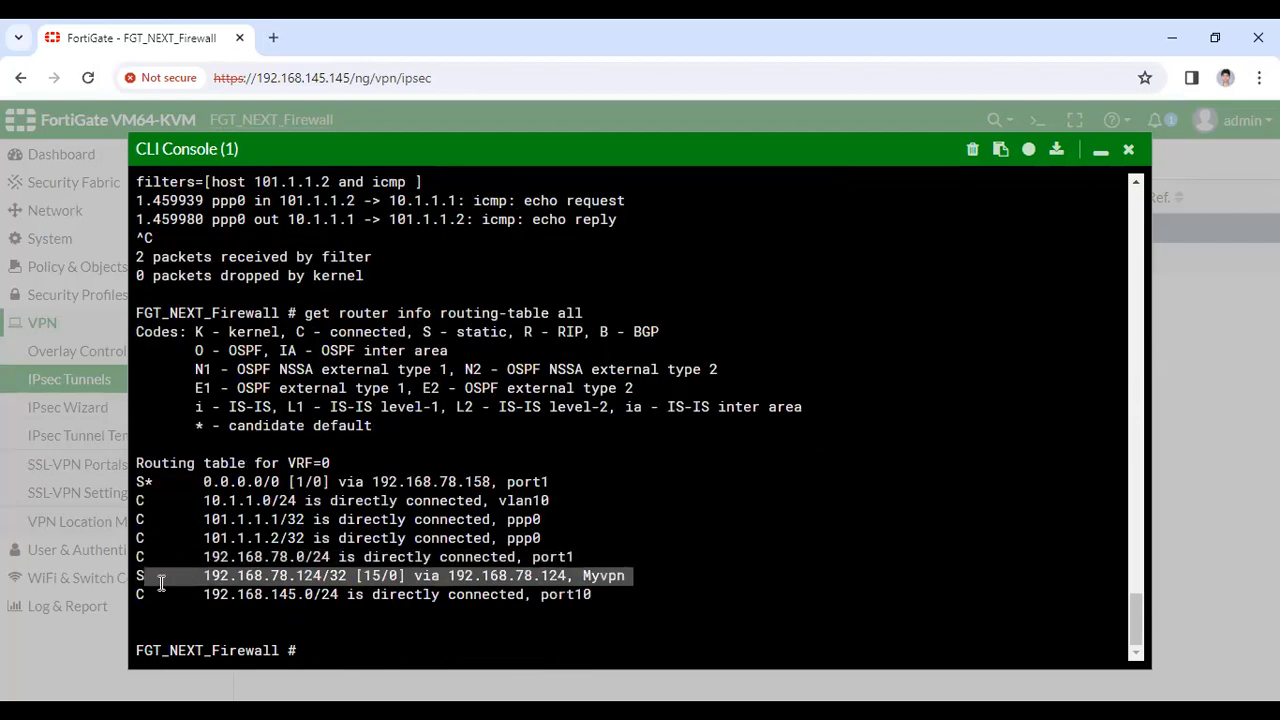
click(626, 576)
shift+click(237, 576)
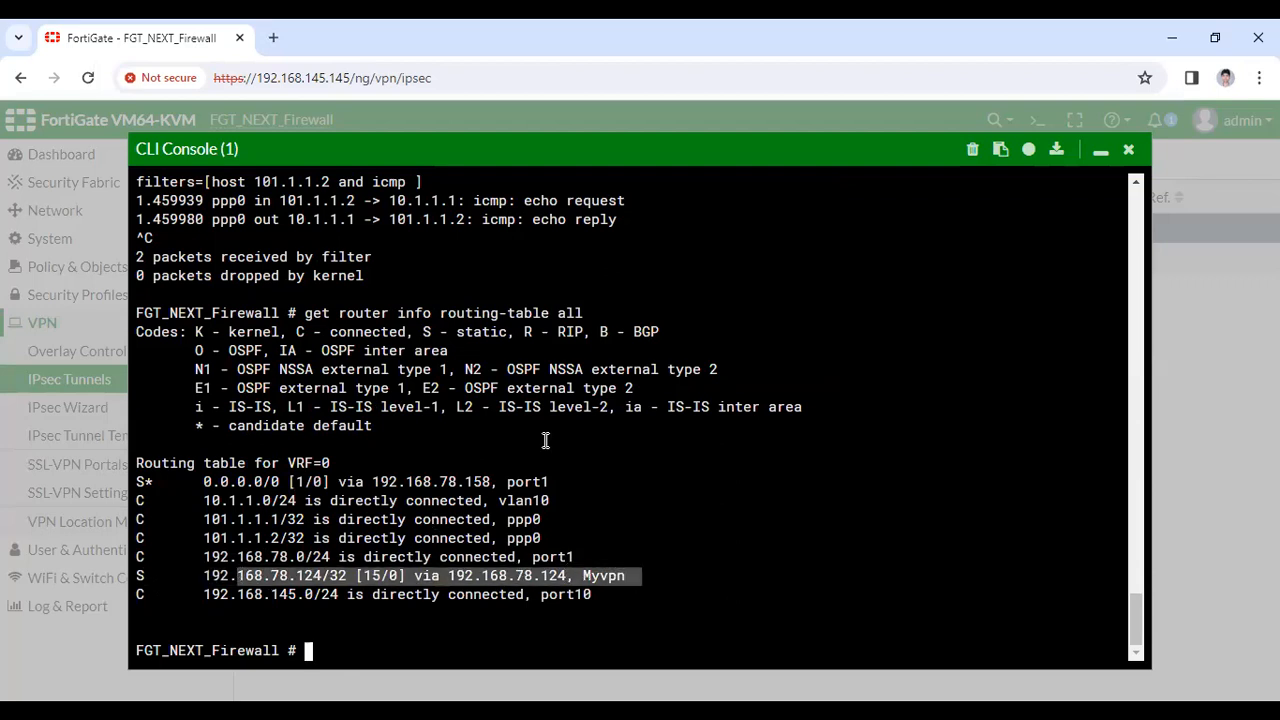
Highlight the 101.1.1.1/32 and 101.1.1.2/32 ppp0 routes, then bring up the GNS3 topology
drag(556, 538, 541, 538)
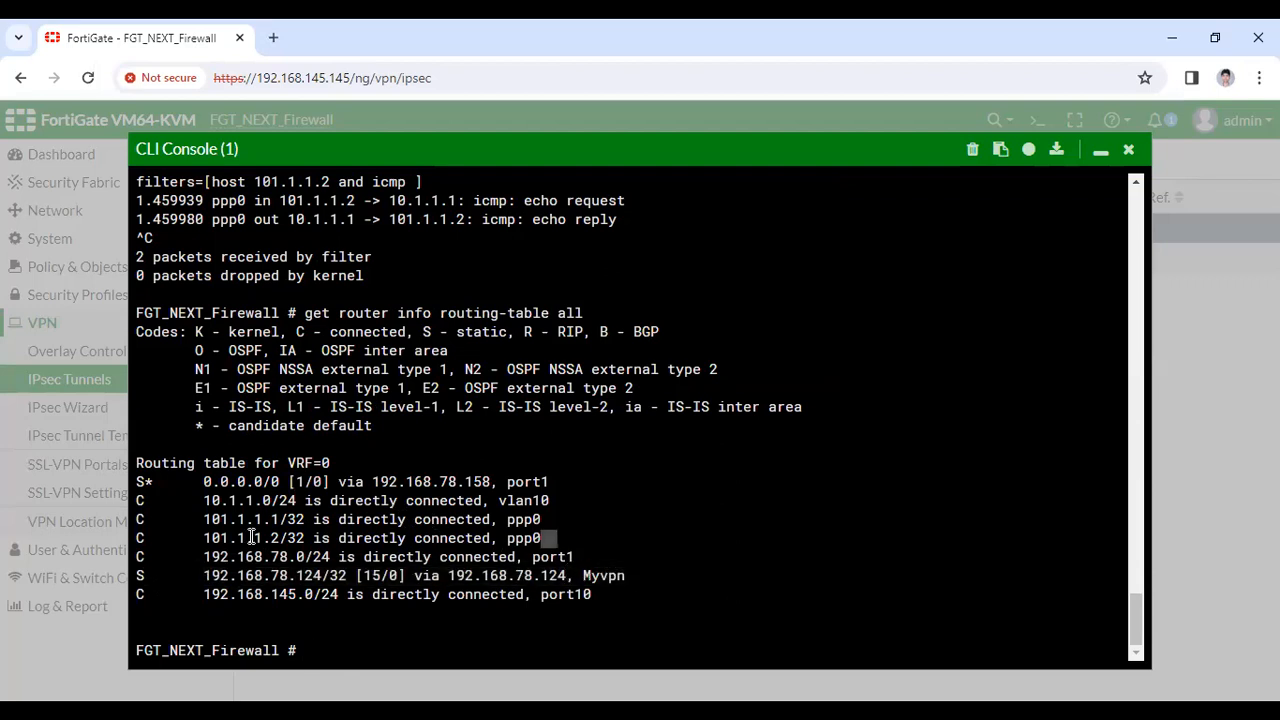
shift+click(147, 517)
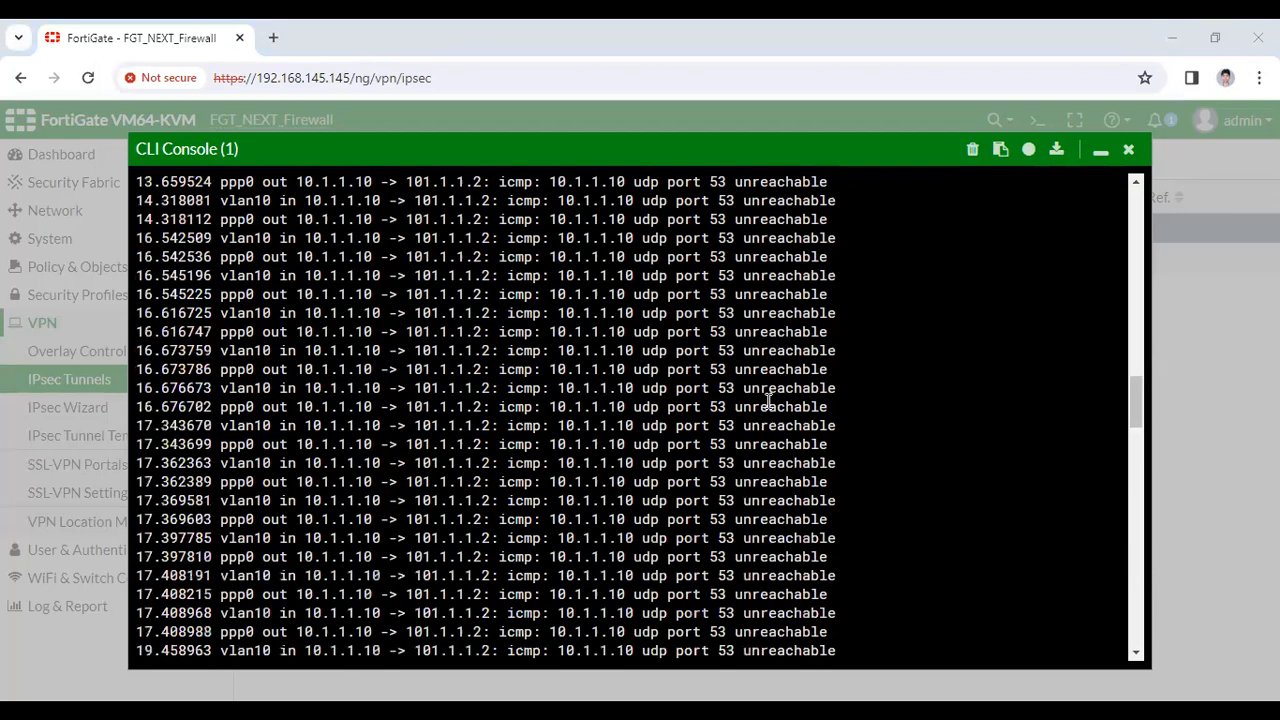
scroll(768, 400, up, 10)
scroll(768, 400, up, 5)
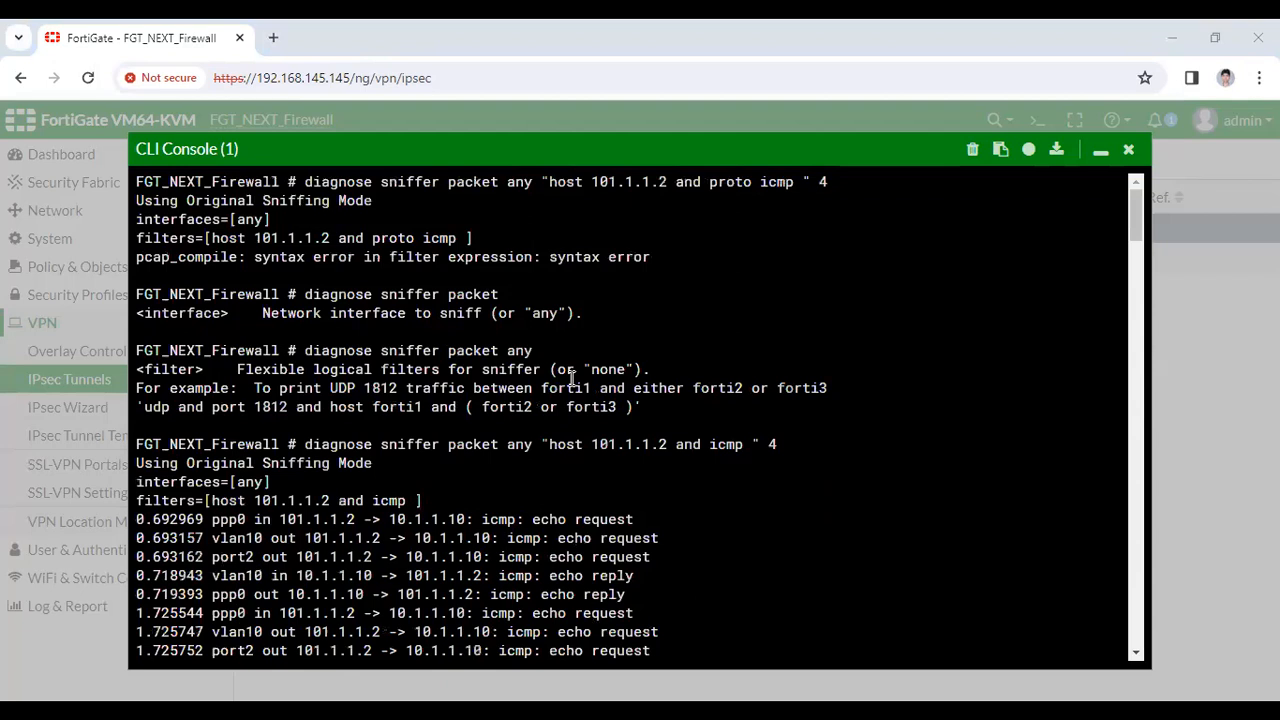
scroll(1151, 259, down, 10)
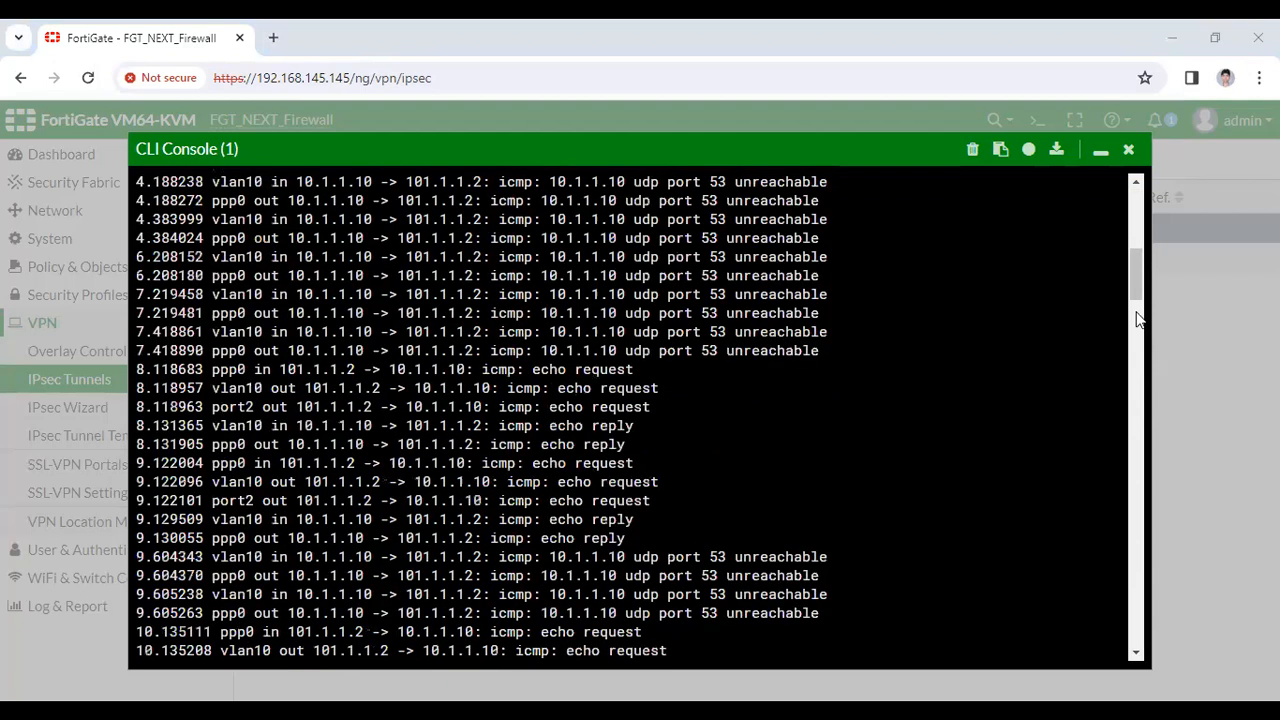
scroll(1145, 628, down, 5)
scroll(1145, 628, down, 10)
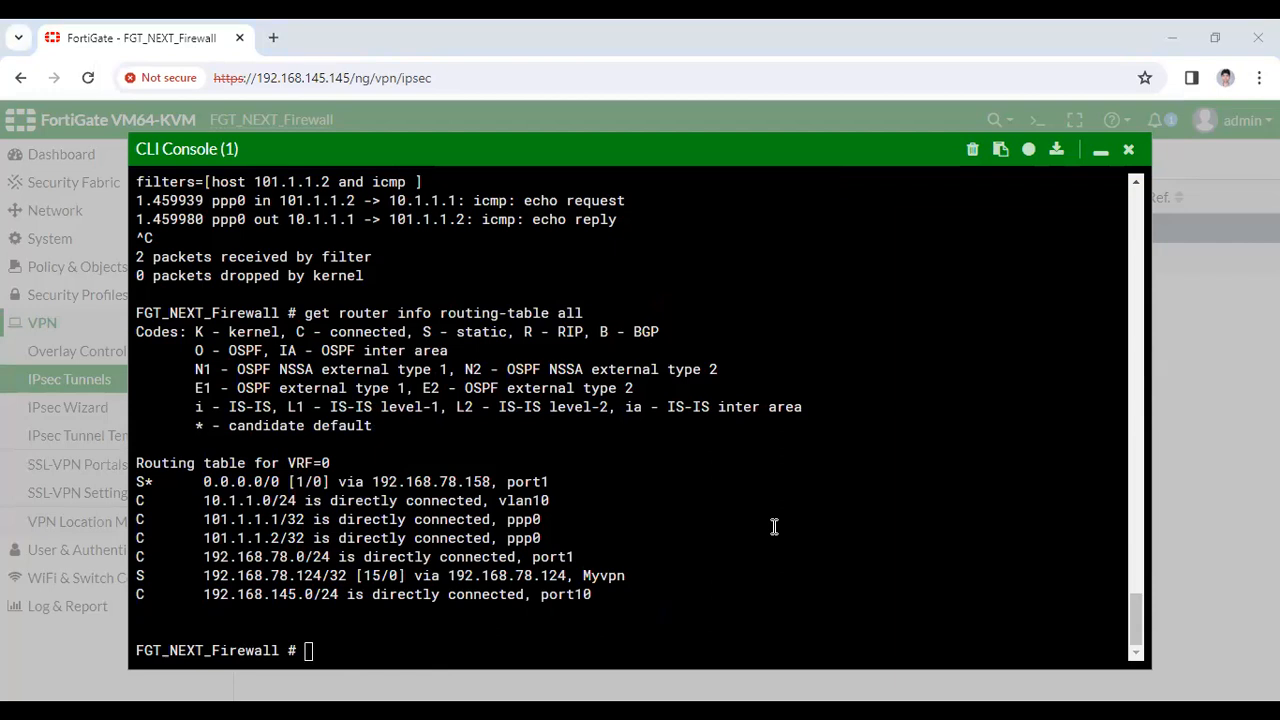
key(alt+Tab)
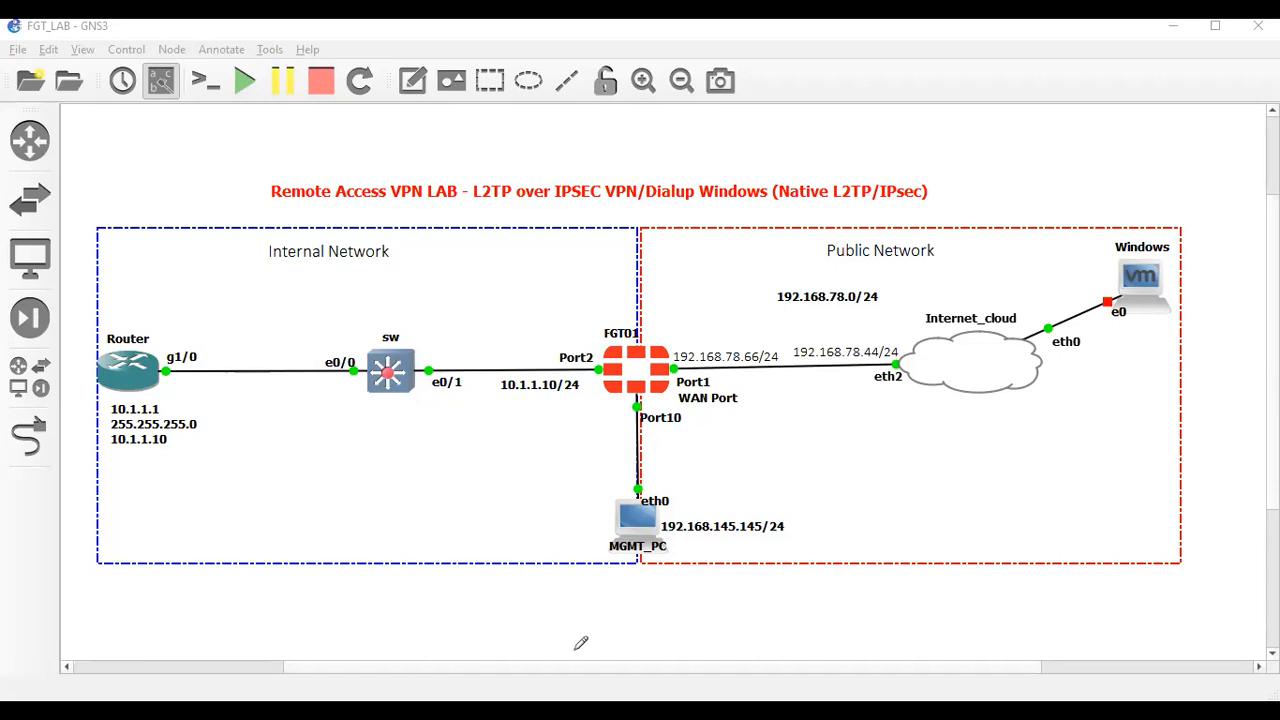
Run 'diagnose vpn tunnel list' in the CLI Console to list the IPsec tunnels
key(alt+Tab)
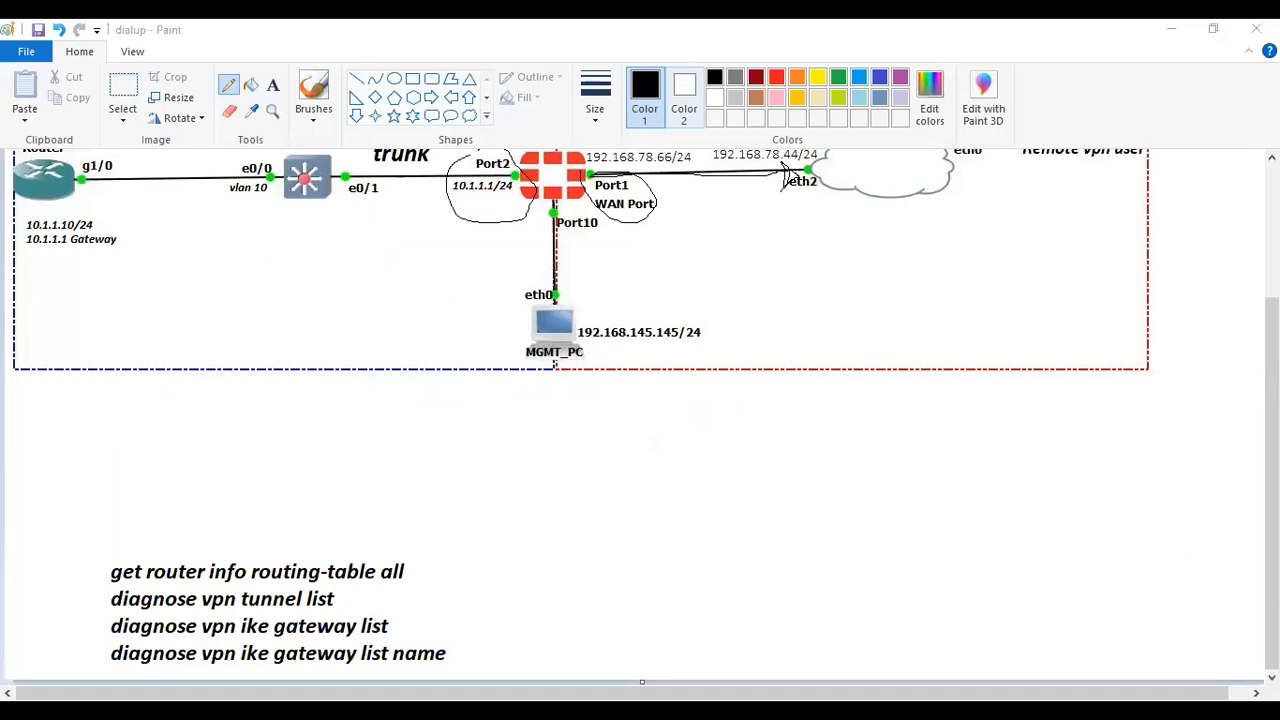
key(alt+Tab)
text(vpn )
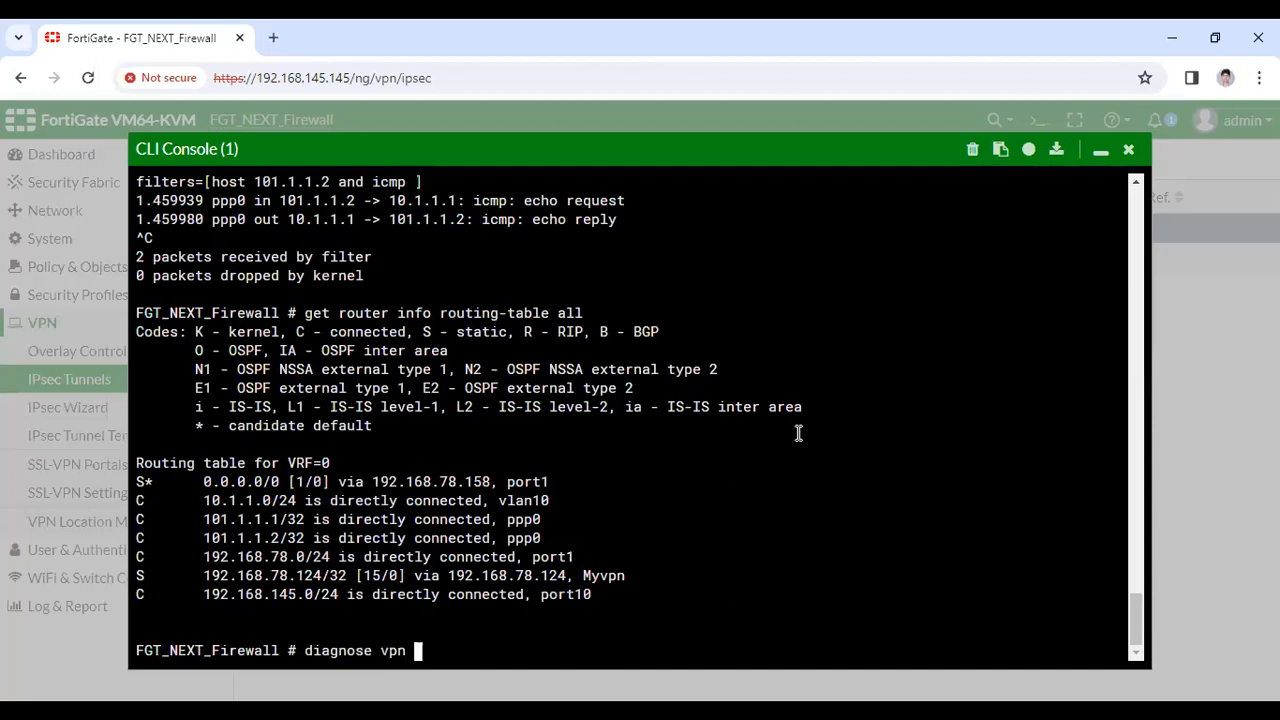
text(tunnel list)
key(Return)
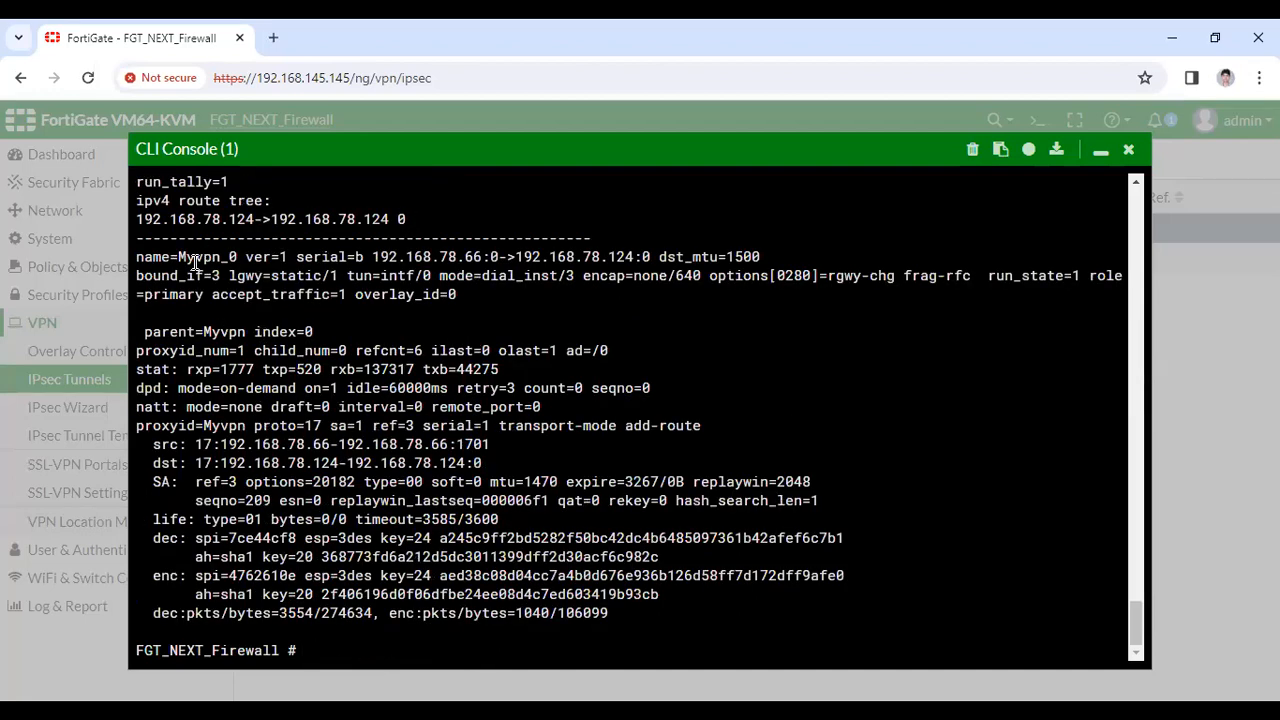
scroll(232, 290, up, 2)
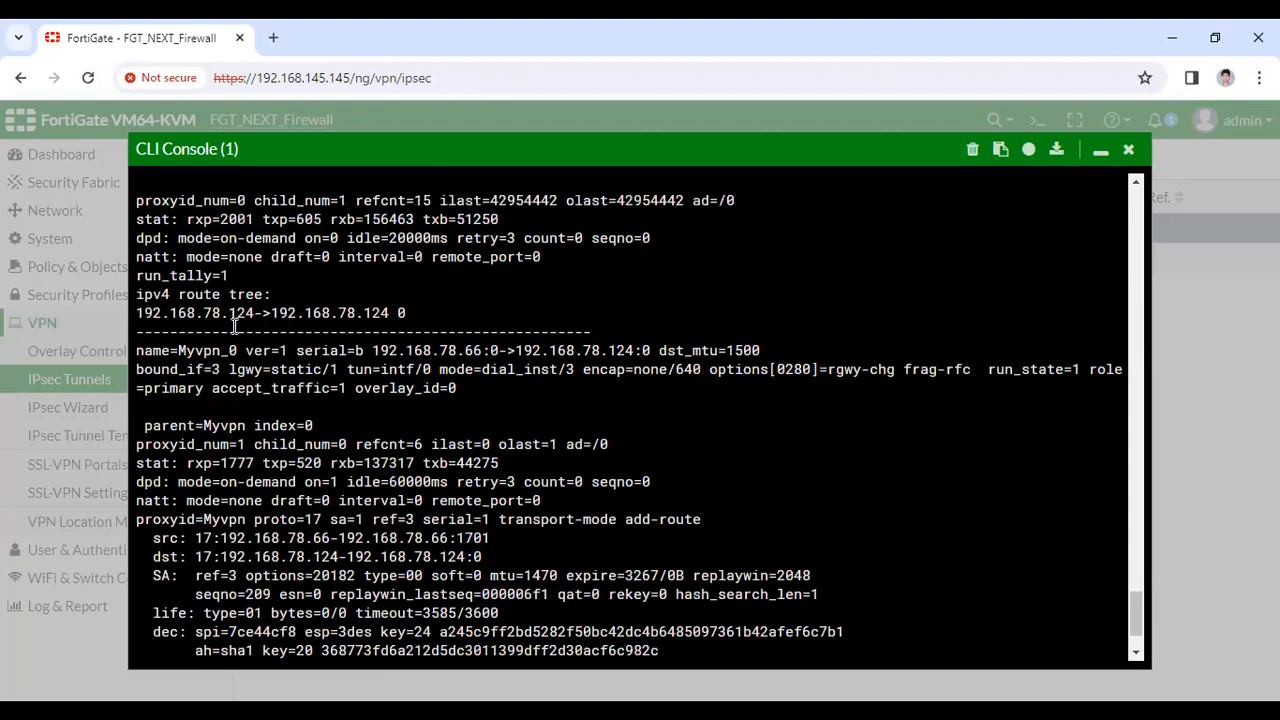
scroll(234, 325, up, 3)
Highlight the Myvpn tunnel name in the output and start the next diagnose command
drag(183, 312, 222, 313)
click(222, 313)
double_click(184, 312)
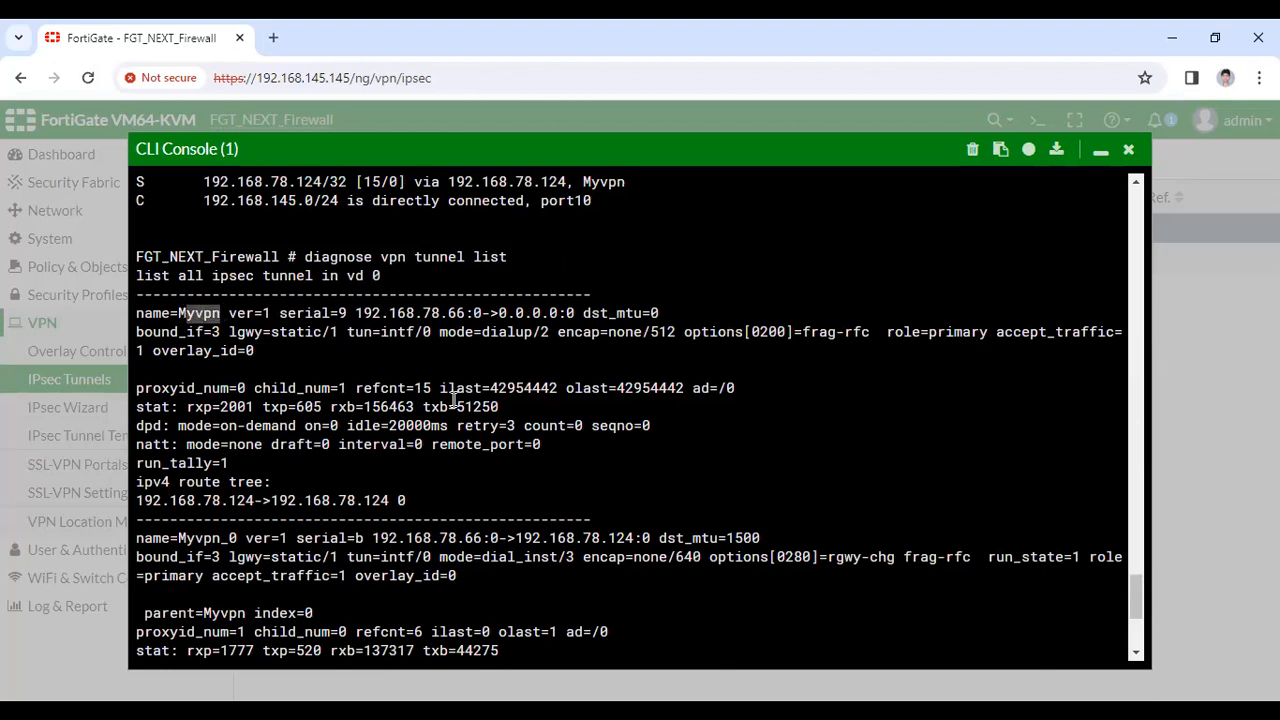
text(dis)
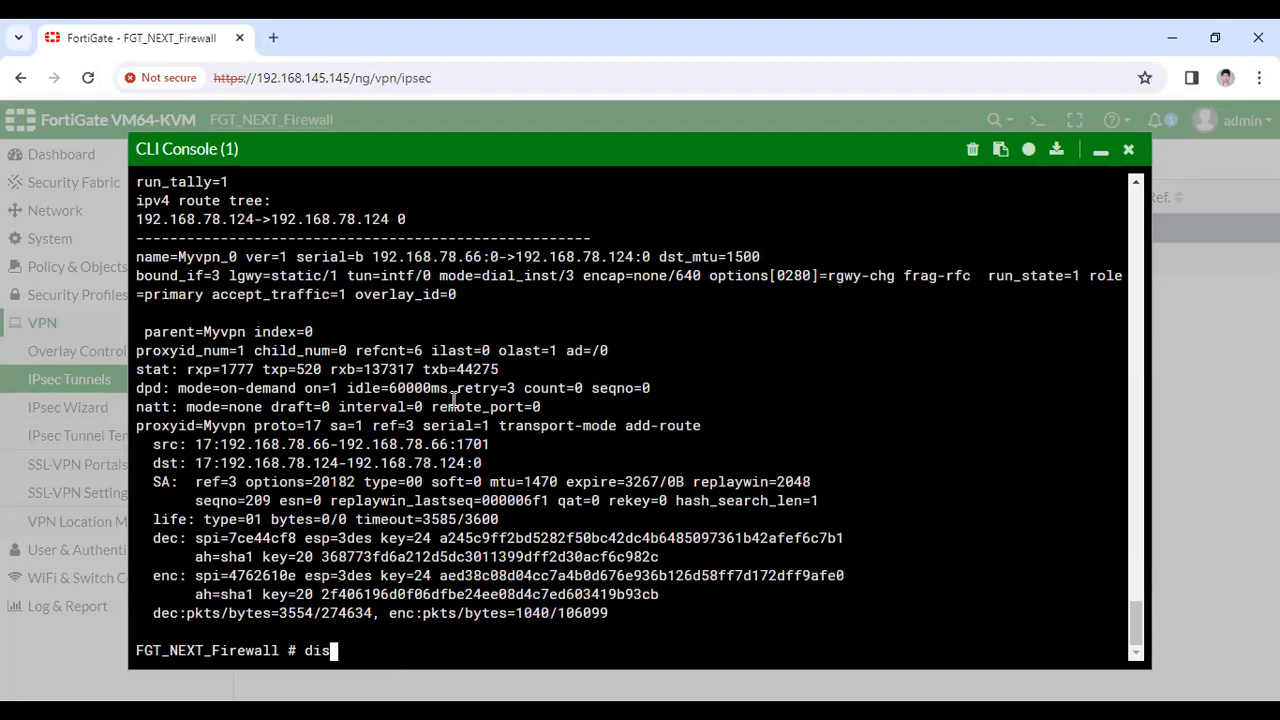
key(BackSpace)
text(a)
key(Tab)
text(tun)
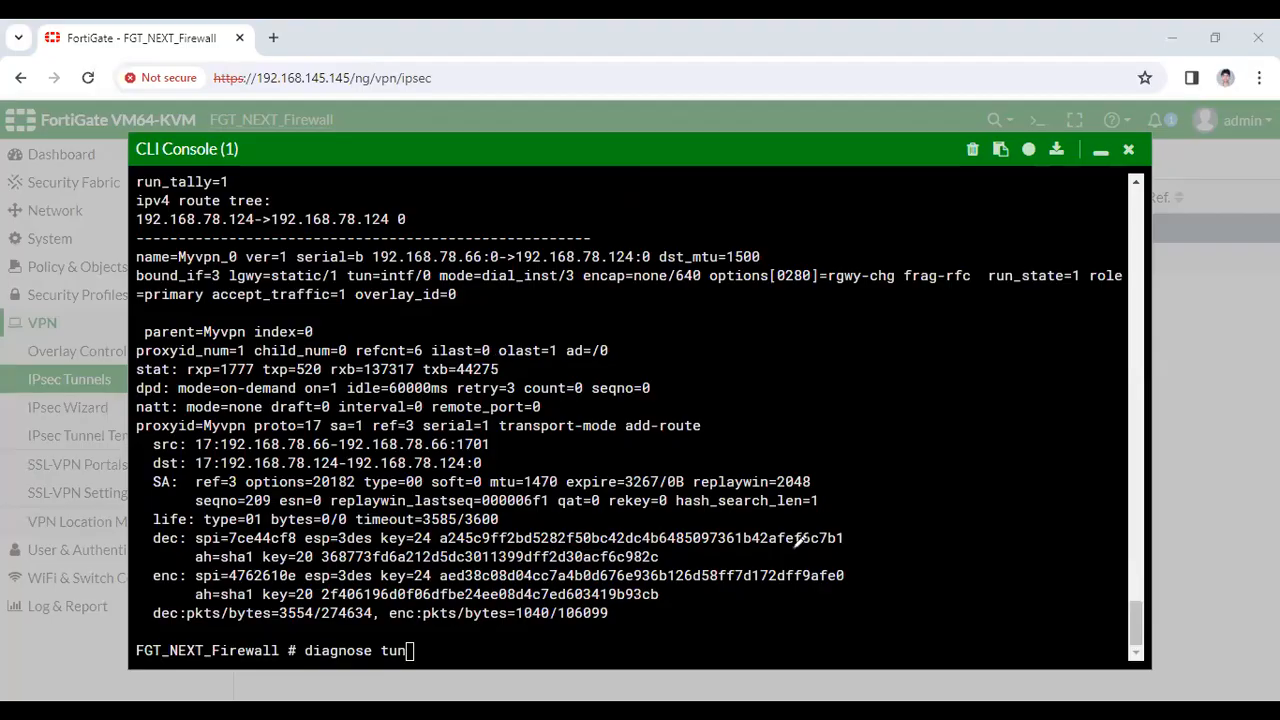
key(alt+Tab)
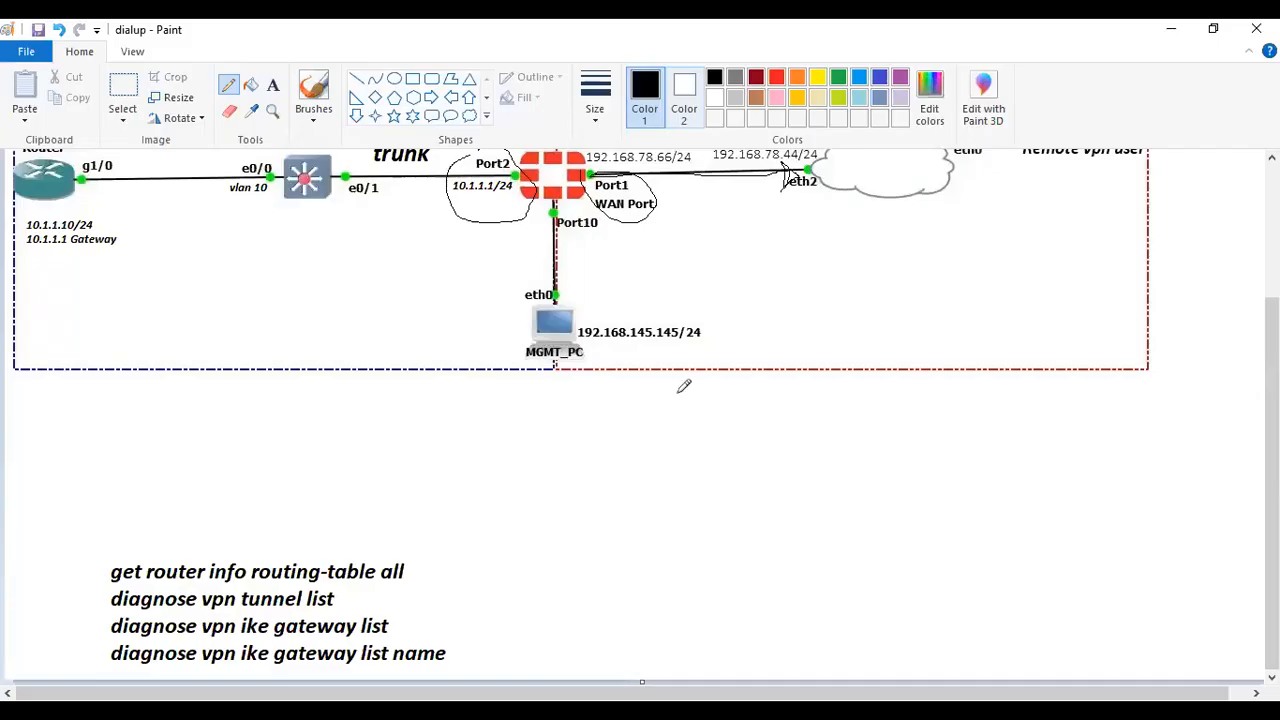
Check the IKE gateway command options and run 'diagnose vpn ike gateway list name Myvpn'
key(alt+Tab)
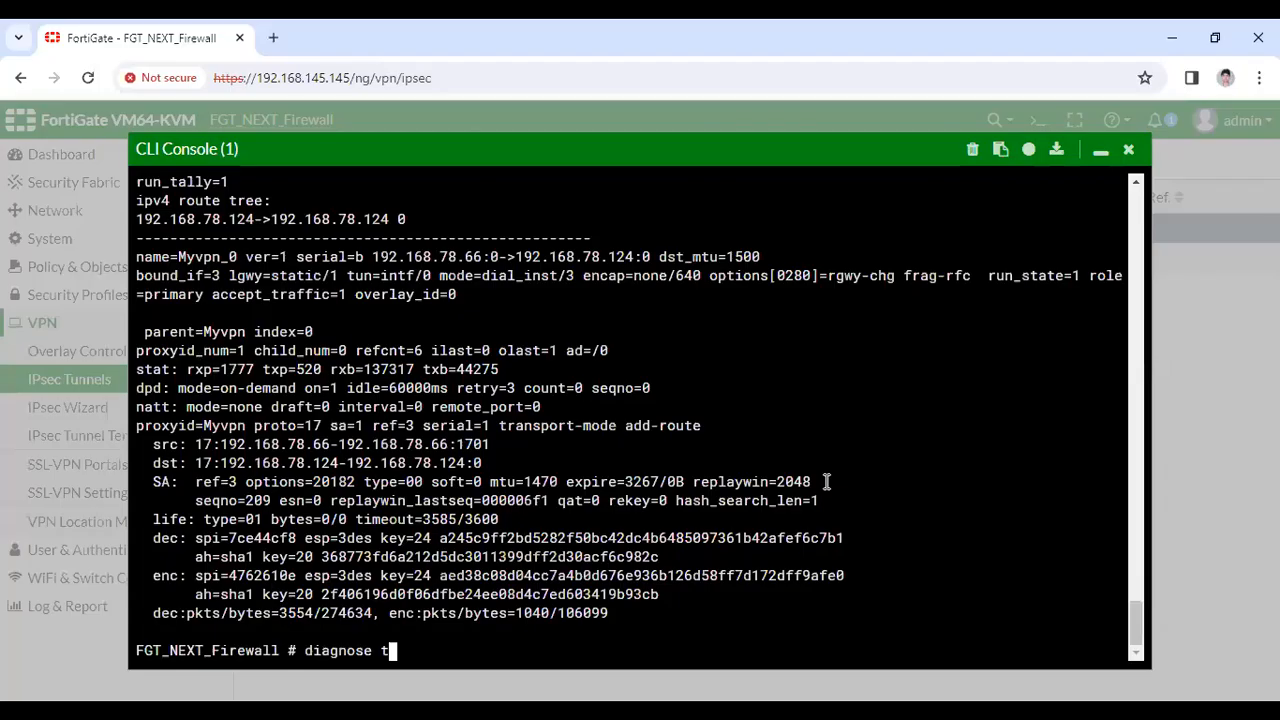
key(BackSpace)
text(vpn ike gateway)
key(question)
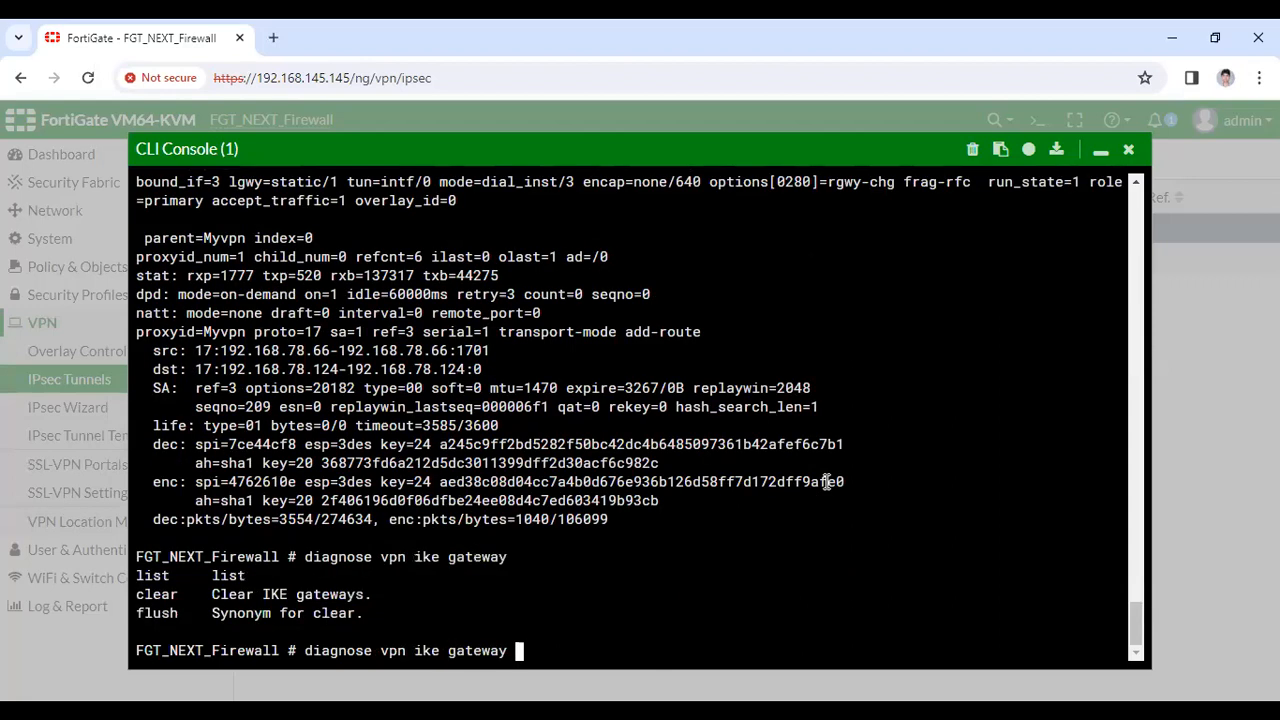
text(list)
key(question)
text(m)
key(BackSpace)
text(My)
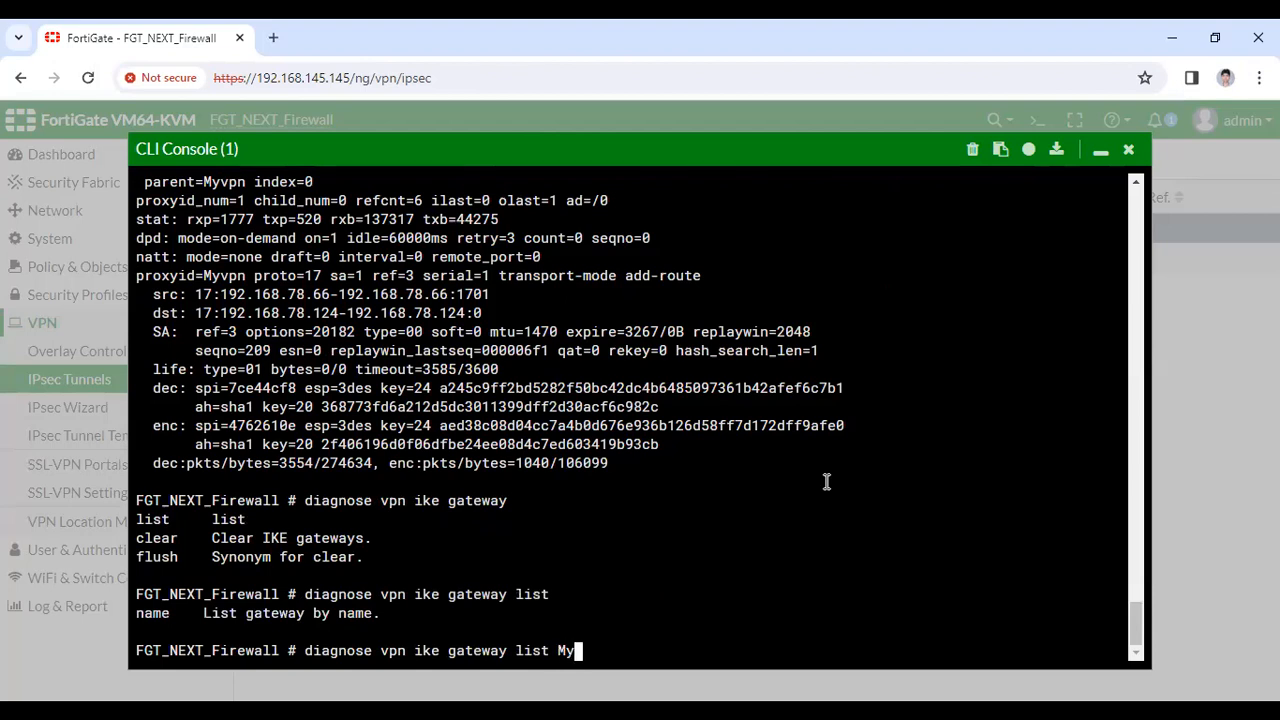
text(vpn)
key(Return)
Retry the gateway listing by name as 'myvpn' and 'Myvpn', highlighting the Myvpn_0 entry
key(Up)
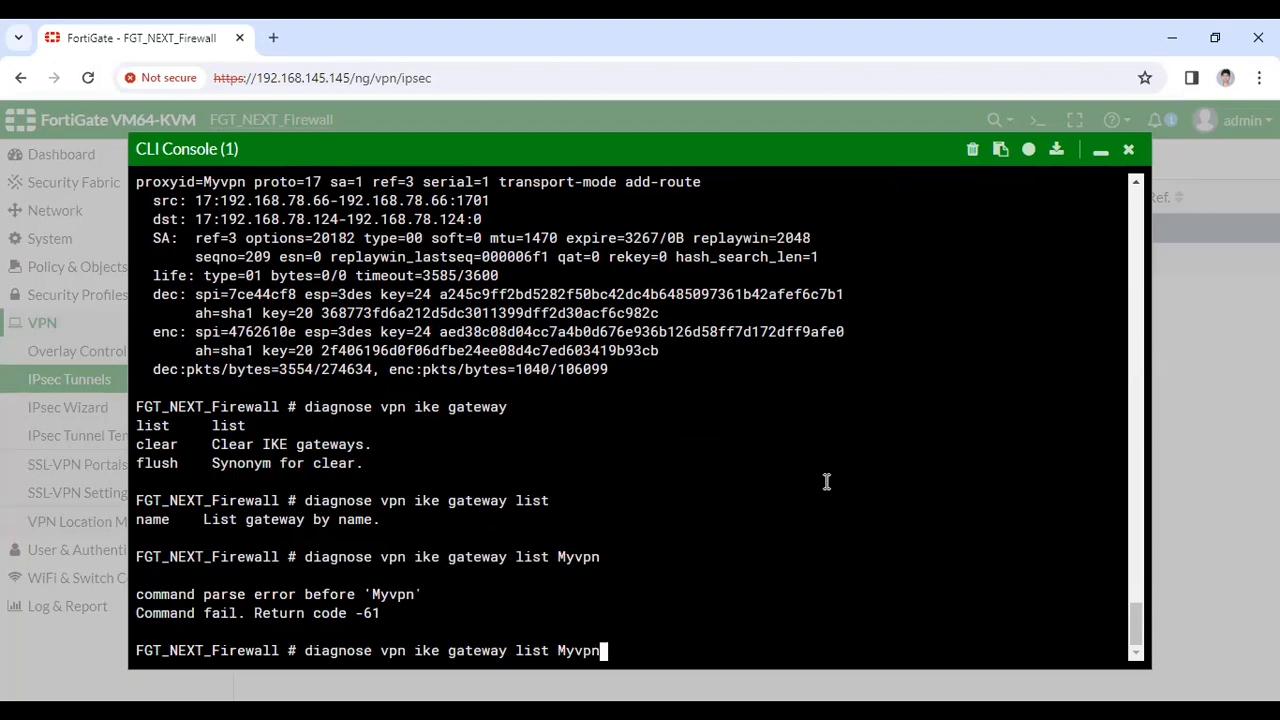
key(BackSpace)
key(BackSpace)
key(BackSpace)
key(BackSpace)
key(BackSpace)
key(Tab)
text(myvpn)
key(Return)
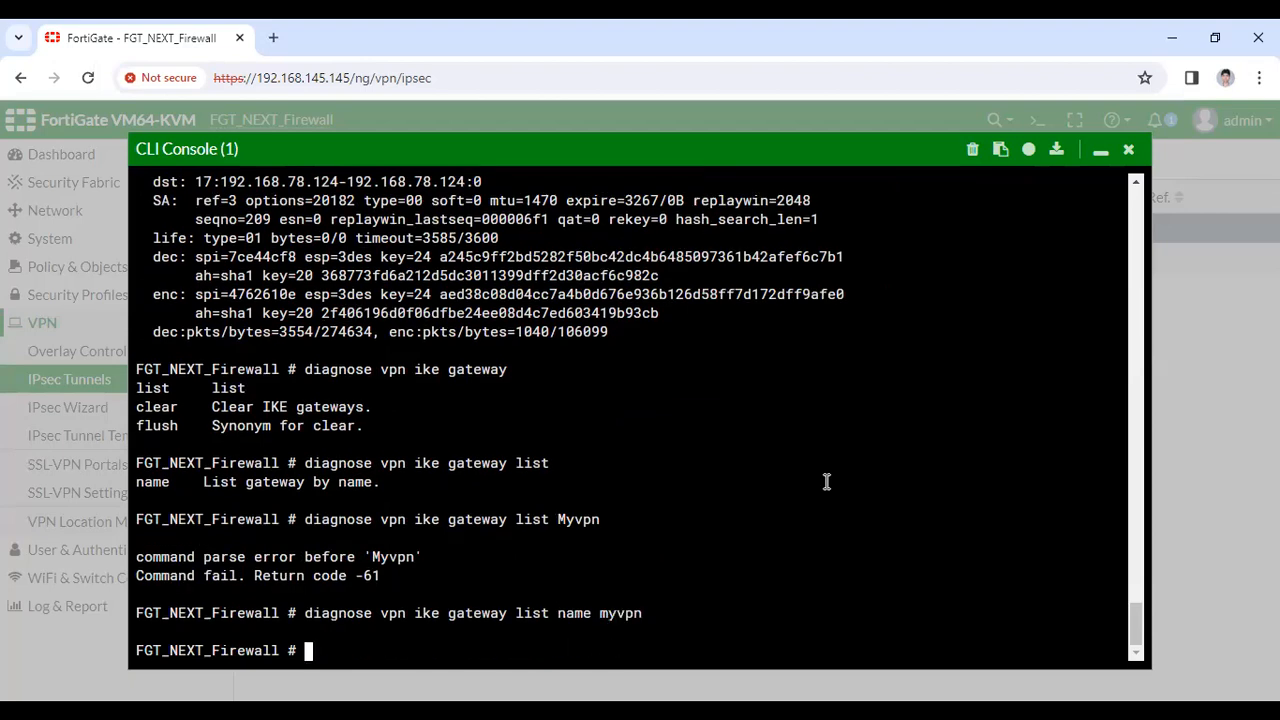
key(Up)
key(BackSpace)
key(BackSpace)
key(BackSpace)
key(BackSpace)
text(Myvpn)
key(Return)
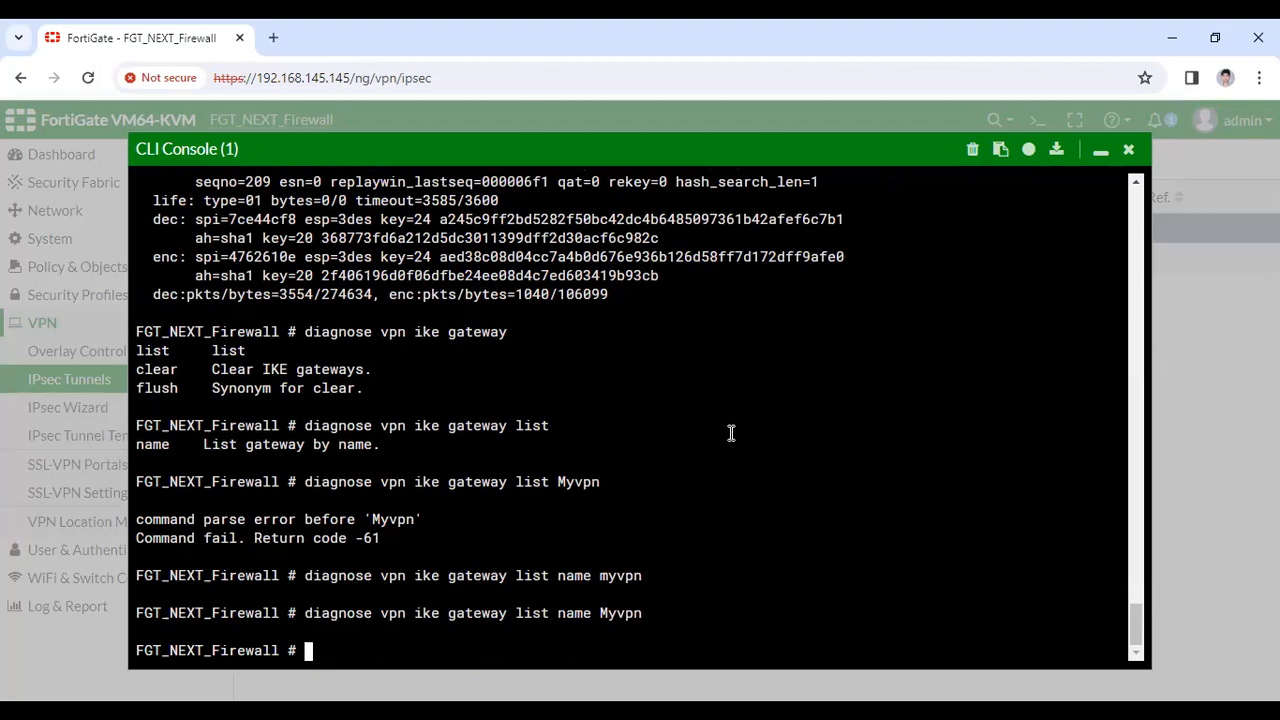
scroll(640, 415, up, 8)
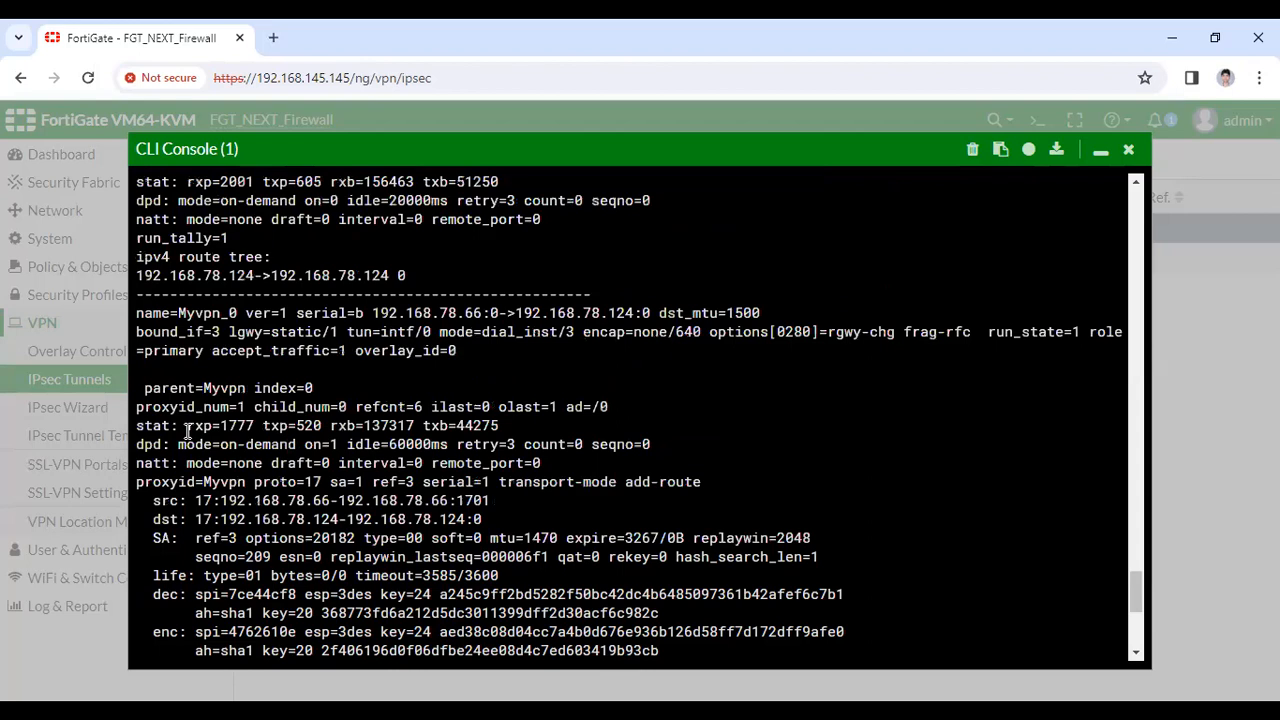
scroll(190, 430, up, 1)
double_click(185, 407)
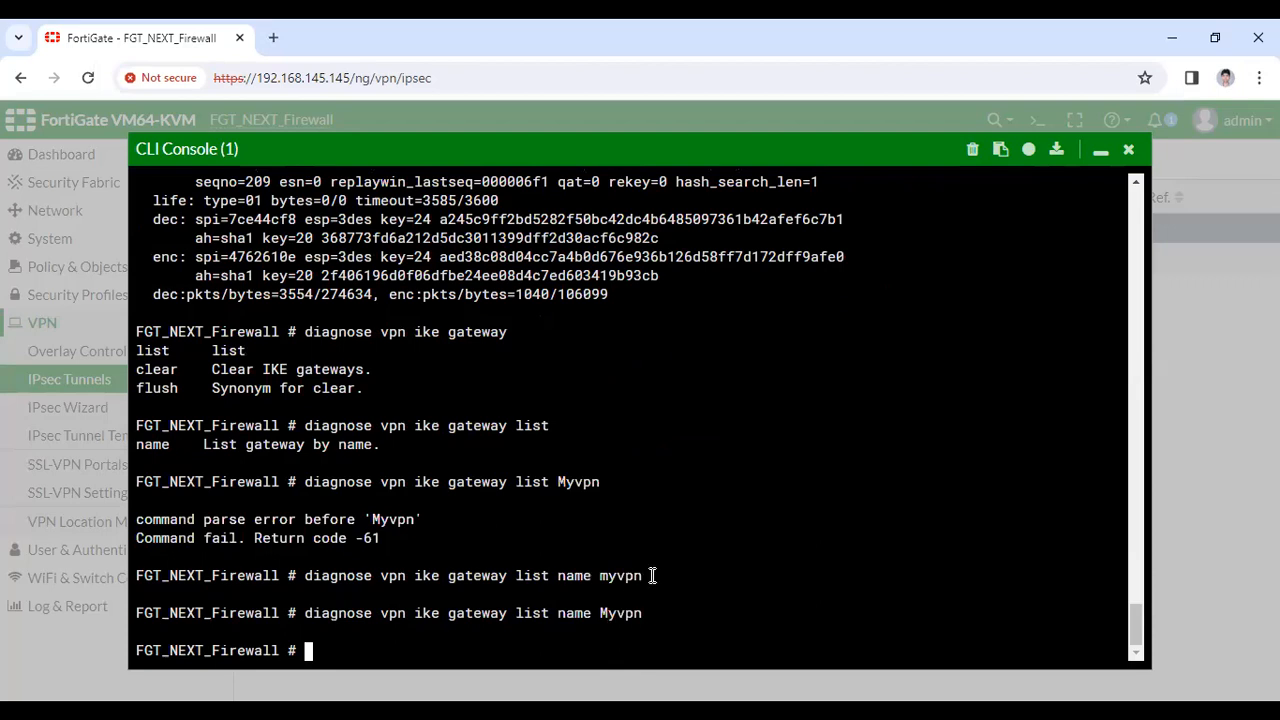
Run 'diagnose vpn ike gateway list' to show Myvpn_0 with IKE and IPsec SAs established
key(Up)
key(BackSpace)
key(BackSpace)
key(BackSpace)
key(BackSpace)
key(BackSpace)
key(BackSpace)
key(BackSpace)
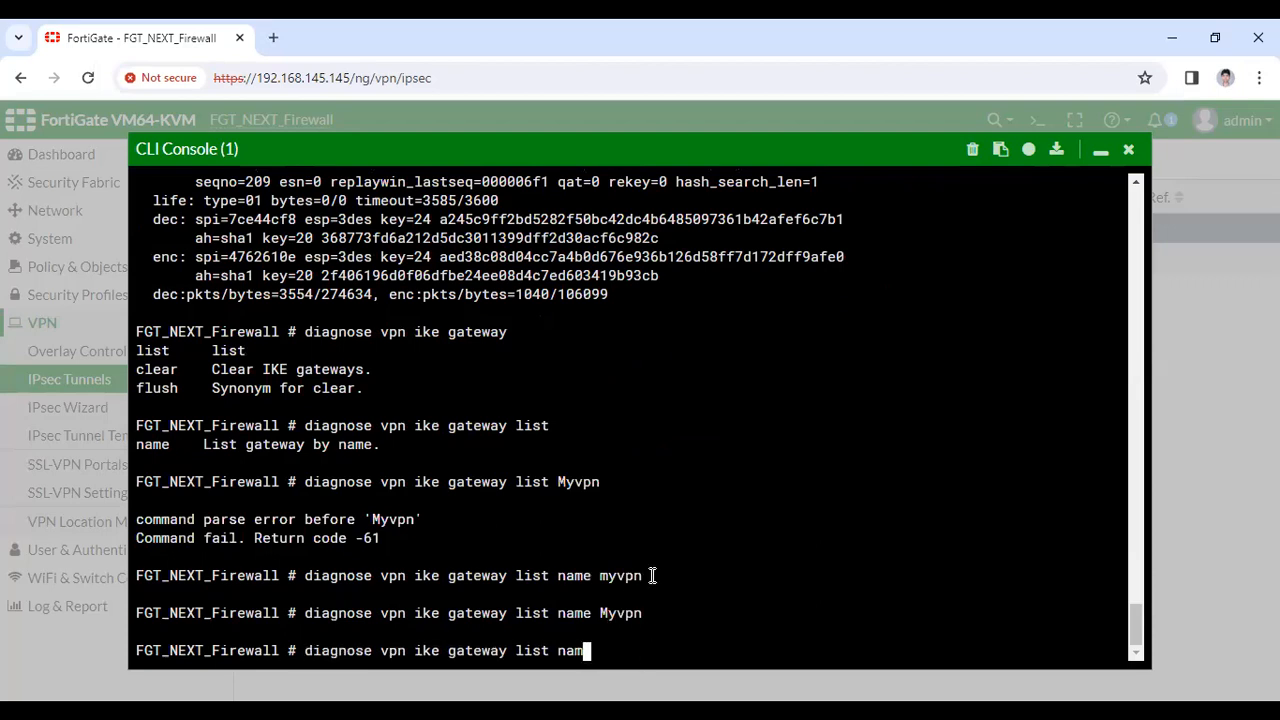
key(BackSpace)
key(BackSpace)
key(BackSpace)
key(BackSpace)
key(Return)
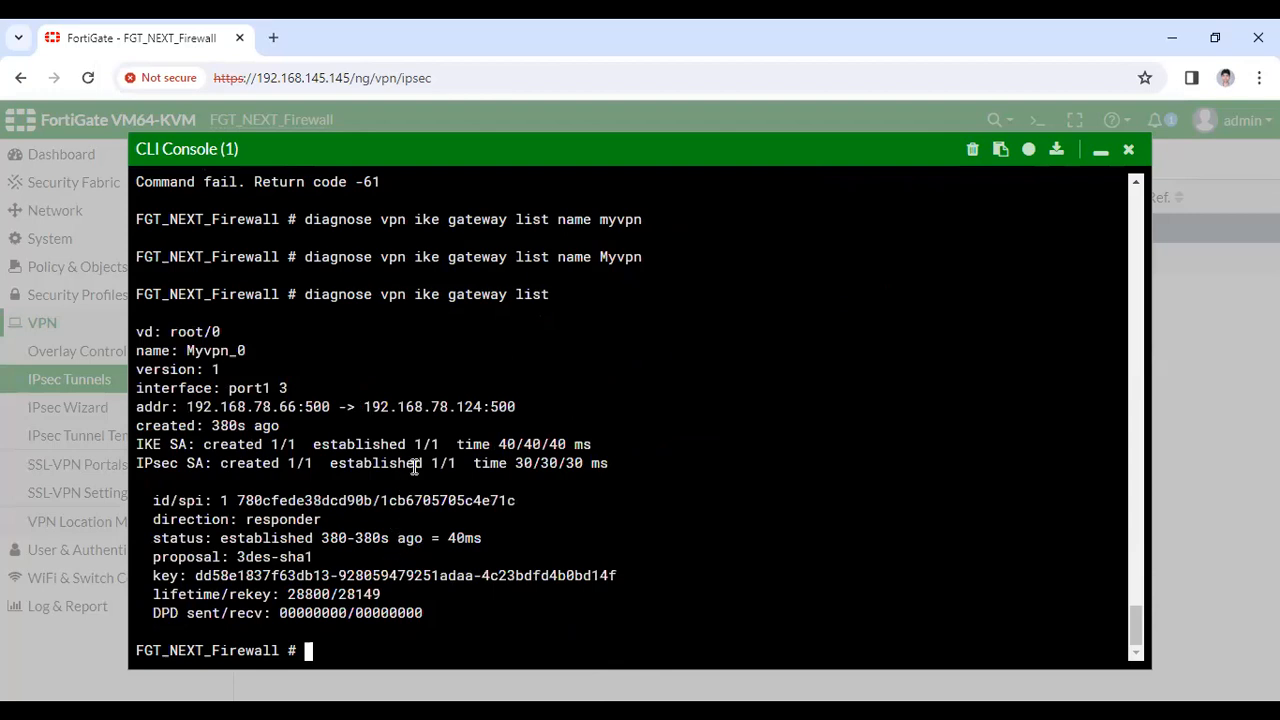
scroll(410, 470, up, 3)
Minimize the CLI Console, refresh the page and go to Policy & Objects > Firewall Policy
click(1104, 155)
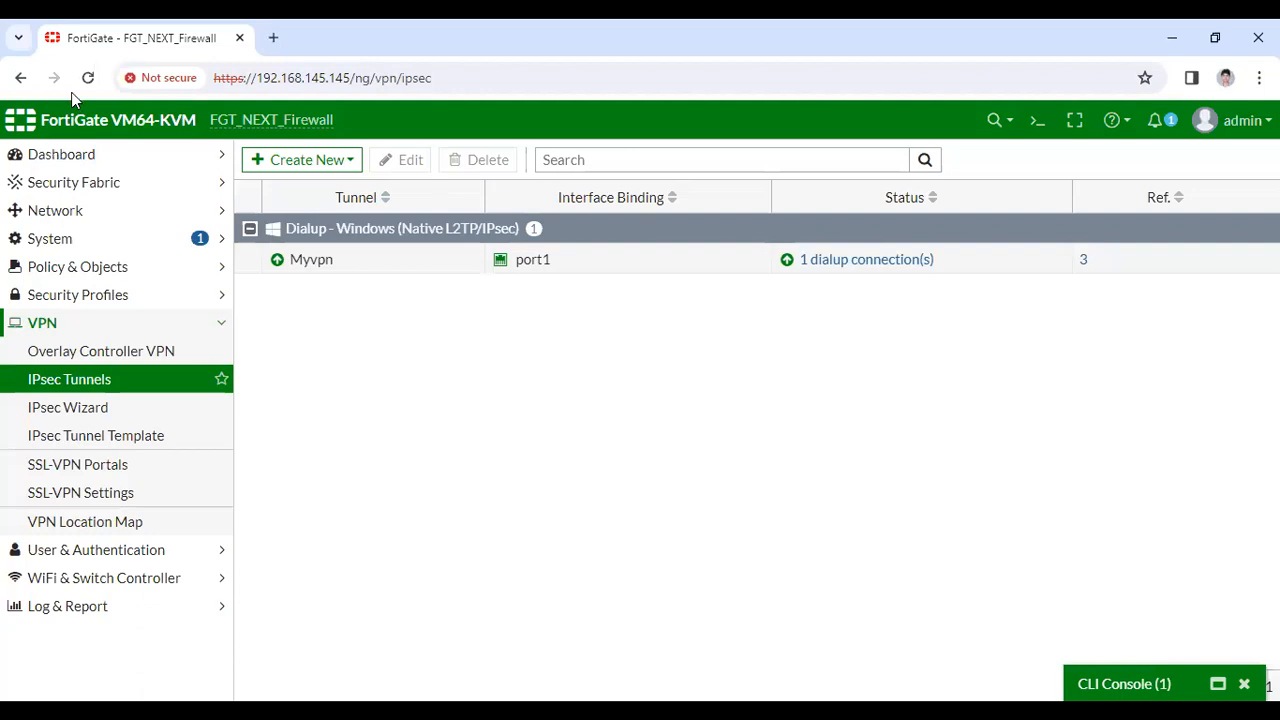
key(F5)
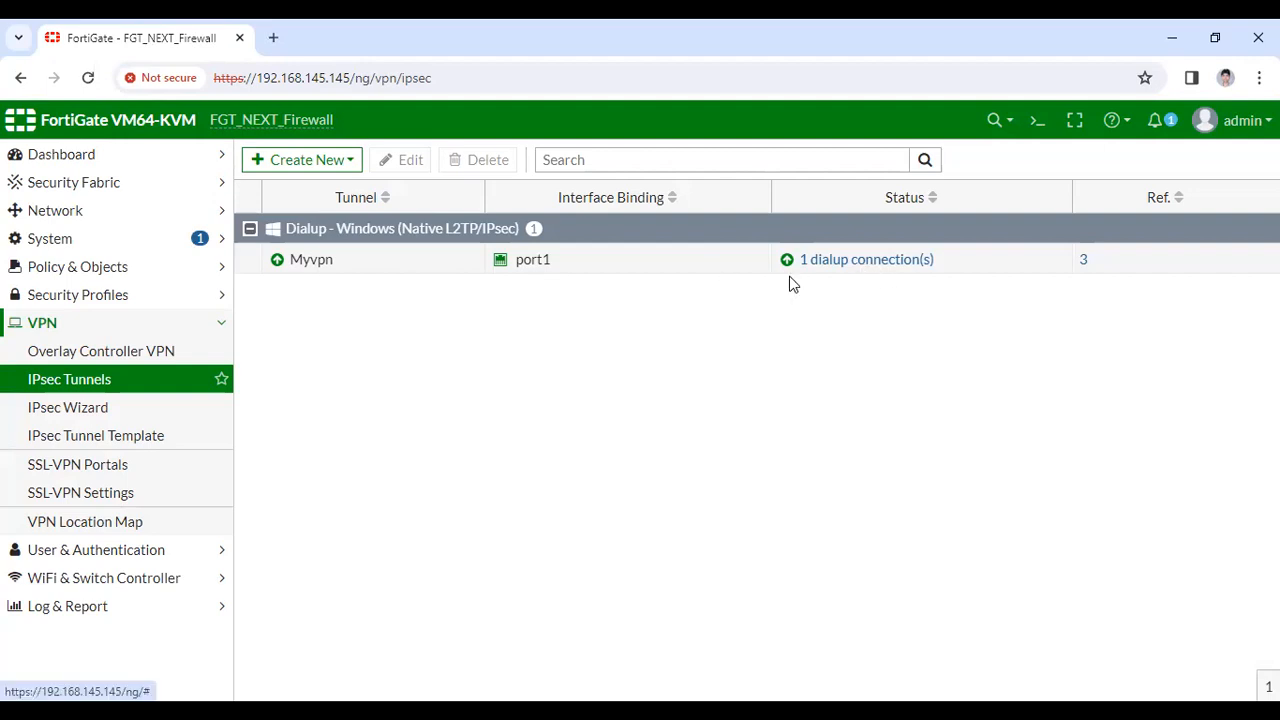
click(117, 270)
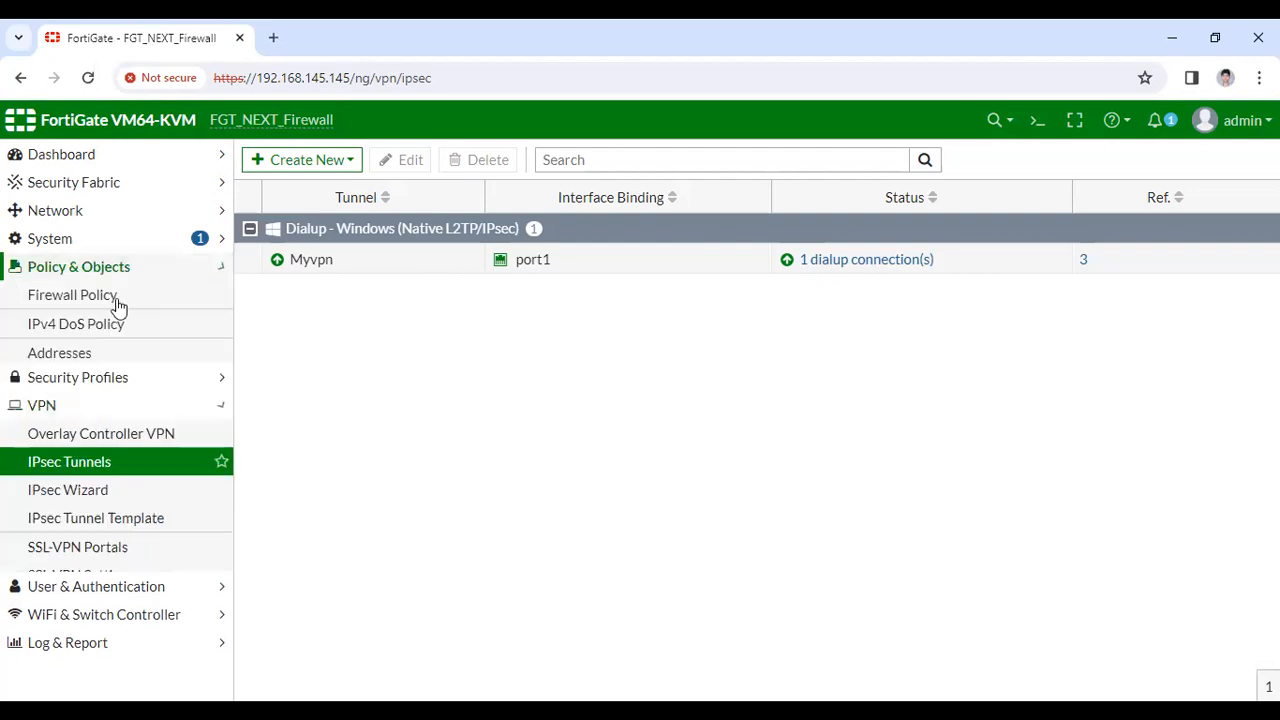
click(117, 298)
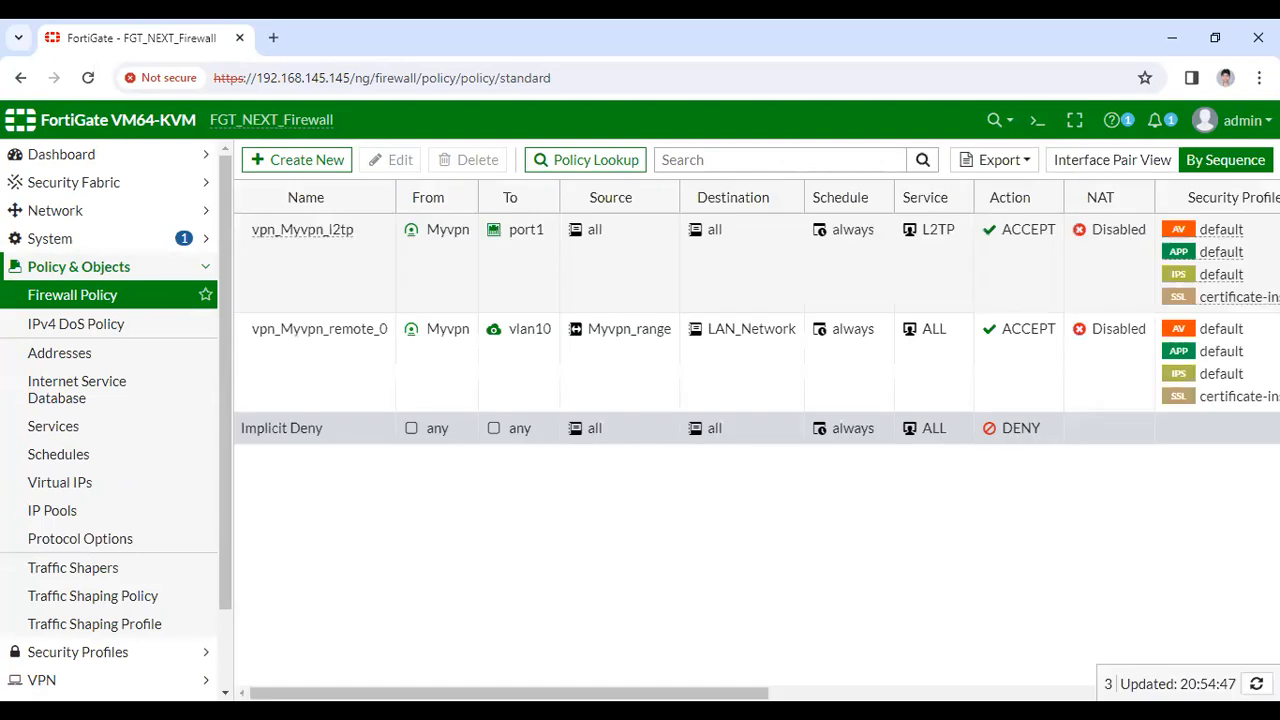
Select the vpn_Myvpn_remote_0 policy and open its right-click menu for Show Matching Logs
scroll(1011, 686, right, 3)
scroll(1049, 679, right, 4)
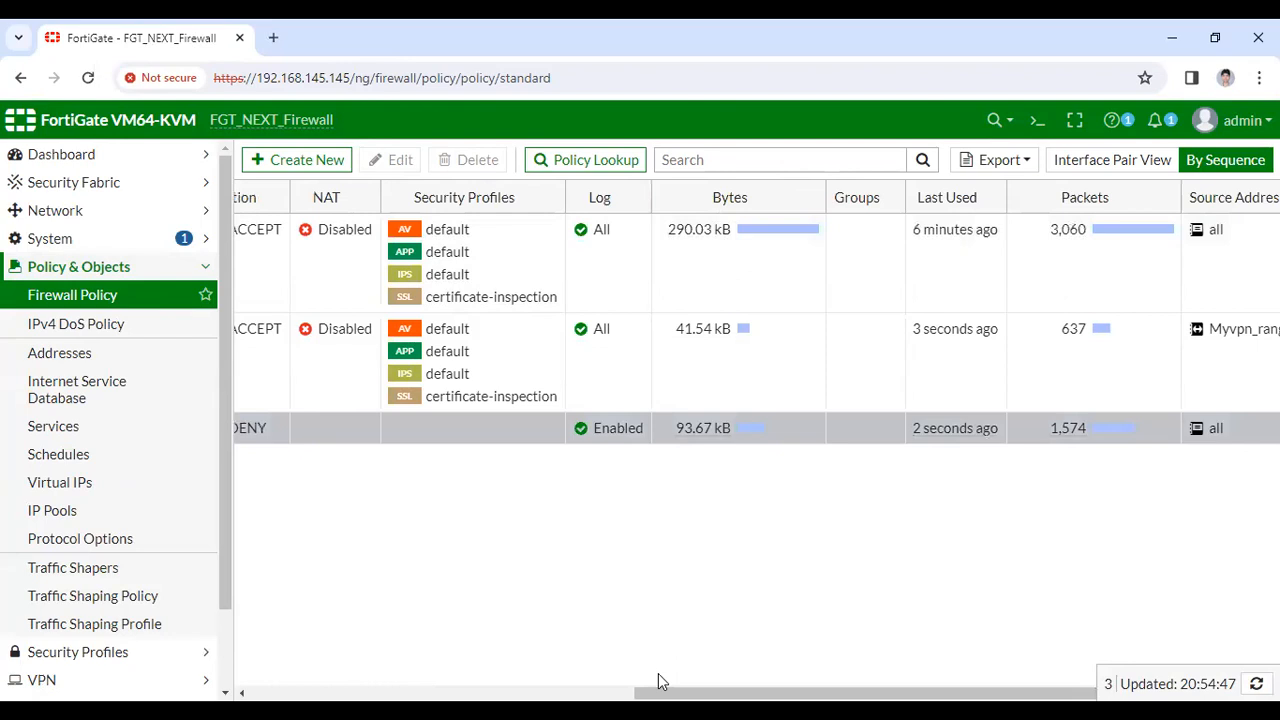
scroll(658, 681, left, 7)
click(354, 368)
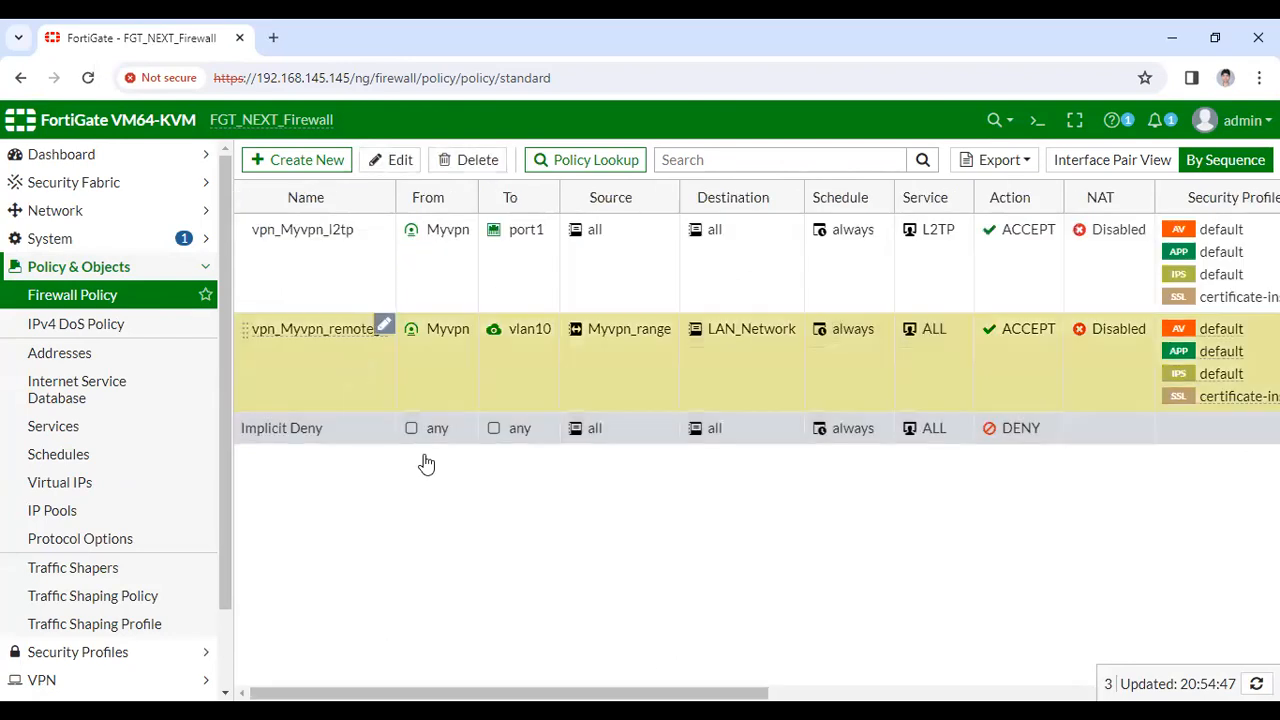
right_click(355, 369)
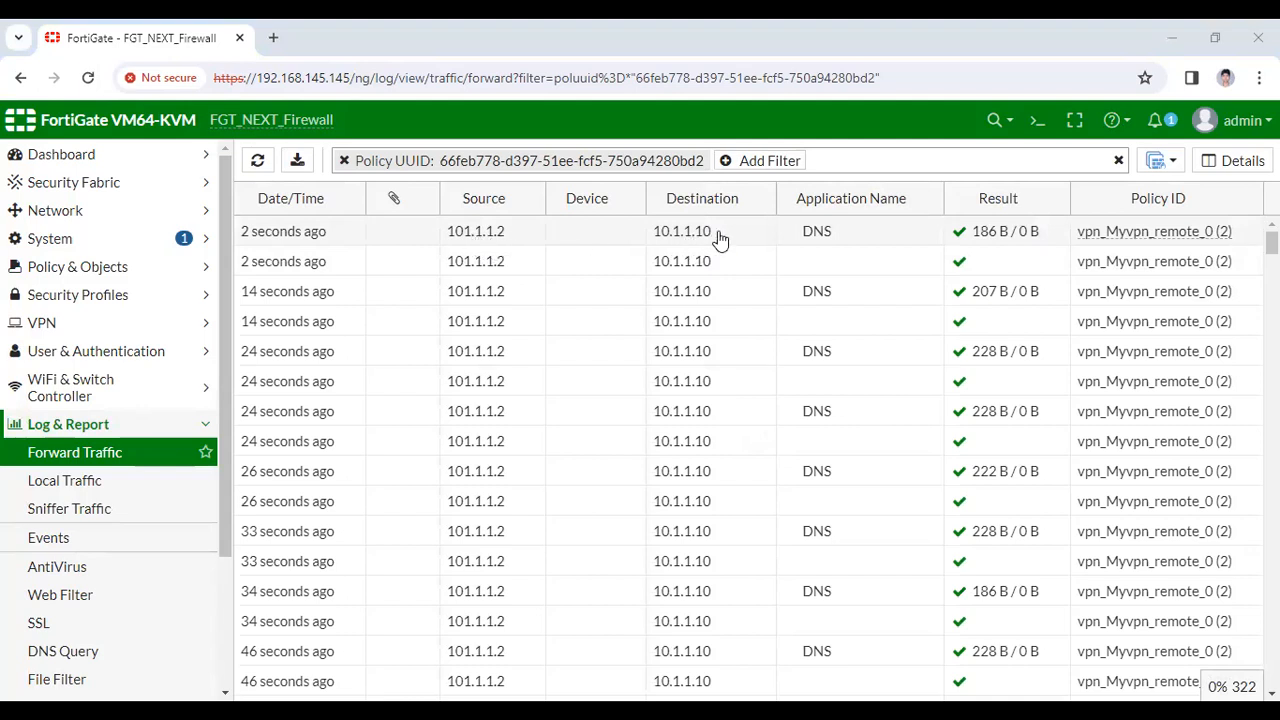
double_click(657, 231)
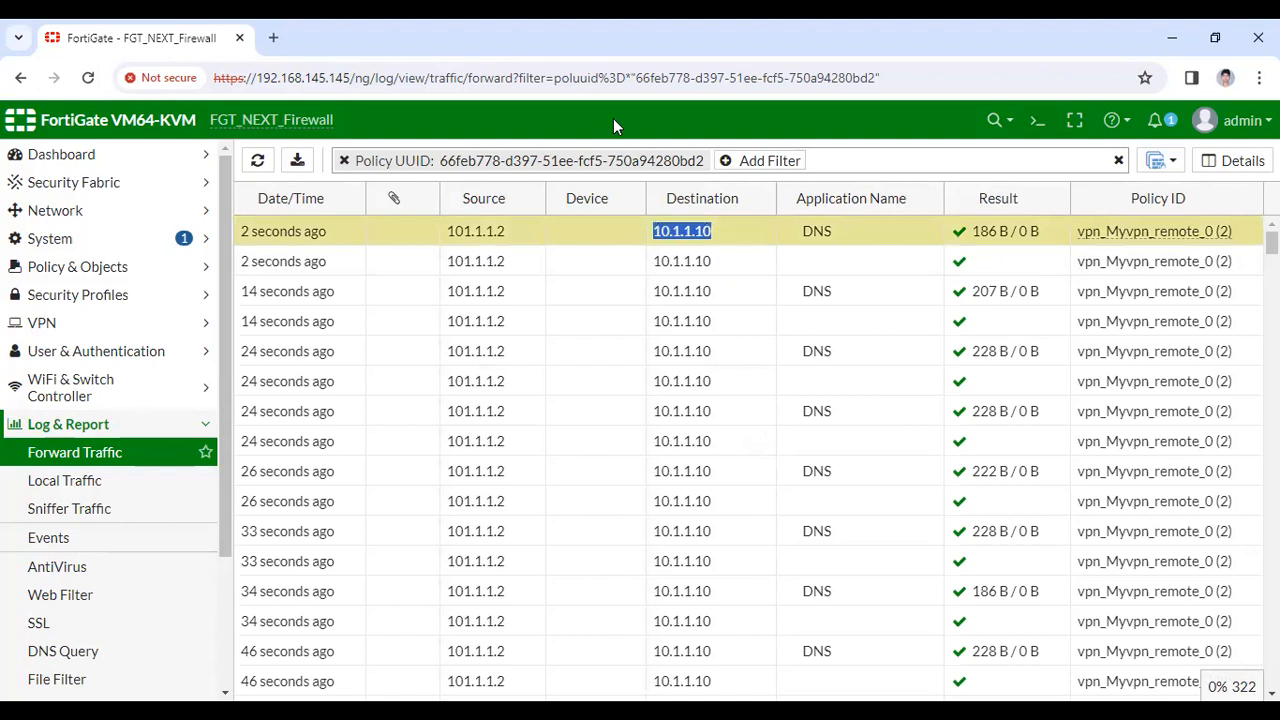
key(alt+Tab)
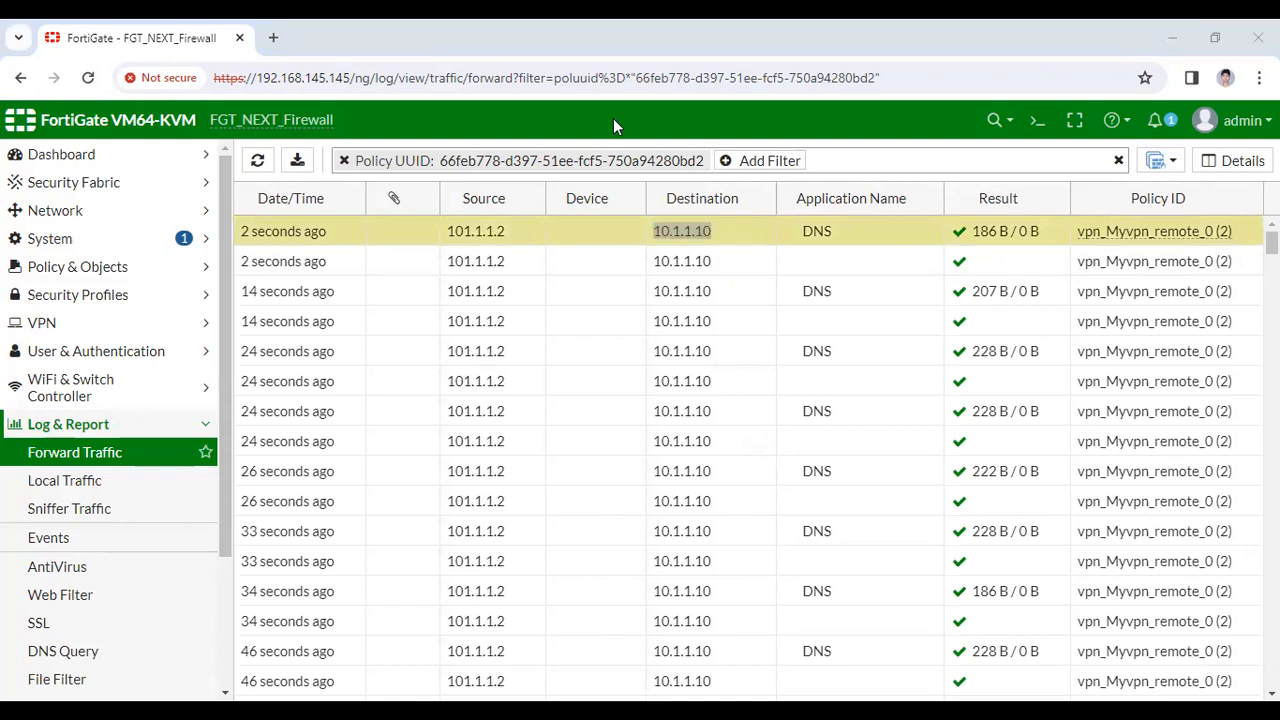